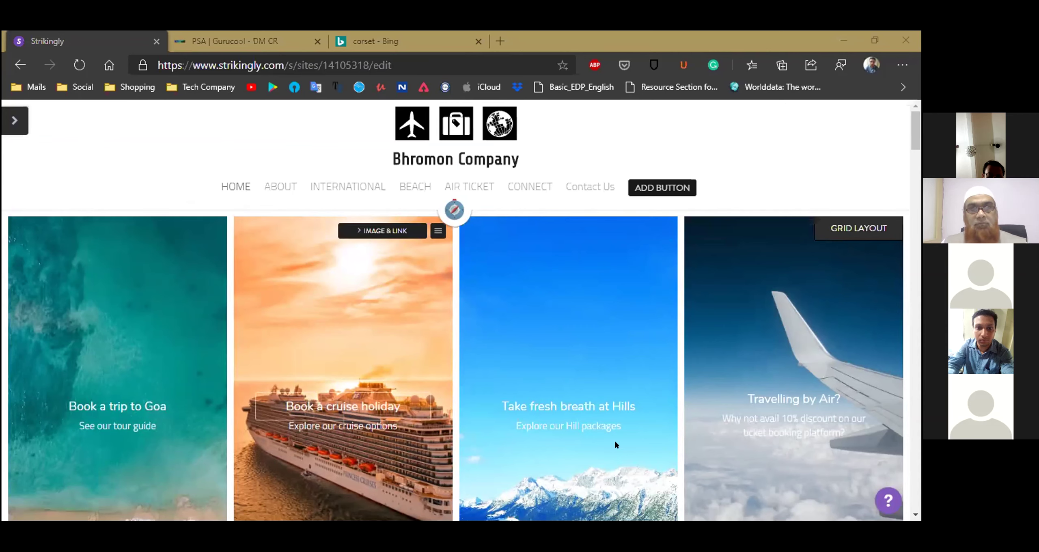
Review the About, International and Beach sections, then return to the International Tour Management section
left_click(275, 185)
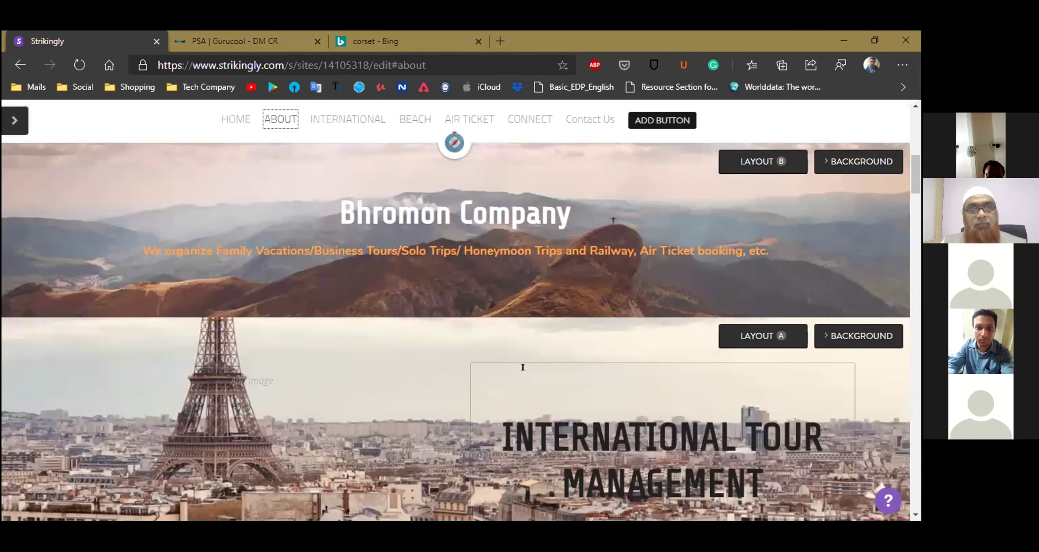
left_click(328, 120)
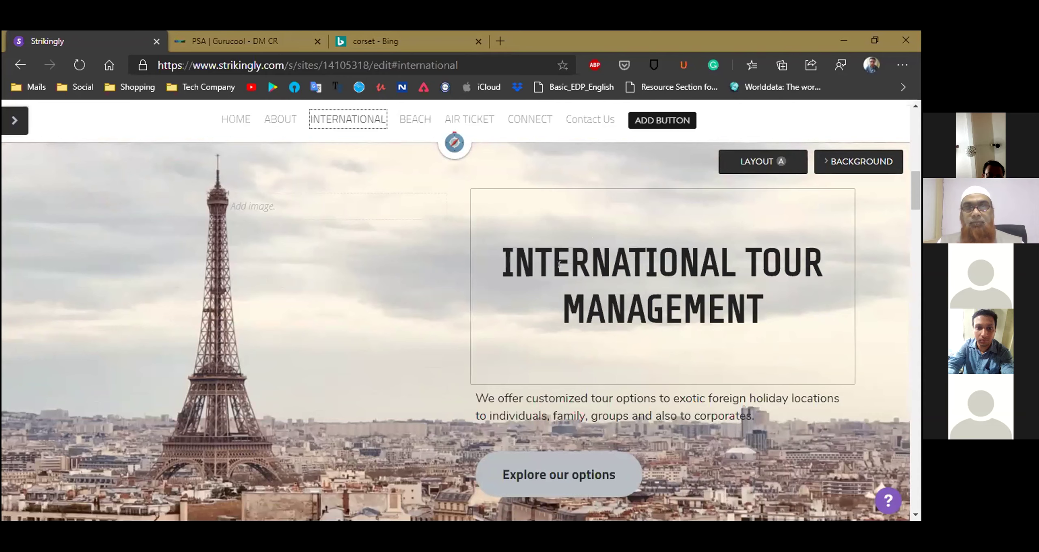
left_click(415, 119)
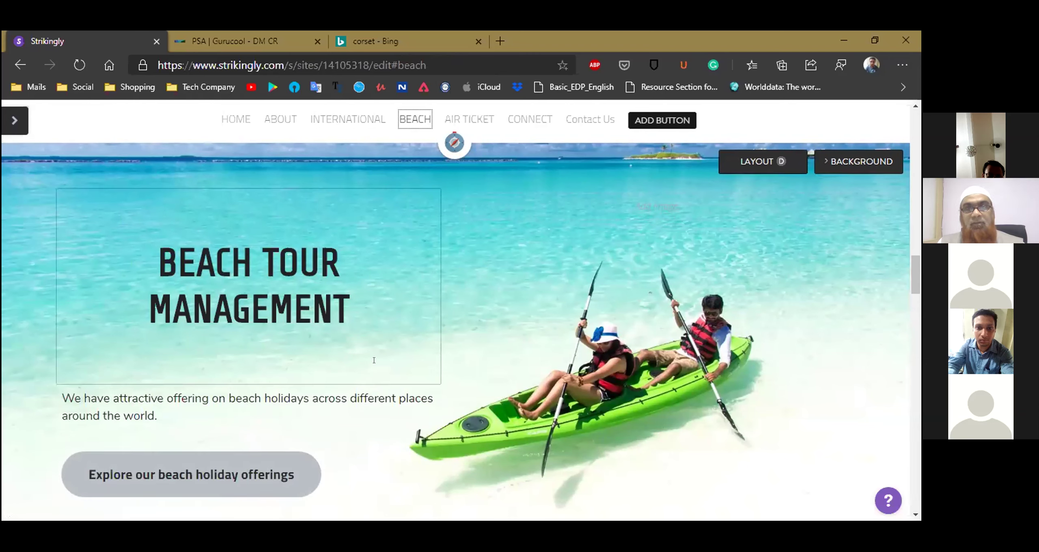
scroll(273, 475, "up", 3)
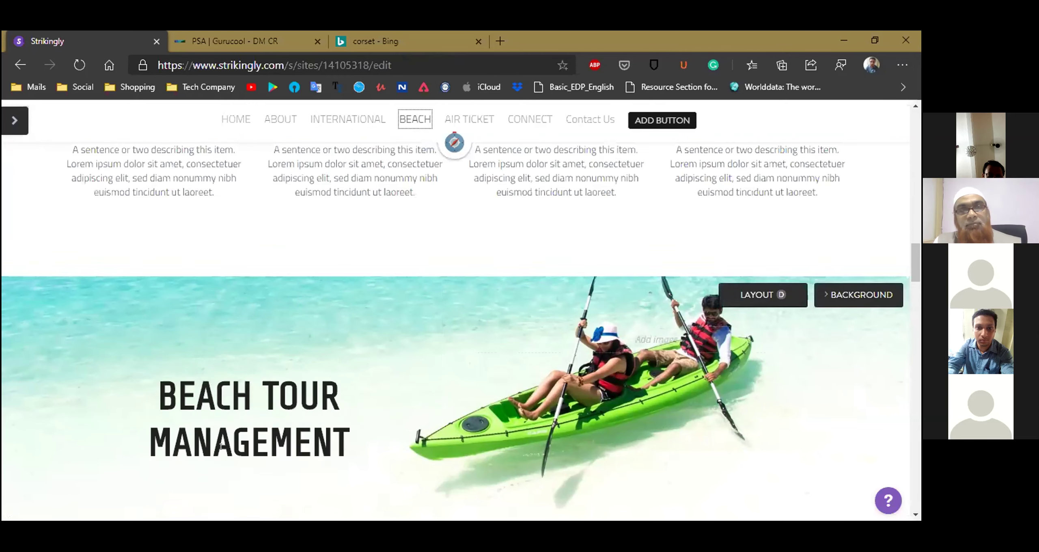
scroll(528, 336, "up", 7)
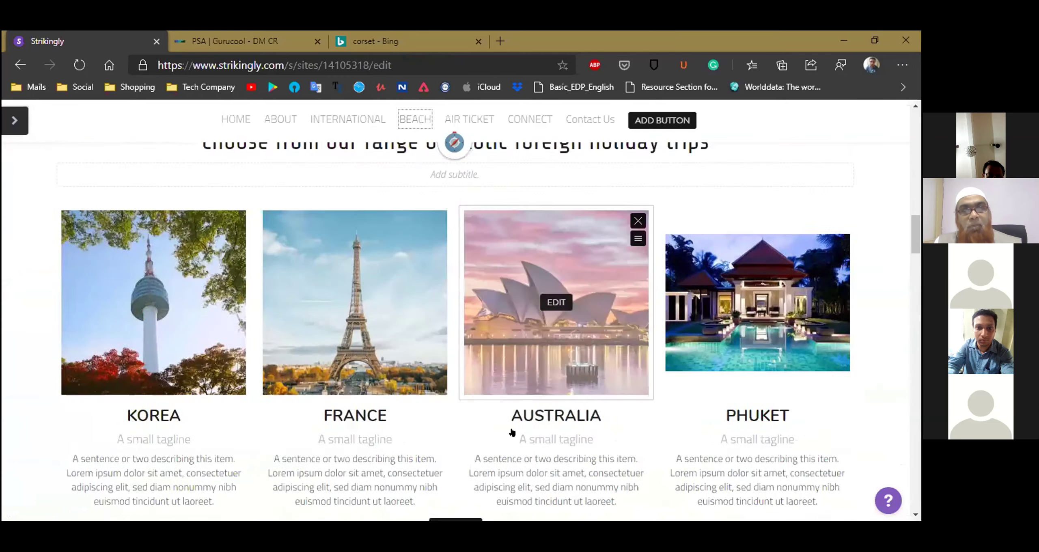
scroll(512, 433, "up", 8)
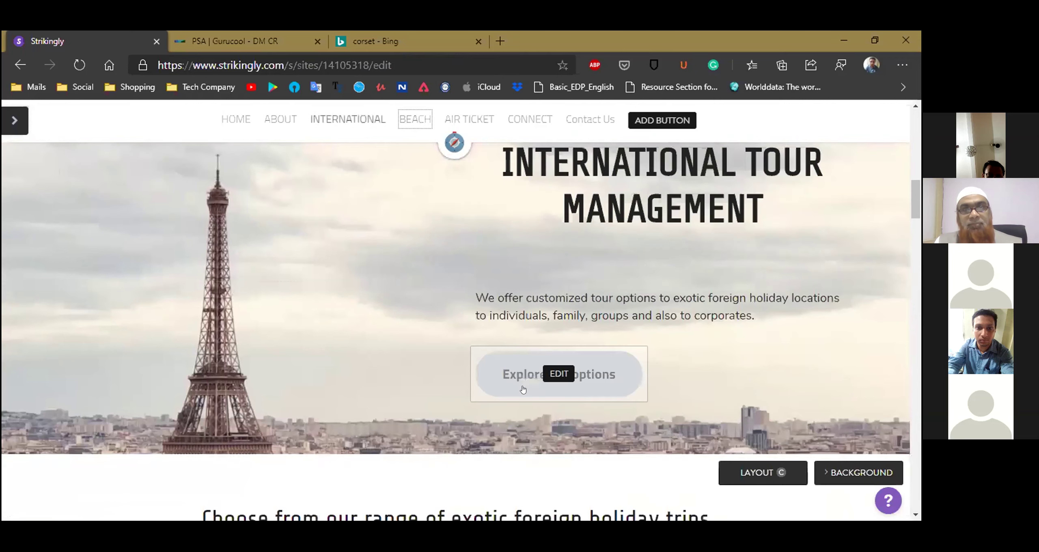
Review the Air Ticket airline cards and Connect With Us icons, ending on the Contact Us form
left_click(459, 120)
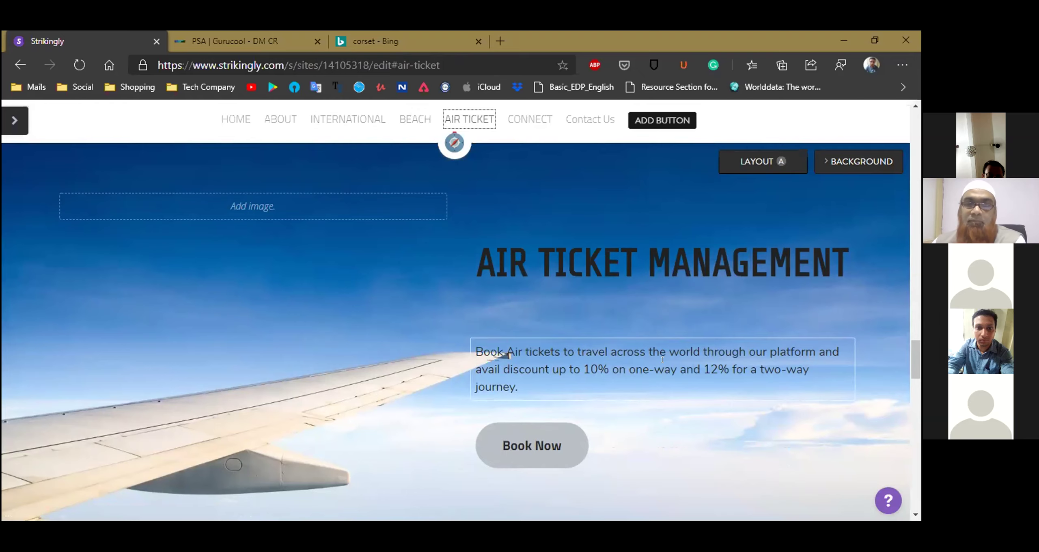
mouse_move(501, 458)
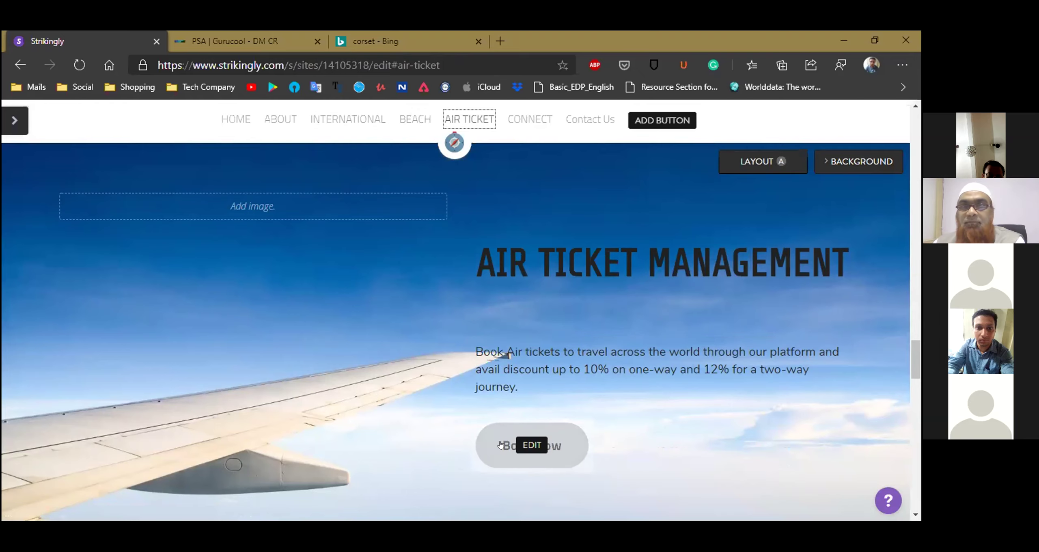
scroll(489, 444, "down", 1)
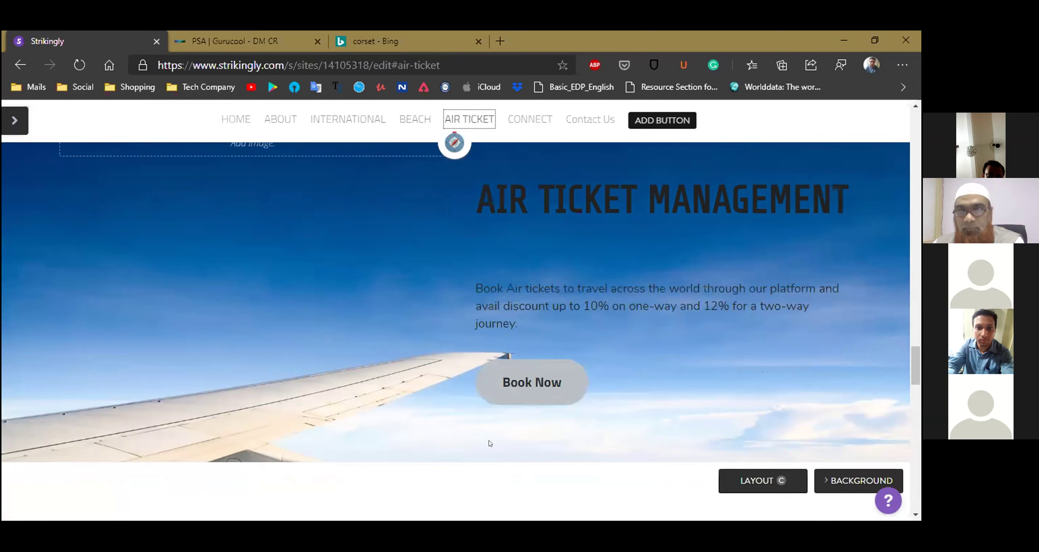
scroll(489, 443, "down", 3)
scroll(490, 444, "down", 2)
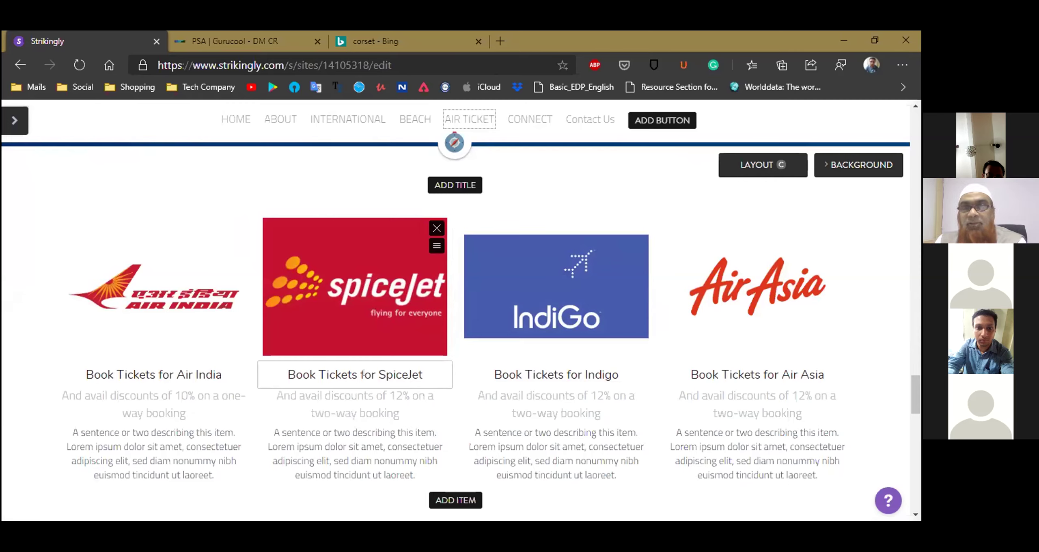
scroll(357, 402, "down", 3)
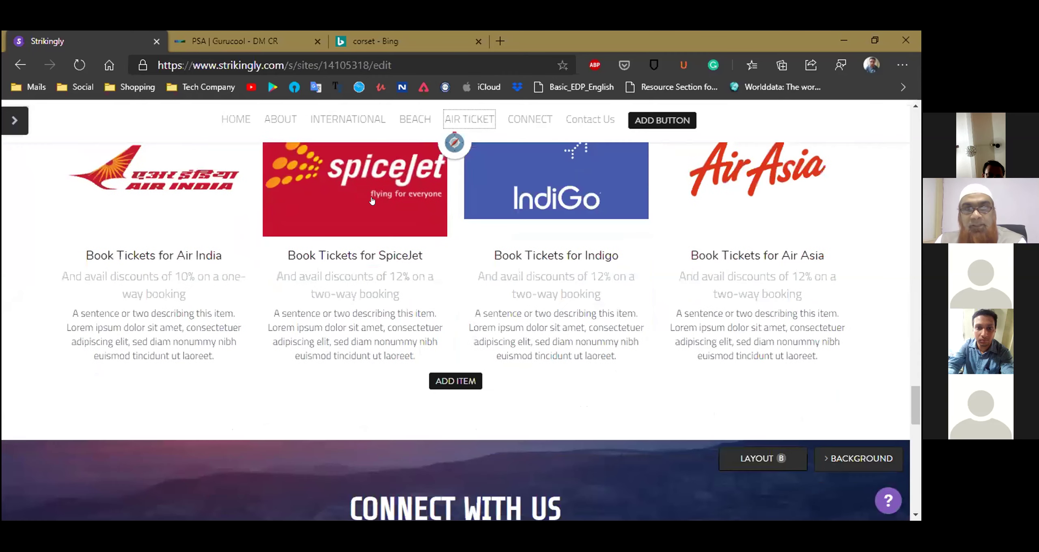
scroll(243, 256, "up", 1)
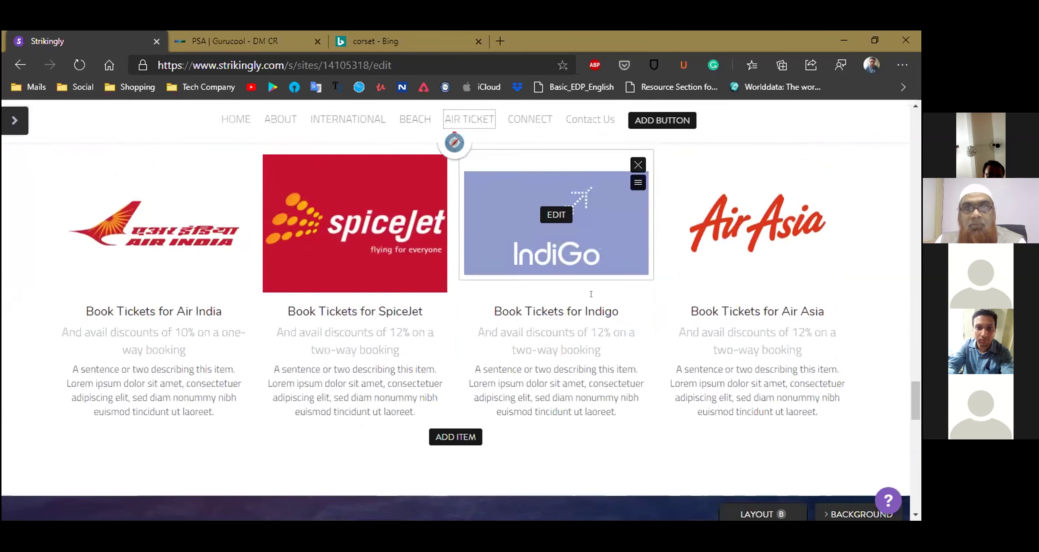
scroll(570, 300, "down", 7)
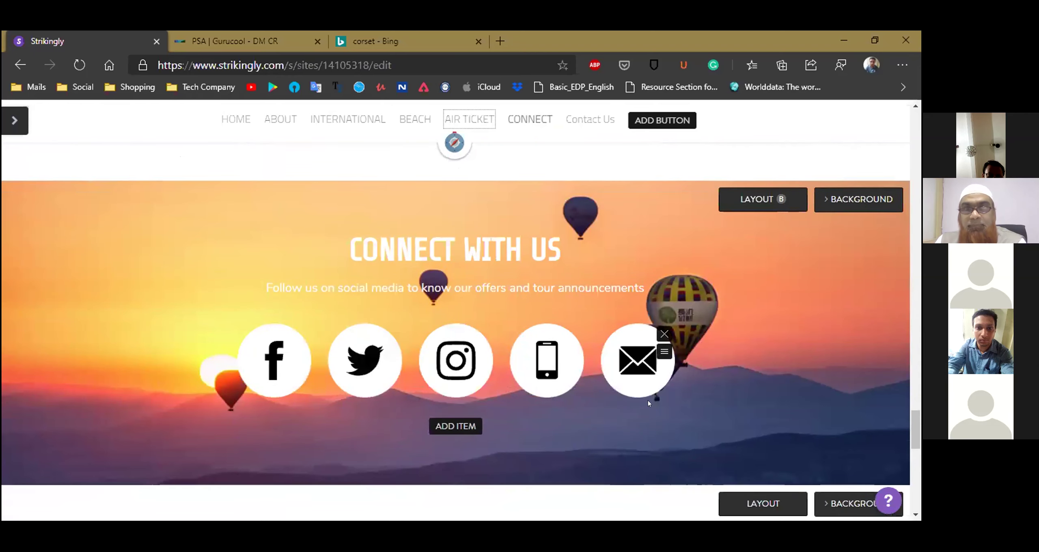
scroll(645, 401, "down", 2)
scroll(639, 401, "down", 2)
scroll(524, 403, "down", 4)
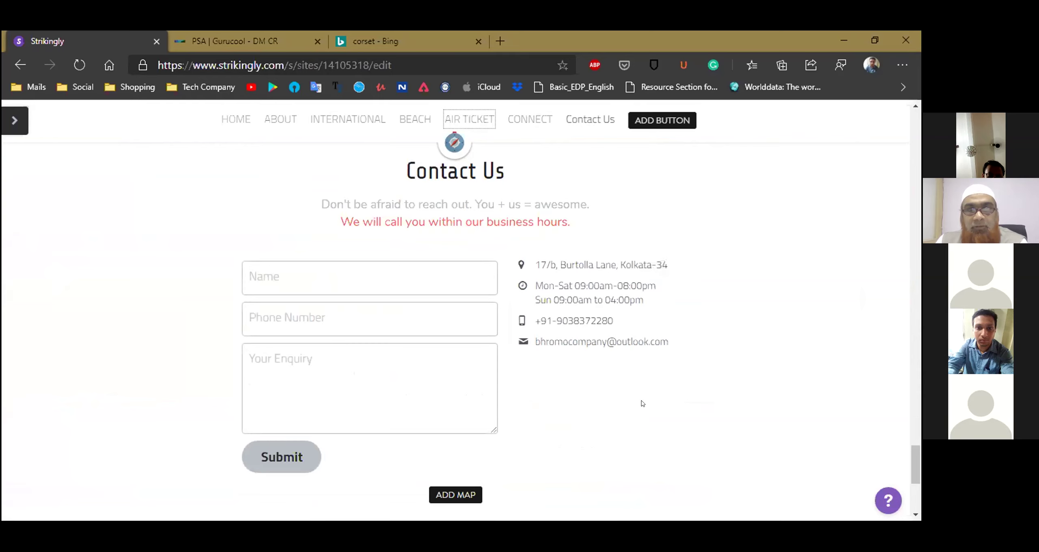
scroll(642, 403, "down", 6)
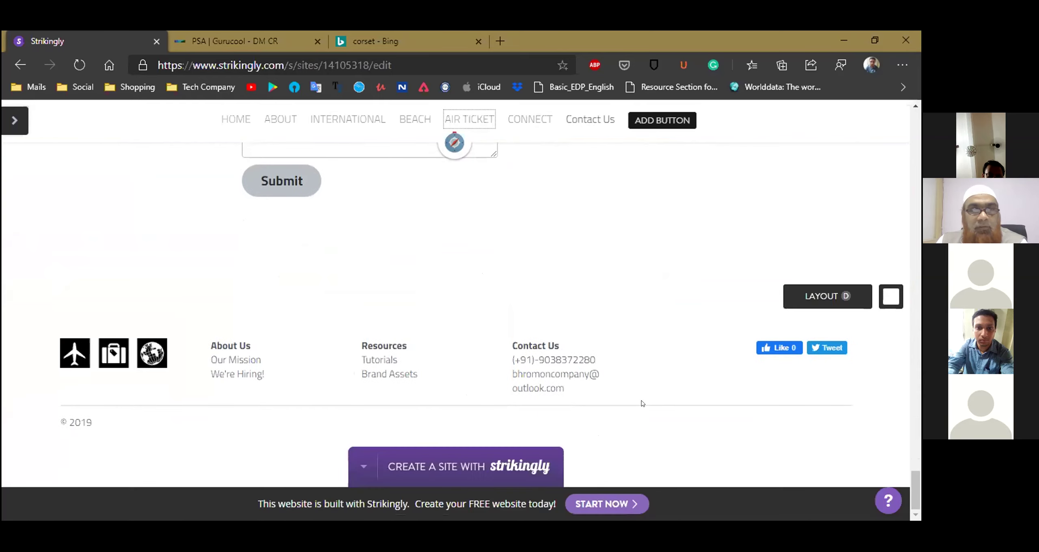
scroll(641, 404, "up", 10)
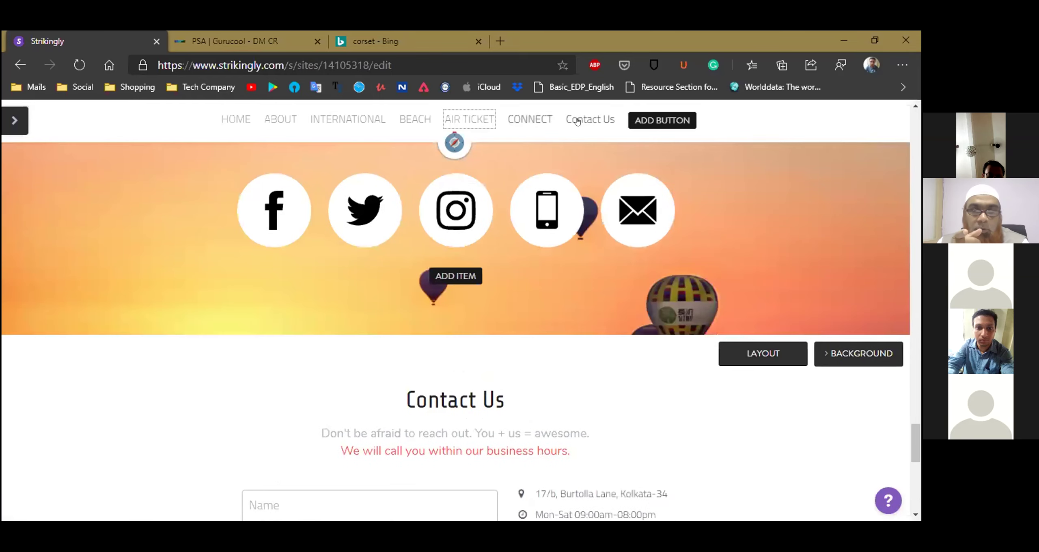
left_click(577, 121)
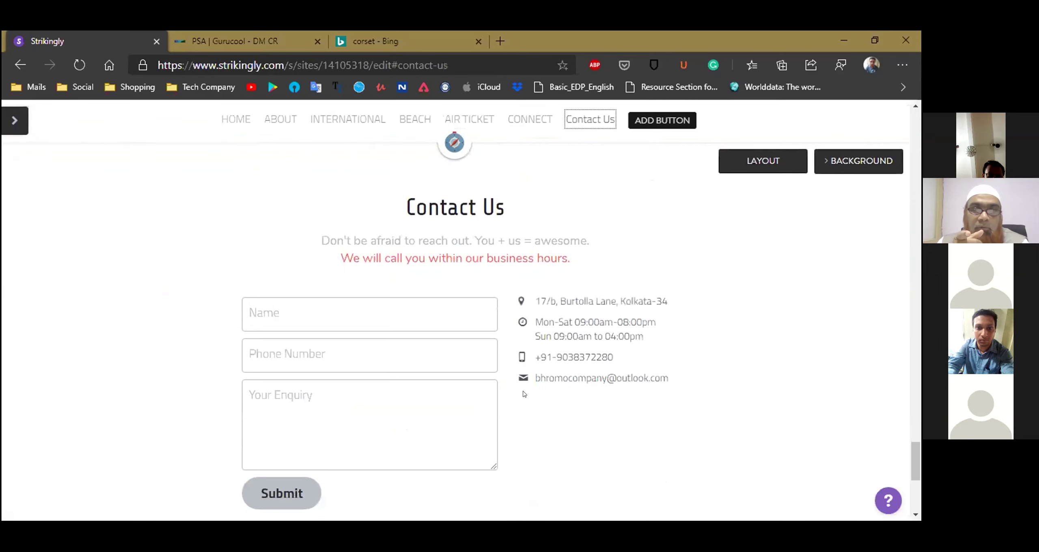
scroll(542, 443, "down", 6)
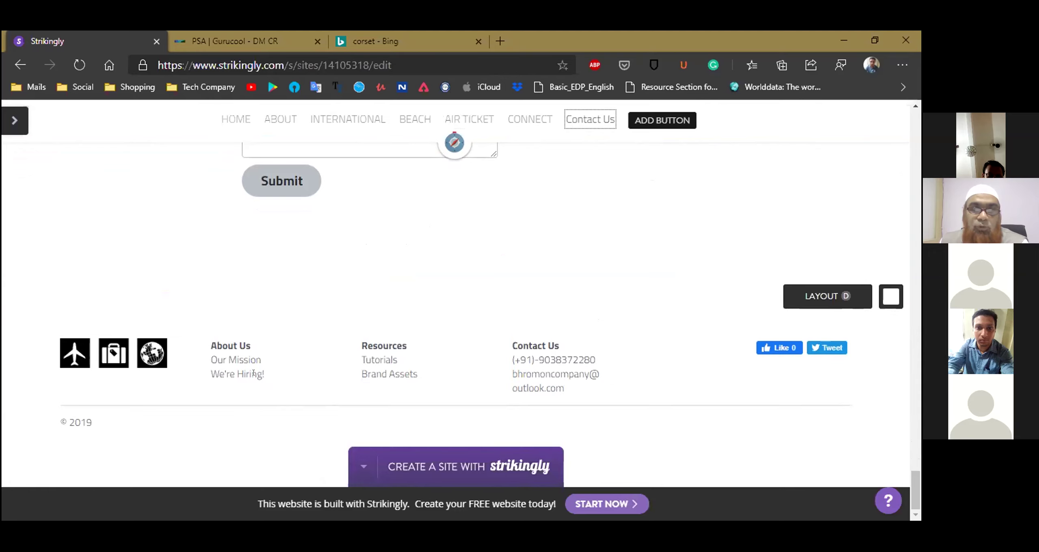
mouse_move(246, 465)
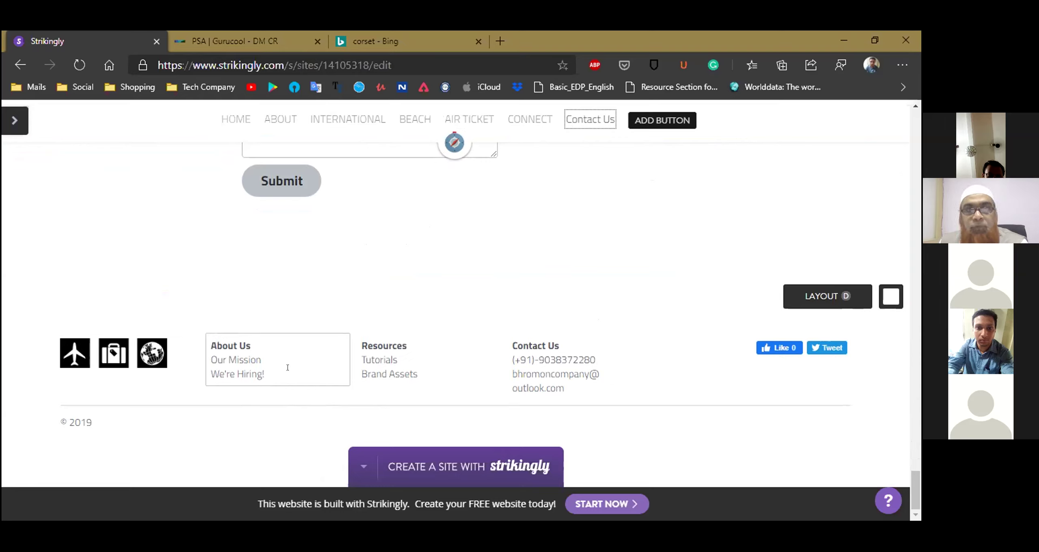
mouse_move(274, 433)
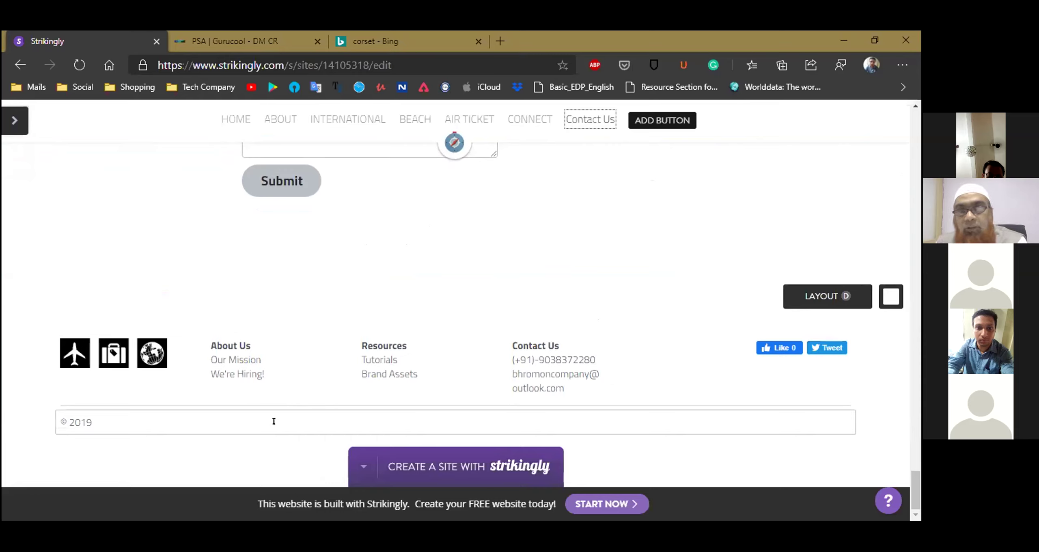
mouse_move(372, 153)
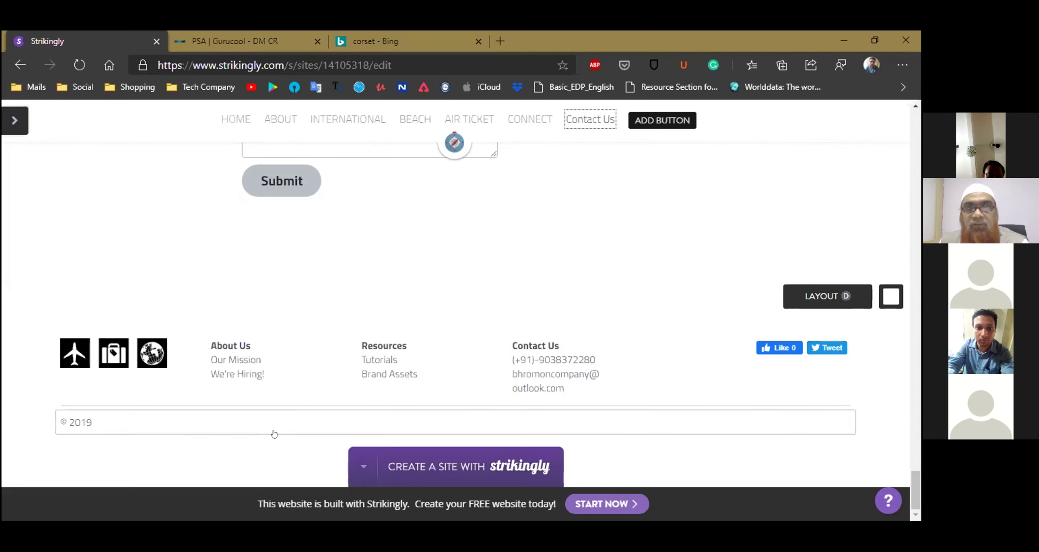
scroll(250, 390, "up", 1)
scroll(256, 382, "up", 10)
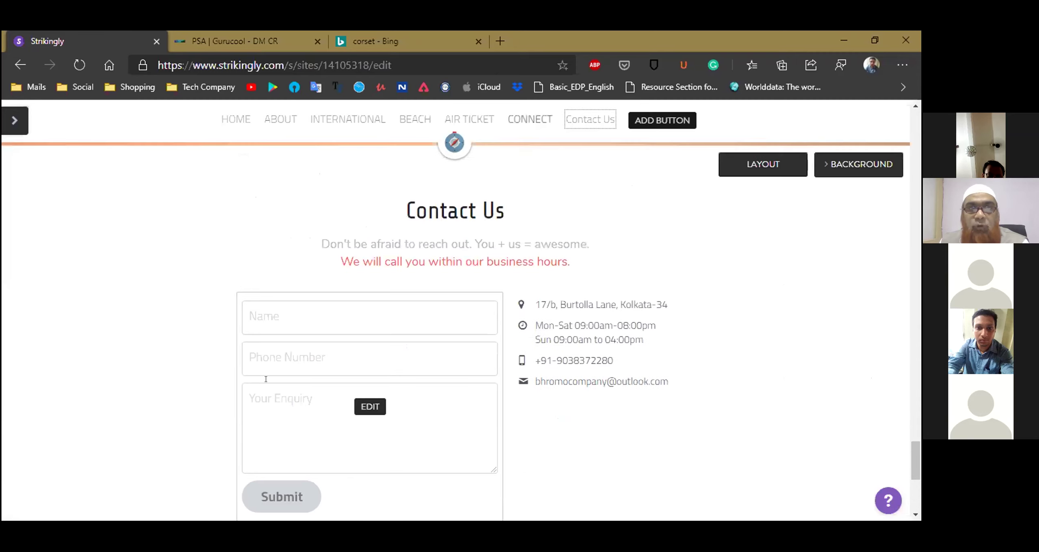
scroll(263, 381, "down", 5)
scroll(266, 383, "down", 6)
scroll(267, 381, "up", 9)
scroll(266, 382, "up", 2)
scroll(292, 402, "down", 5)
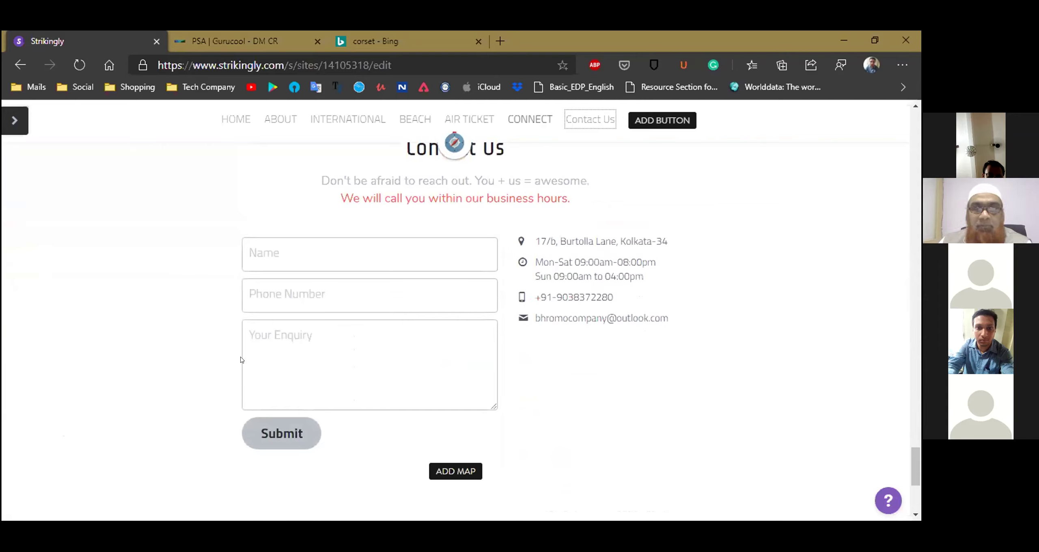
scroll(241, 360, "up", 5)
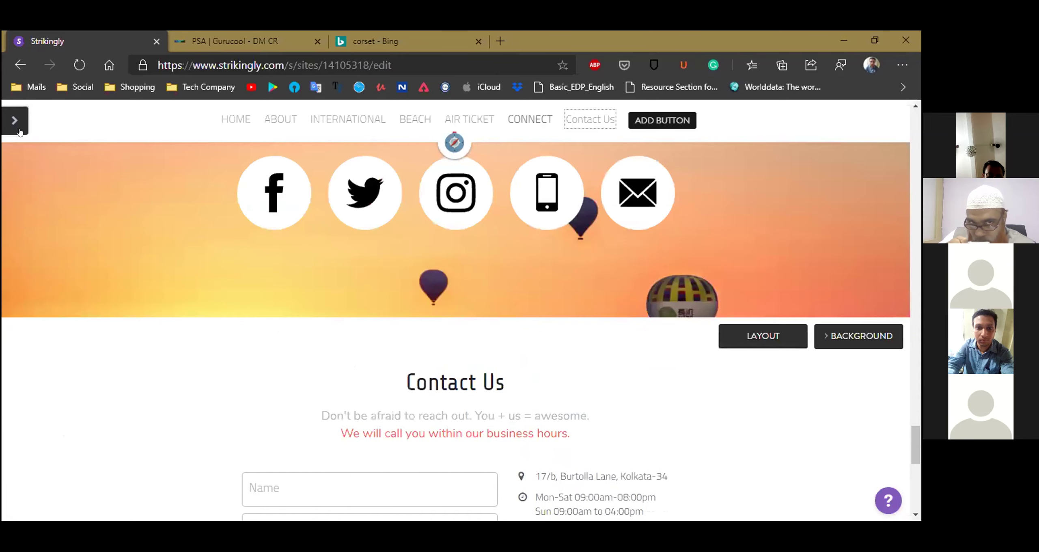
Bring up the site management panel from the sidebar arrow
left_click(19, 132)
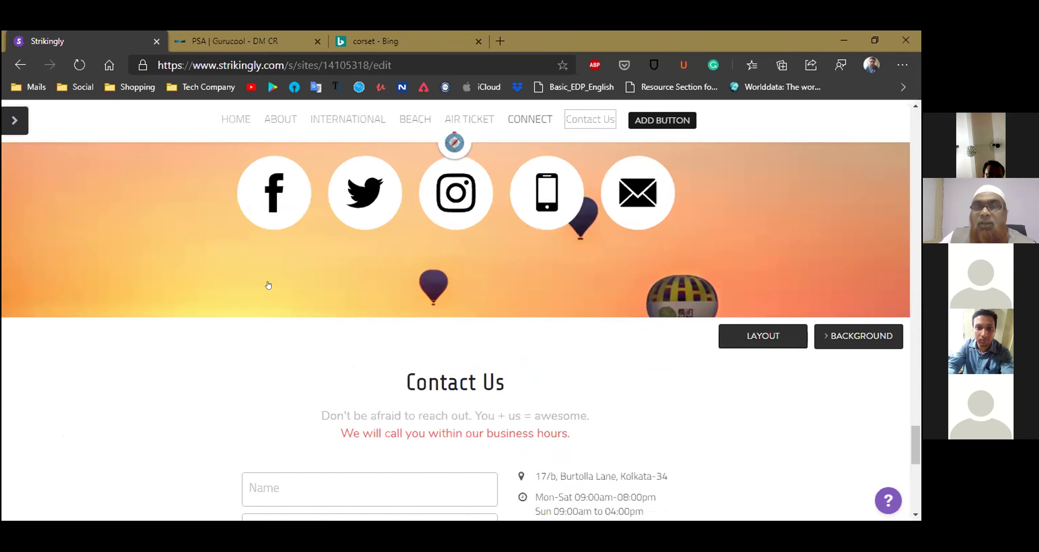
scroll(268, 286, "up", 6)
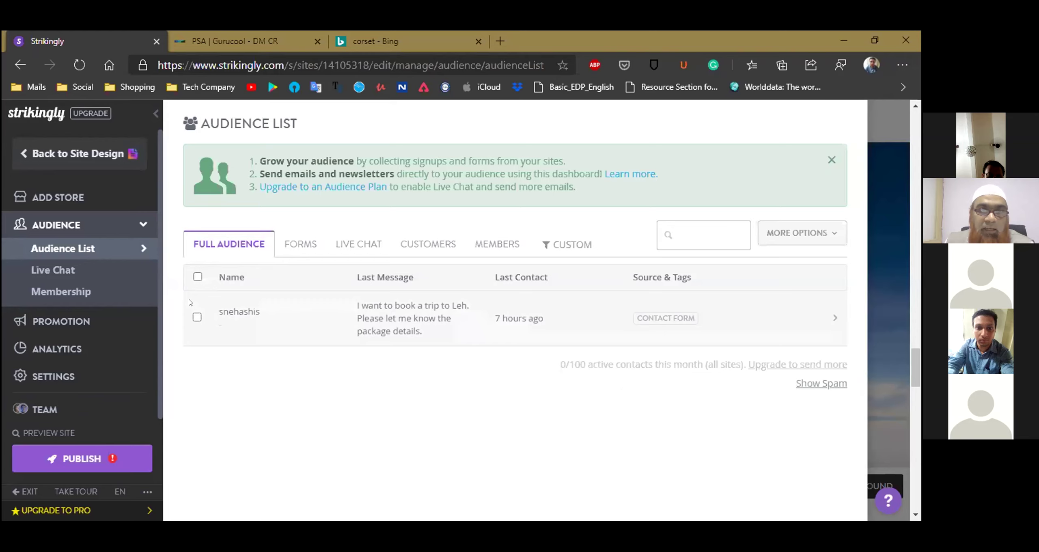
Filter the audience to FORMS and open the Leh trip enquiry, starting a reply in the message box
left_click(289, 243)
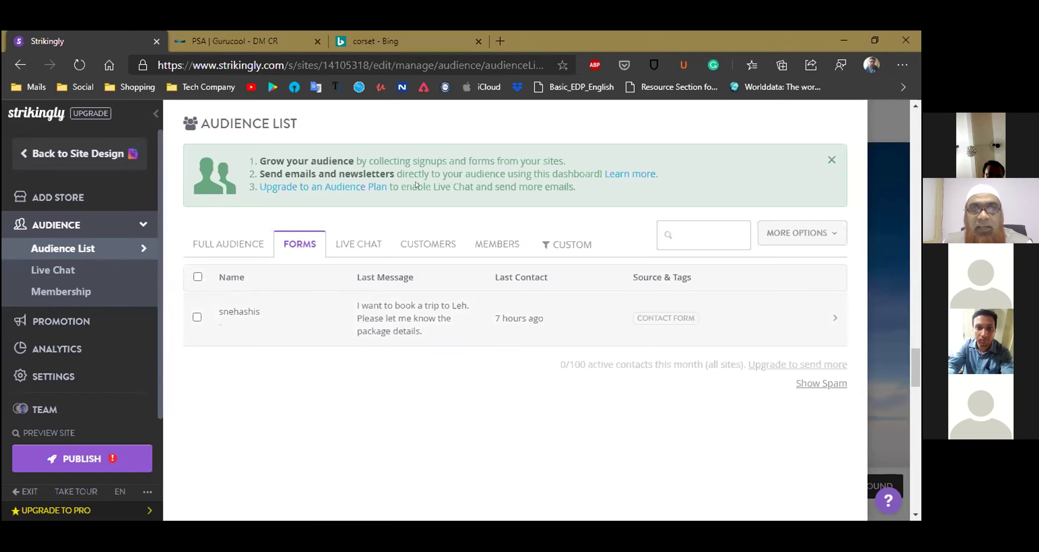
left_click(433, 313)
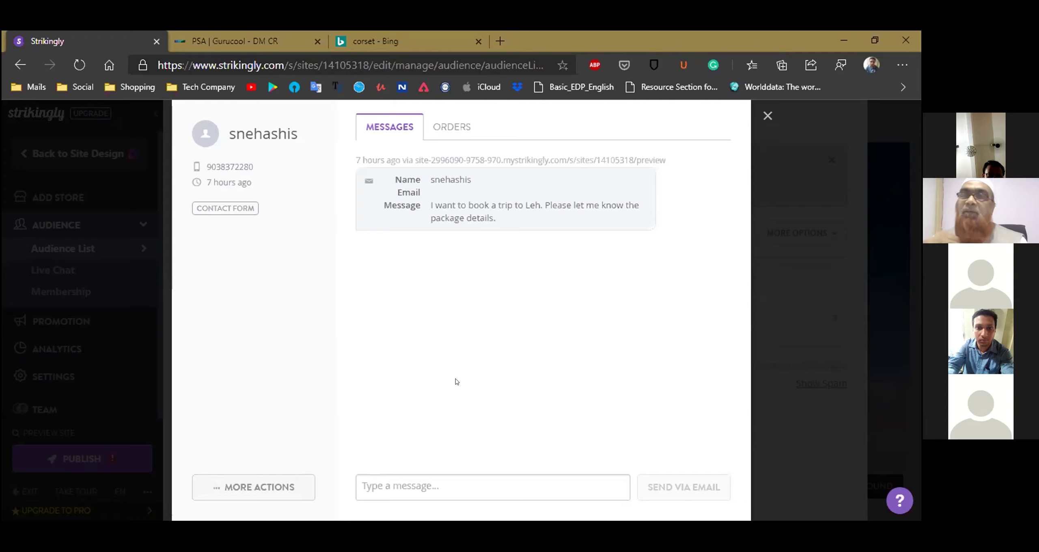
left_click(416, 486)
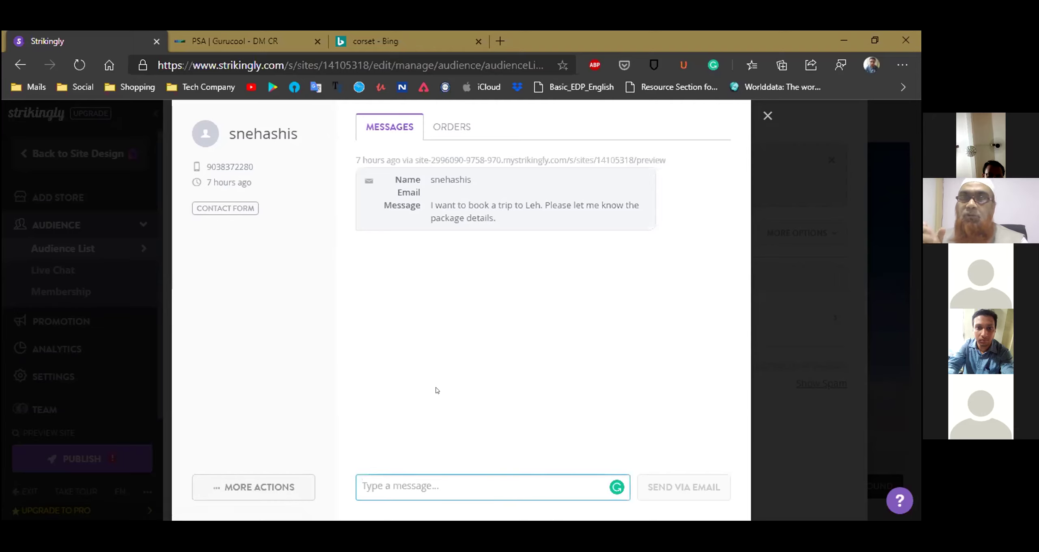
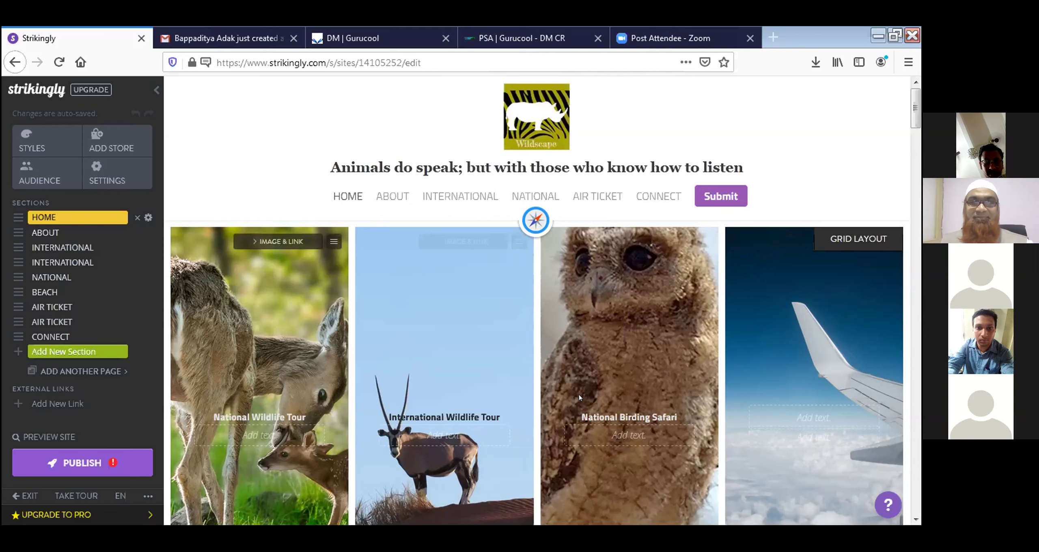
scroll(751, 367, "down", 1)
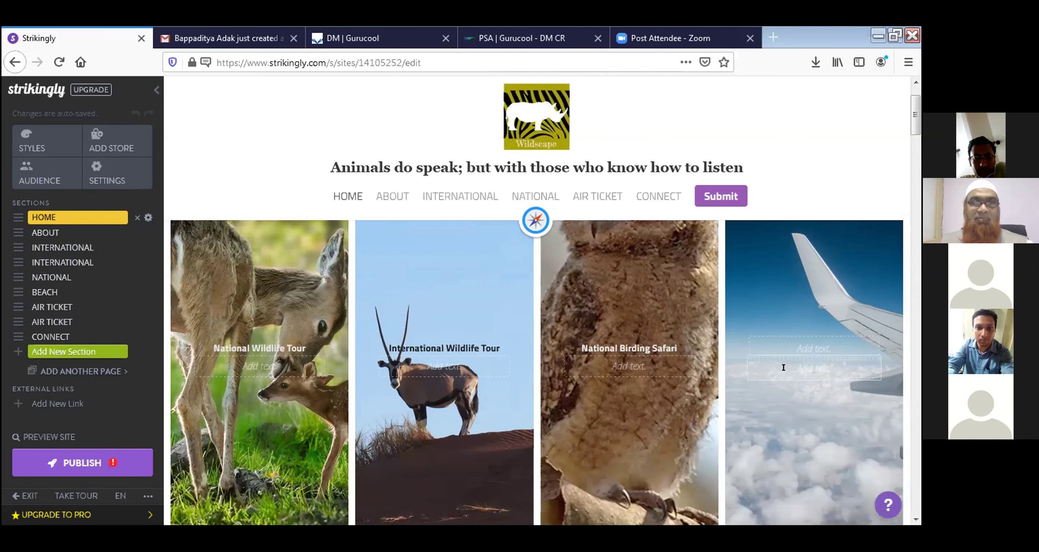
scroll(782, 365, "down", 1)
scroll(781, 396, "down", 1)
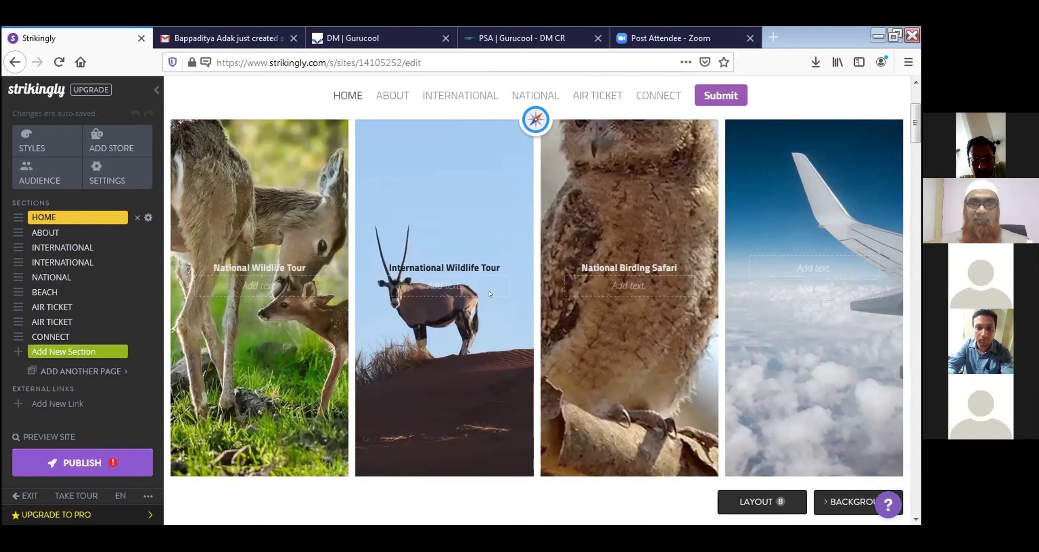
scroll(490, 294, "down", 1)
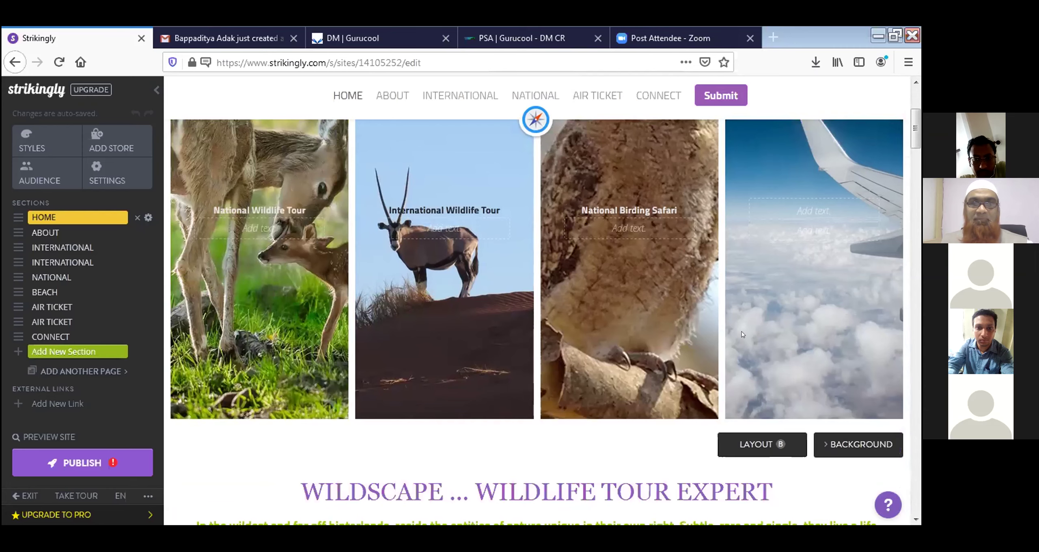
scroll(446, 378, "down", 2)
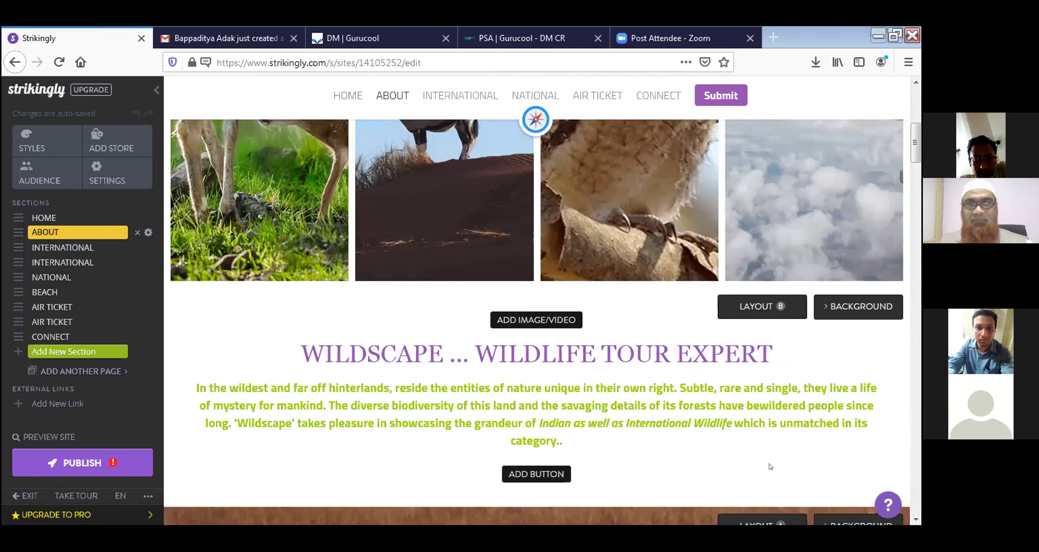
scroll(696, 402, "down", 1)
scroll(696, 402, "down", 3)
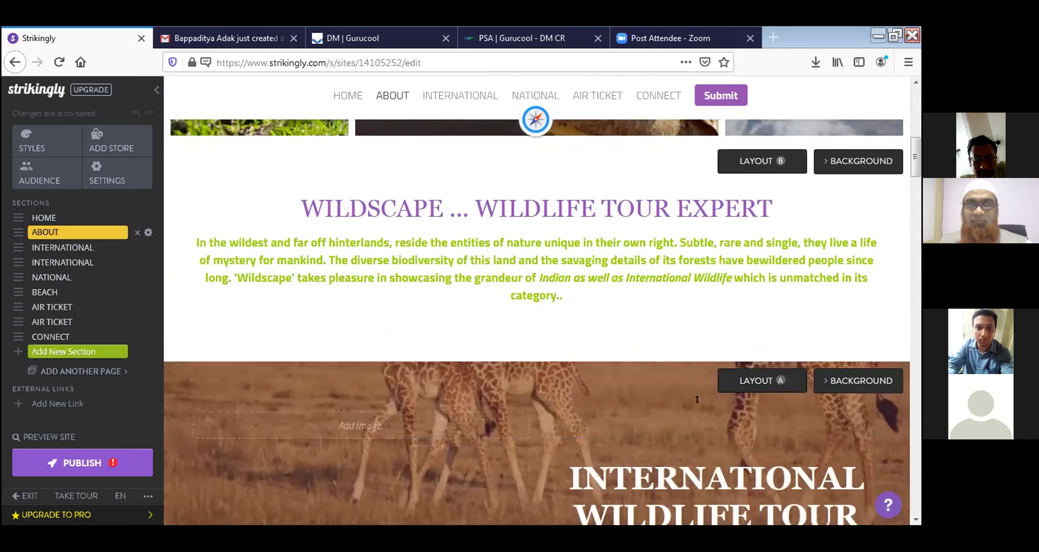
scroll(362, 463, "down", 1)
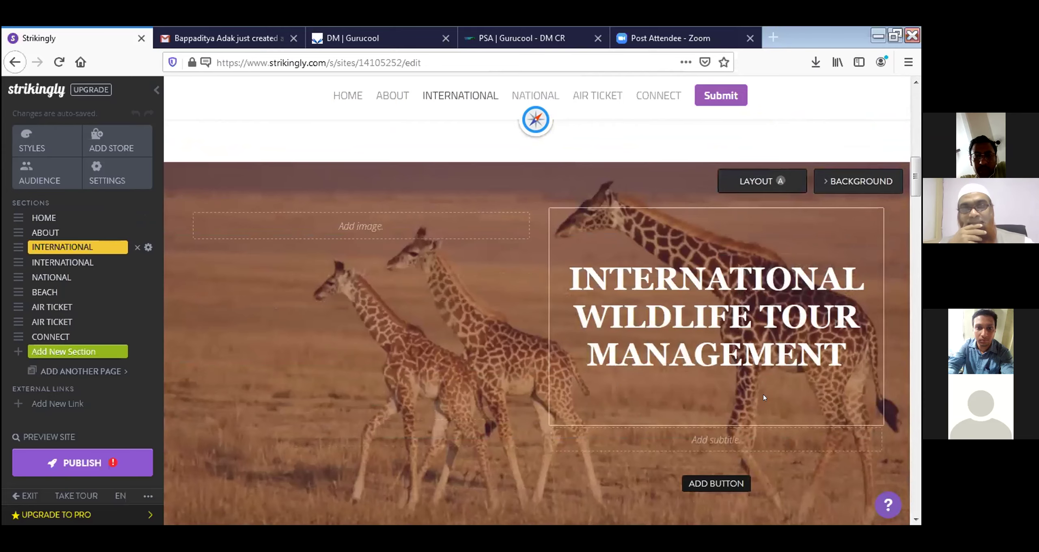
scroll(764, 397, "down", 7)
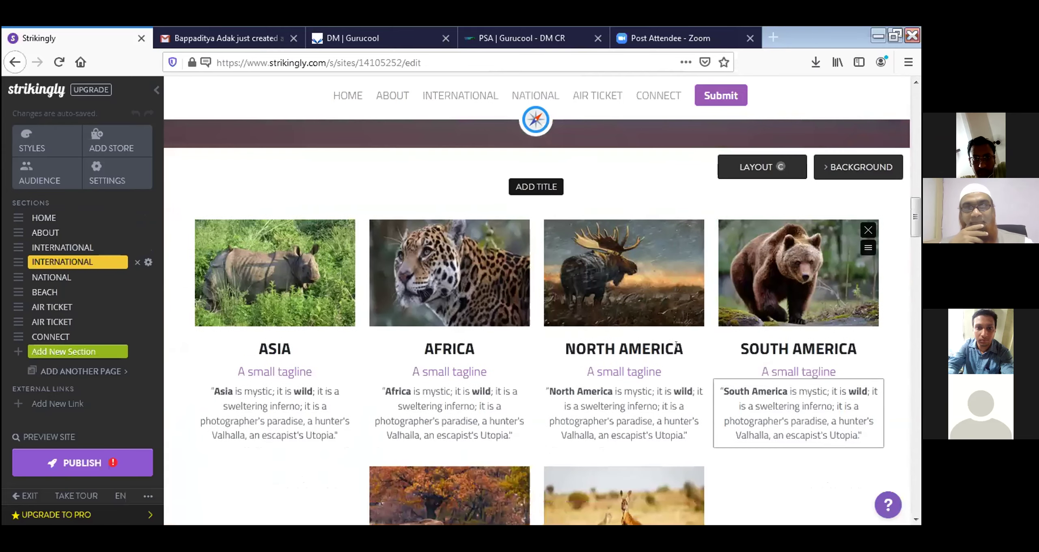
scroll(848, 380, "down", 1)
scroll(847, 380, "down", 2)
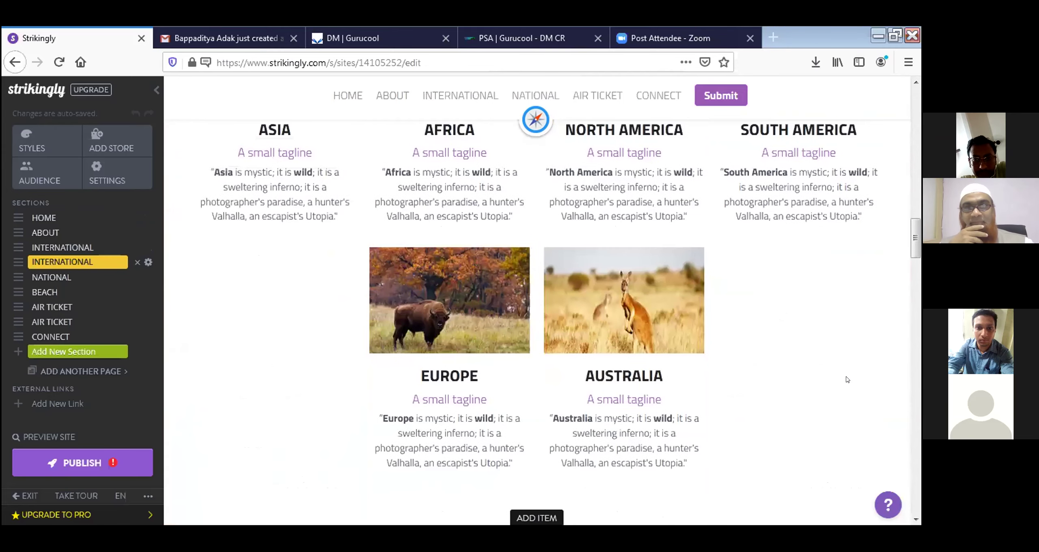
scroll(847, 379, "up", 3)
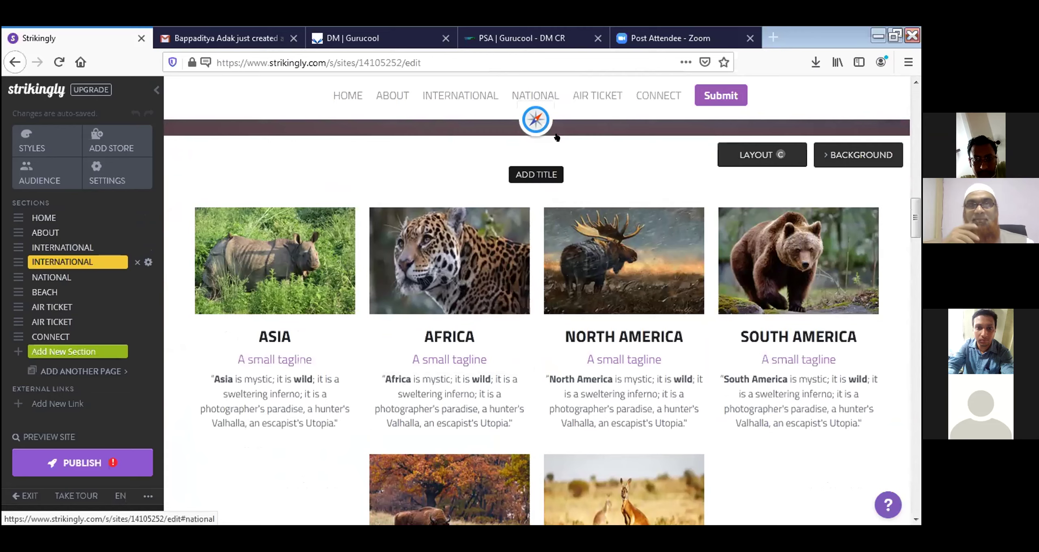
scroll(689, 278, "down", 5)
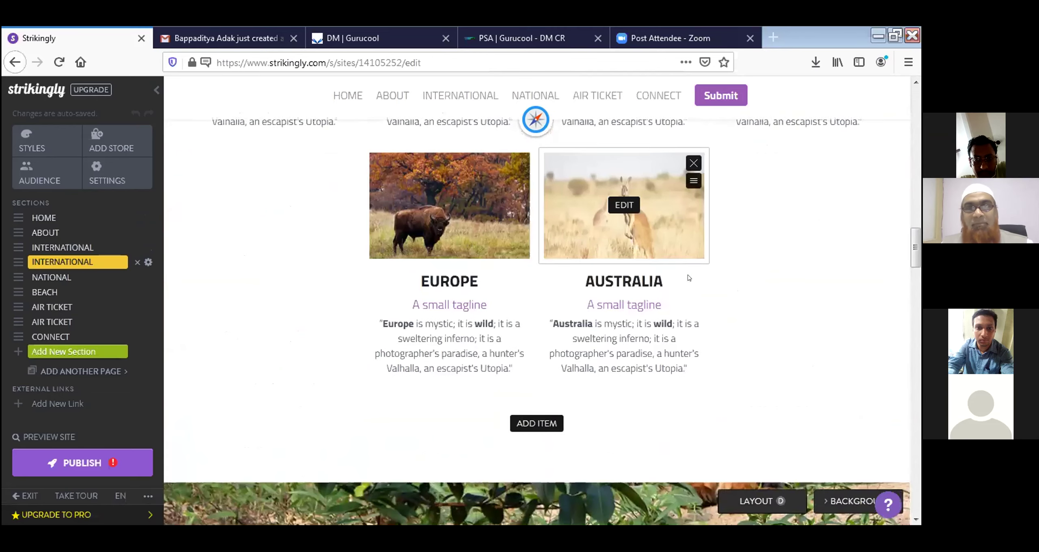
scroll(688, 278, "down", 7)
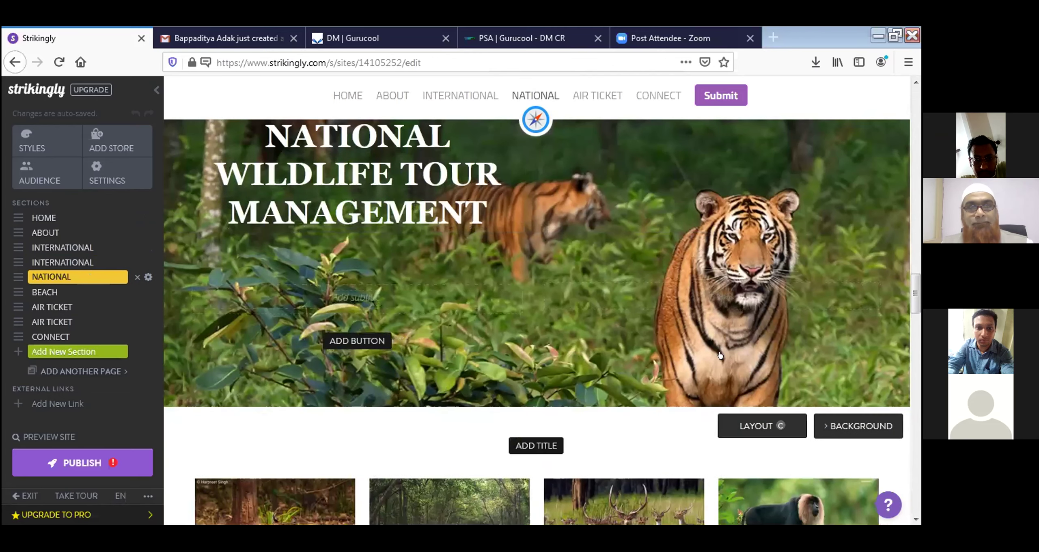
scroll(719, 356, "down", 4)
scroll(863, 329, "down", 3)
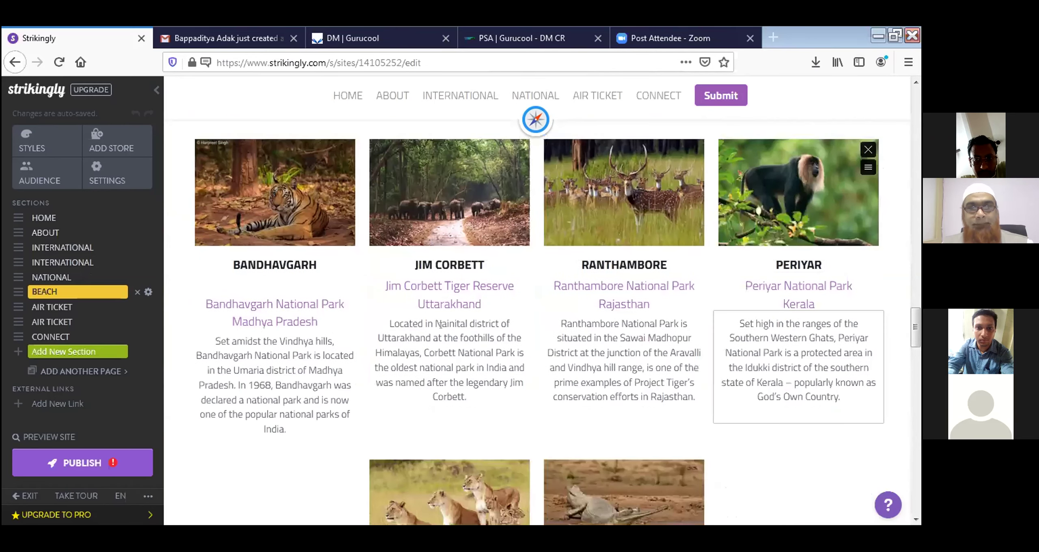
scroll(783, 389, "down", 4)
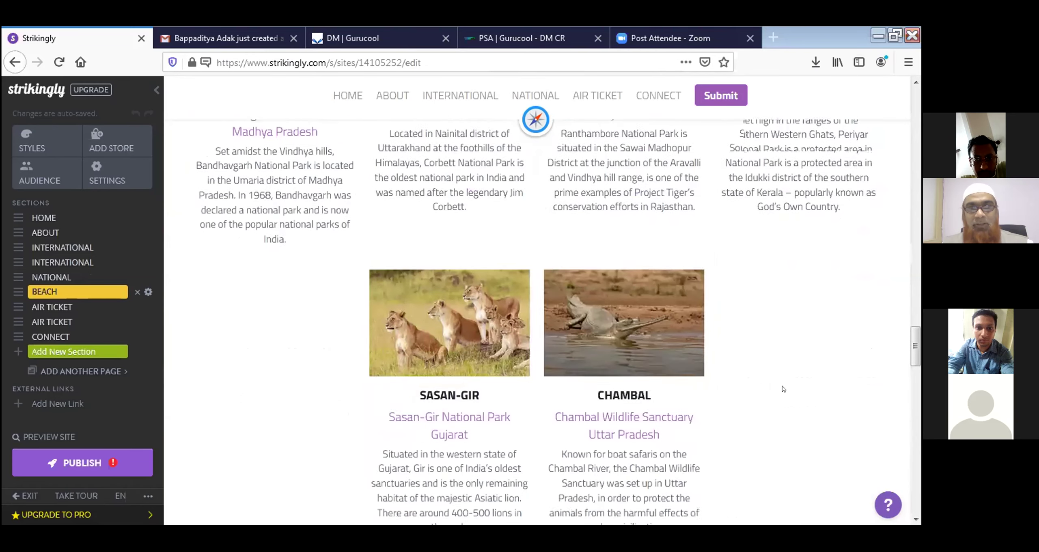
scroll(784, 388, "down", 7)
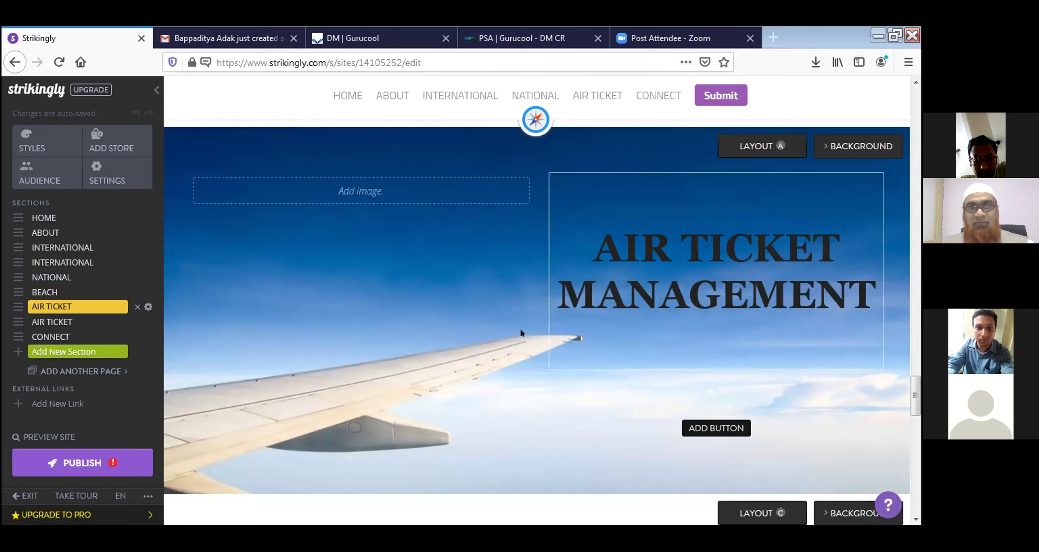
scroll(578, 300, "down", 2)
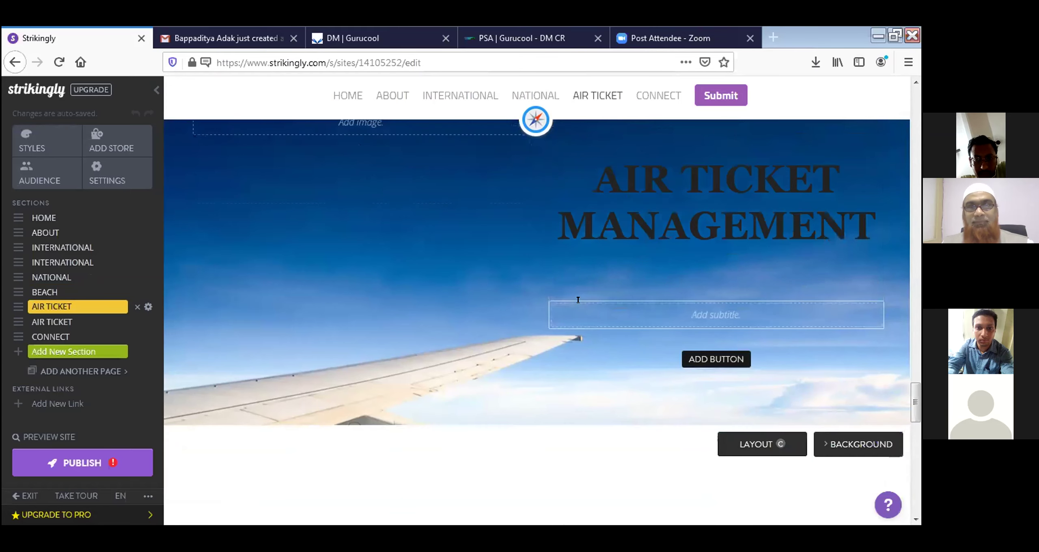
scroll(625, 400, "down", 5)
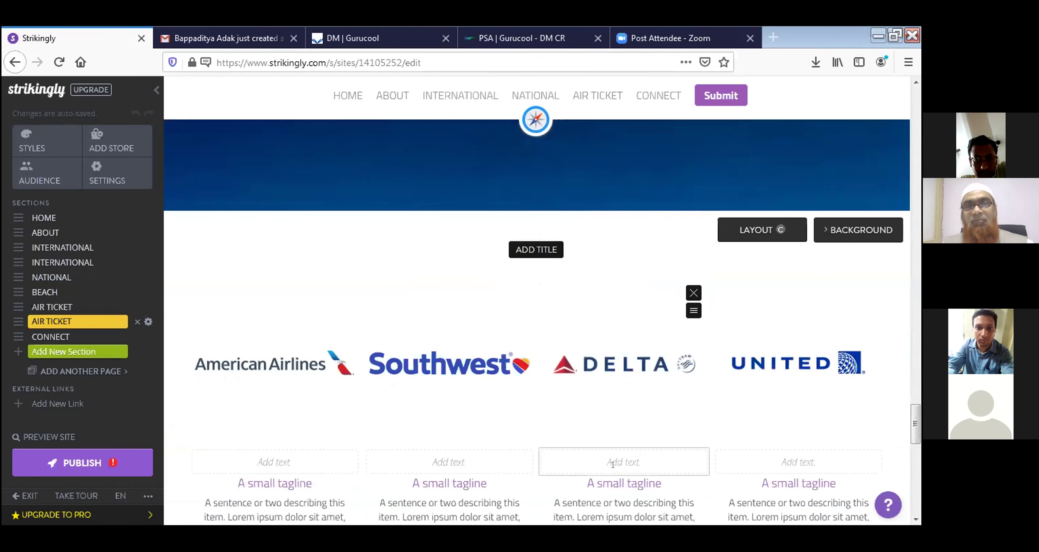
scroll(613, 465, "down", 9)
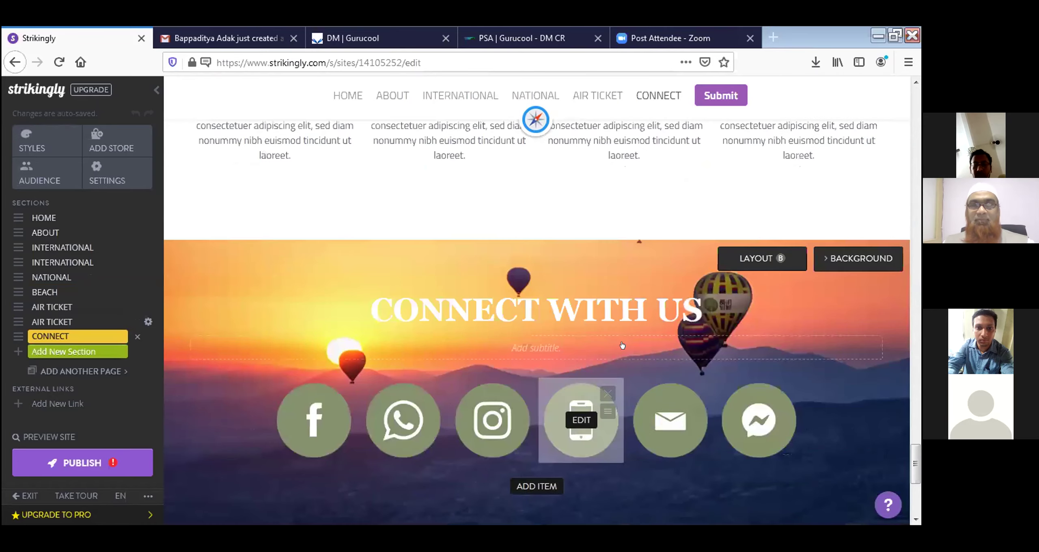
scroll(623, 345, "down", 5)
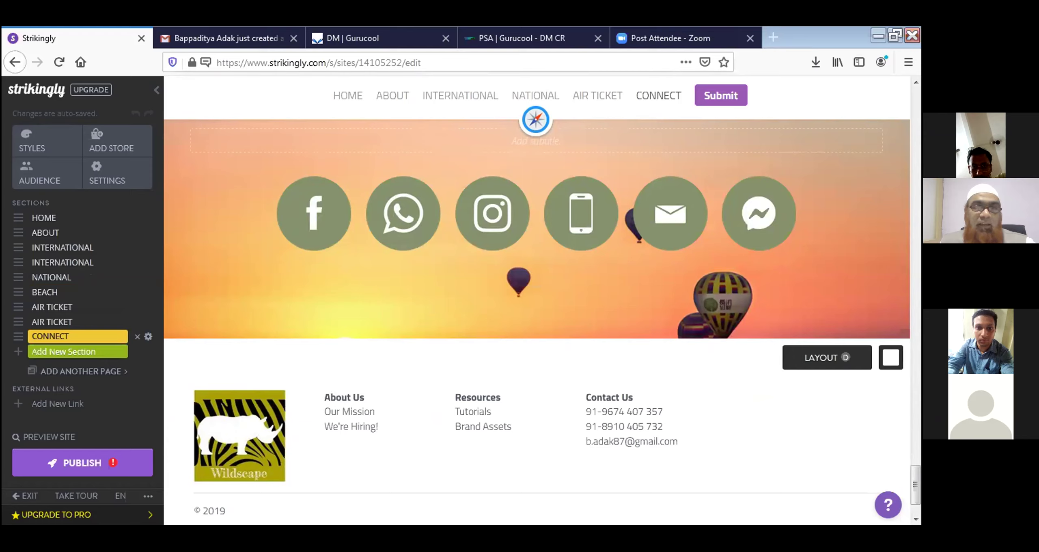
Open the new-section template library and scroll through it to the Contact Form option
left_click(83, 352)
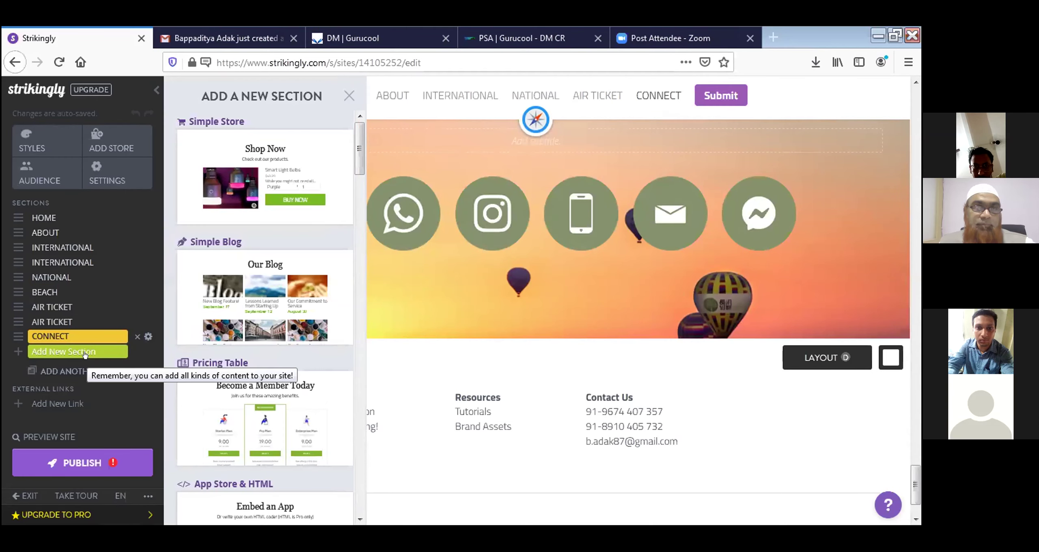
scroll(287, 454, "down", 10)
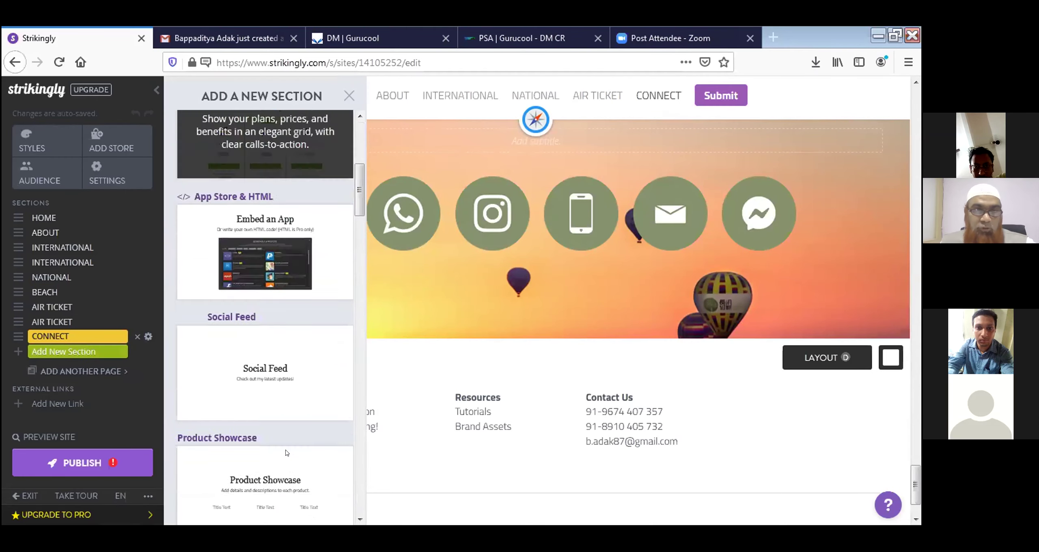
scroll(286, 453, "down", 15)
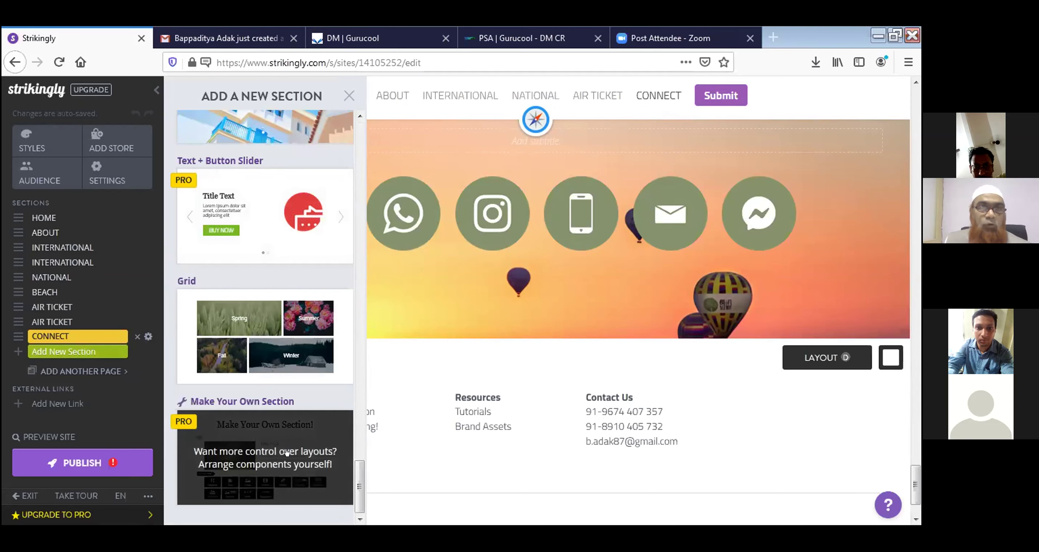
scroll(287, 454, "up", 8)
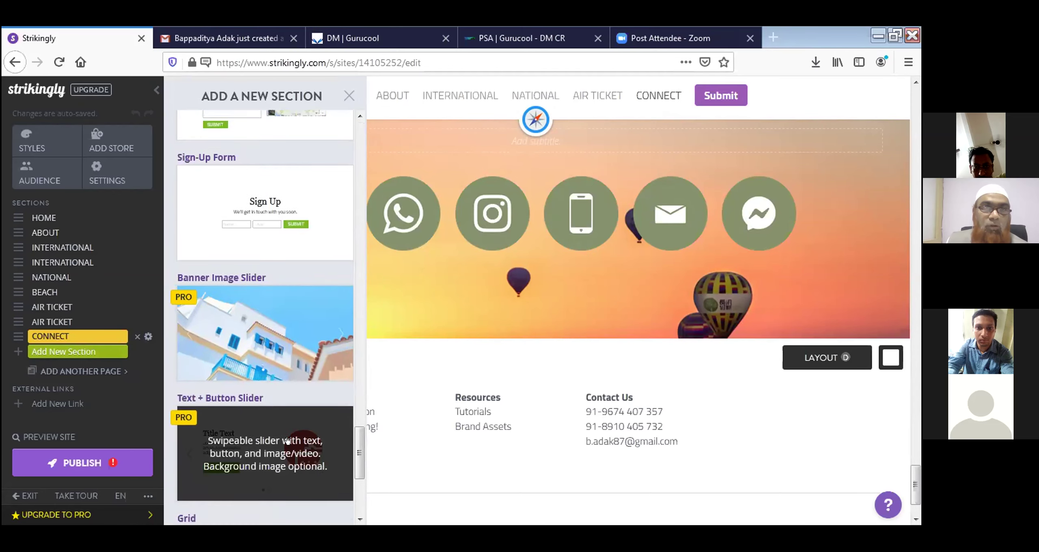
scroll(245, 300, "up", 4)
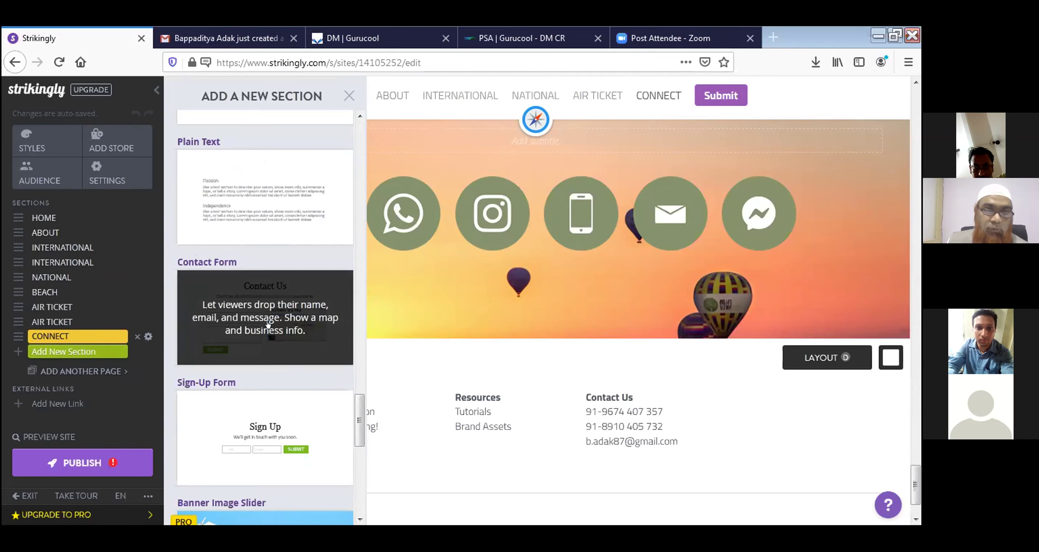
Add a Contact Form section with a Phone field and save its settings
left_click(266, 364)
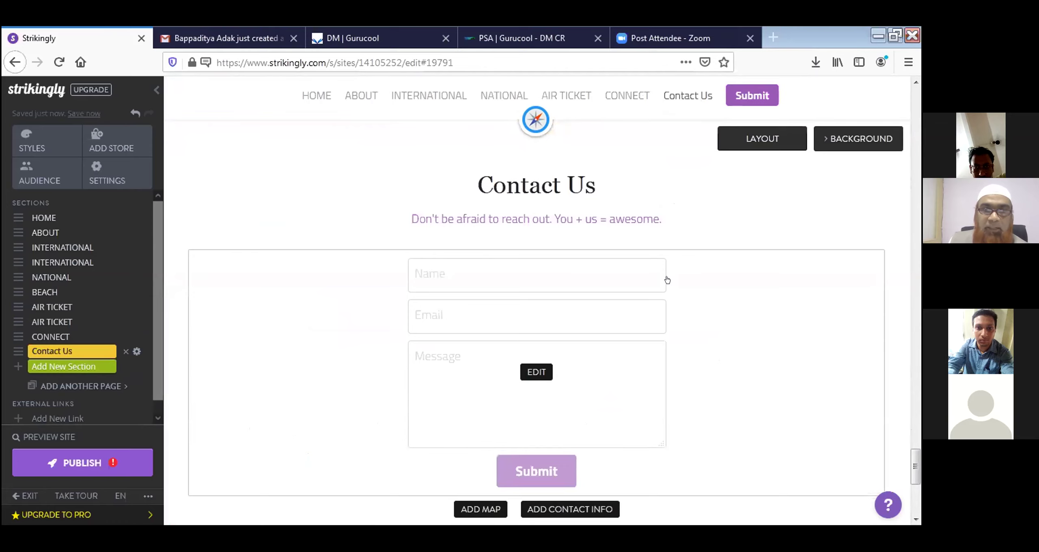
left_click(542, 374)
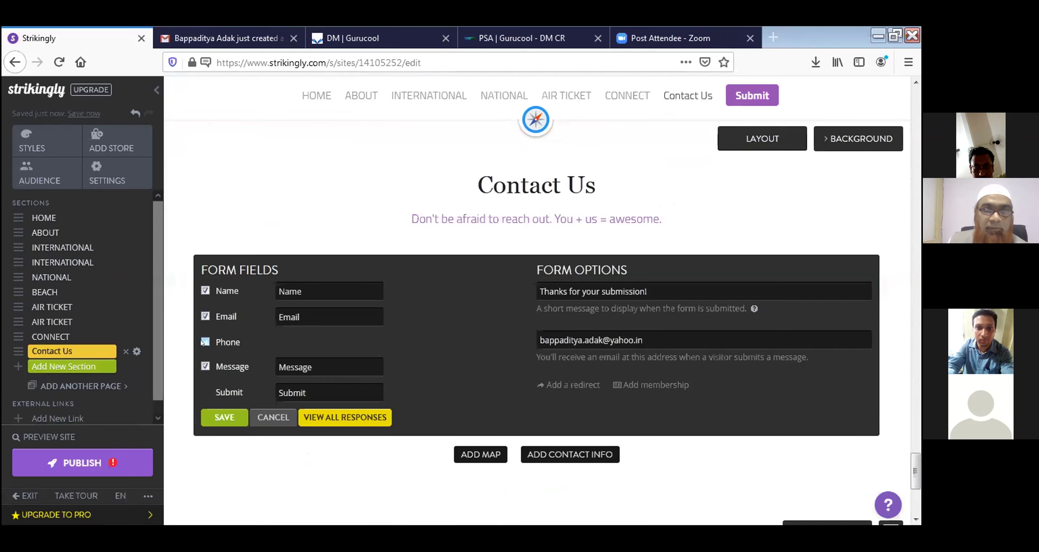
left_click(204, 342)
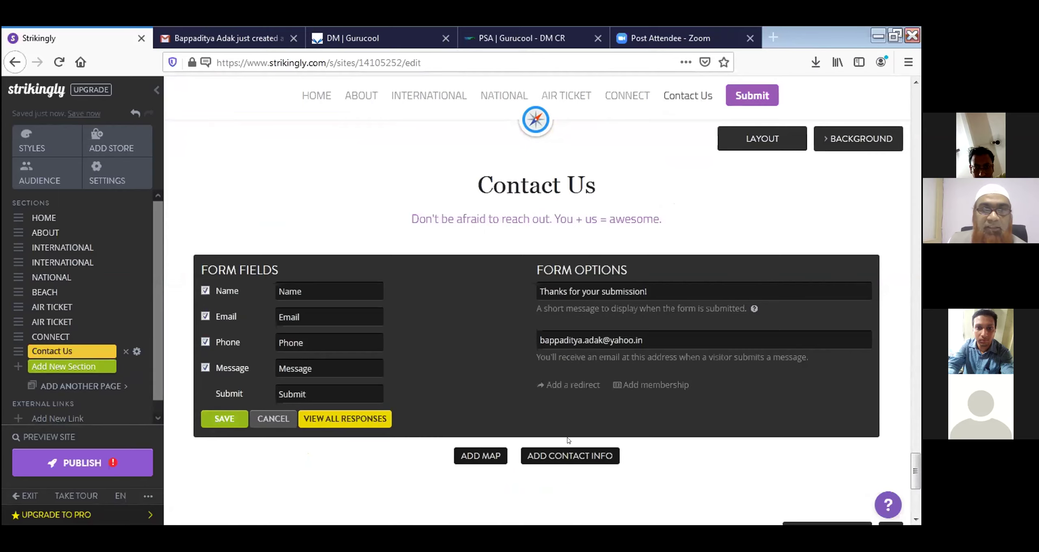
left_click(225, 419)
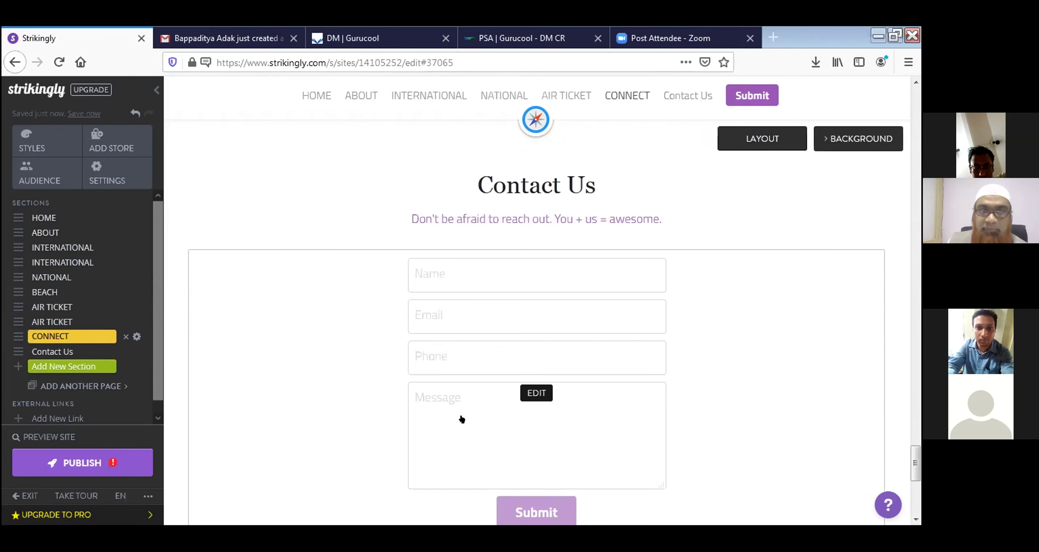
left_click(553, 409)
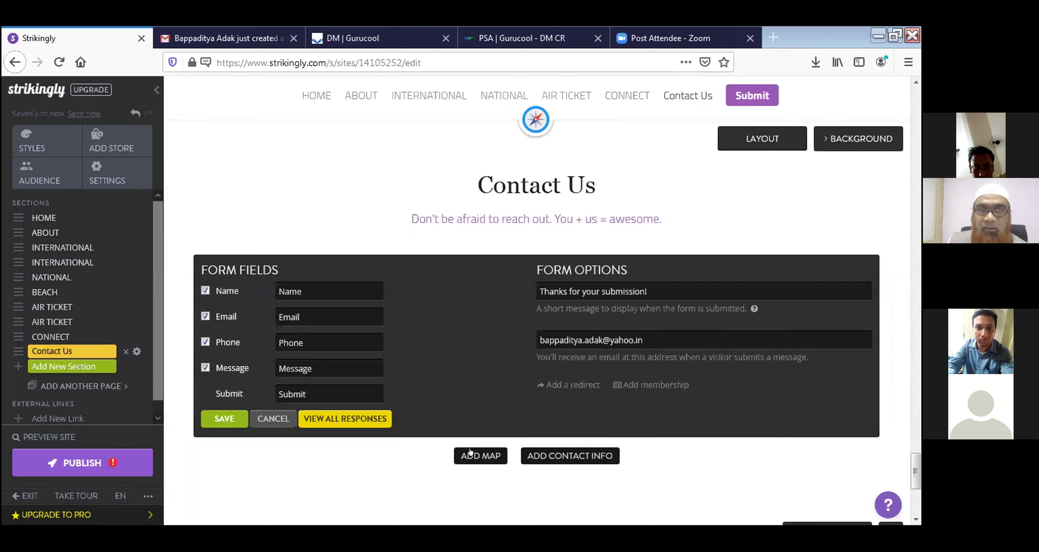
left_click(211, 423)
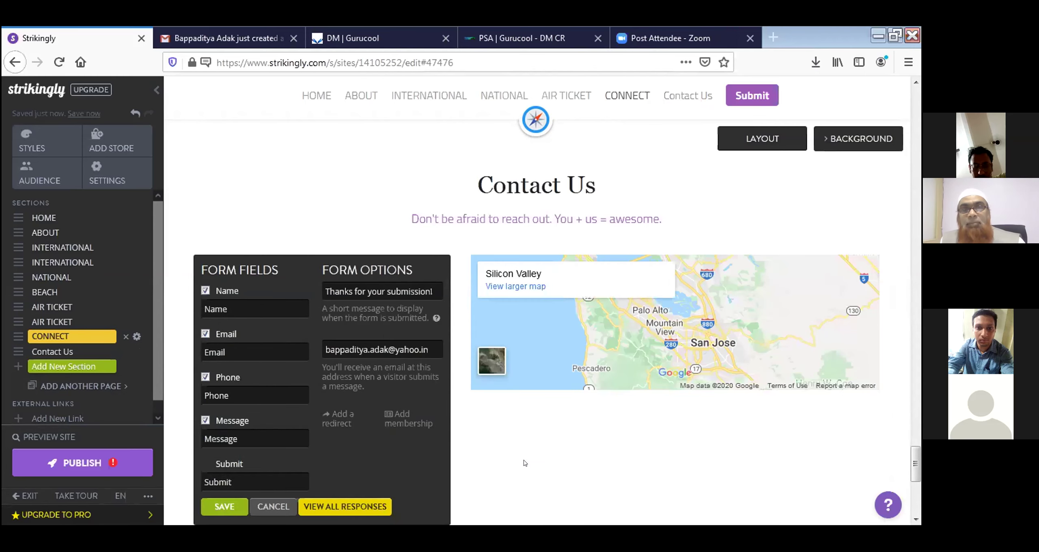
left_click(211, 509)
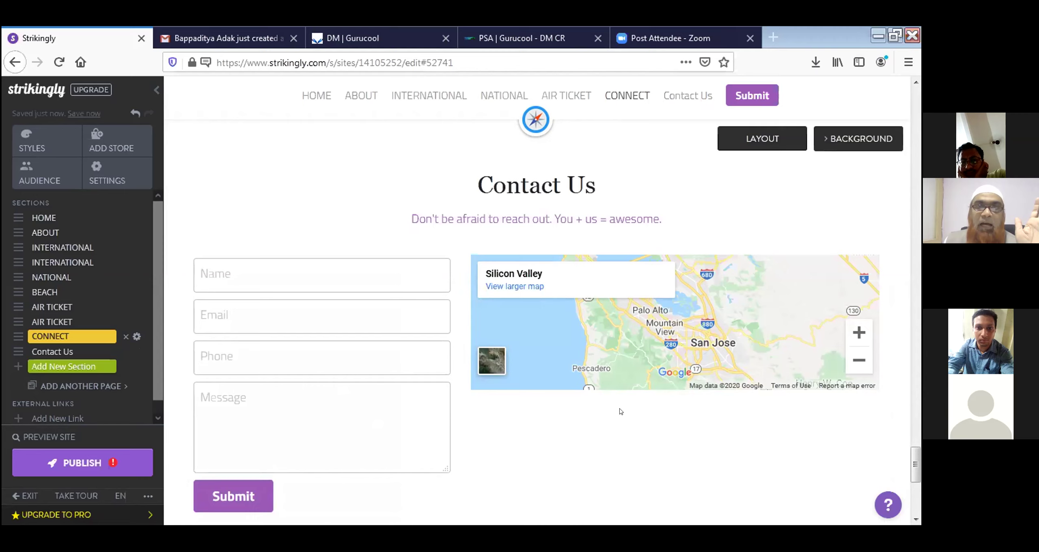
scroll(633, 409, "down", 2)
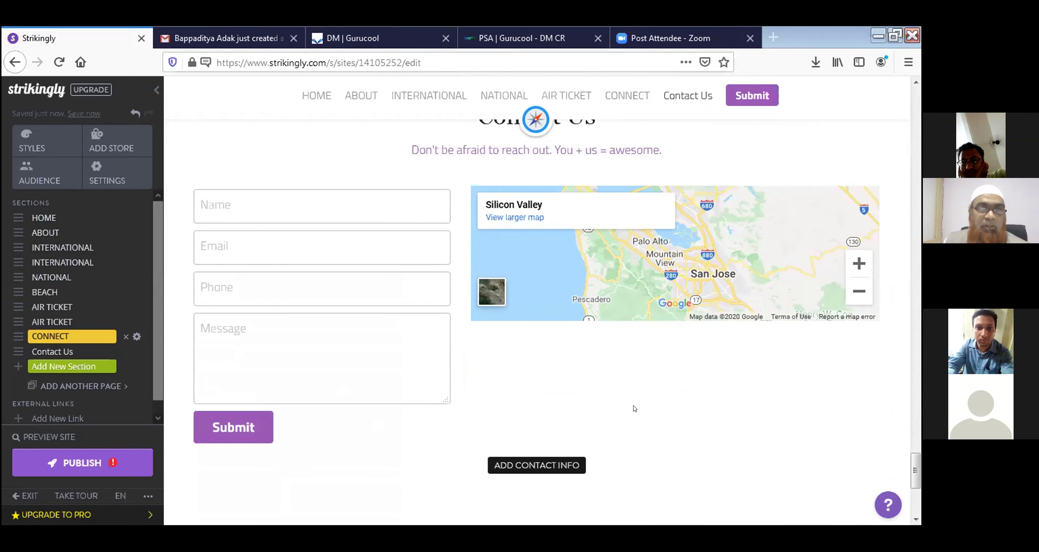
Publish the site with a Wildscapes title naming the owner, under the Business category
left_click(94, 467)
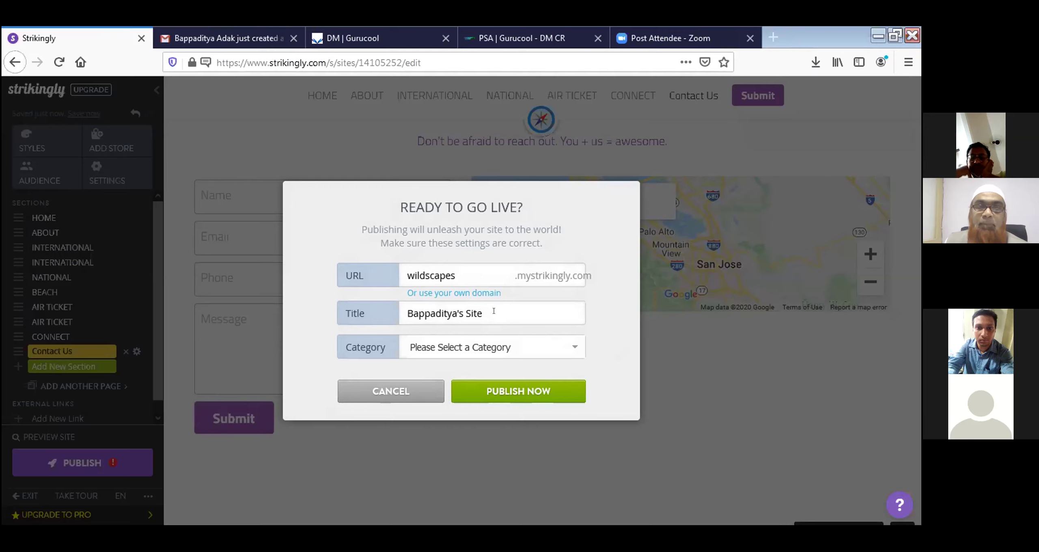
left_click_drag(493, 310, 341, 304)
type("W")
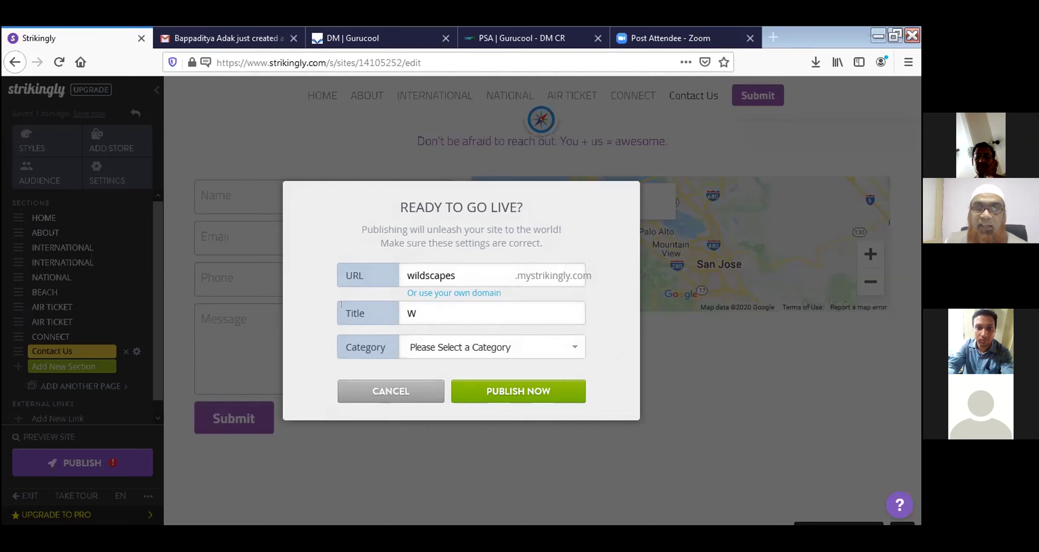
type("ildscap")
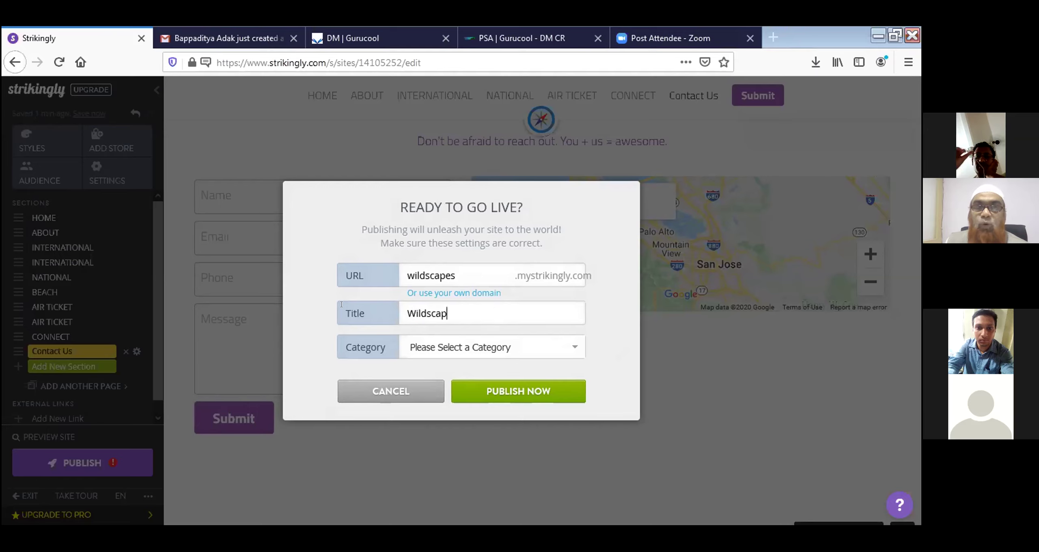
type("es")
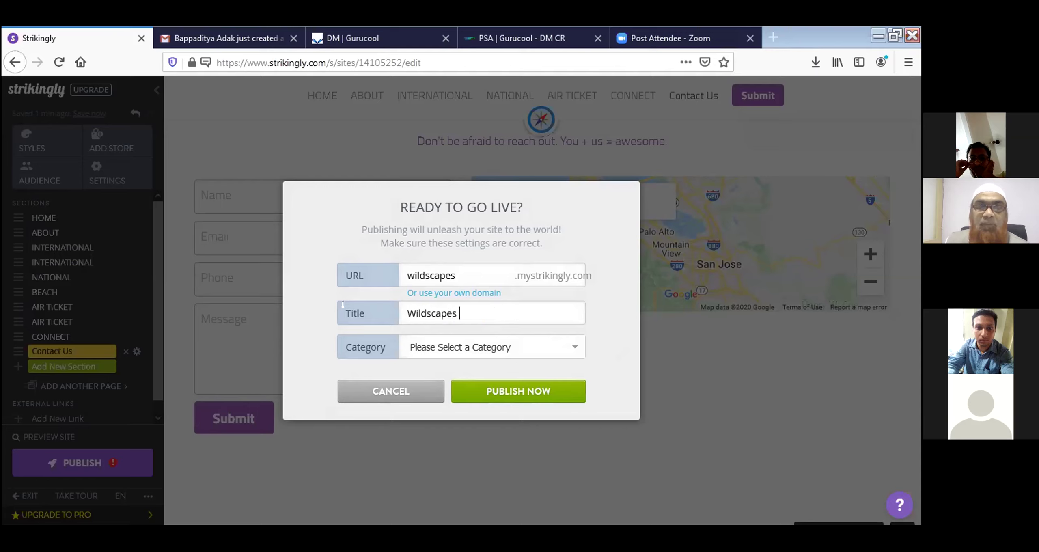
type(" Bappa")
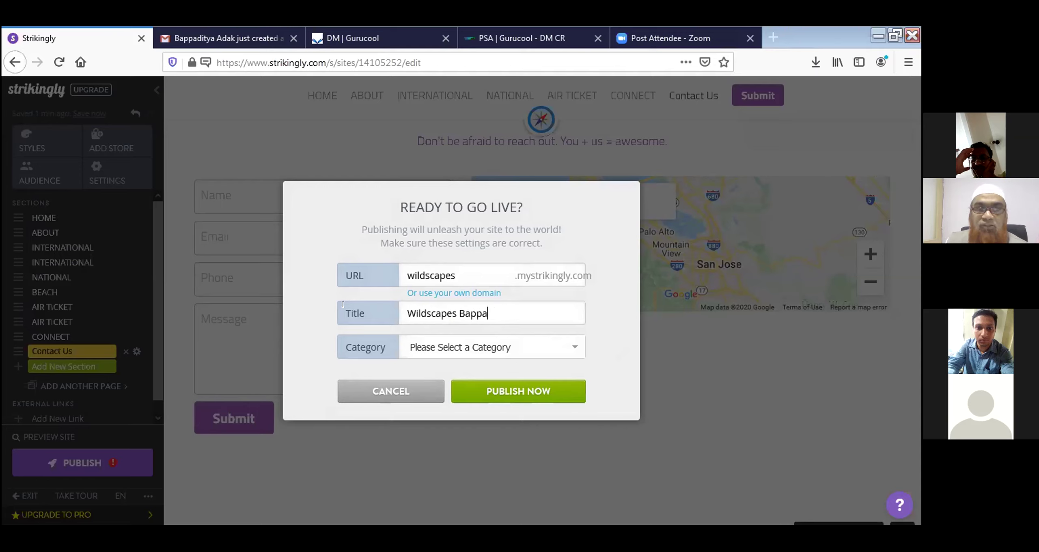
type("ditya's")
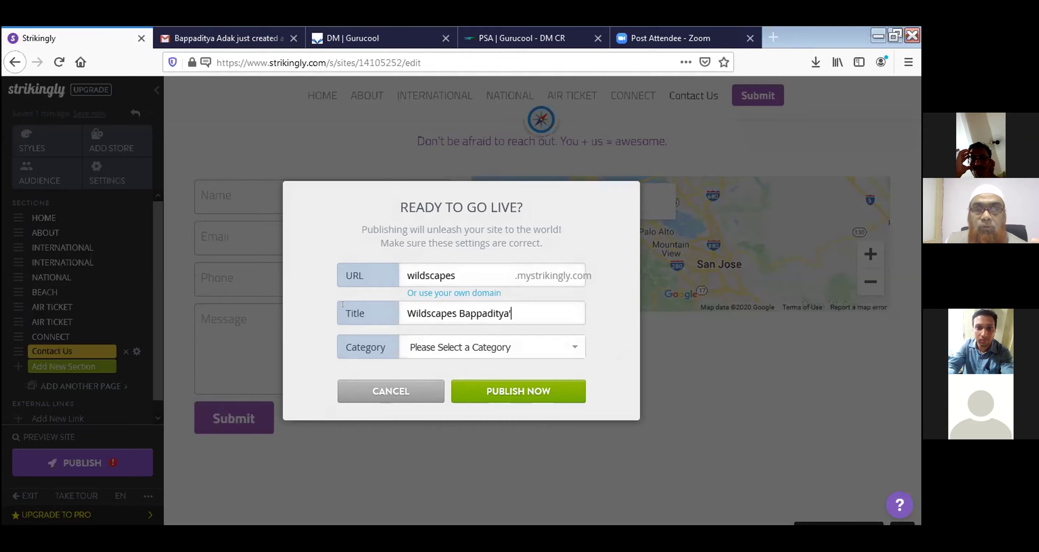
type(" site")
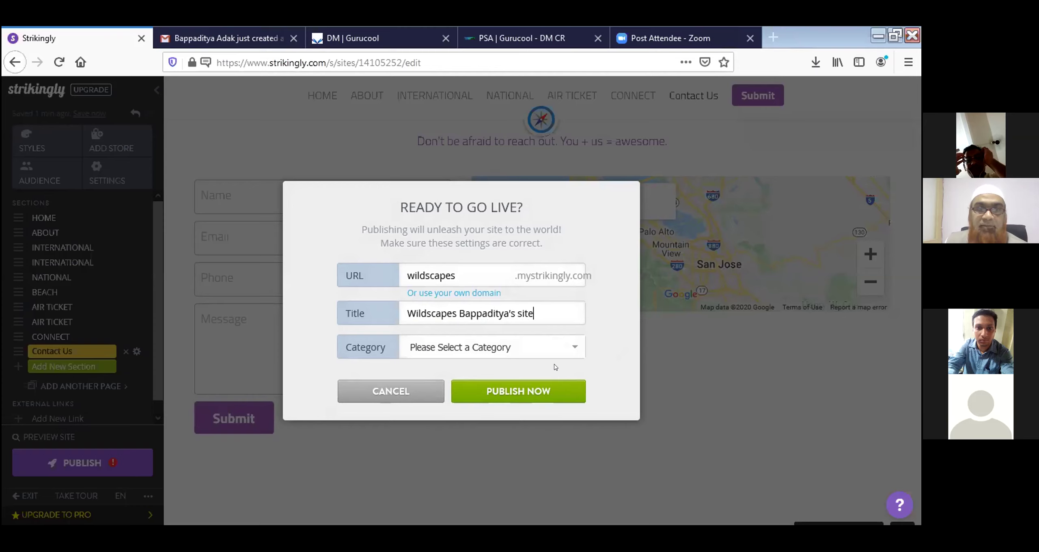
left_click(554, 350)
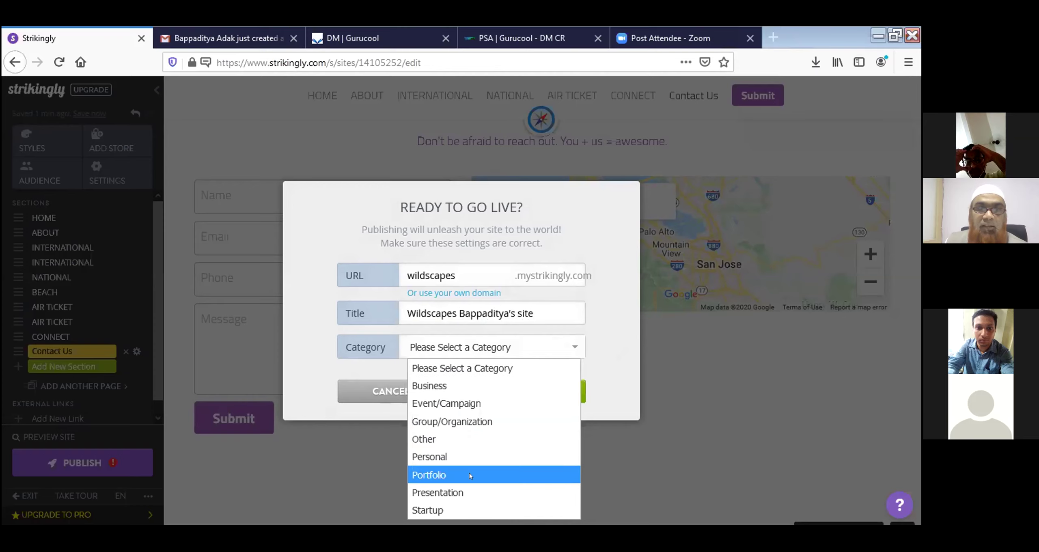
left_click(461, 386)
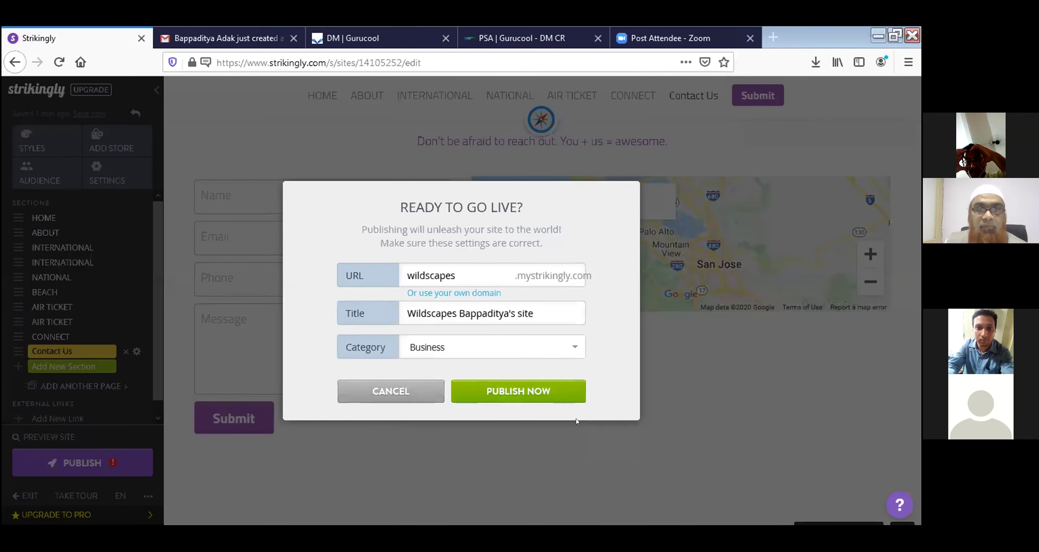
left_click(517, 407)
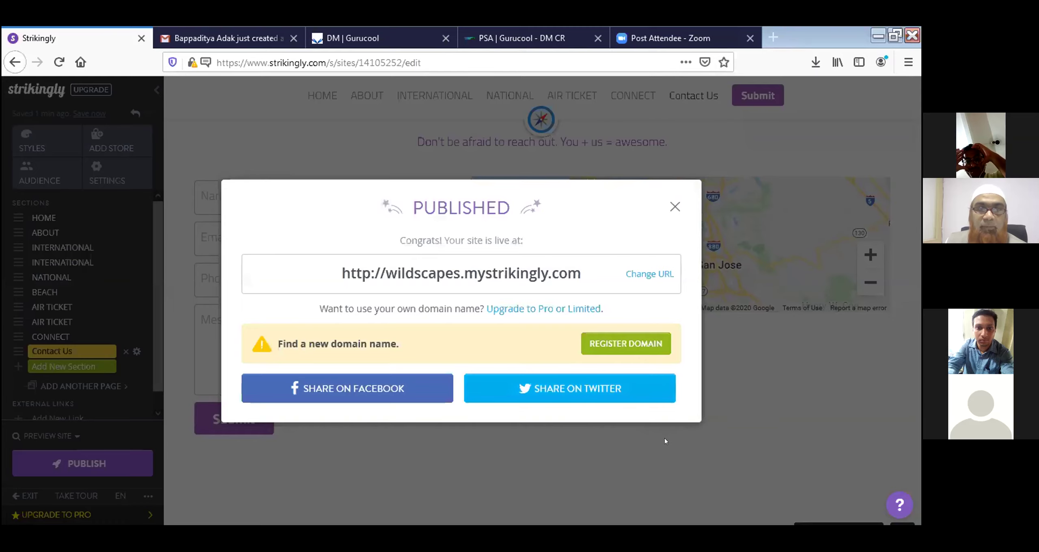
Open wildscapes.mystrikingly.com in a new tab and scroll down to its Contact Us form
left_click(570, 277)
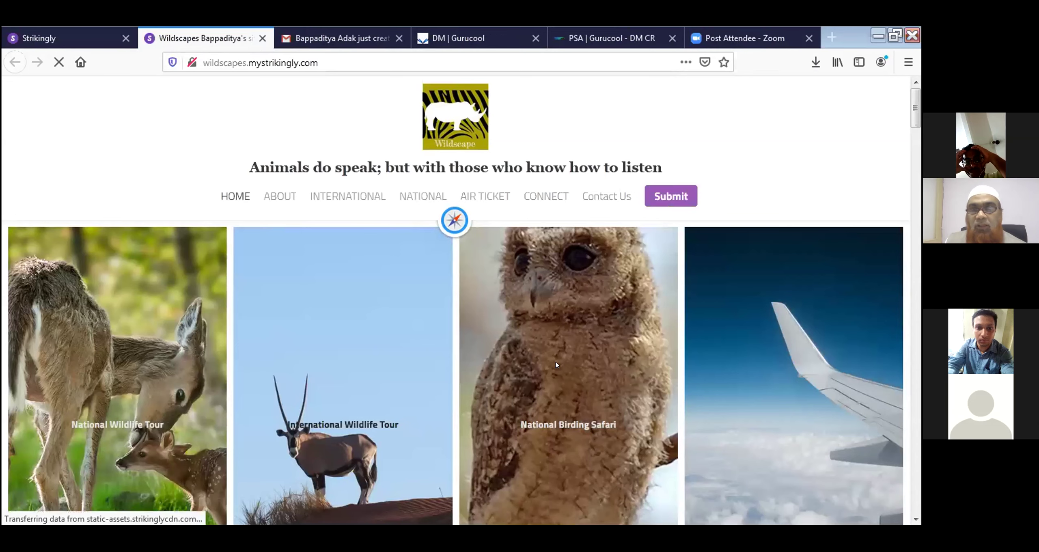
scroll(555, 365, "down", 15)
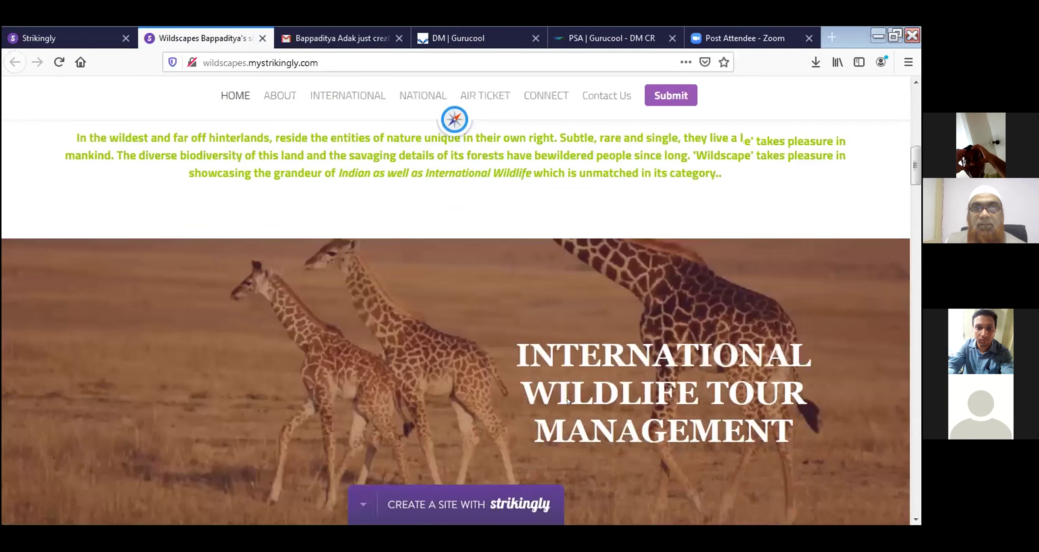
scroll(568, 398, "down", 15)
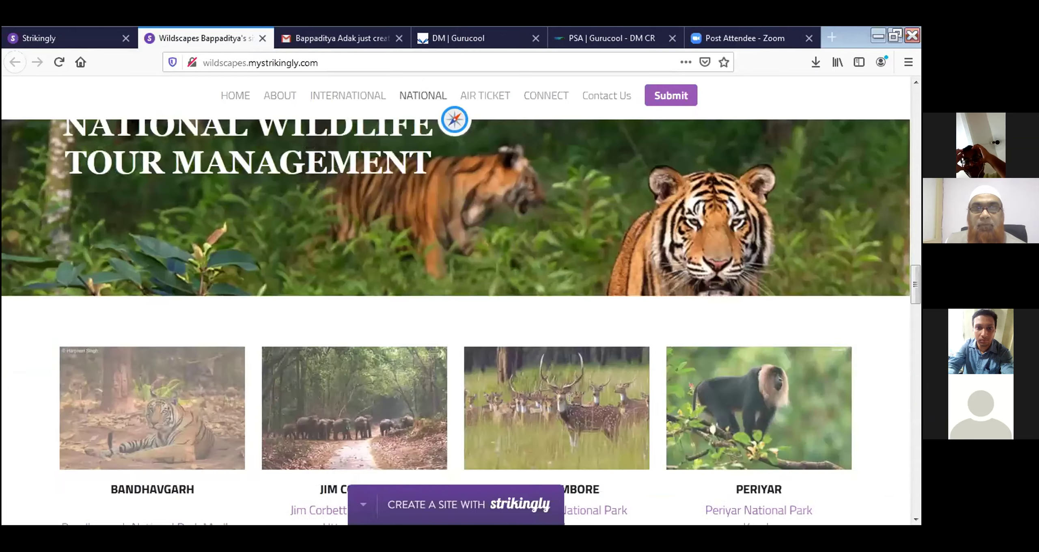
scroll(569, 398, "down", 15)
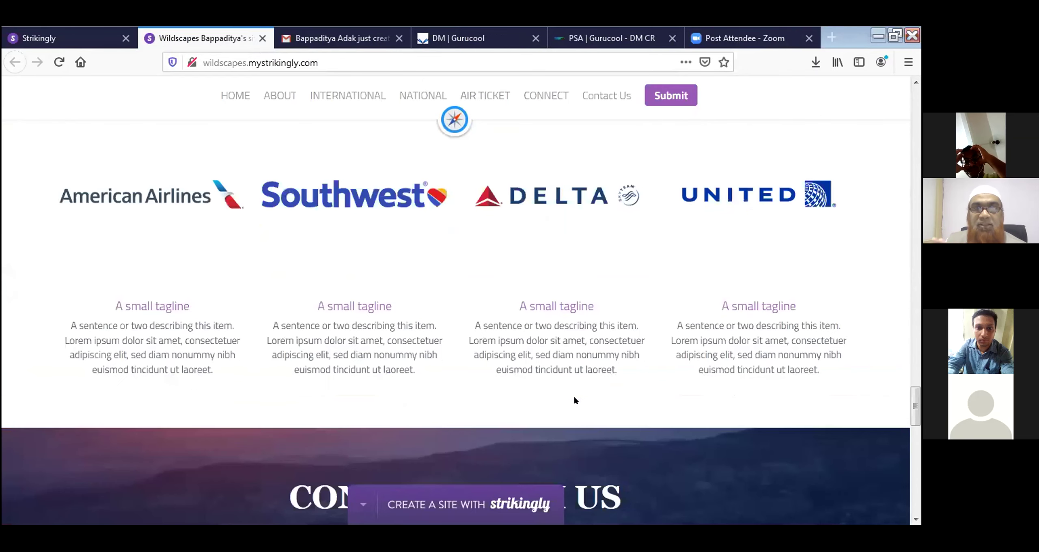
scroll(573, 396, "down", 5)
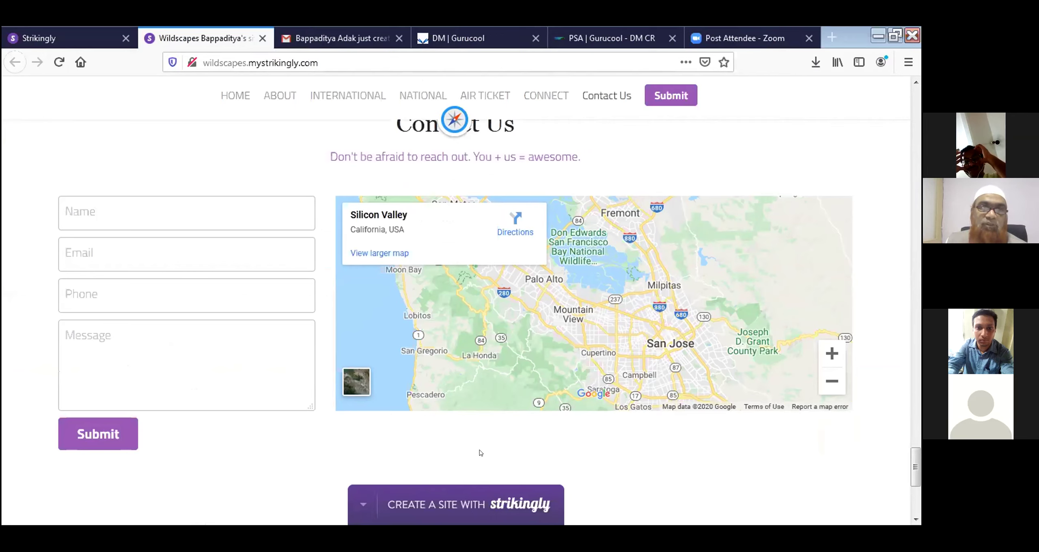
Fill the live form's Name, Email and Phone fields with the test sender's details
left_click(107, 213)
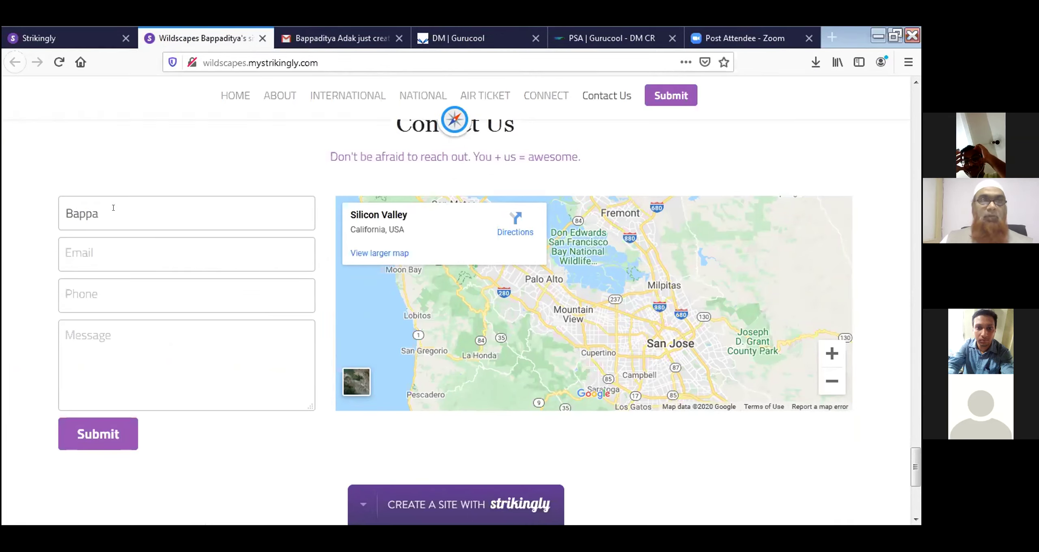
key("Tab")
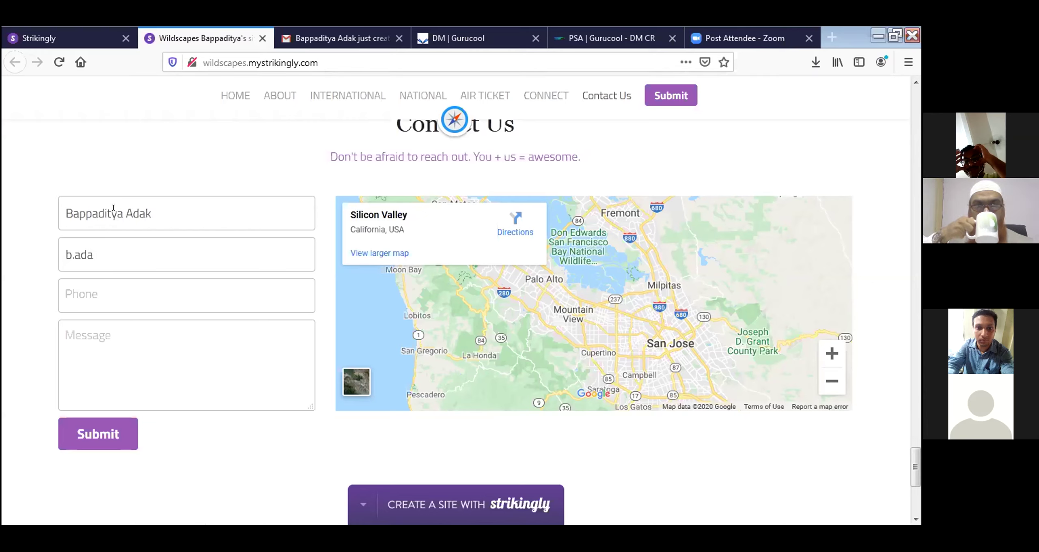
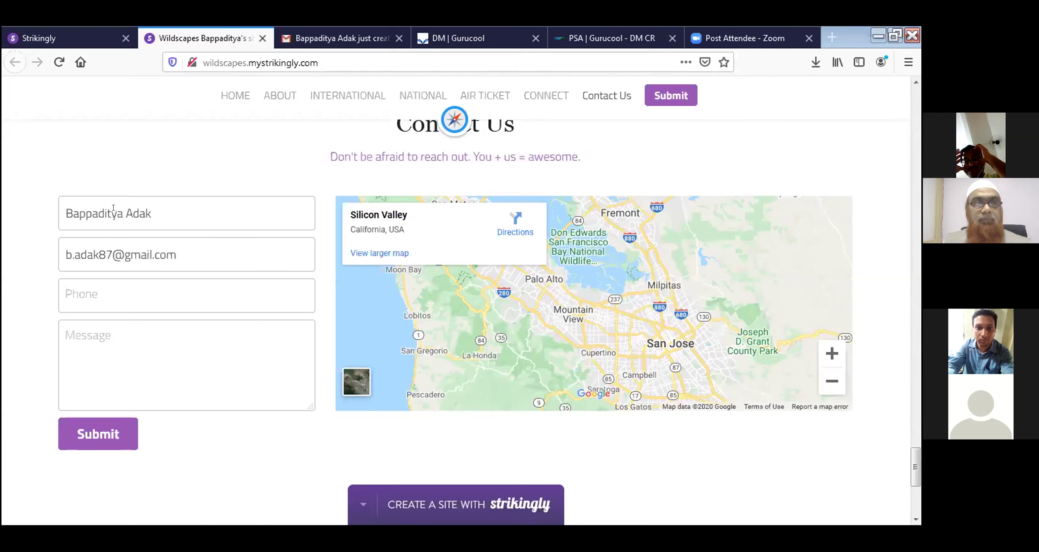
key("Tab")
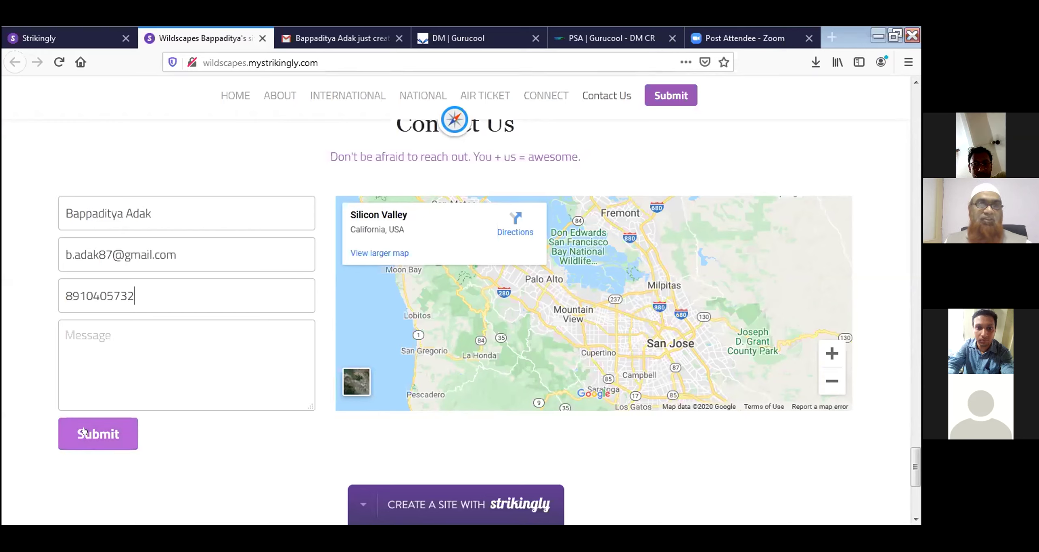
Write the message 'Testing', submit the enquiry and return to the editor tab
left_click(117, 324)
type("TEstting")
left_click_drag(78, 331, 74, 325)
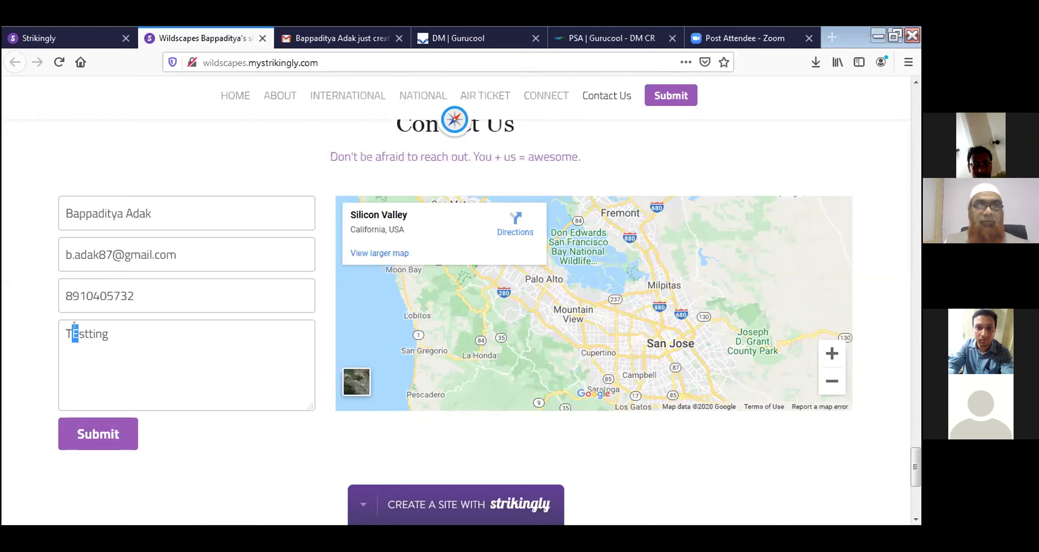
type("e")
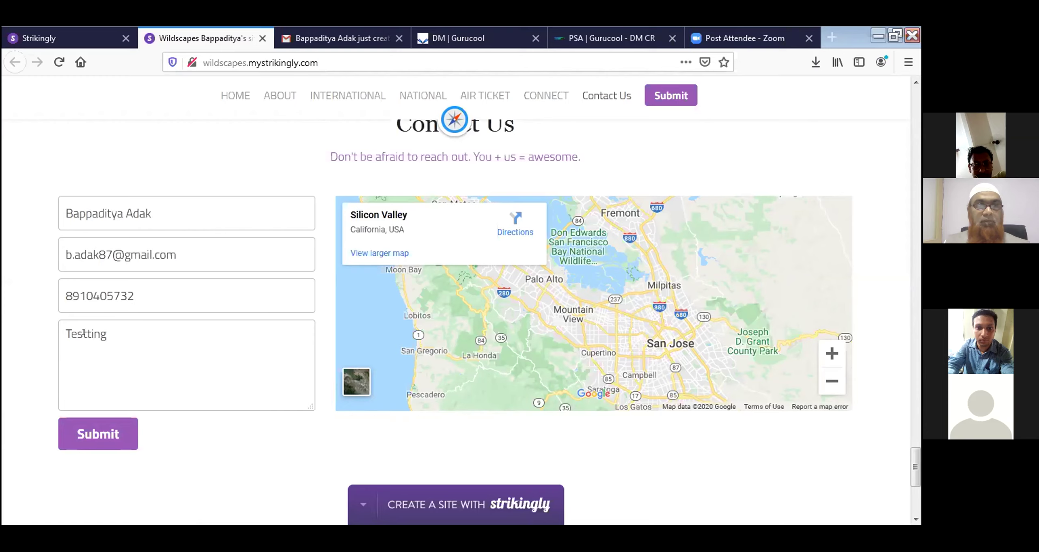
key("BackSpace")
left_click(101, 426)
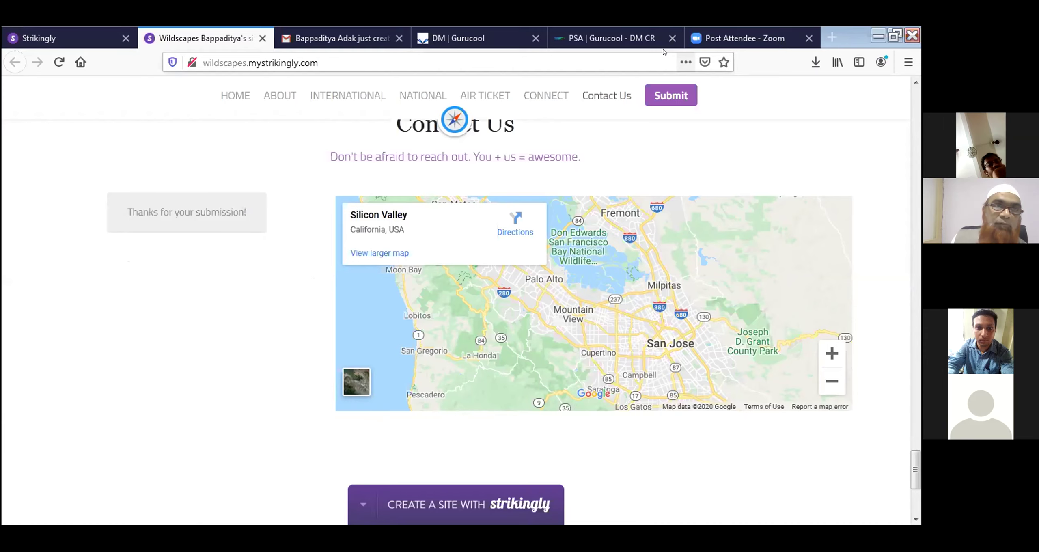
key("ctrl+Page_Up")
Dismiss the published and survey popups and open the Audience list from the sidebar
left_click(673, 207)
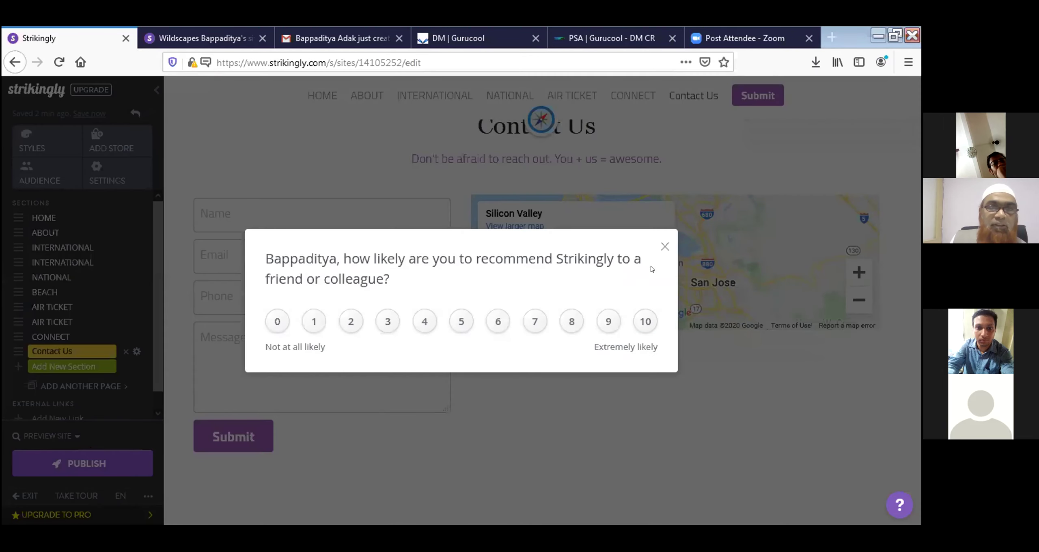
left_click(664, 246)
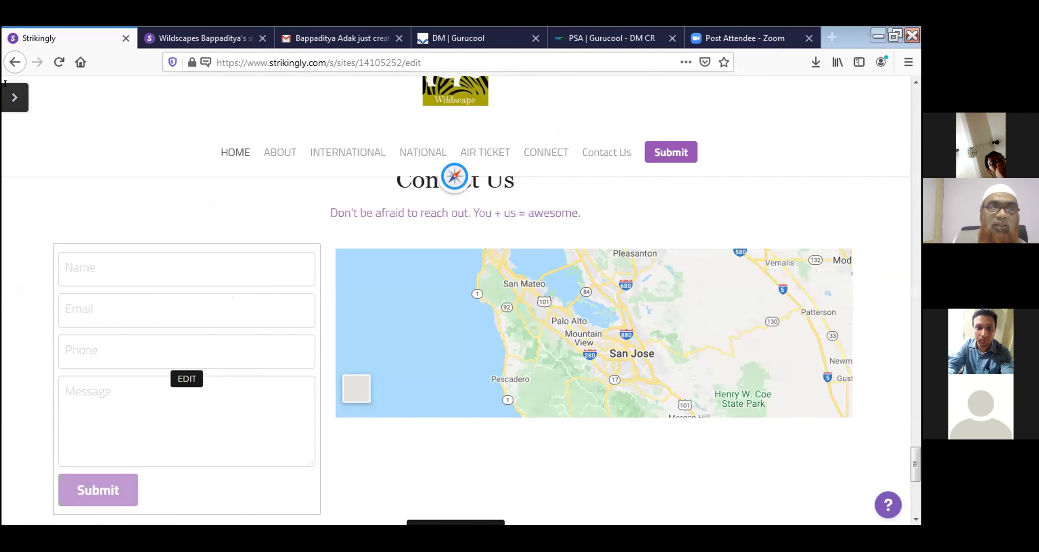
left_click(14, 64)
left_click(14, 106)
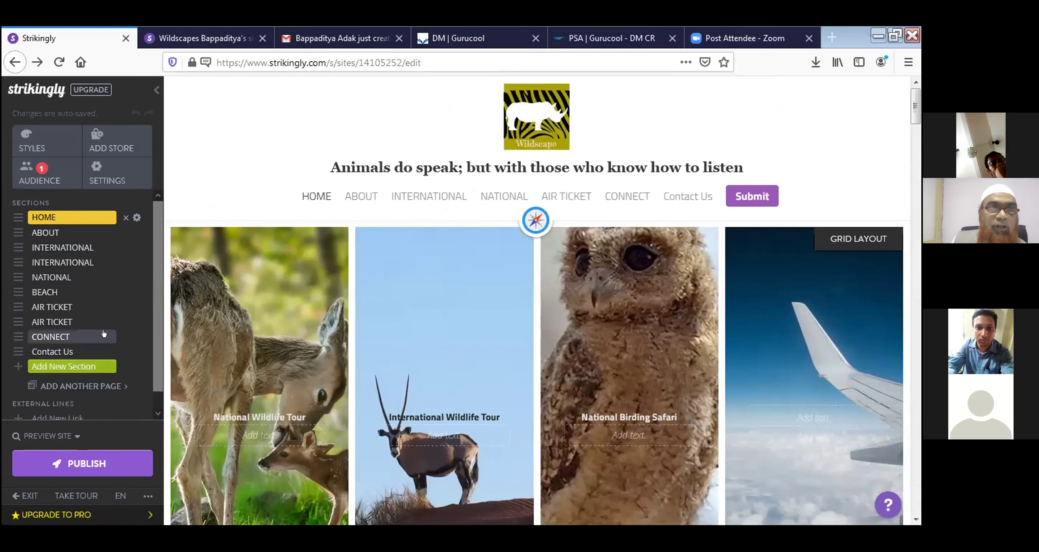
left_click(41, 183)
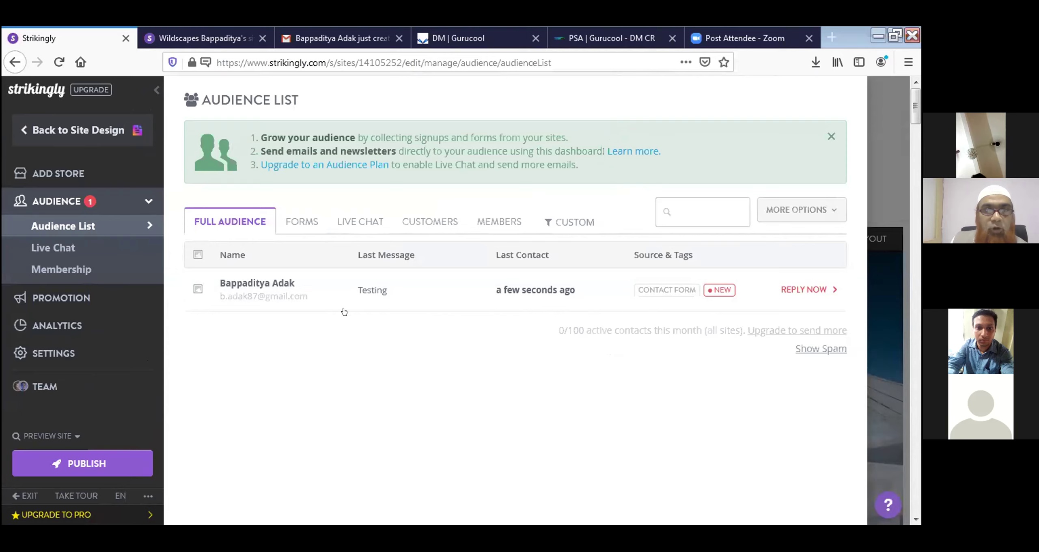
Filter the Audience to FORMS, review the test contact, then return to Site Design
left_click(308, 224)
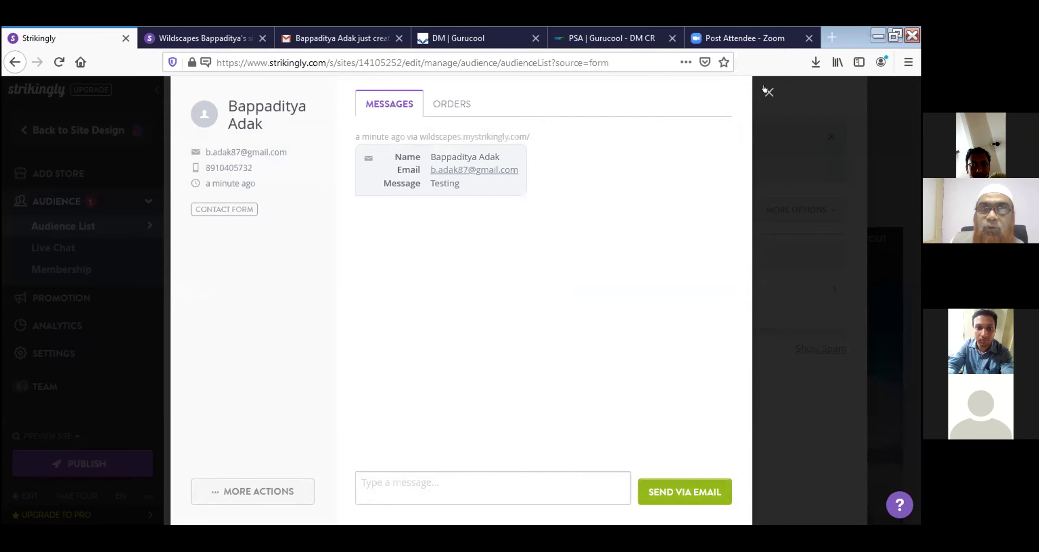
left_click(764, 109)
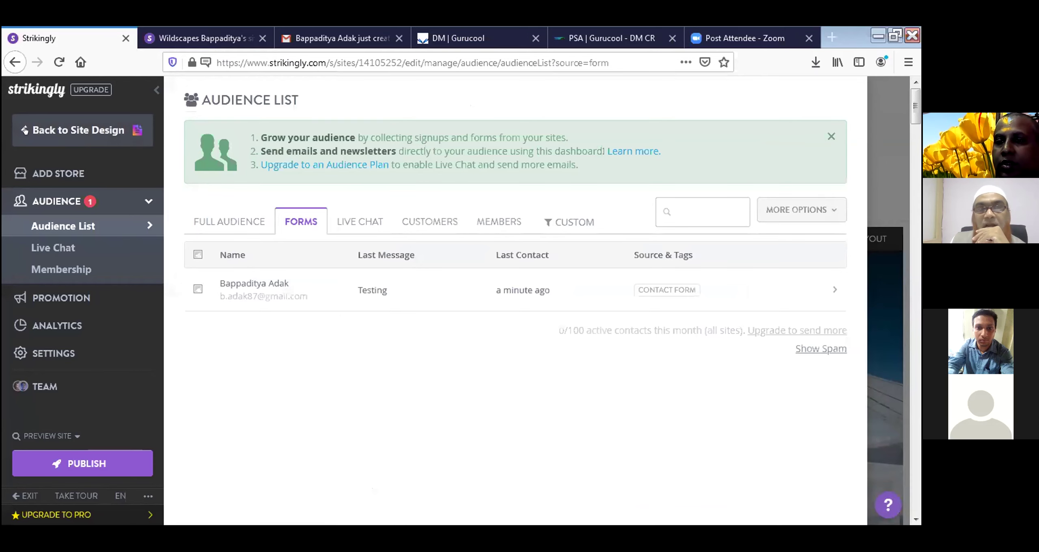
left_click(25, 130)
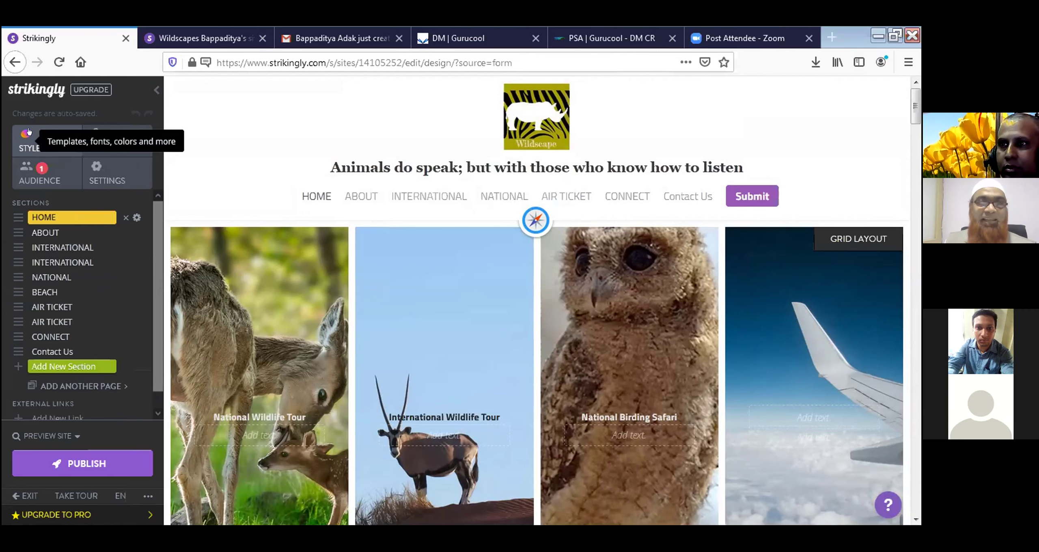
left_click(831, 38)
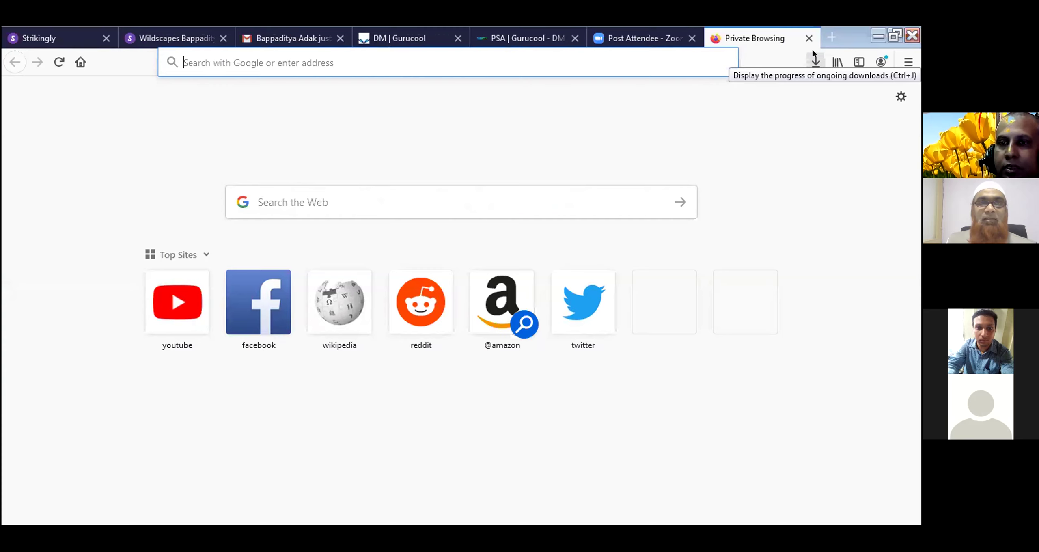
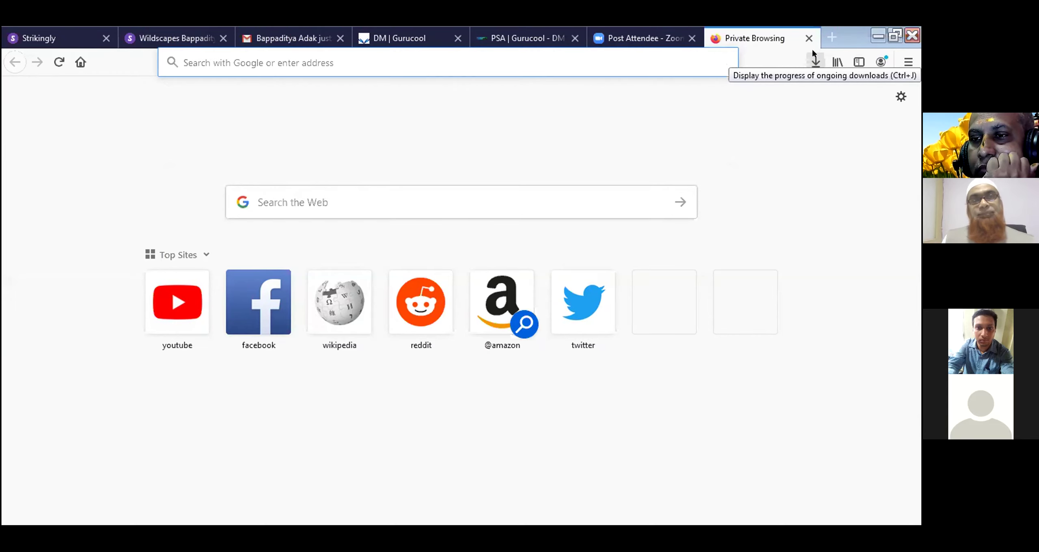
left_click(809, 38)
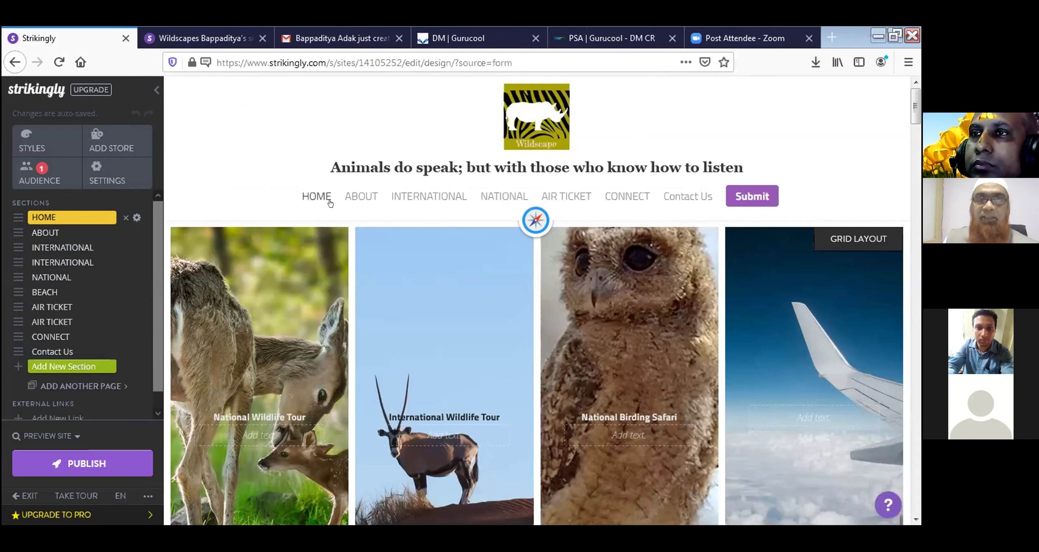
left_click(427, 201)
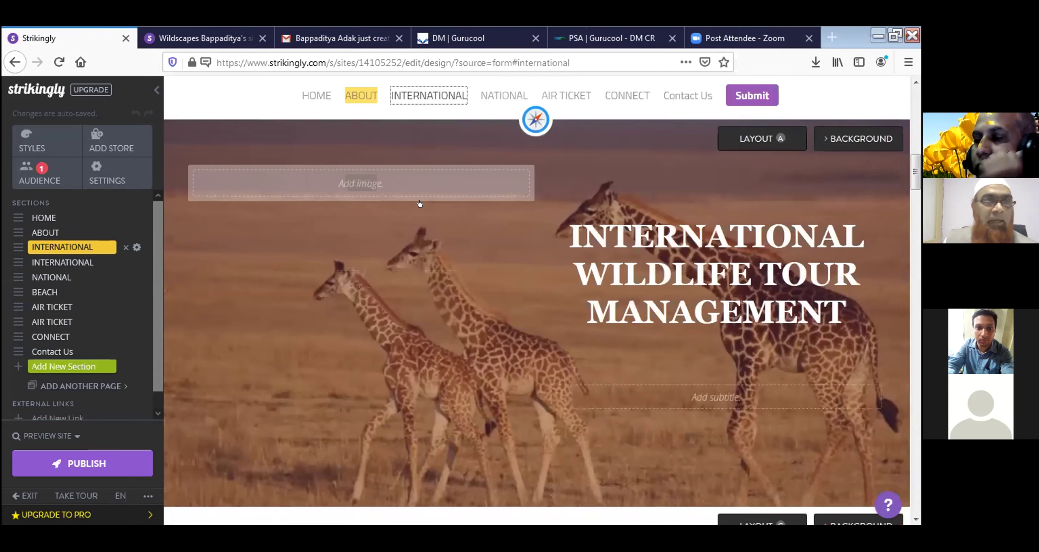
scroll(406, 263, "up", 5)
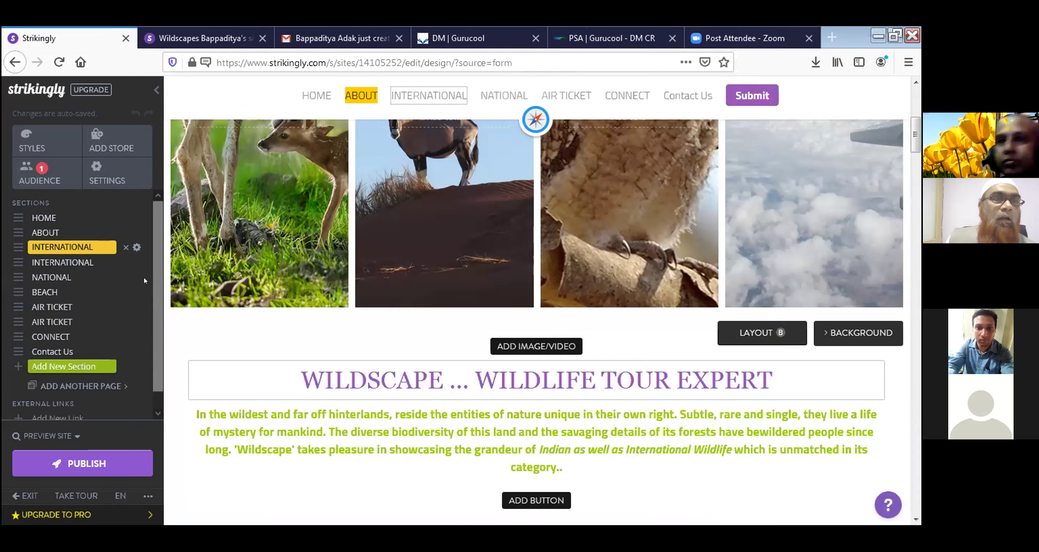
scroll(407, 265, "up", 5)
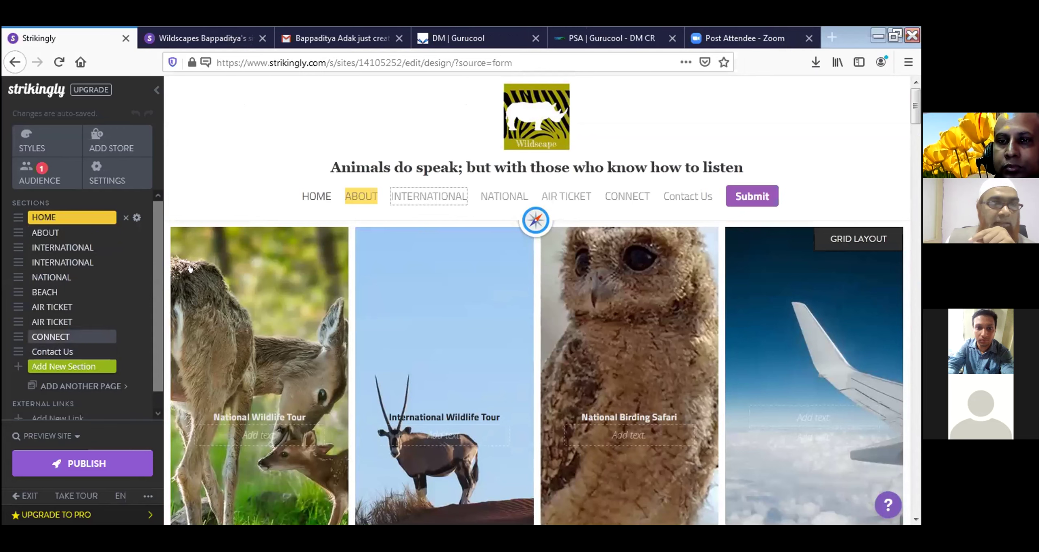
left_click(310, 201)
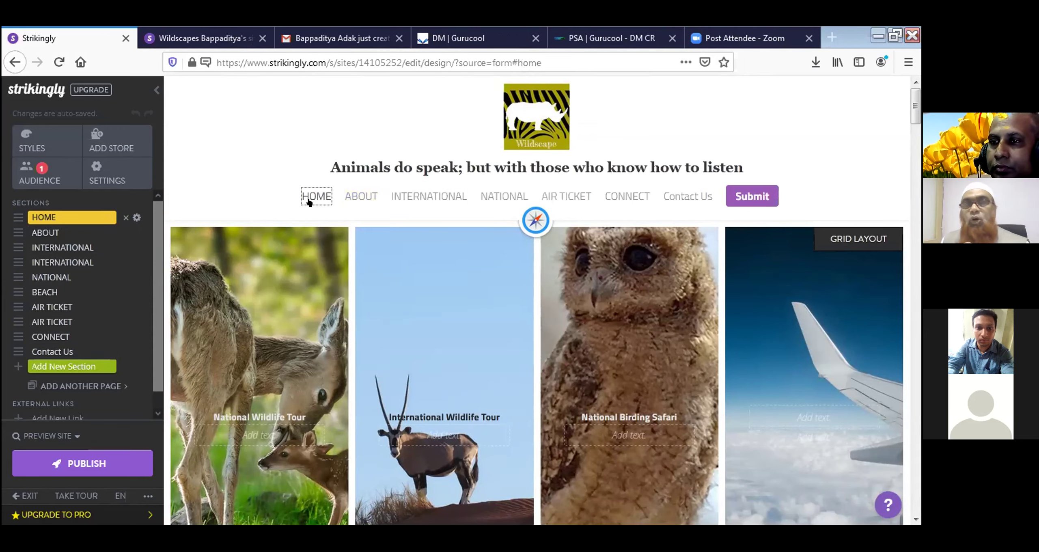
left_click(234, 128)
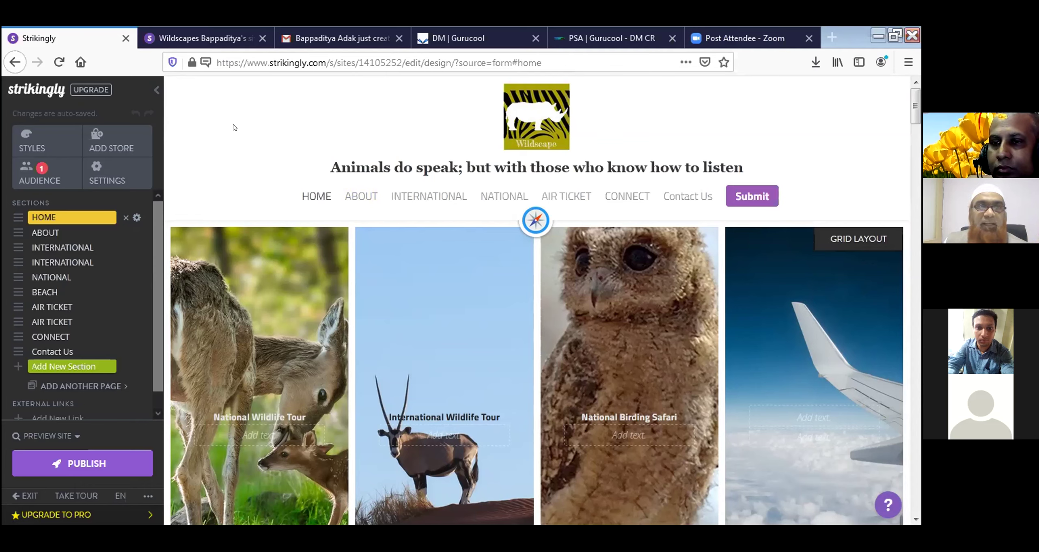
left_click(105, 171)
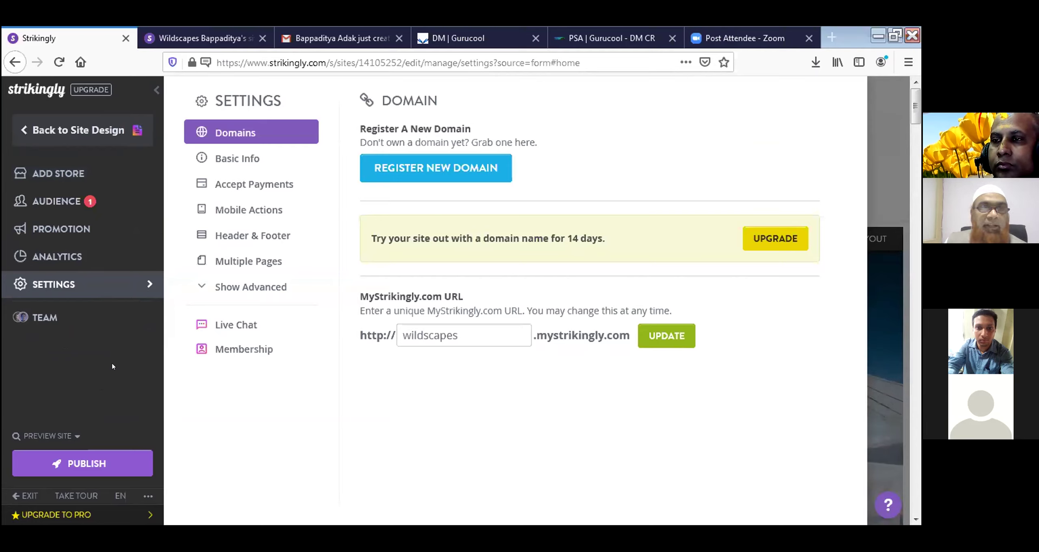
left_click(244, 234)
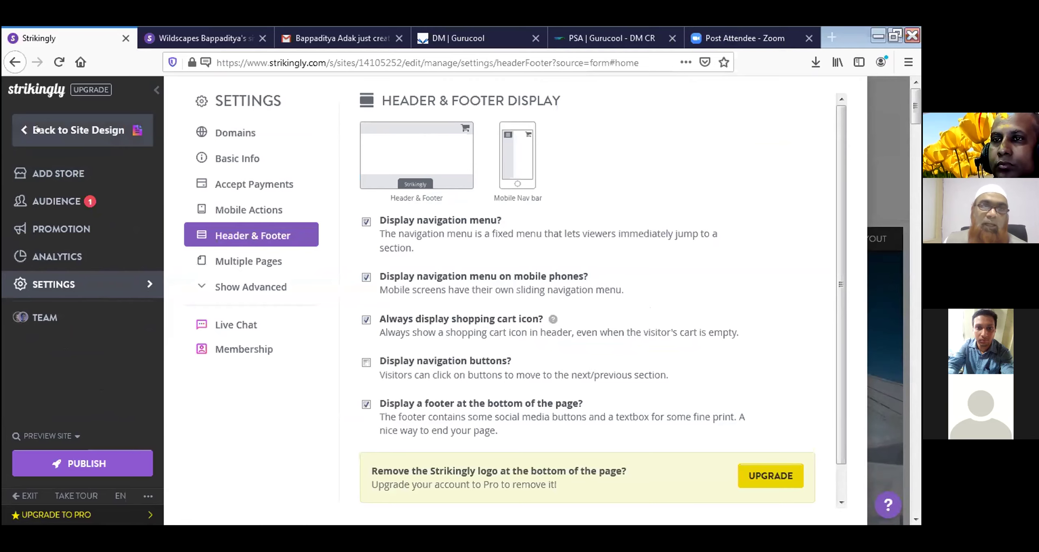
left_click(73, 130)
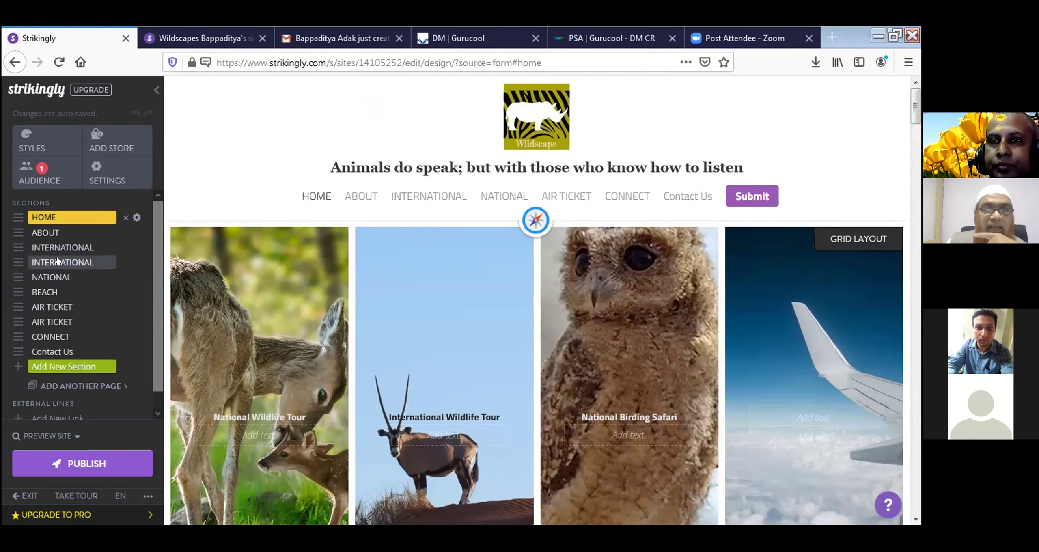
Jump to the second International section's Asia, Africa, North and South America grid
left_click(58, 262)
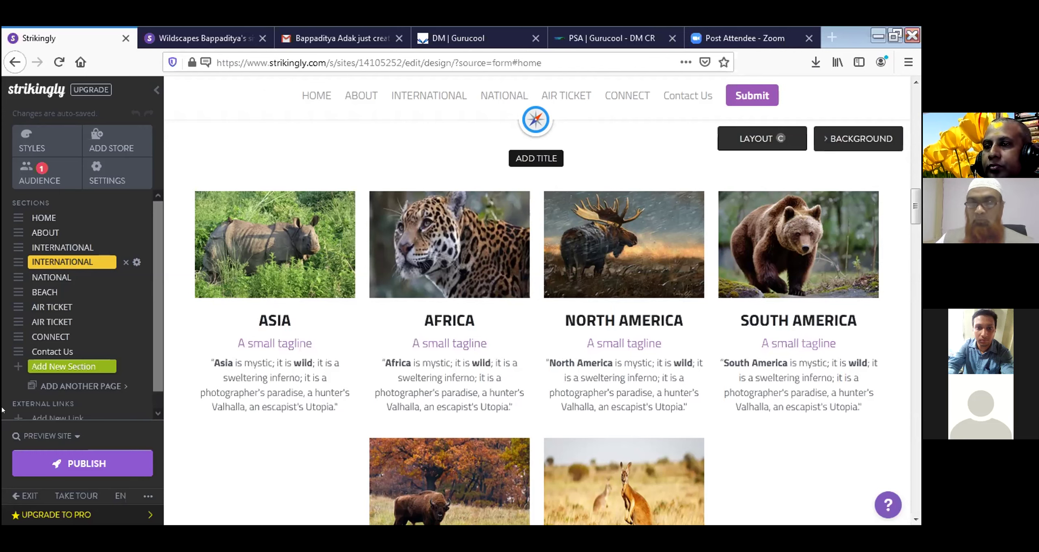
scroll(2, 385, "down", 2)
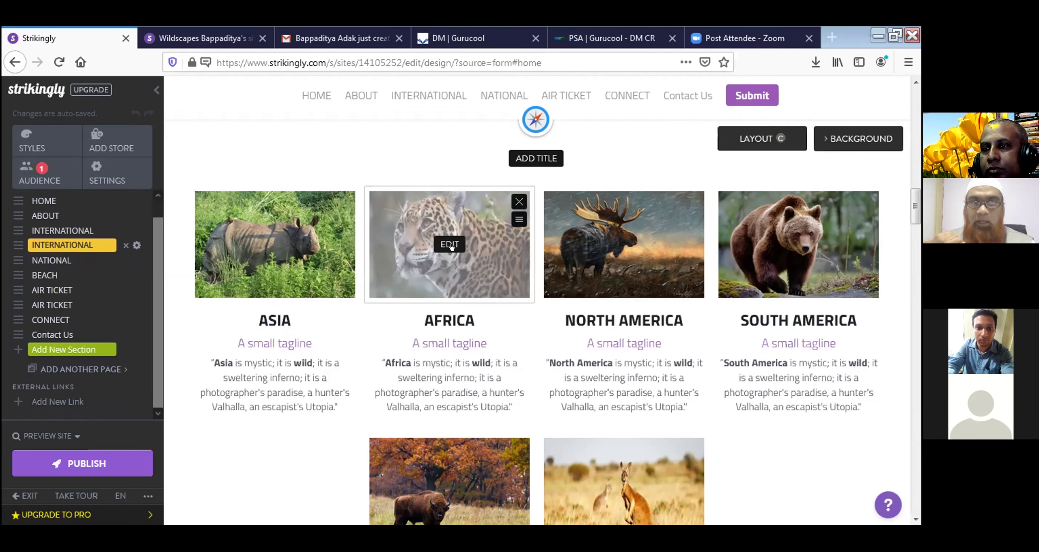
Resize the jaguar photo above Africa in the Image Editor and apply the change
left_click(450, 245)
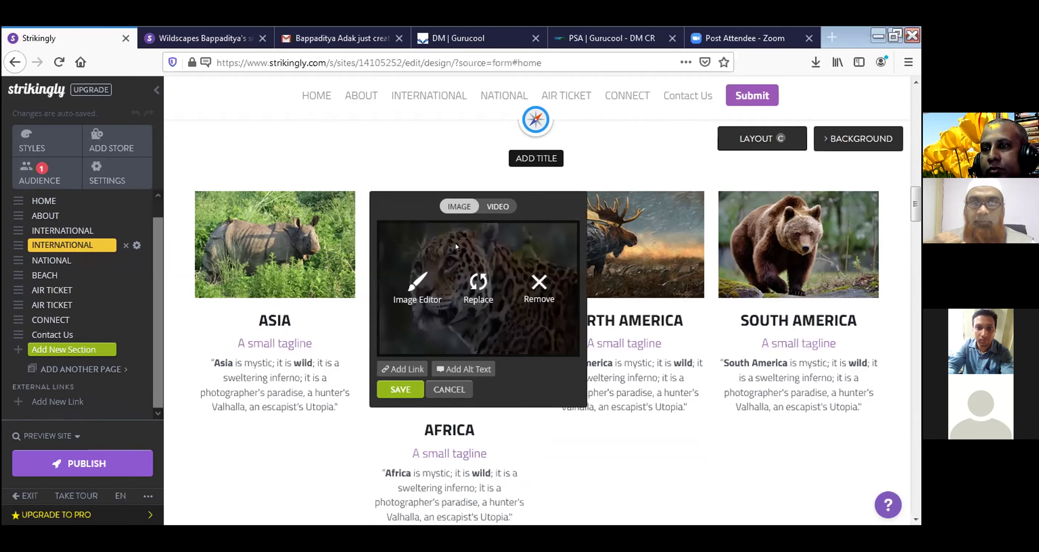
left_click(414, 286)
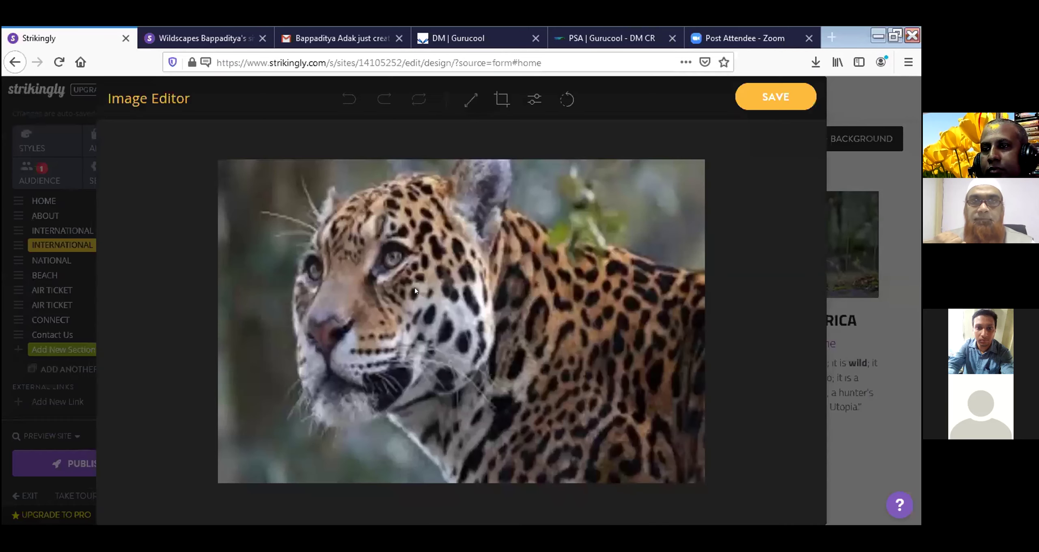
left_click(471, 102)
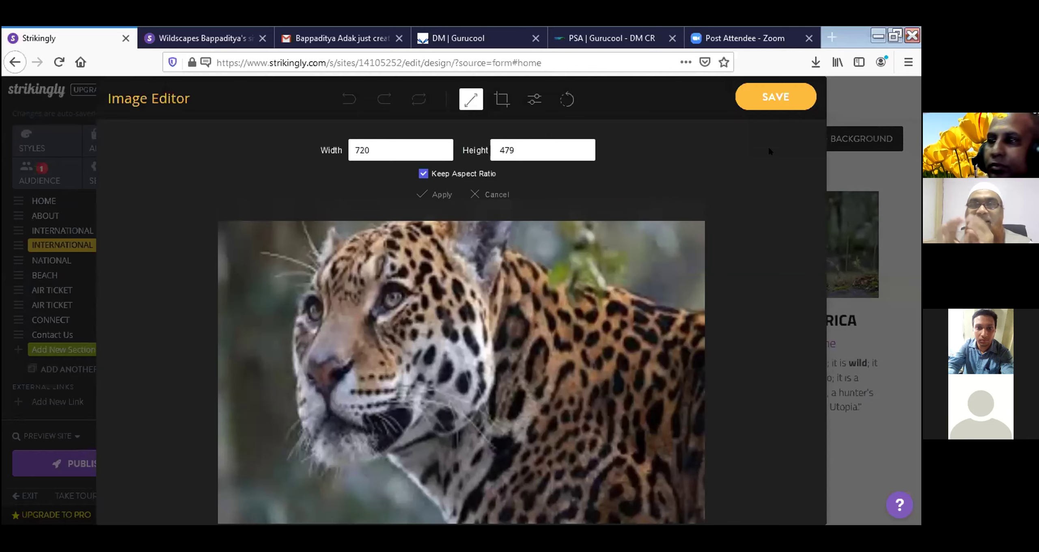
left_click(765, 95)
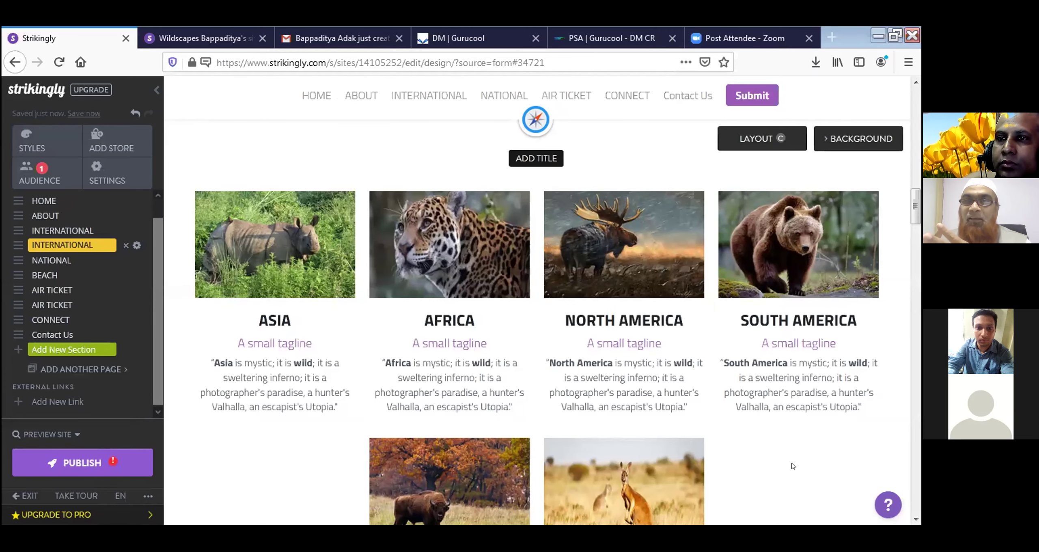
scroll(793, 466, "down", 2)
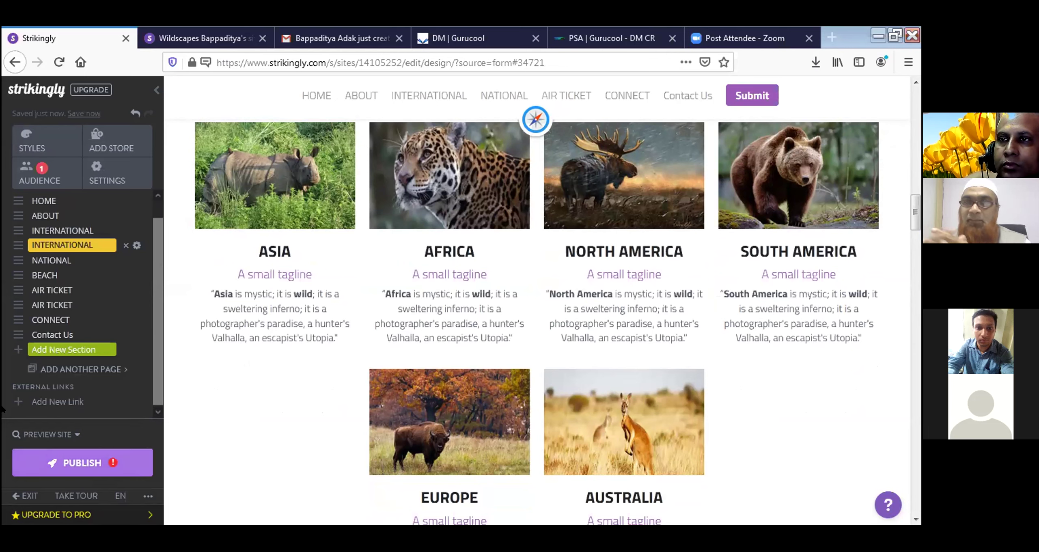
scroll(14, 354, "down", 1)
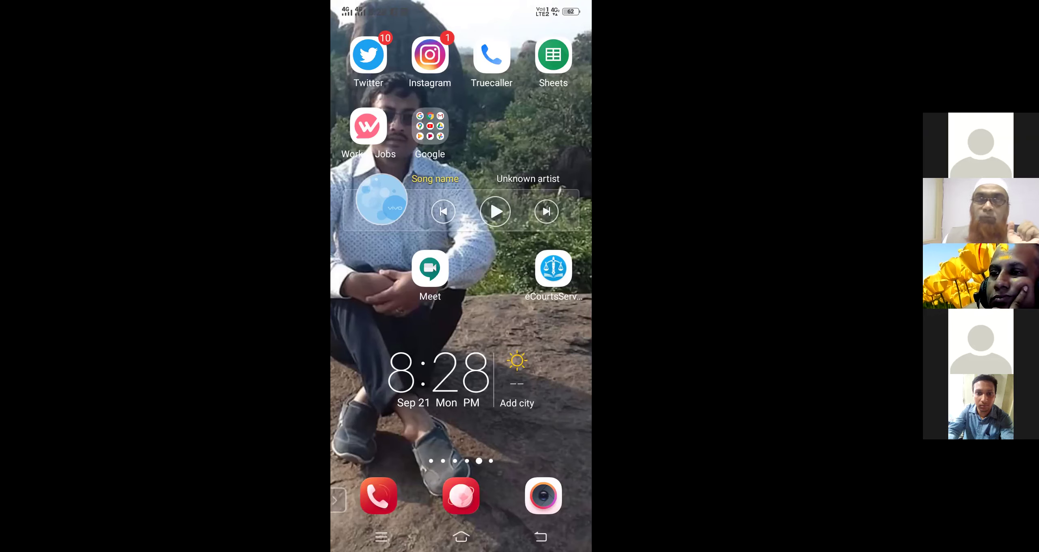
On the phone, switch back to Chrome and leave the under-construction page for the dashboard
left_click(381, 536)
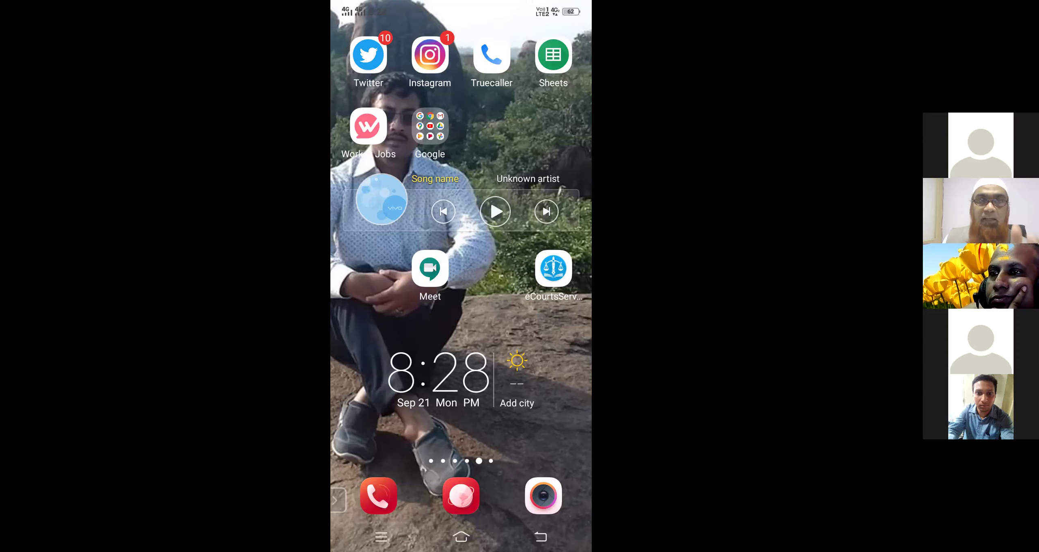
left_click(351, 264)
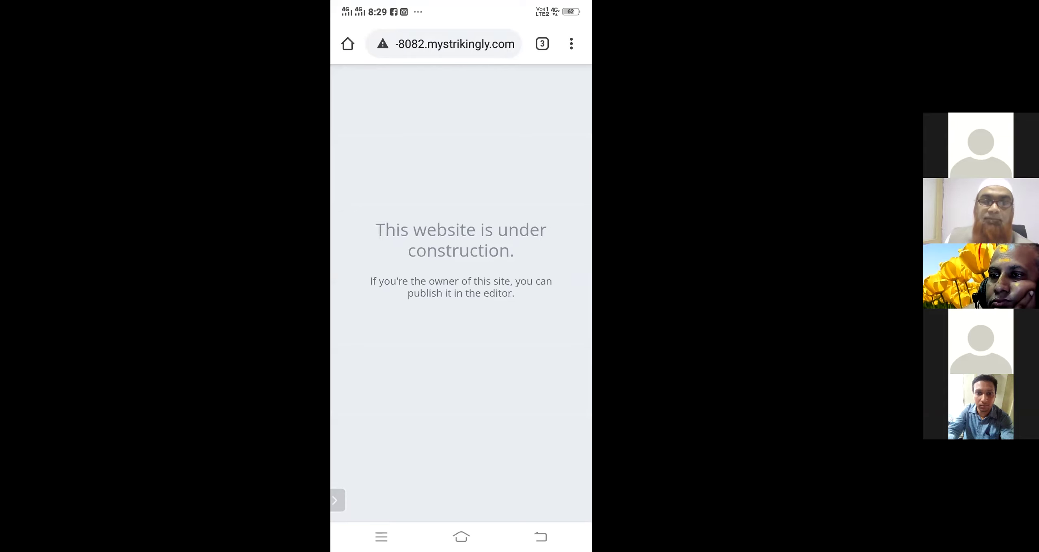
left_click(540, 536)
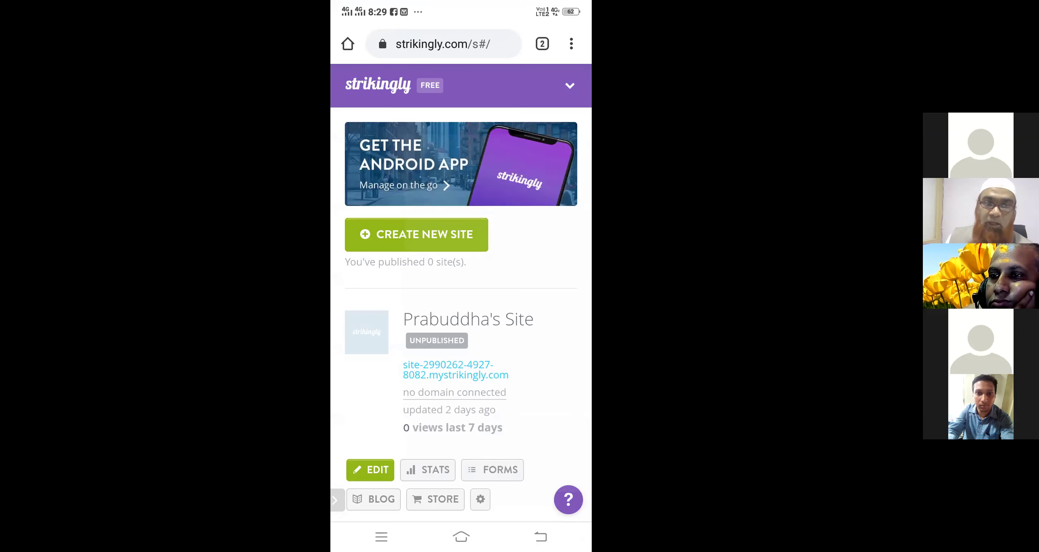
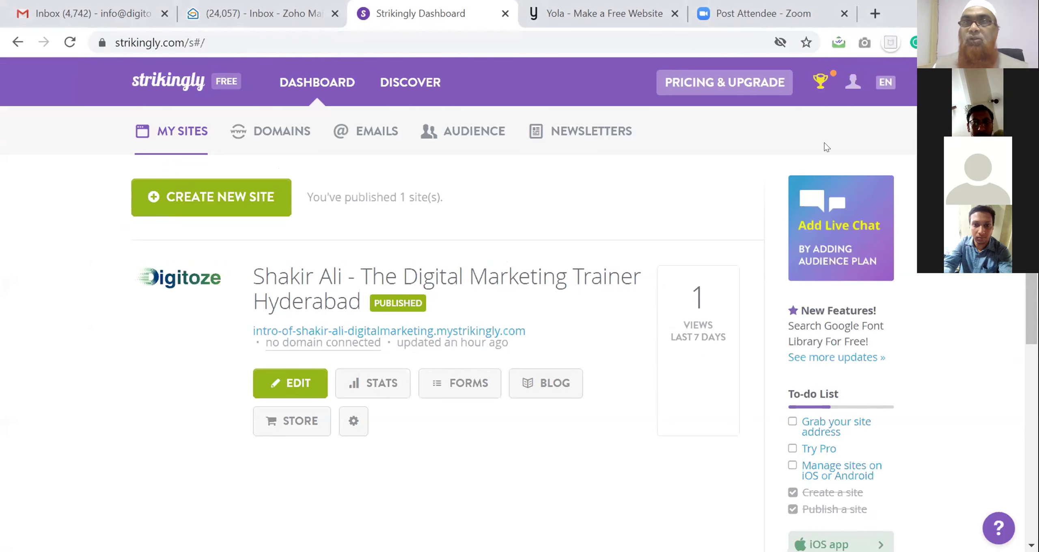
Log out of the Strikingly account and go to the login page
left_click(853, 82)
left_click(802, 186)
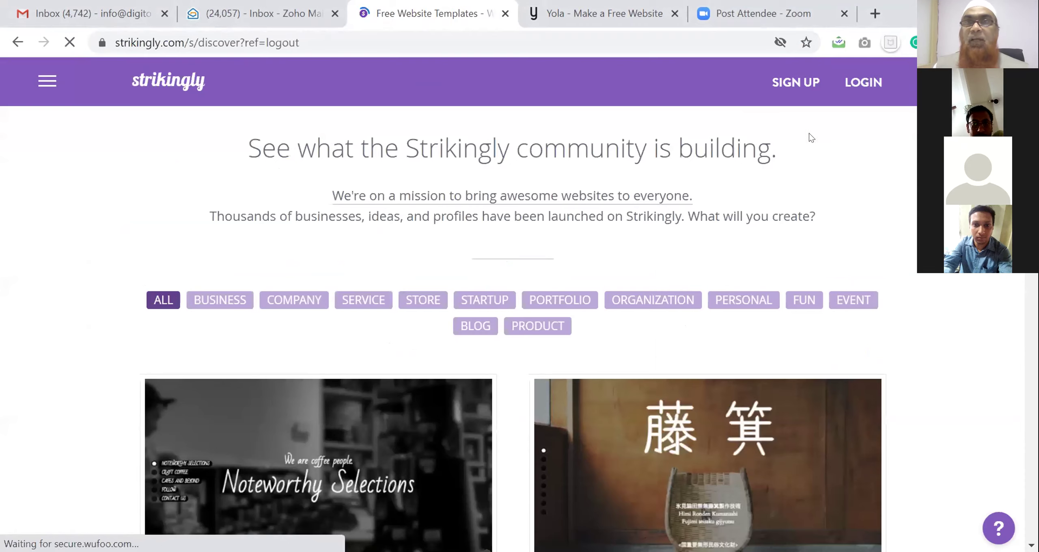
left_click(864, 85)
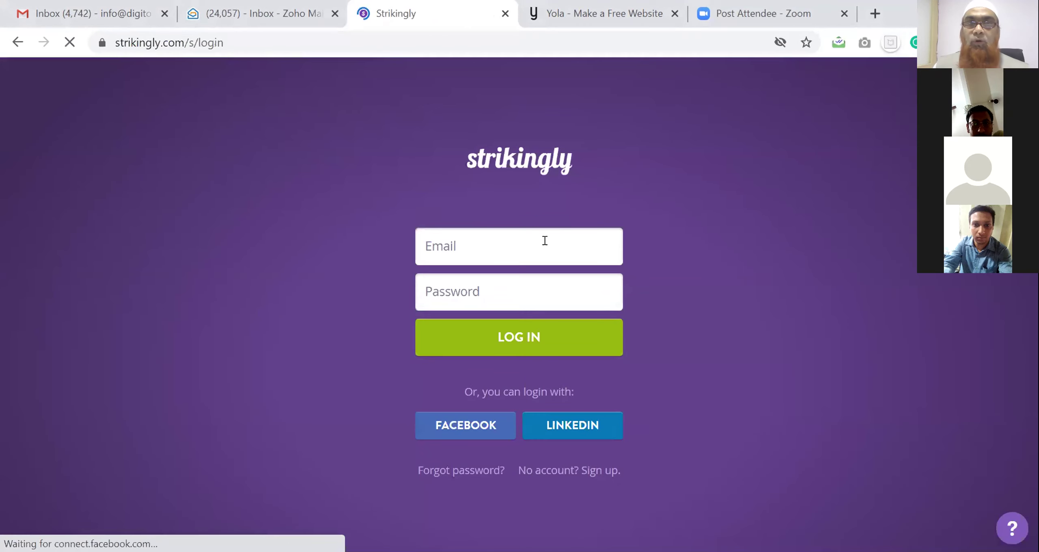
Fill the login form with the saved account email and the account password
left_click(510, 243)
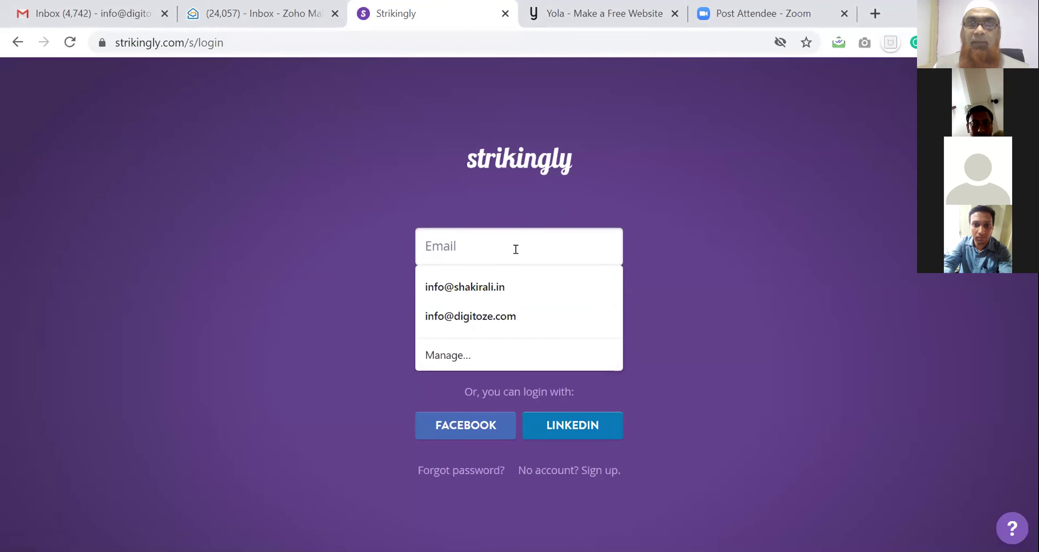
left_click(507, 285)
left_click(503, 292)
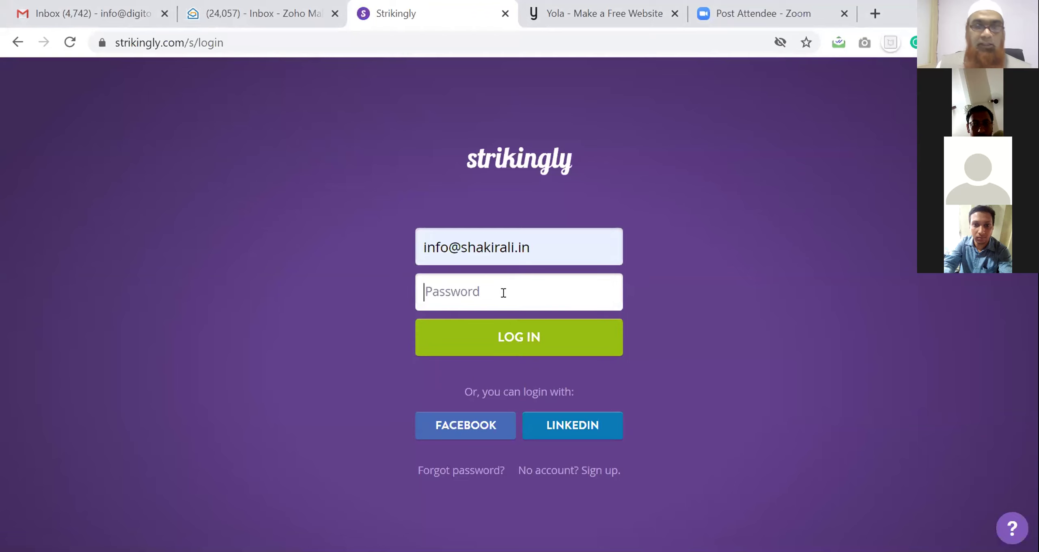
type("***")
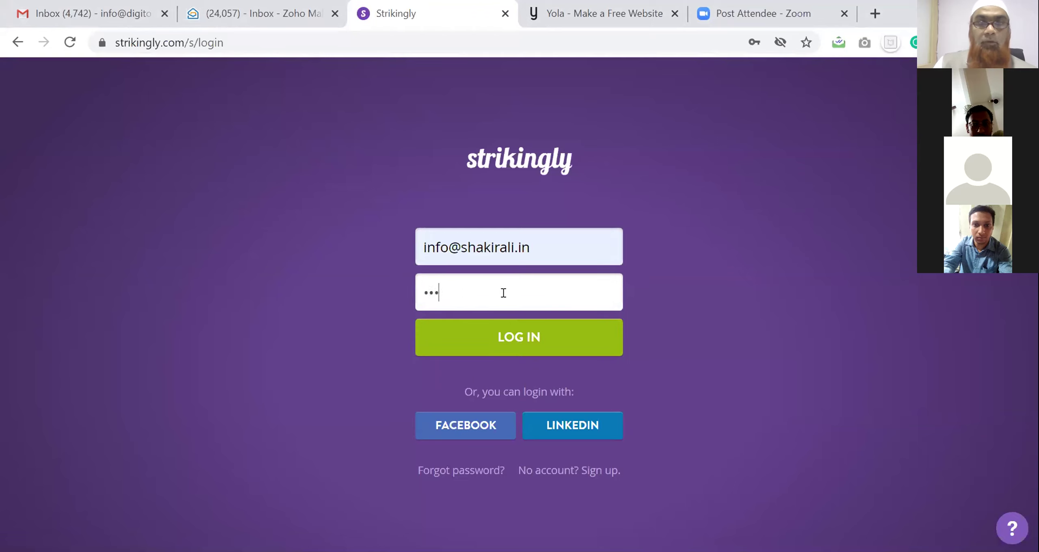
key("BackSpace")
type("***")
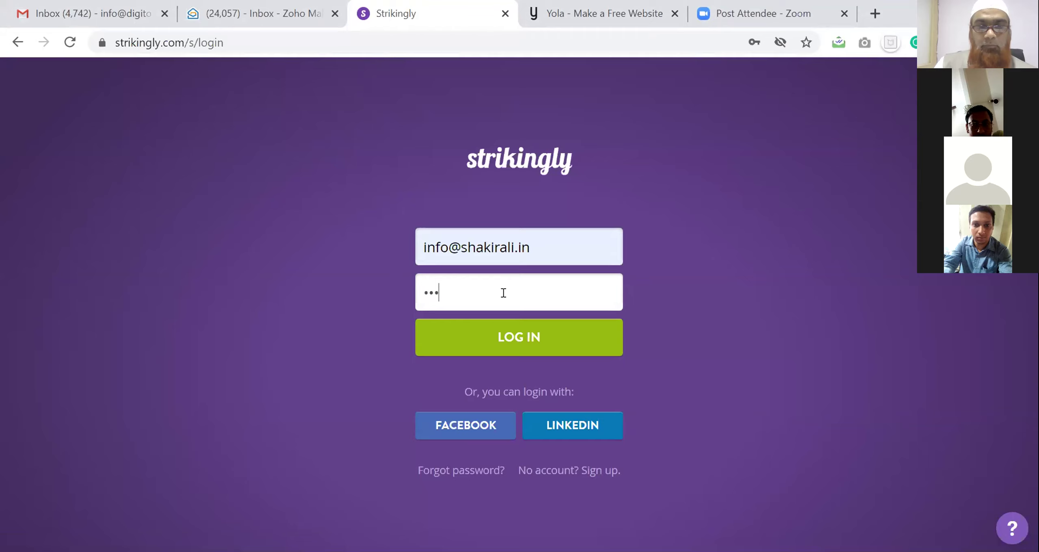
type("*******")
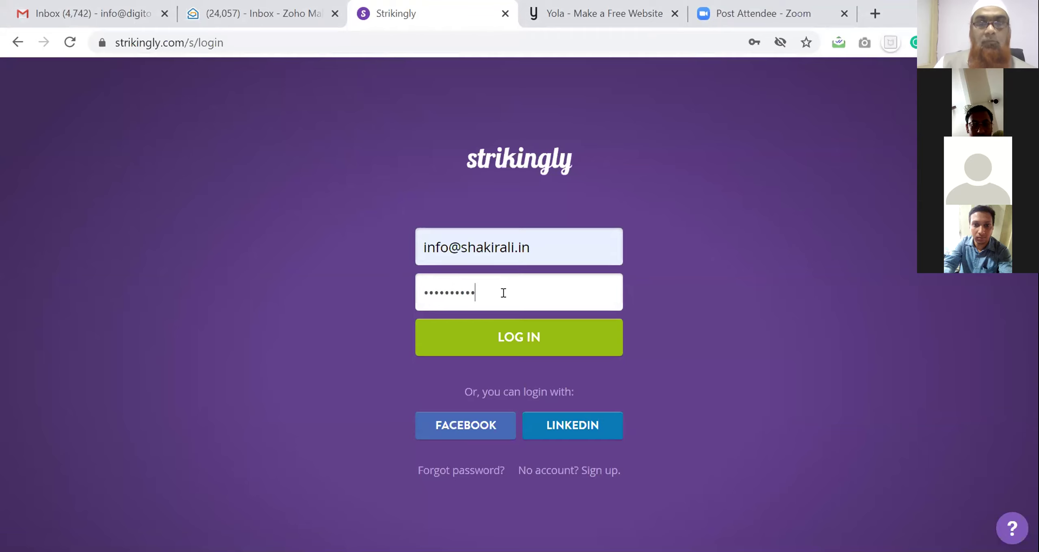
Log back in, let Chrome save the password, and start creating a new site
left_click(509, 339)
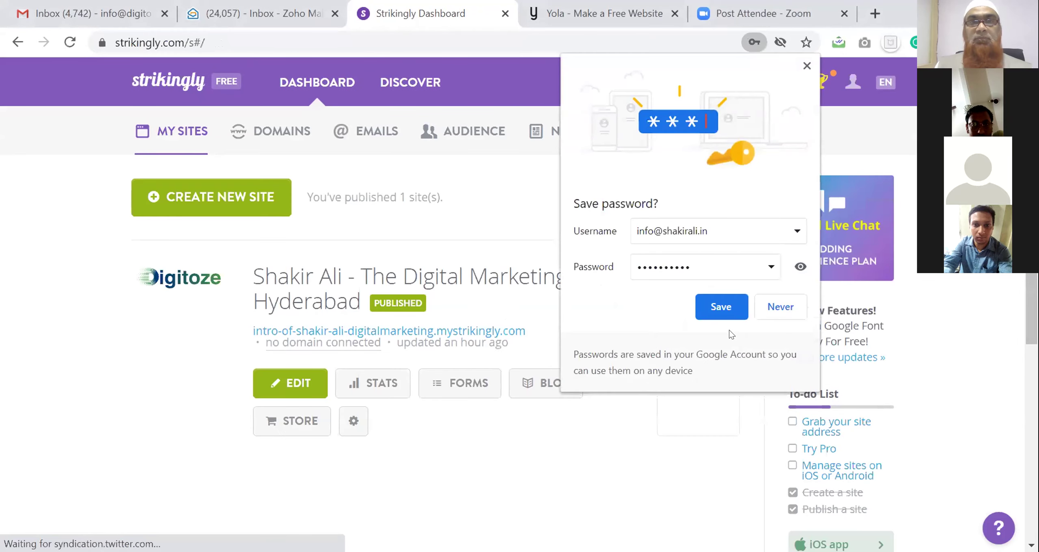
left_click(721, 309)
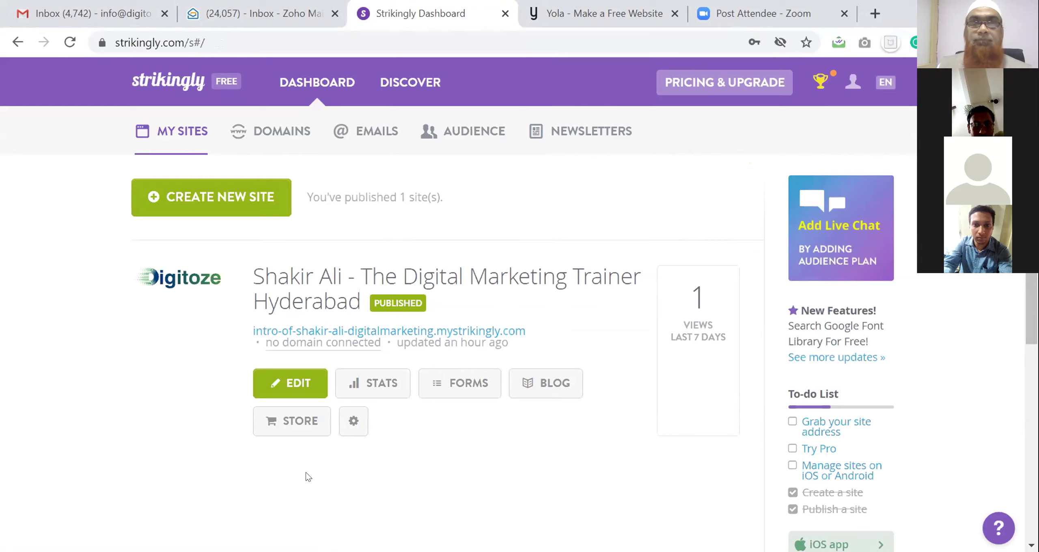
left_click(231, 206)
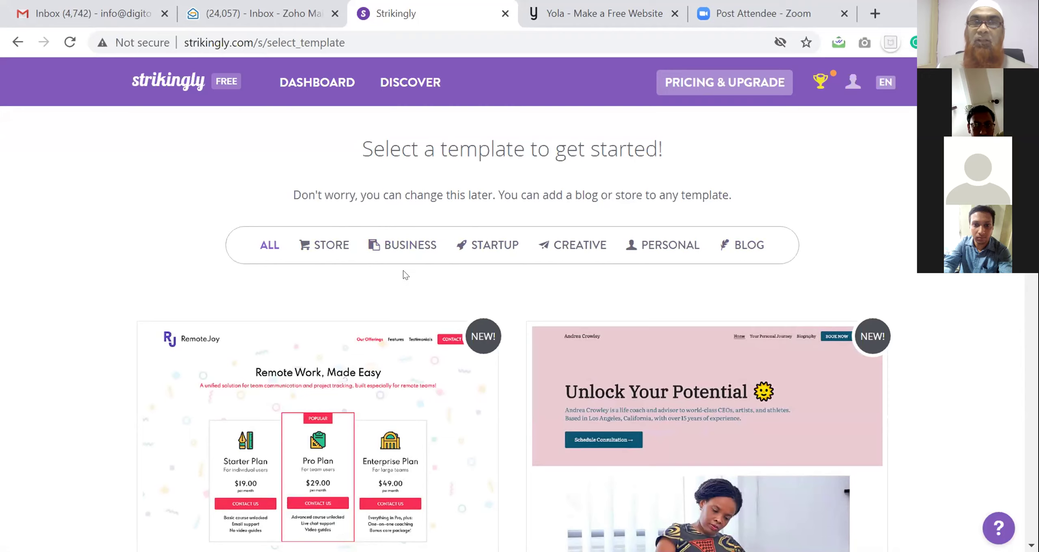
Filter the template gallery to Business, browse down through the templates, then return to the top
left_click(412, 243)
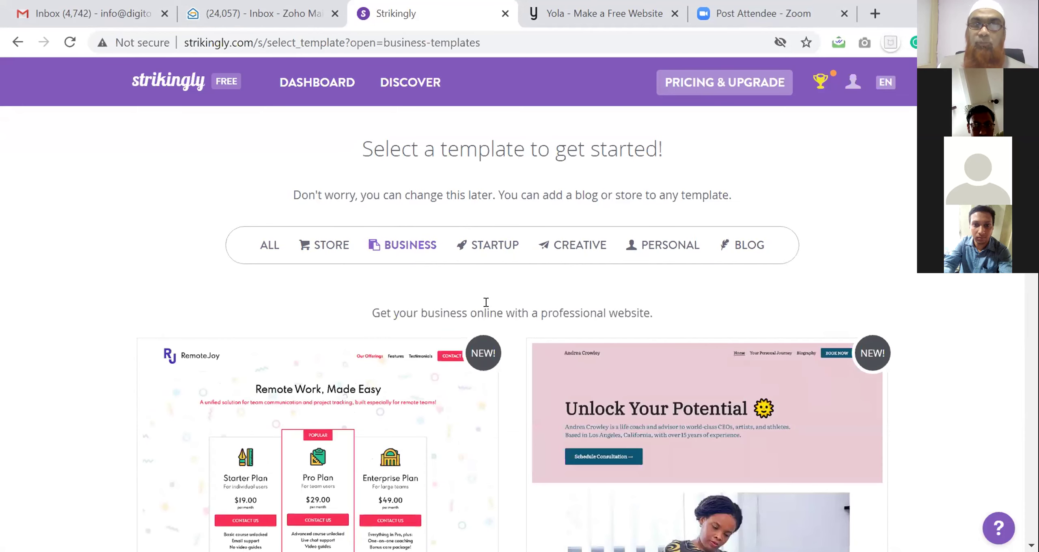
scroll(485, 302, "down", 6)
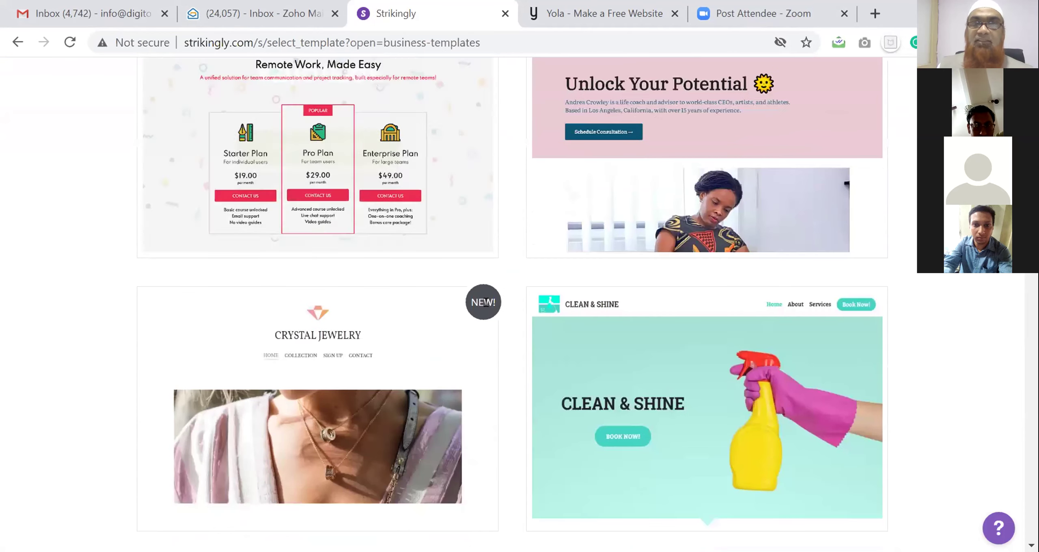
scroll(487, 303, "down", 3)
scroll(488, 303, "down", 3)
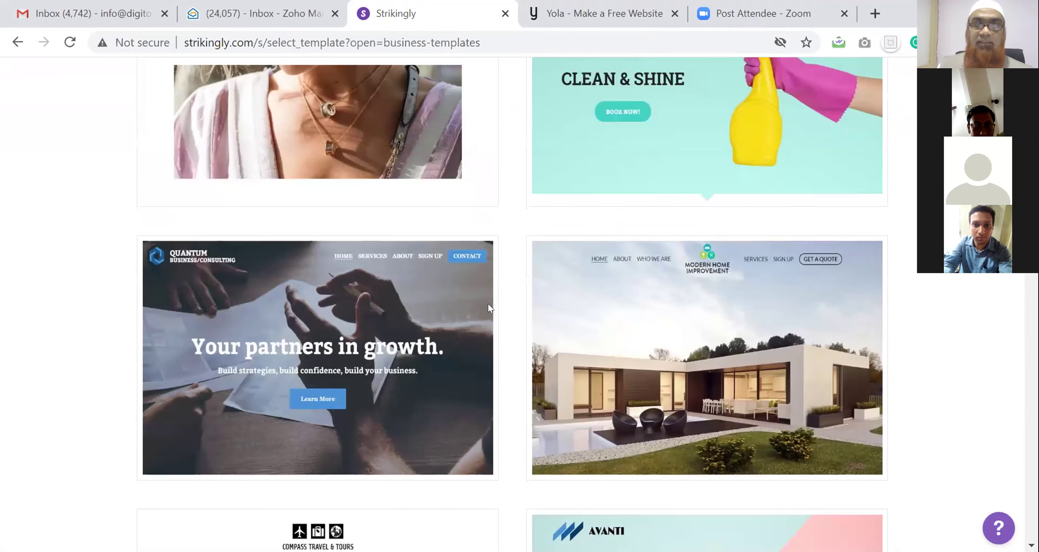
scroll(488, 303, "down", 2)
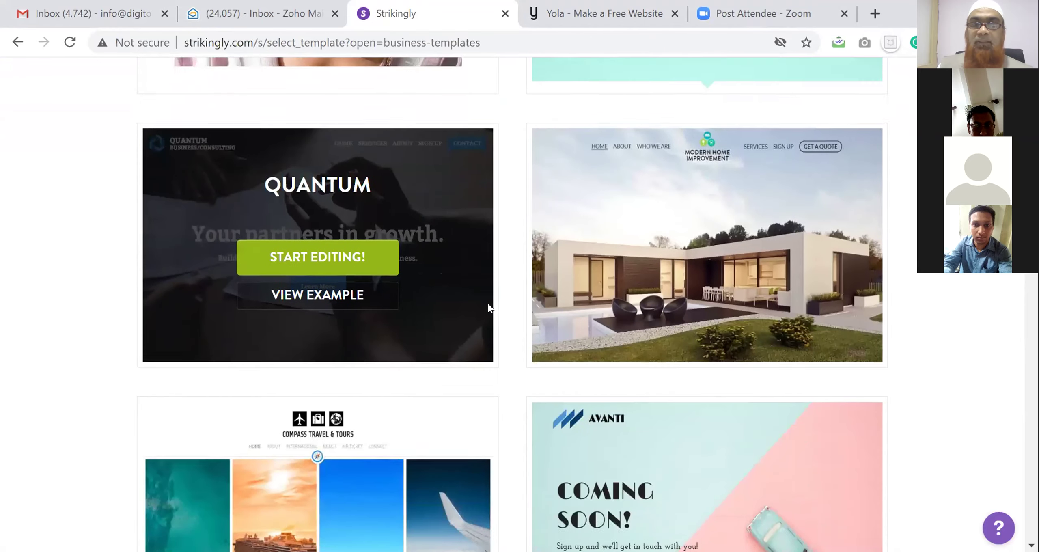
scroll(487, 308, "down", 2)
scroll(434, 355, "down", 3)
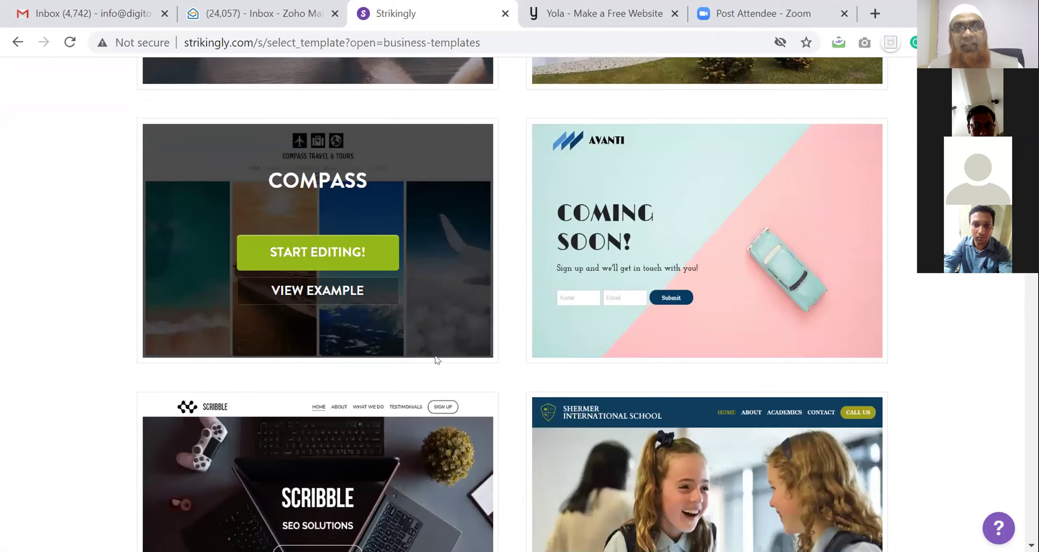
scroll(437, 359, "down", 5)
scroll(436, 360, "down", 2)
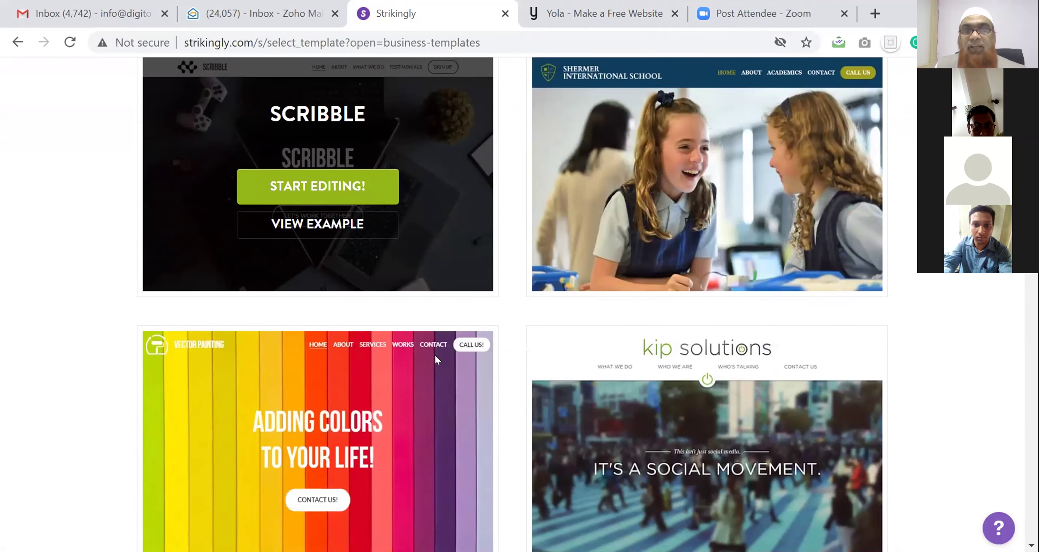
scroll(435, 360, "down", 2)
scroll(435, 360, "down", 8)
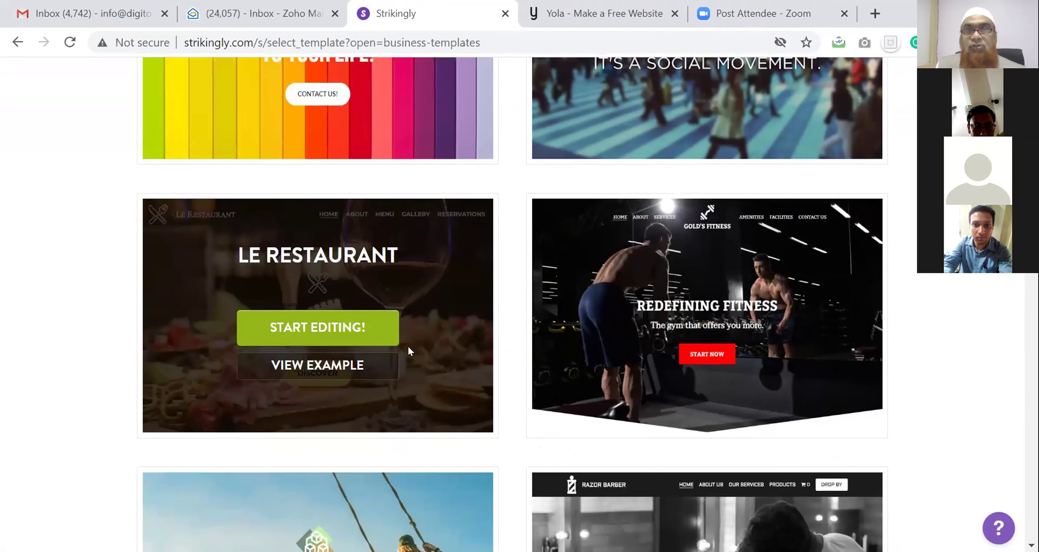
scroll(687, 324, "down", 4)
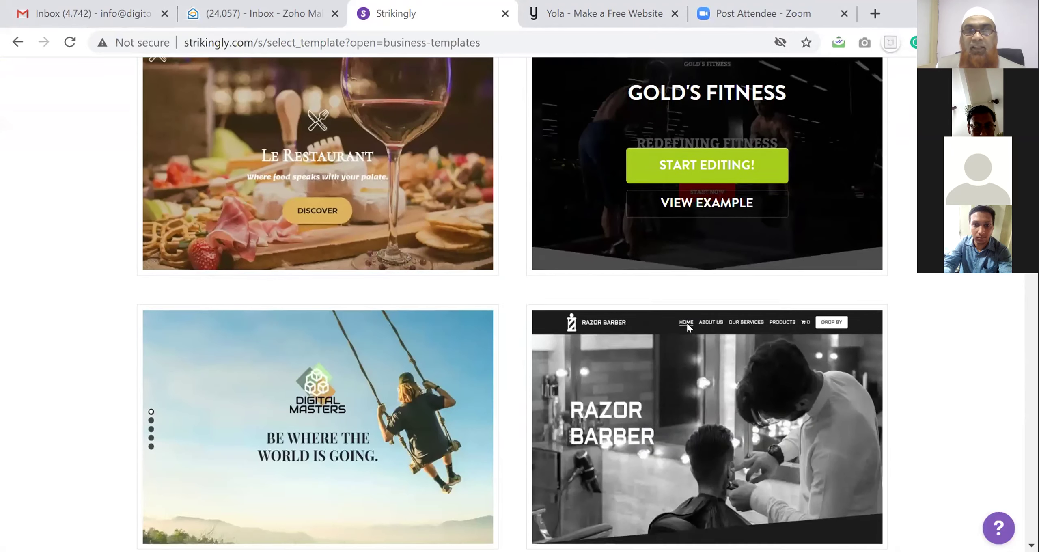
scroll(687, 325, "down", 2)
scroll(687, 323, "down", 5)
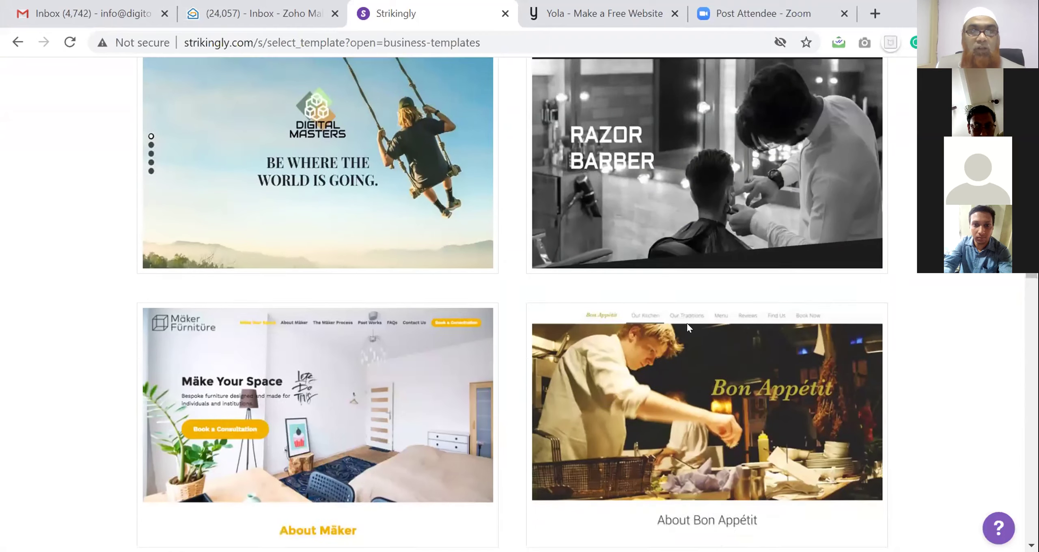
scroll(687, 323, "down", 3)
scroll(687, 322, "down", 4)
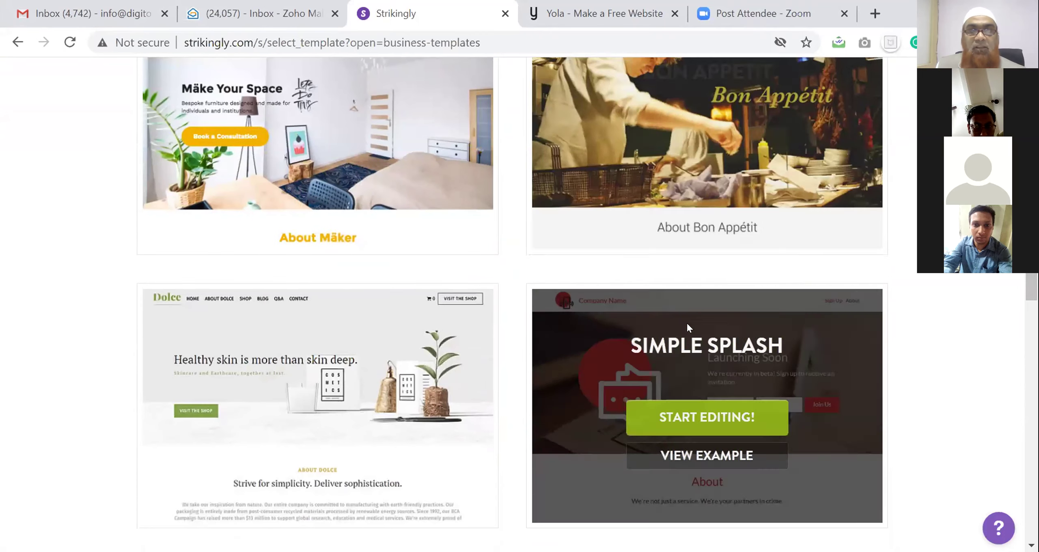
scroll(686, 325, "down", 6)
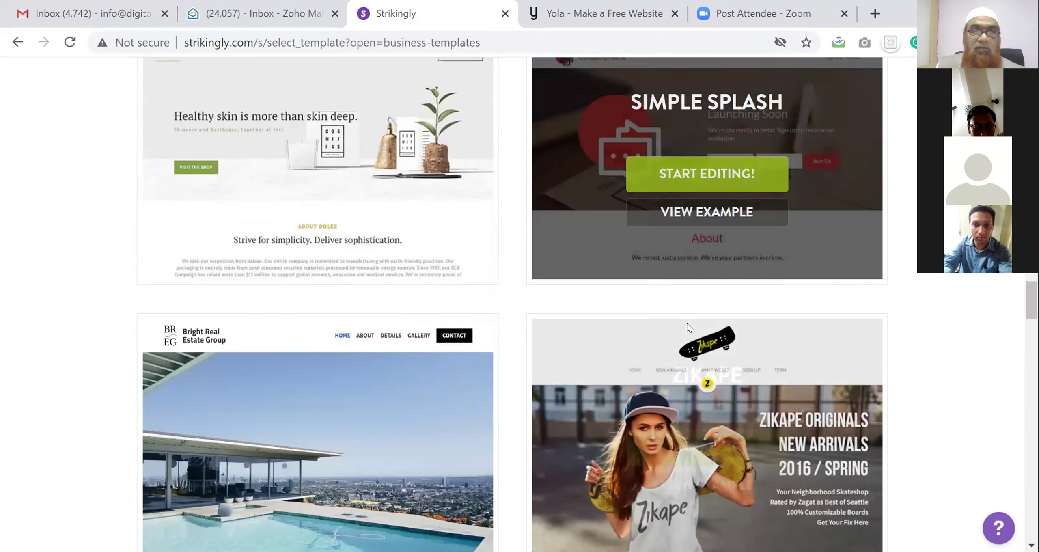
scroll(686, 322, "down", 8)
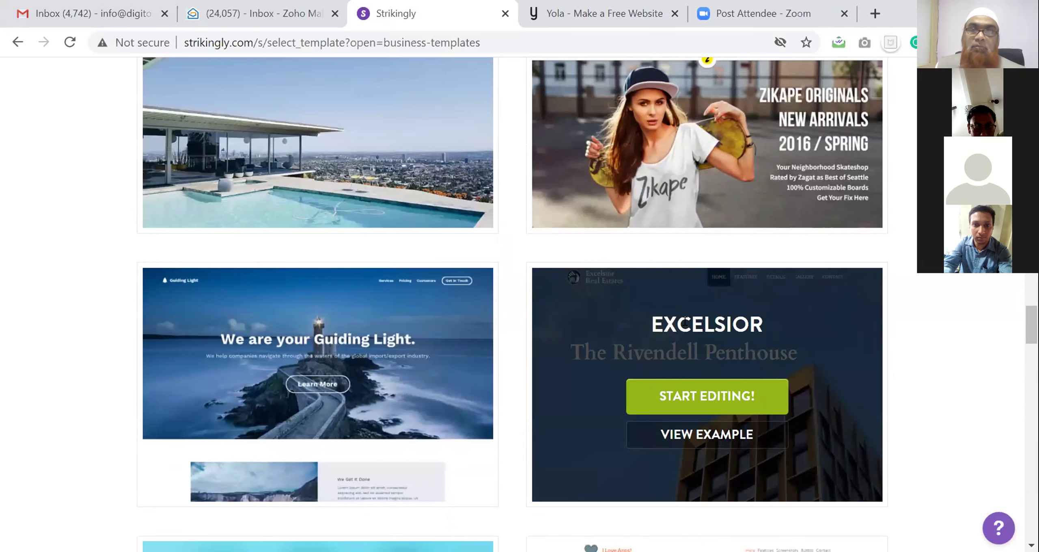
scroll(687, 321, "down", 9)
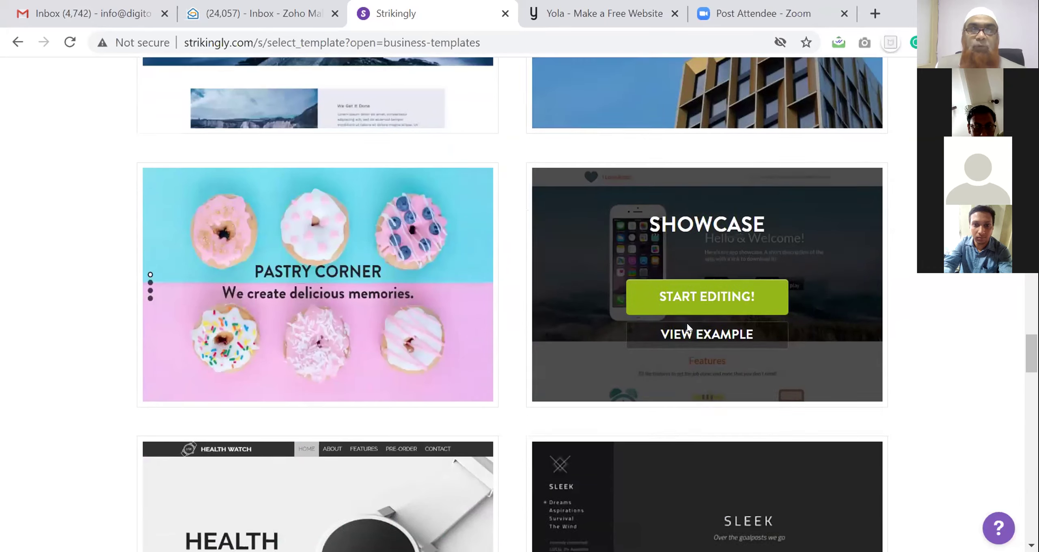
scroll(686, 327, "down", 3)
scroll(688, 326, "down", 8)
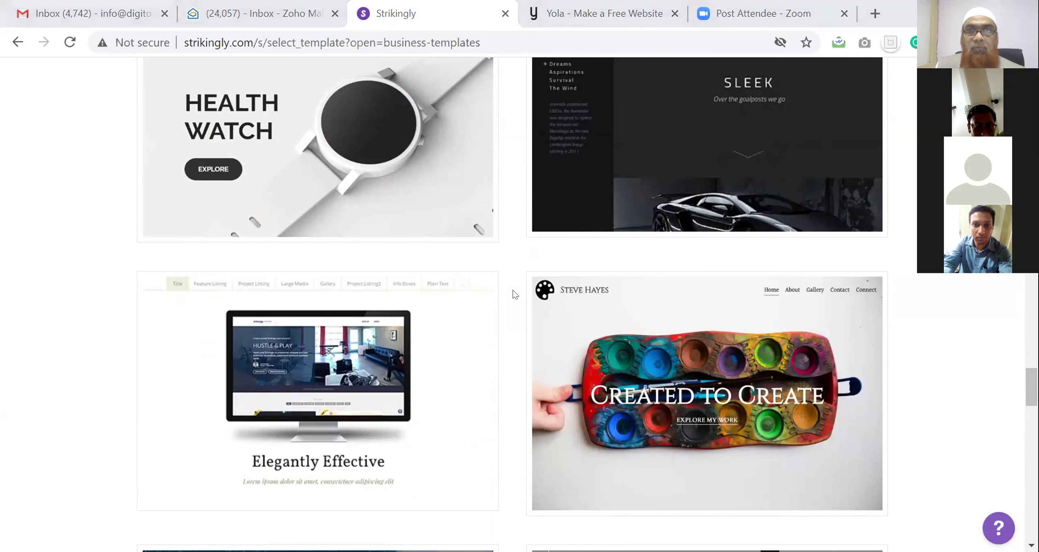
mouse_move(550, 315)
scroll(550, 314, "up", 20)
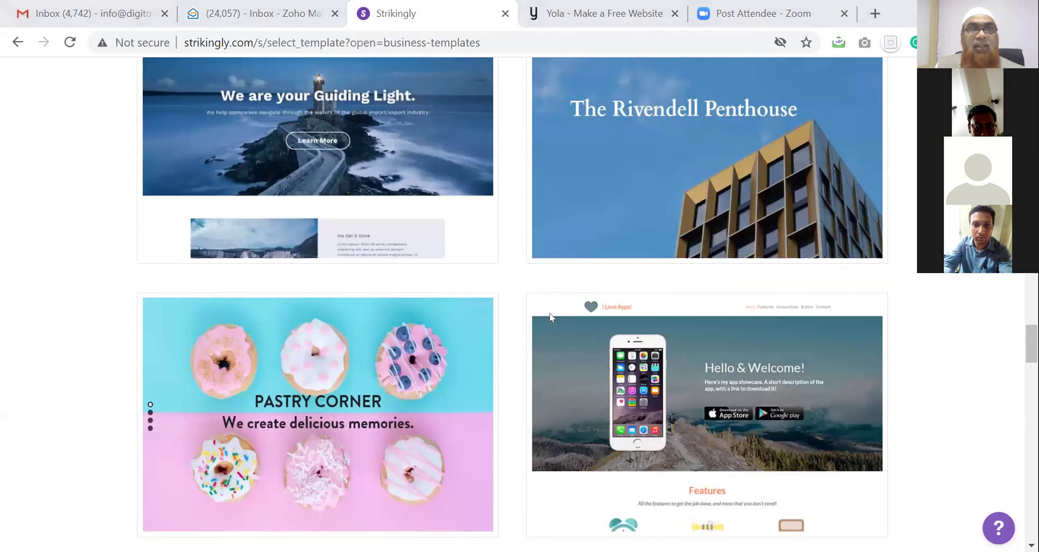
scroll(548, 311, "up", 13)
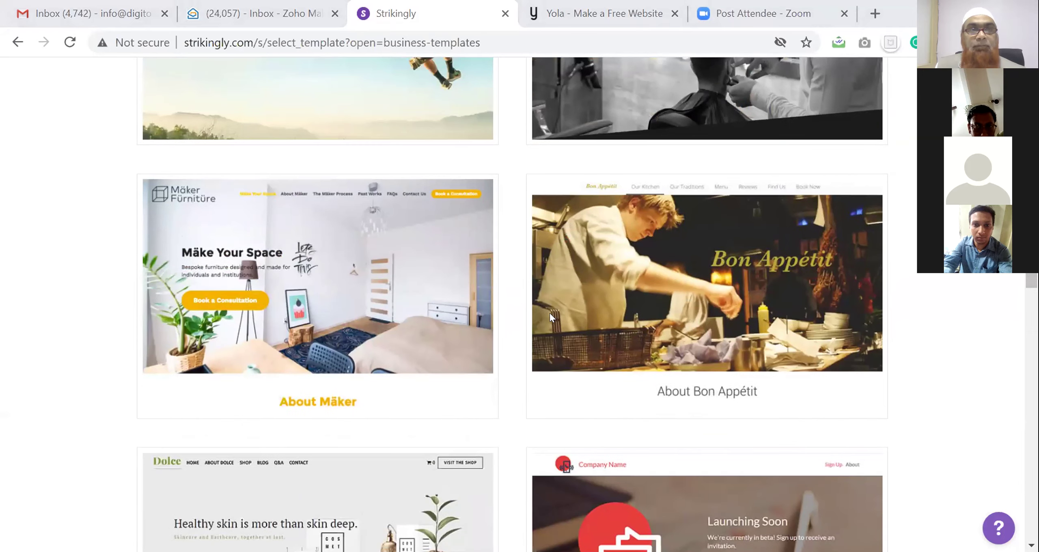
scroll(549, 314, "up", 8)
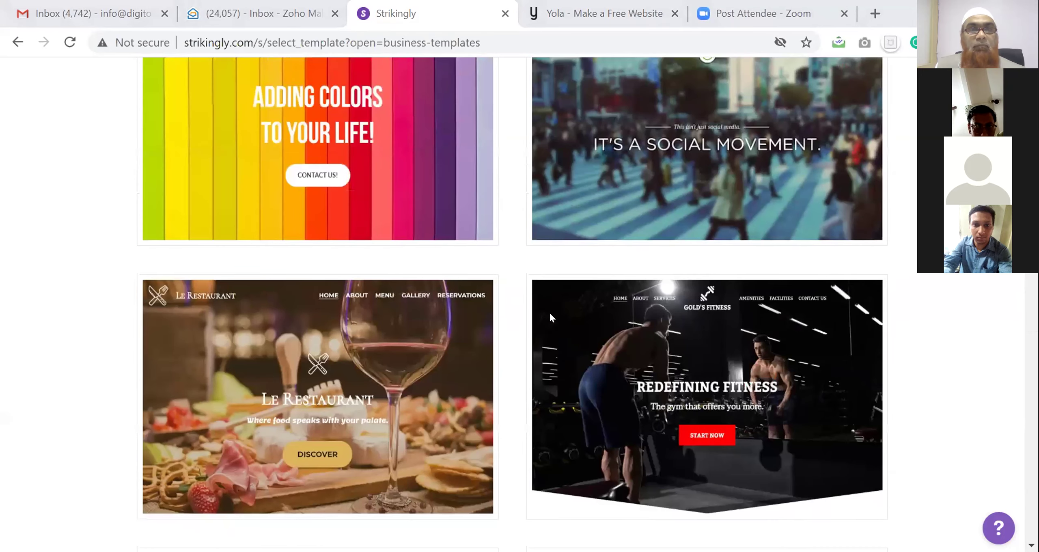
scroll(550, 314, "up", 20)
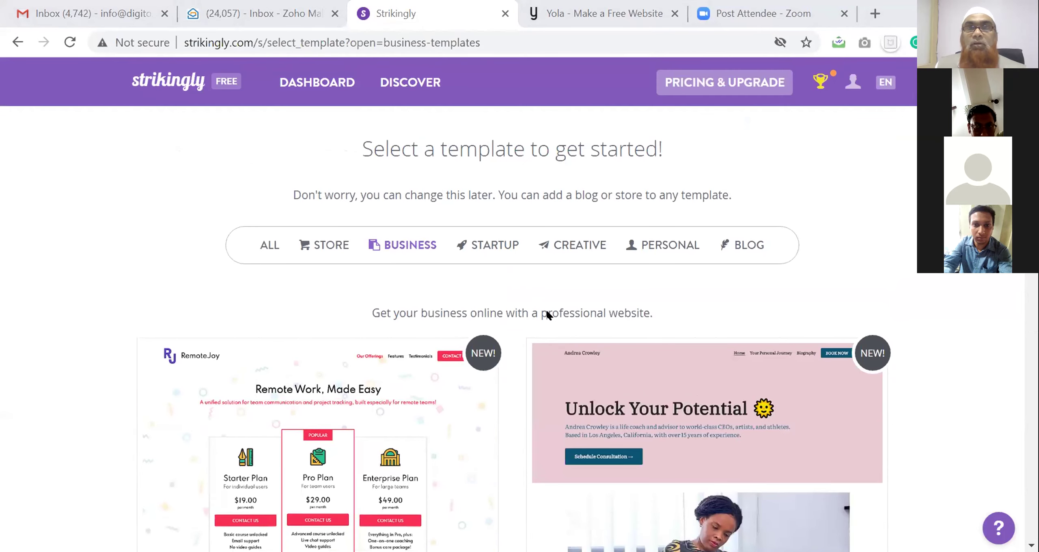
scroll(545, 308, "down", 12)
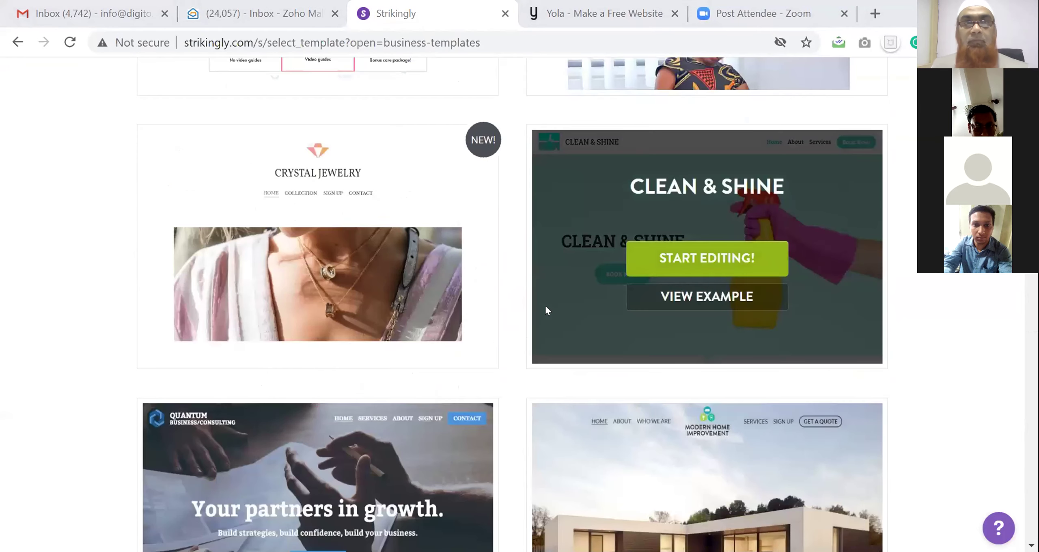
scroll(546, 310, "down", 2)
scroll(546, 309, "down", 2)
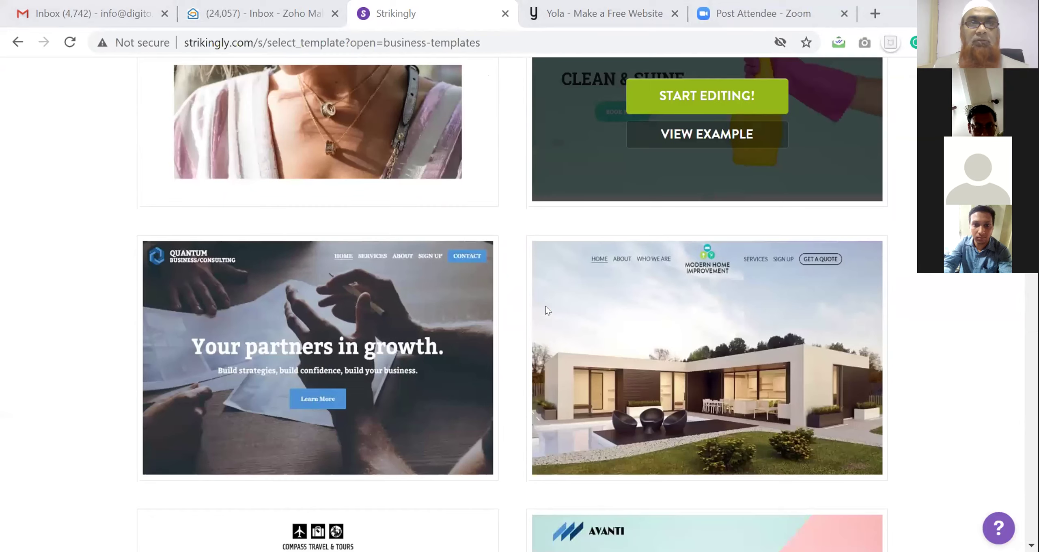
scroll(545, 309, "down", 8)
scroll(545, 309, "down", 2)
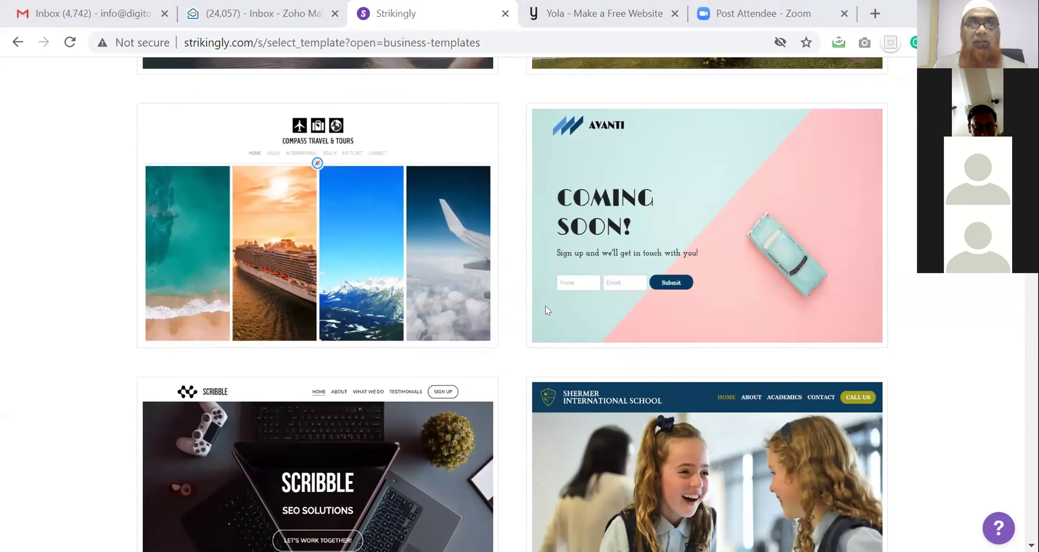
scroll(546, 306, "down", 3)
scroll(545, 306, "down", 8)
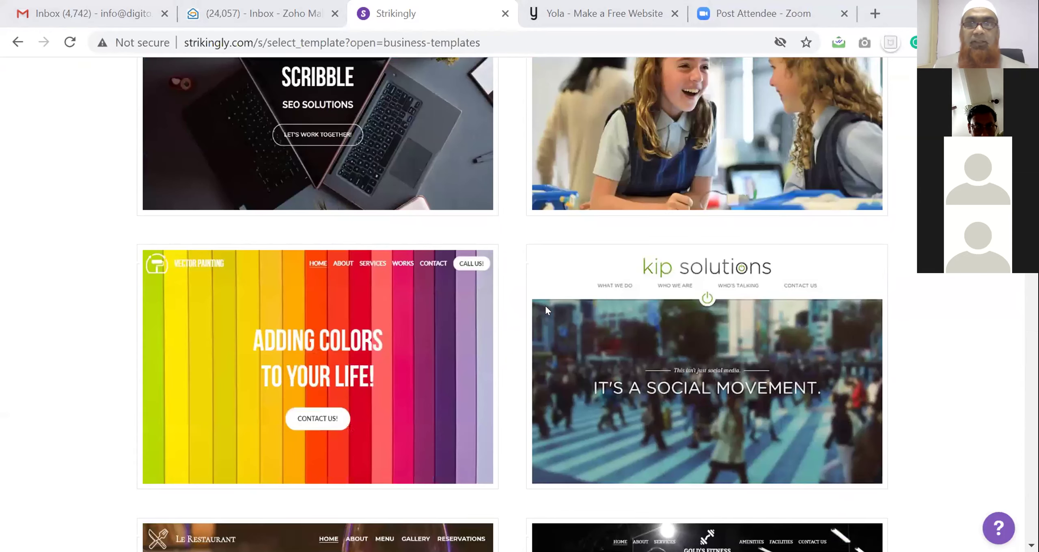
scroll(545, 304, "down", 7)
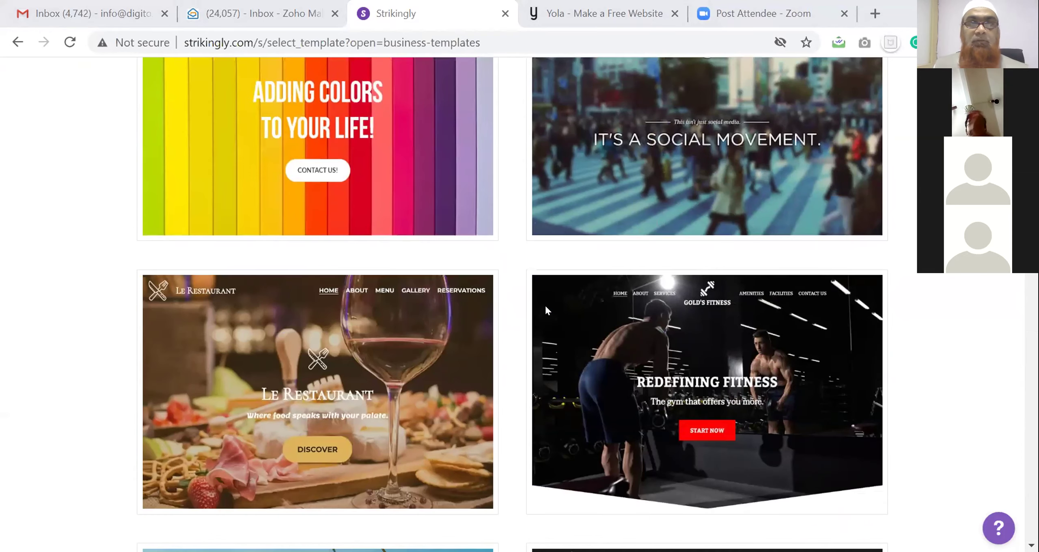
scroll(546, 310, "down", 2)
scroll(546, 307, "down", 6)
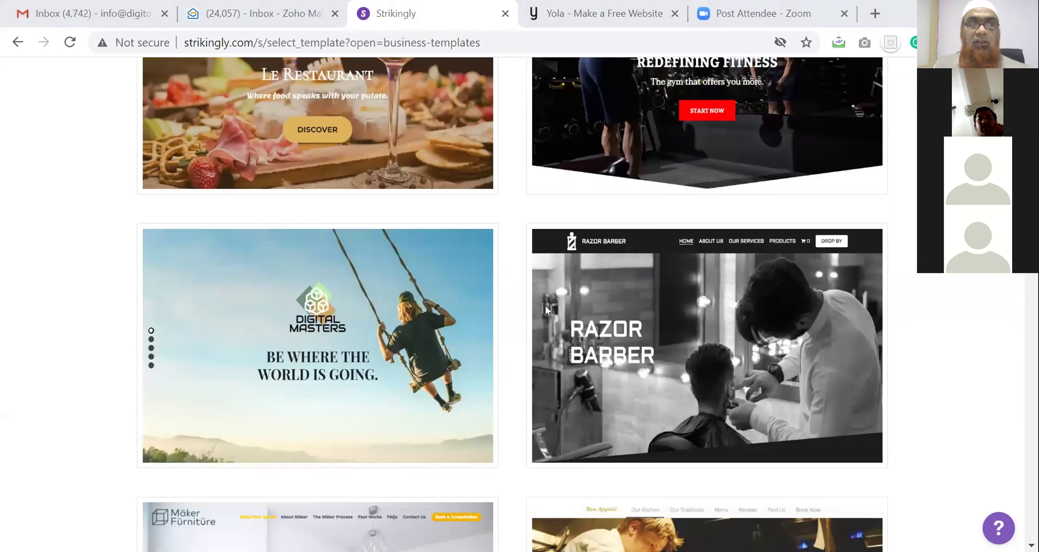
scroll(545, 308, "down", 6)
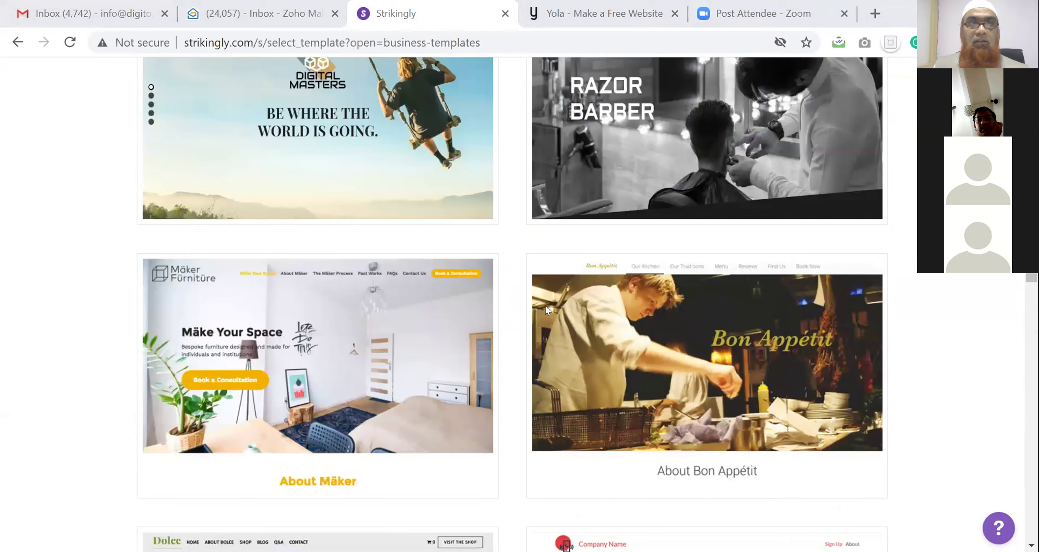
scroll(547, 310, "down", 2)
scroll(546, 307, "down", 8)
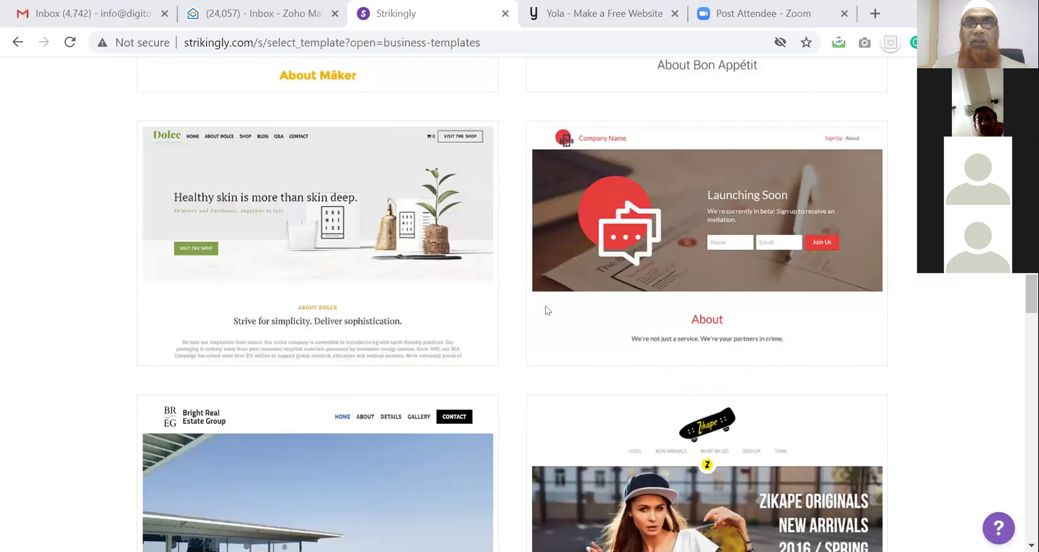
scroll(548, 310, "down", 3)
scroll(547, 310, "down", 7)
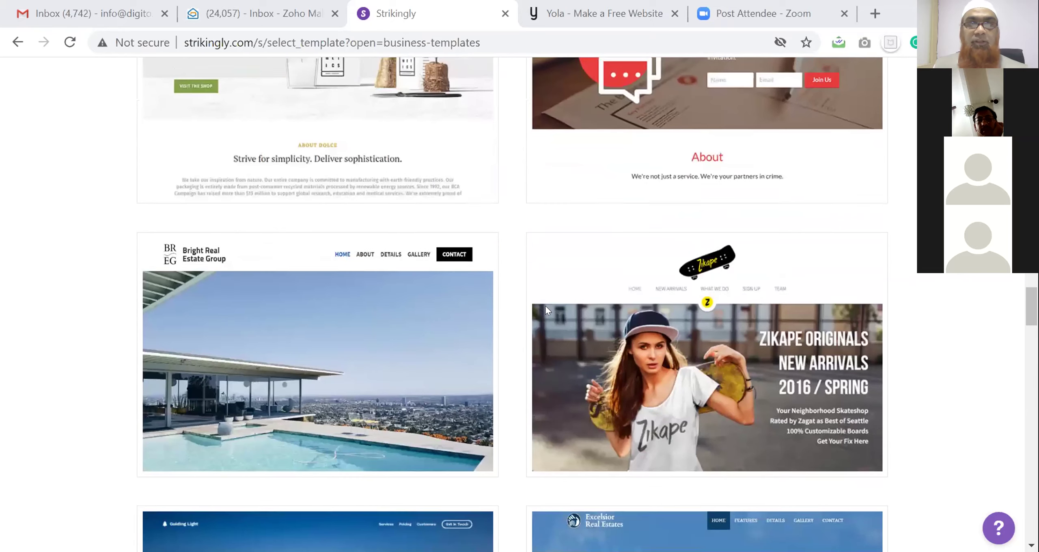
scroll(546, 309, "down", 2)
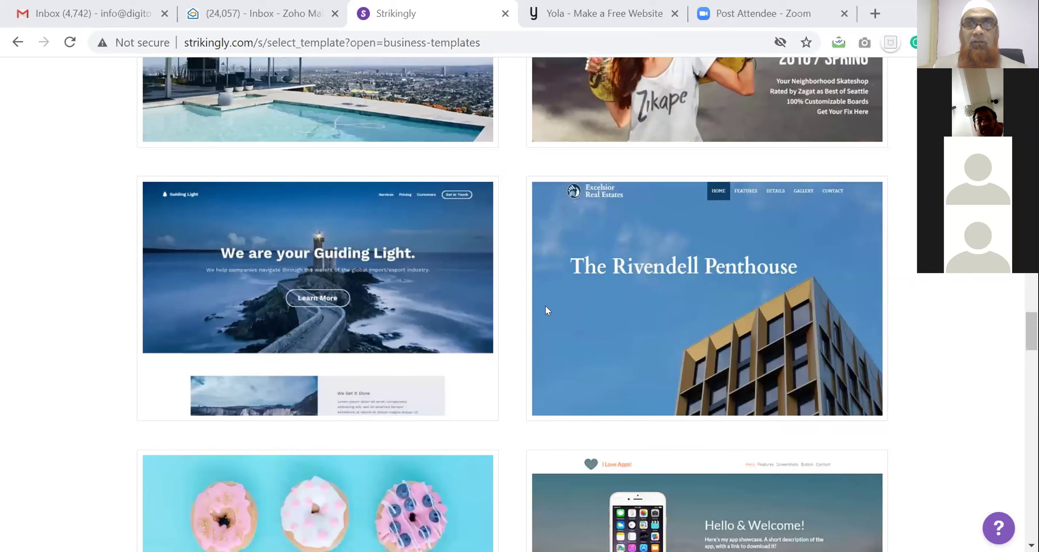
scroll(546, 311, "down", 10)
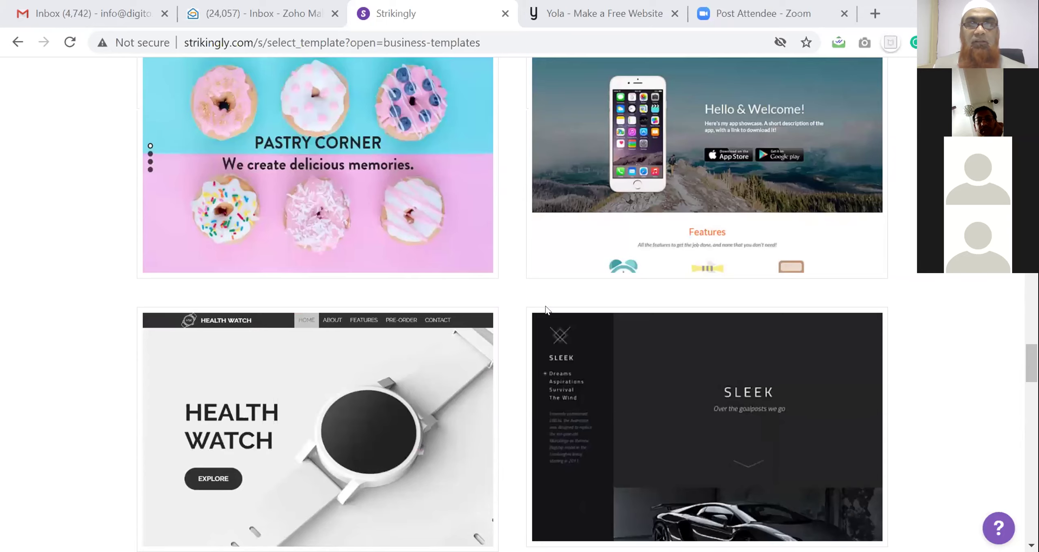
scroll(546, 309, "down", 12)
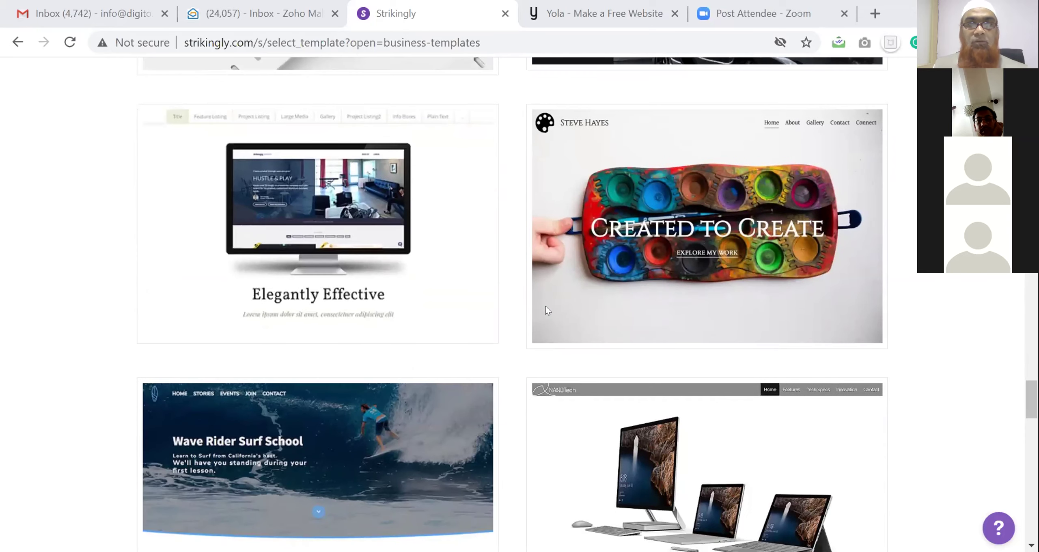
scroll(546, 310, "down", 6)
scroll(546, 310, "down", 4)
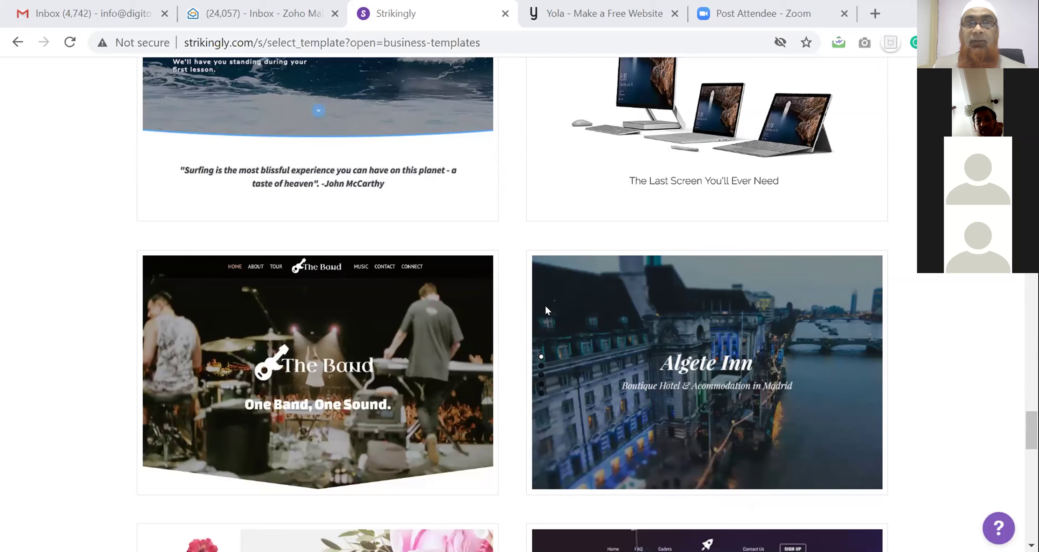
scroll(545, 307, "down", 5)
scroll(548, 311, "down", 11)
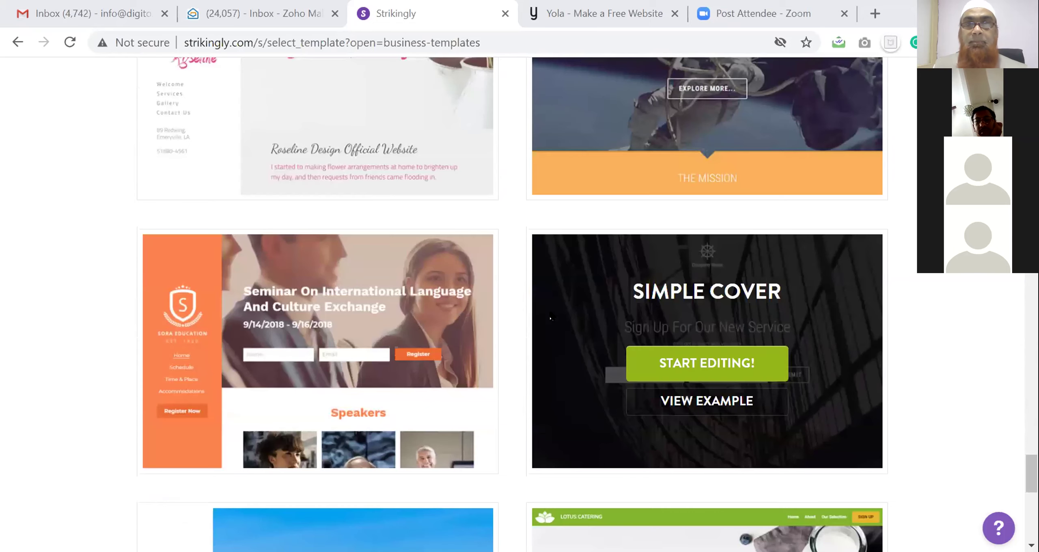
scroll(574, 294, "down", 6)
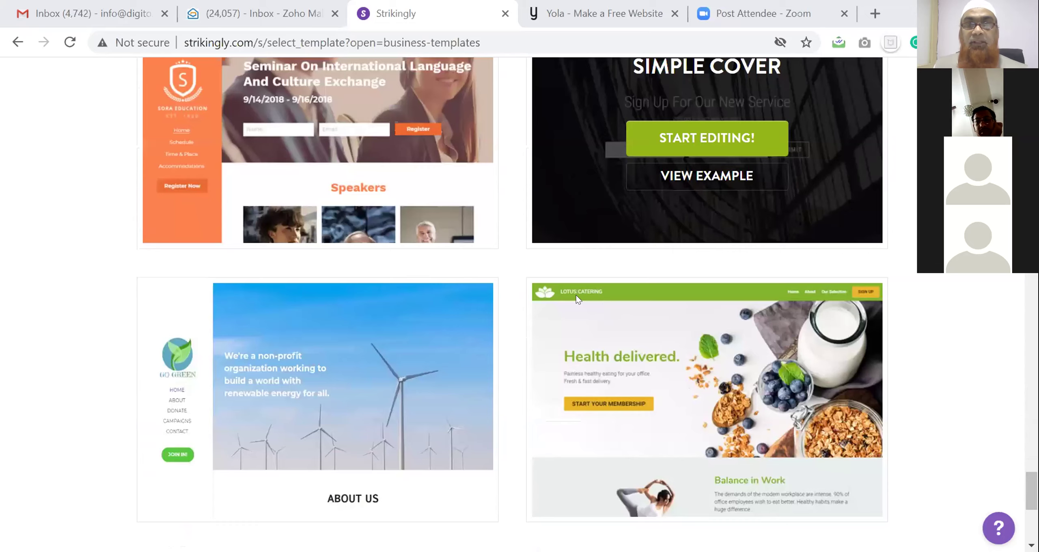
scroll(578, 300, "down", 1)
scroll(576, 295, "down", 8)
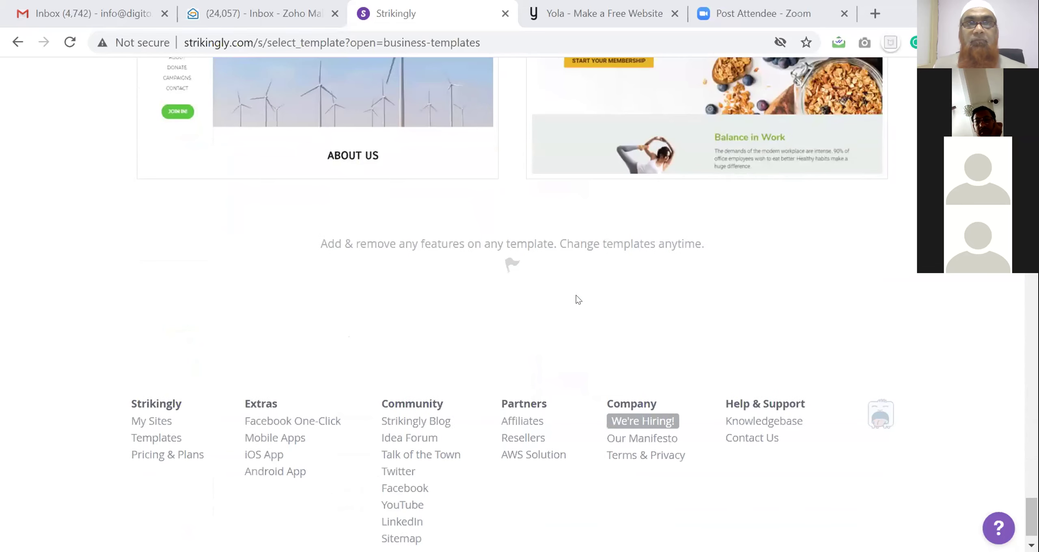
scroll(576, 295, "down", 5)
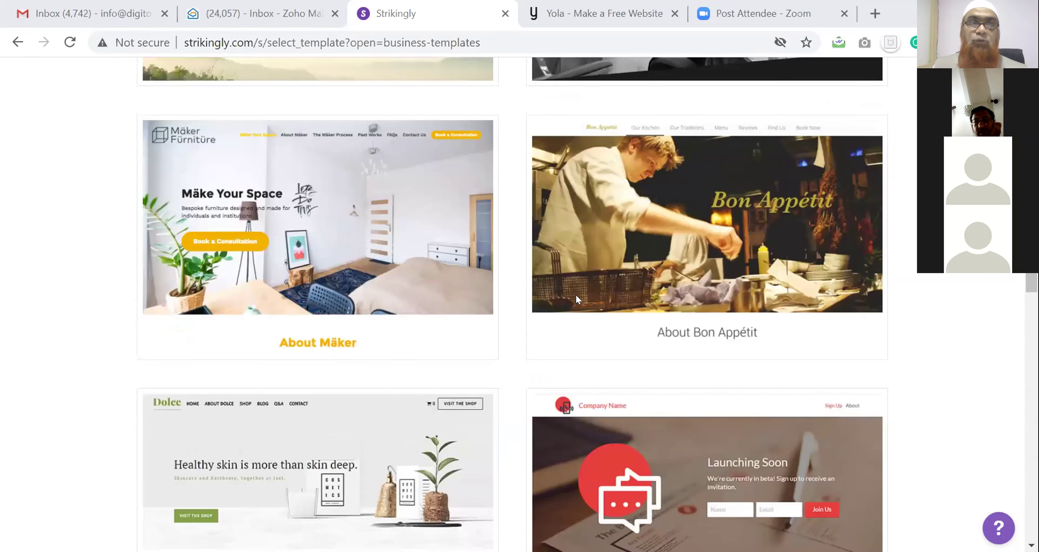
scroll(576, 295, "down", 5)
scroll(576, 295, "up", 1)
mouse_move(409, 234)
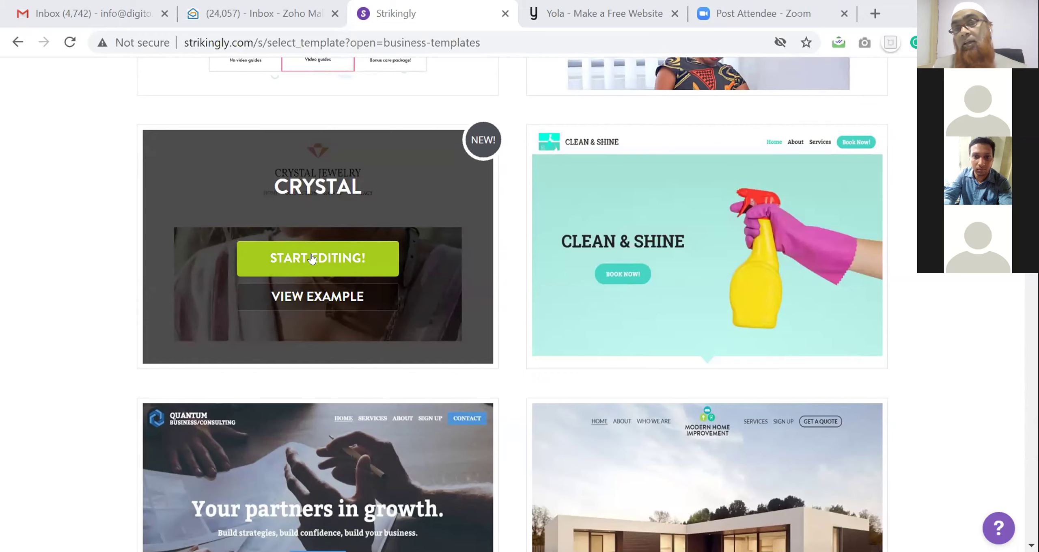
scroll(584, 296, "down", 4)
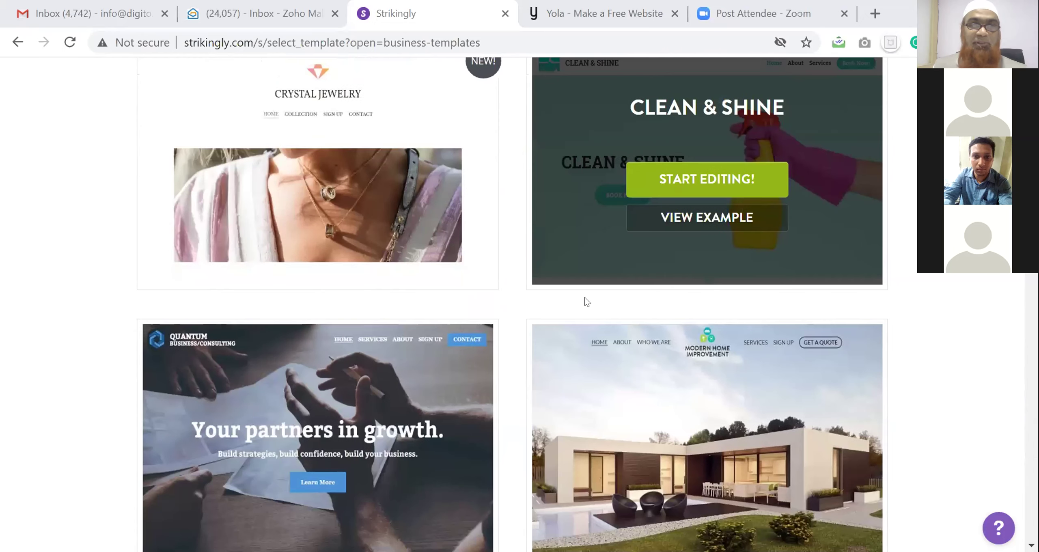
scroll(602, 320, "down", 4)
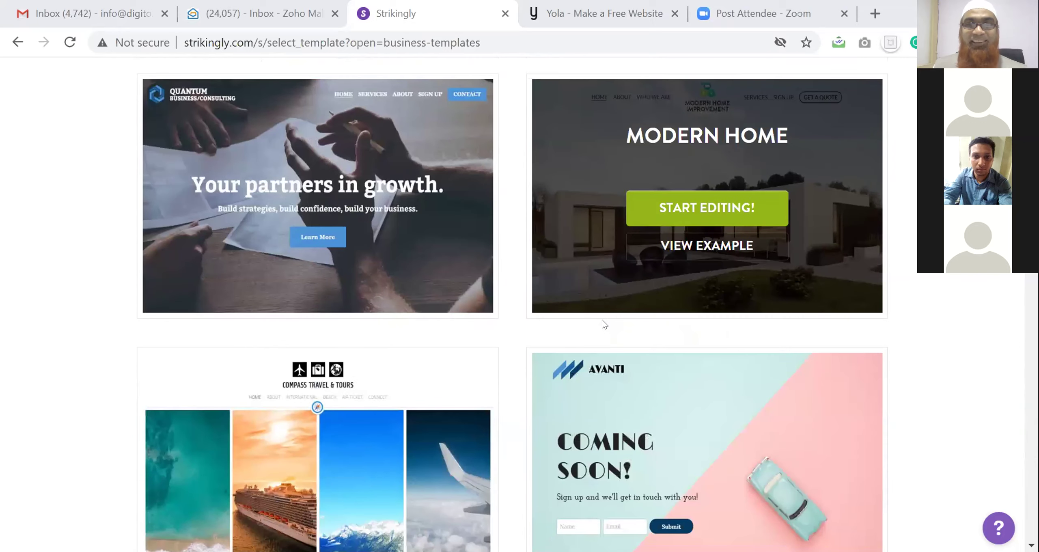
scroll(602, 320, "down", 6)
scroll(602, 321, "down", 6)
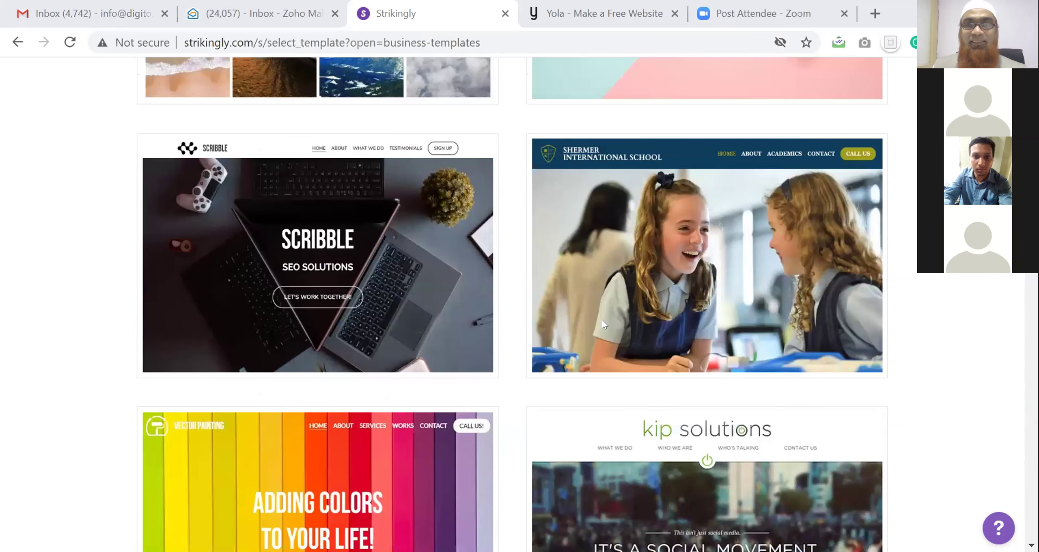
scroll(602, 319, "down", 12)
scroll(602, 324, "down", 10)
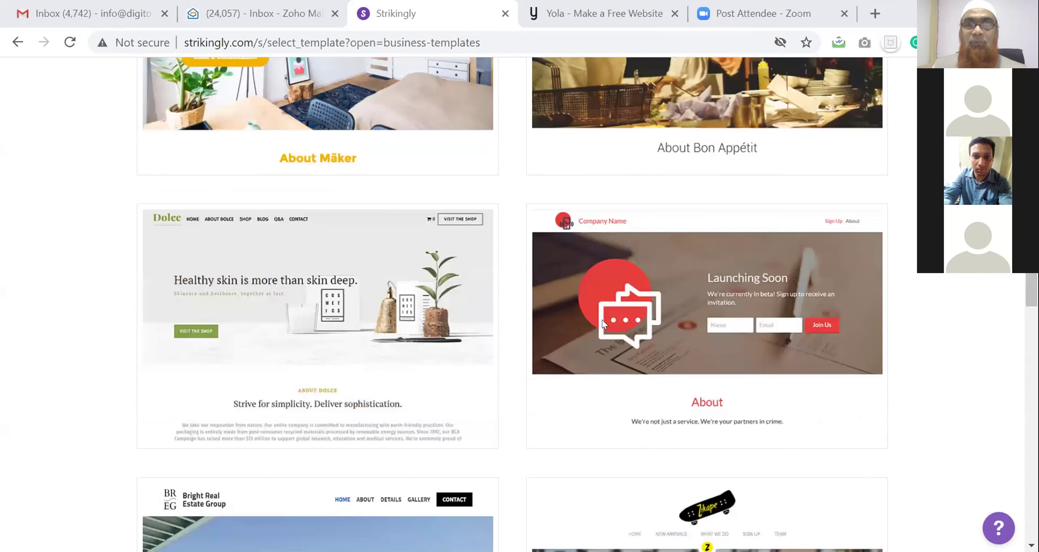
scroll(602, 323, "down", 10)
scroll(602, 320, "down", 10)
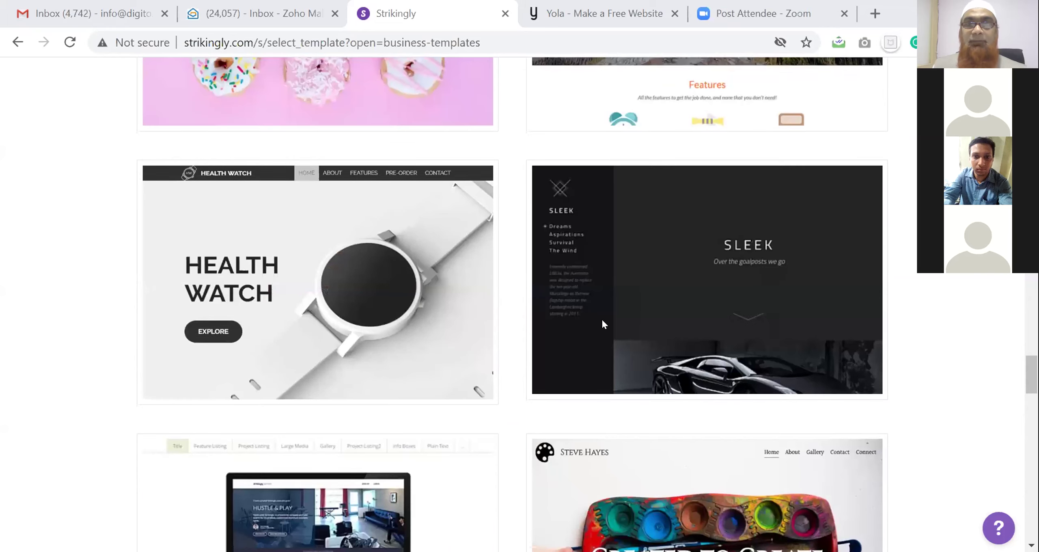
scroll(603, 321, "down", 12)
scroll(646, 282, "down", 2)
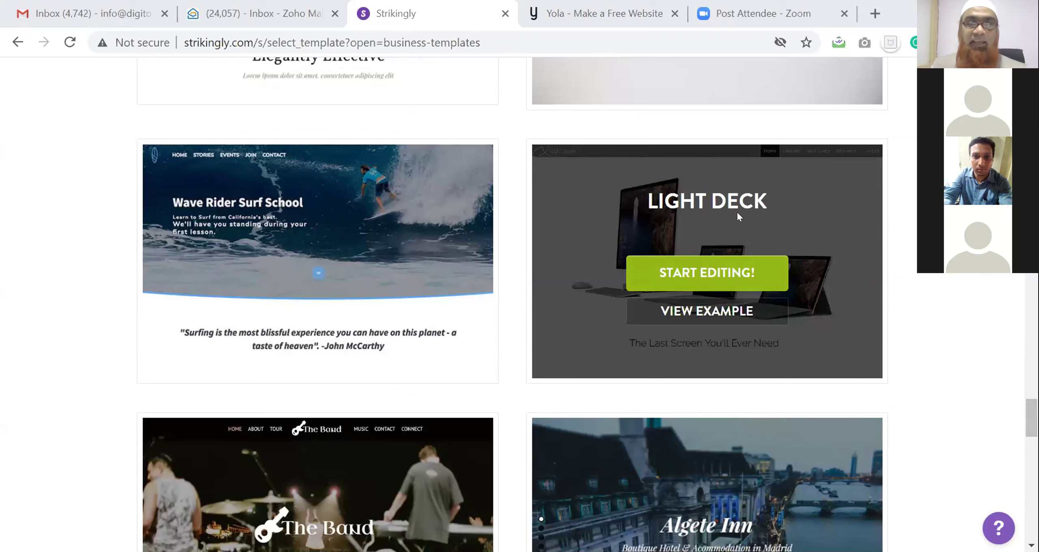
scroll(737, 213, "down", 2)
scroll(737, 210, "up", 2)
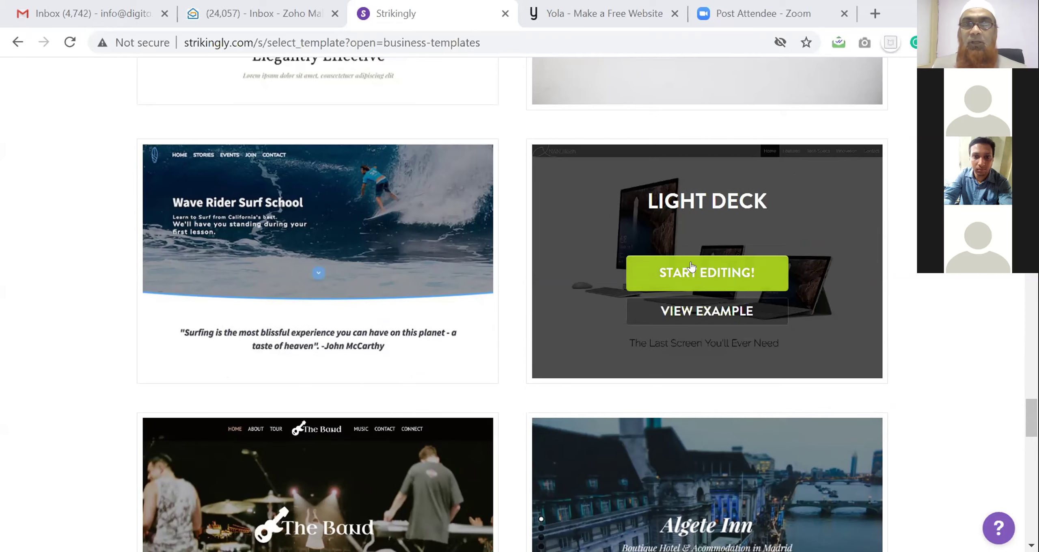
Open the full NANOTech template preview and scroll through it
left_click(692, 311)
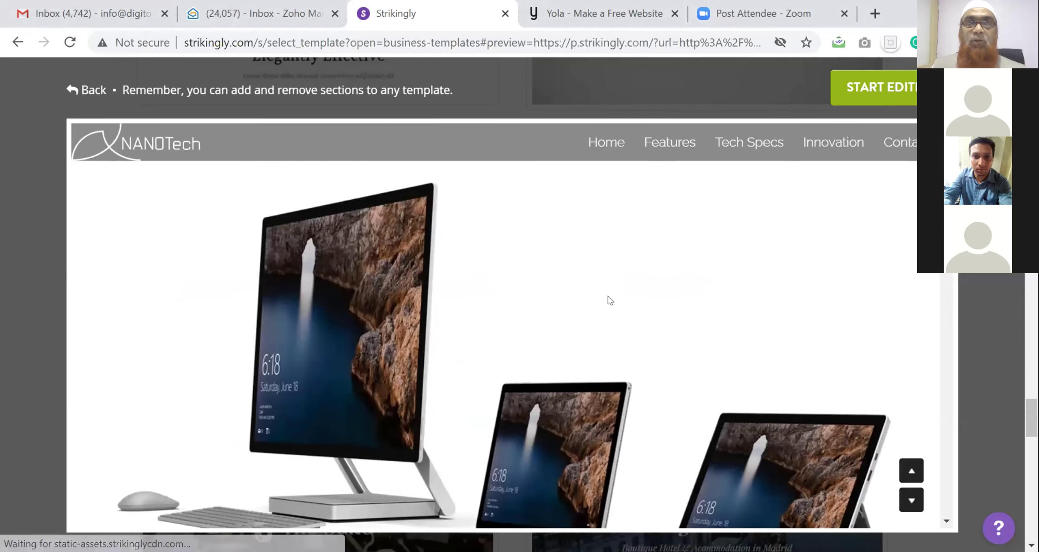
scroll(608, 299, "down", 5)
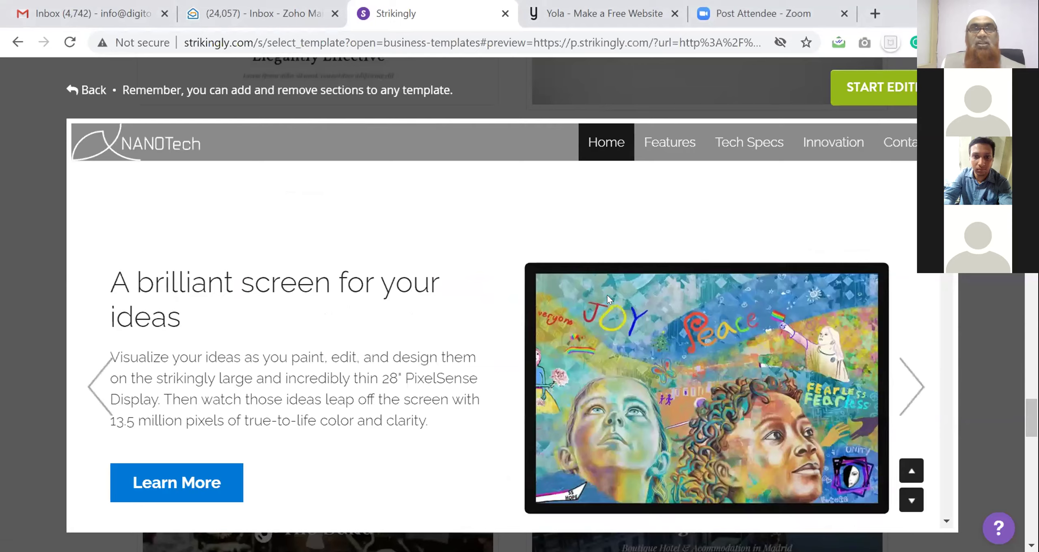
scroll(607, 300, "down", 5)
scroll(607, 300, "up", 10)
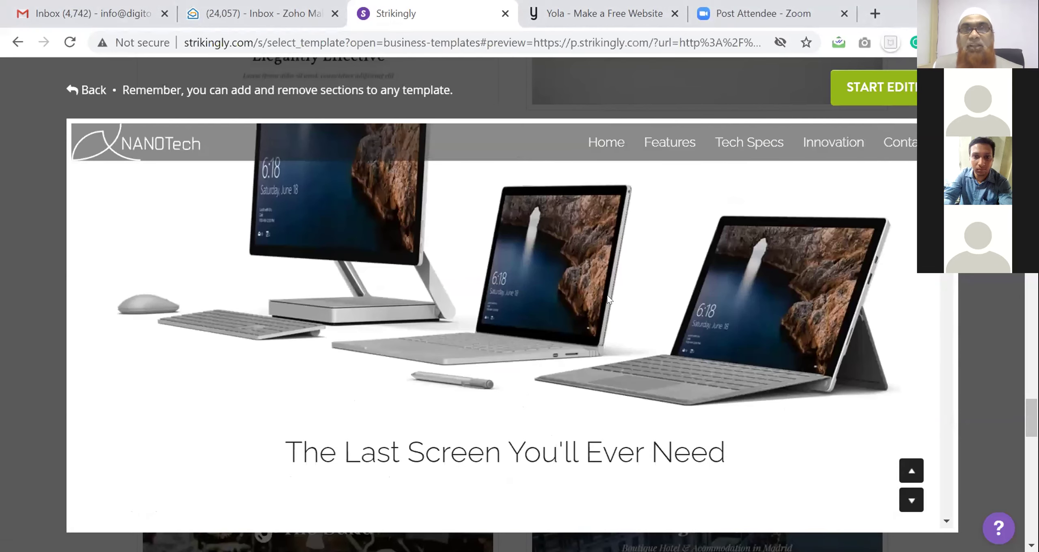
Visit the preview's Home, Features, Tech Specs, Innovation and Contact sections, then start editing NANOTech
left_click(604, 144)
left_click(648, 146)
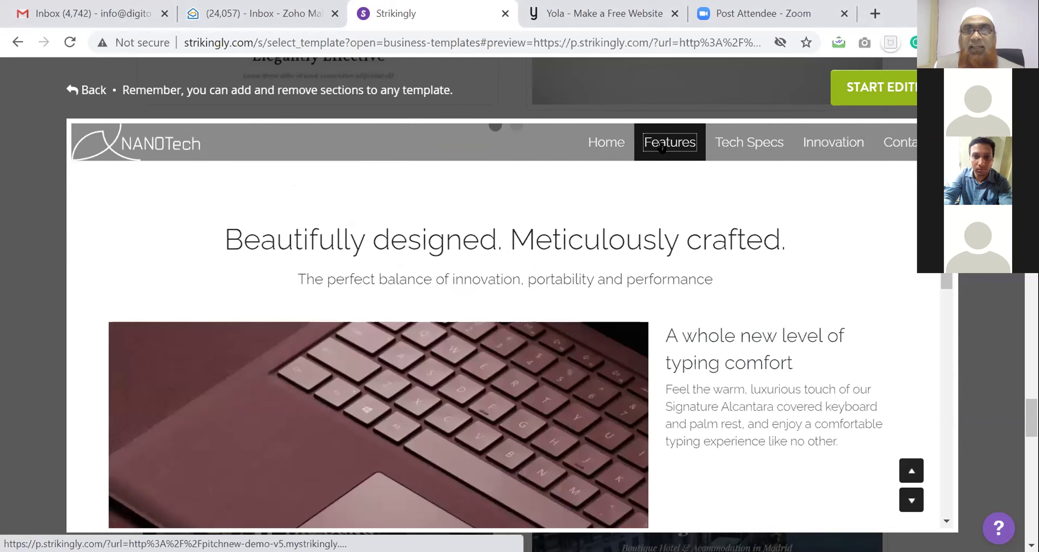
left_click(716, 146)
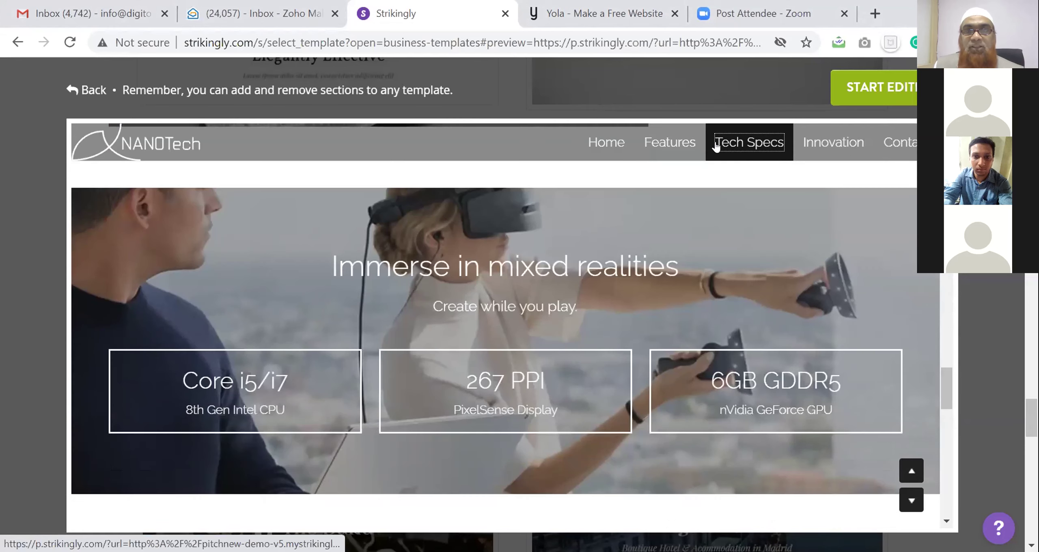
left_click(809, 146)
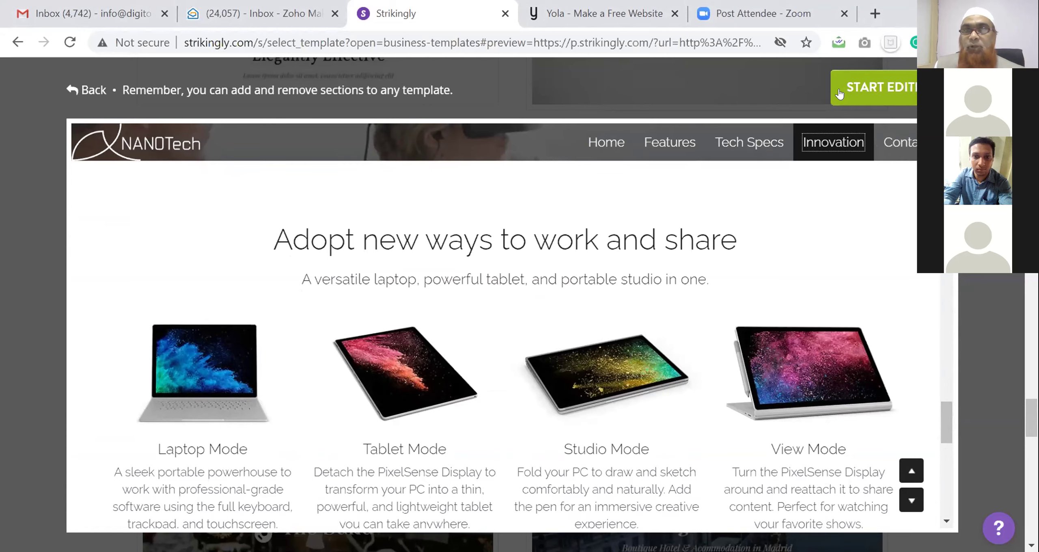
left_click(899, 142)
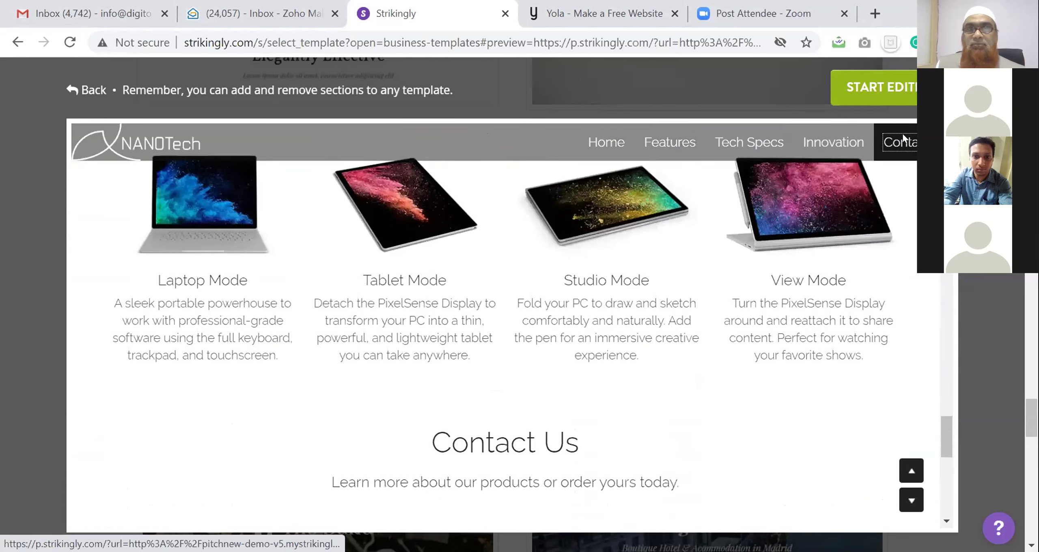
left_click(909, 87)
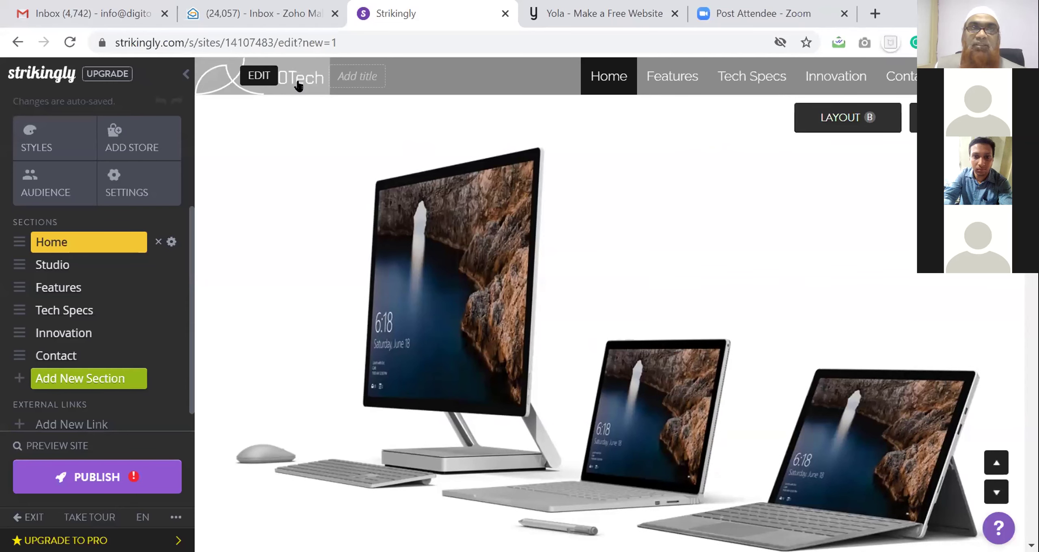
Open the image options for the NANOTech header logo
left_click(264, 77)
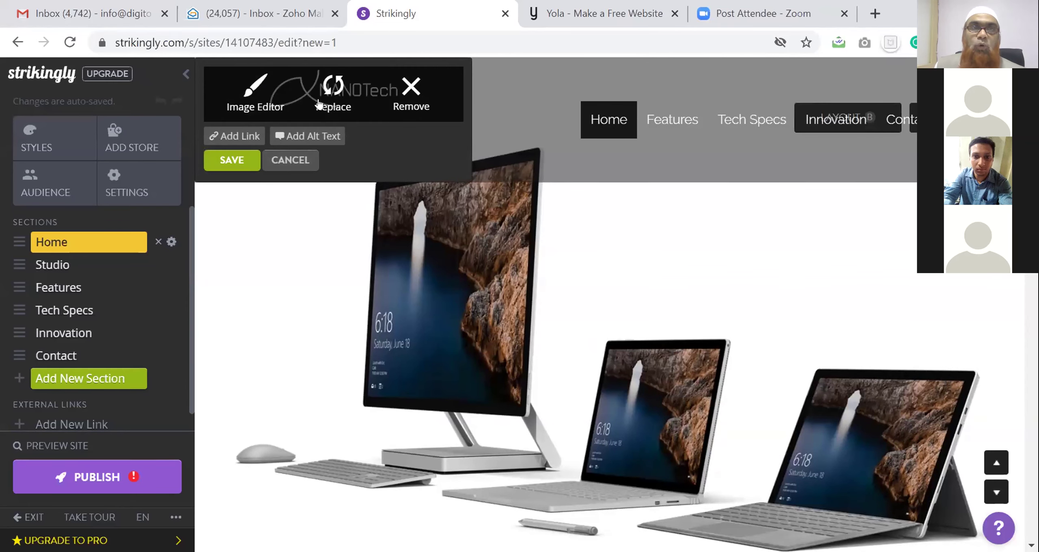
Replace the NANOTech header logo with the previously uploaded Digitoze logo
left_click(404, 94)
left_click(234, 75)
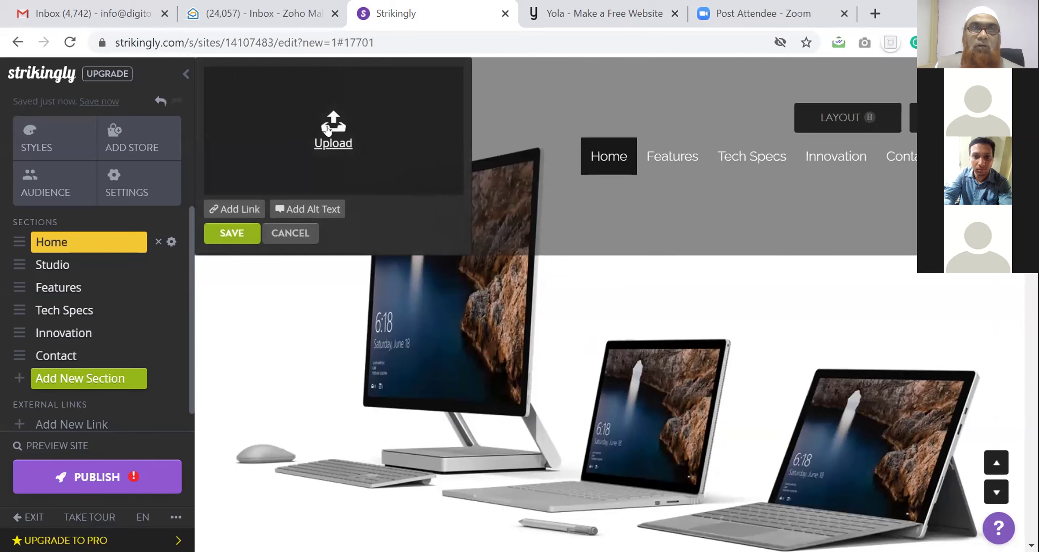
left_click(329, 131)
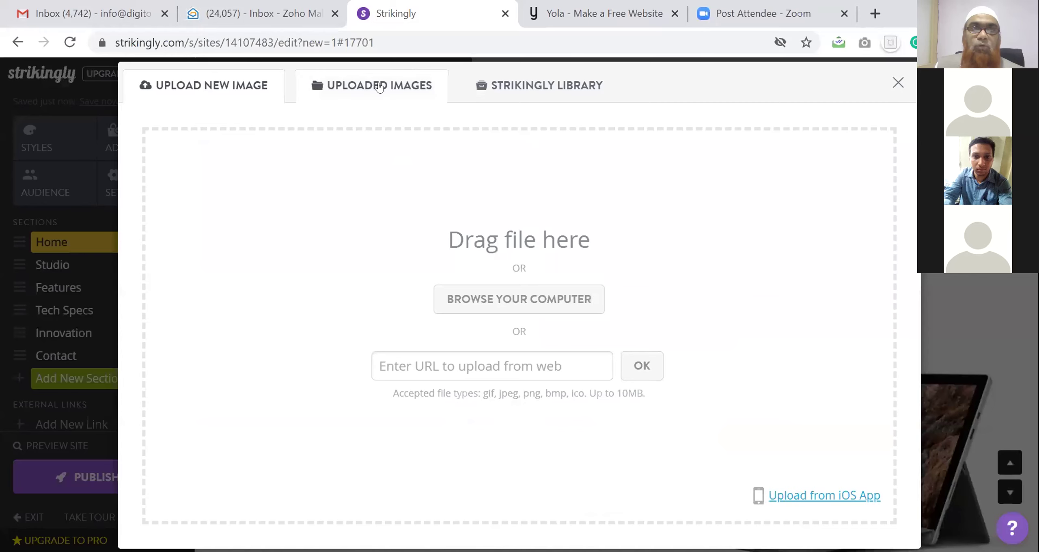
left_click(378, 86)
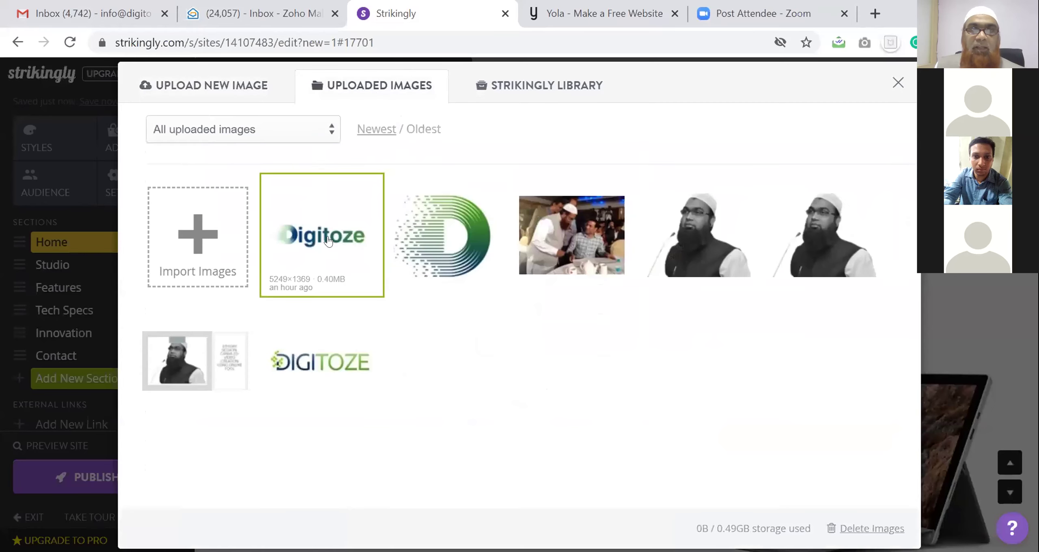
left_click(329, 241)
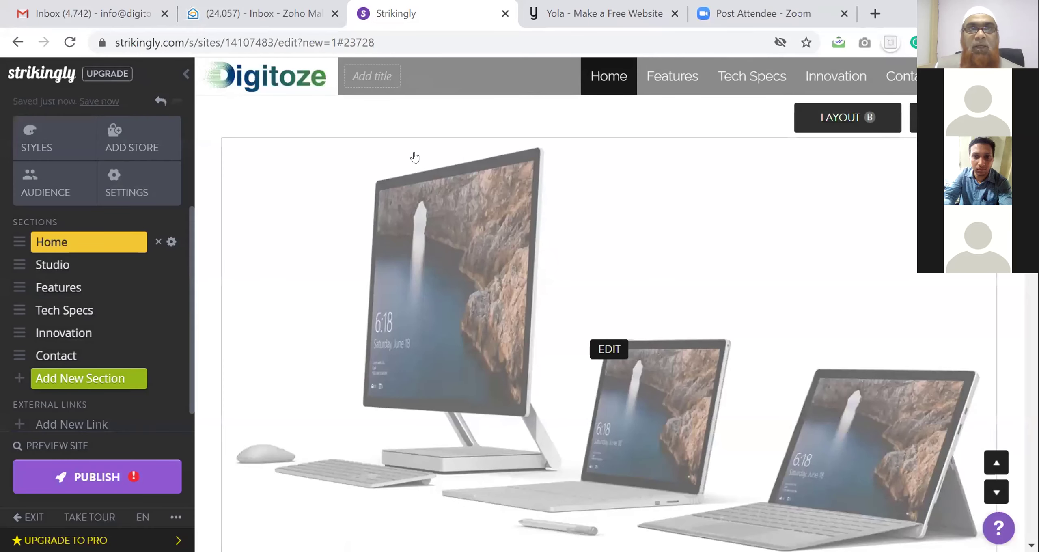
Give the site the title 'Maximize Your Business DiGITALLY'
left_click(375, 81)
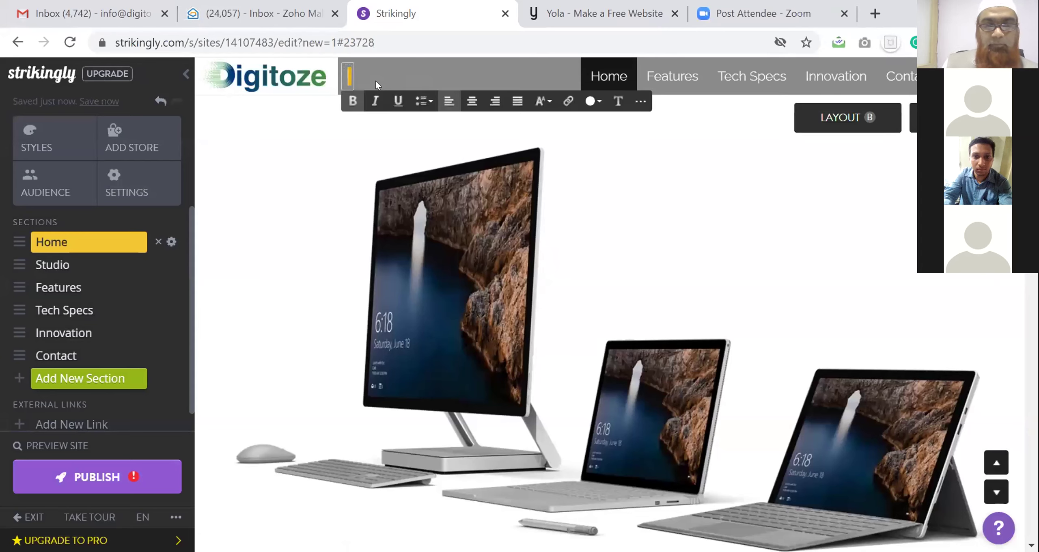
type("Max")
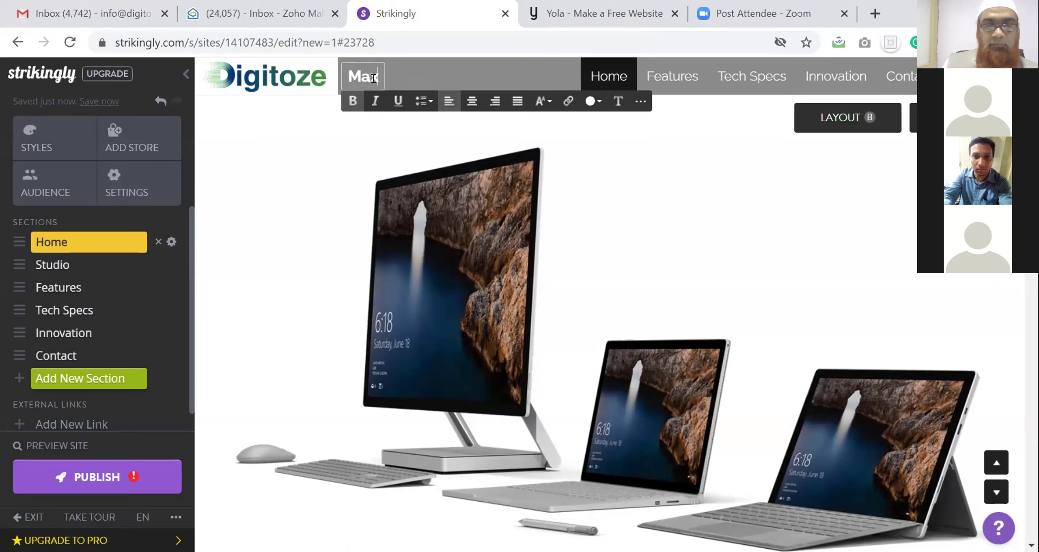
type("imize You")
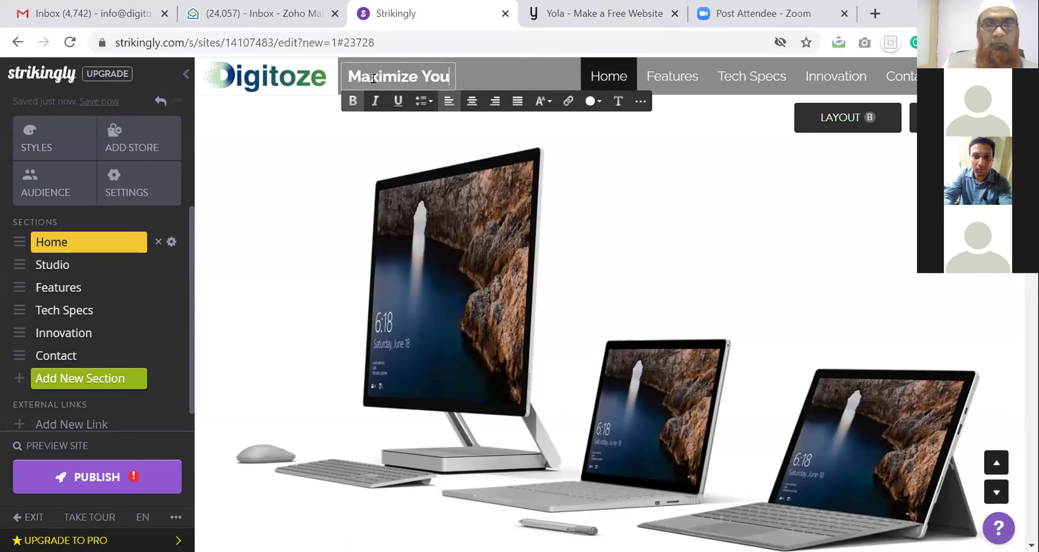
type("r Business ")
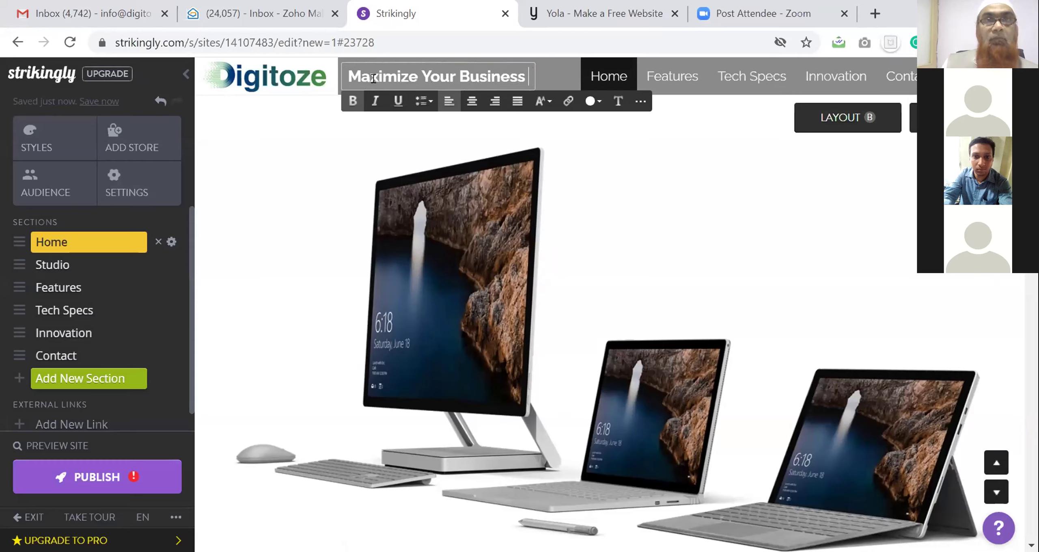
type("DiGITALLY")
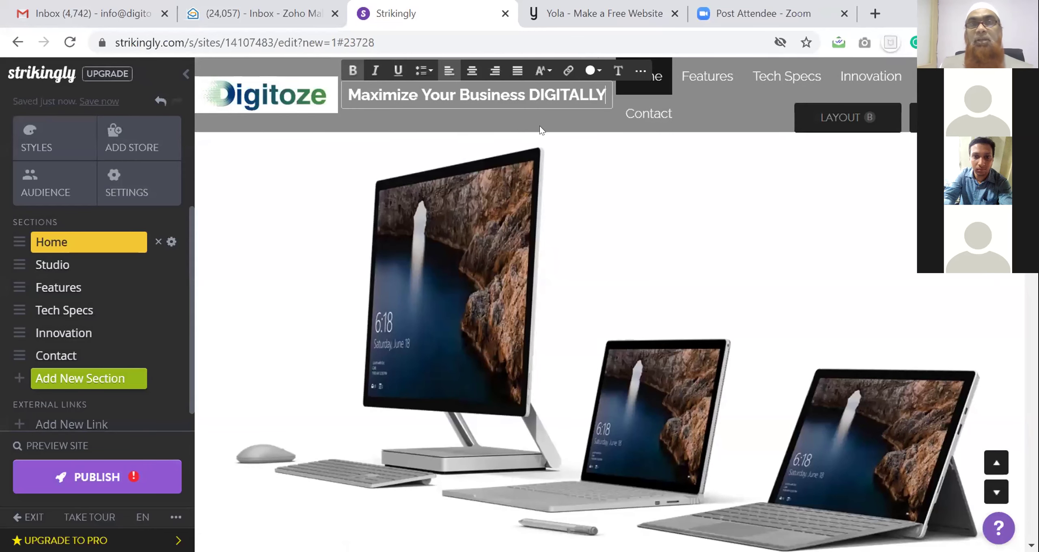
left_click(541, 125)
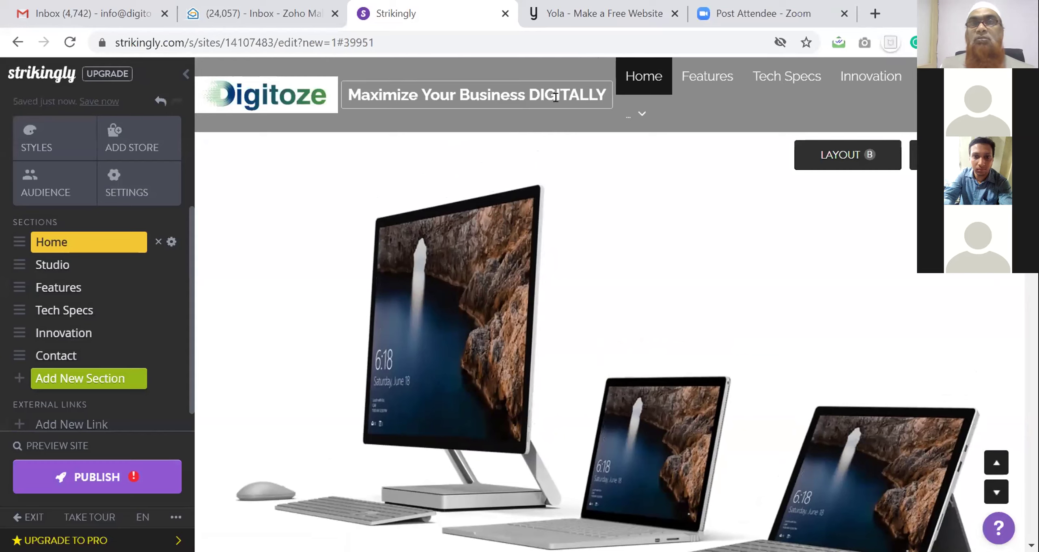
Switch the header section to Layout A and show the advanced layout options
mouse_move(628, 121)
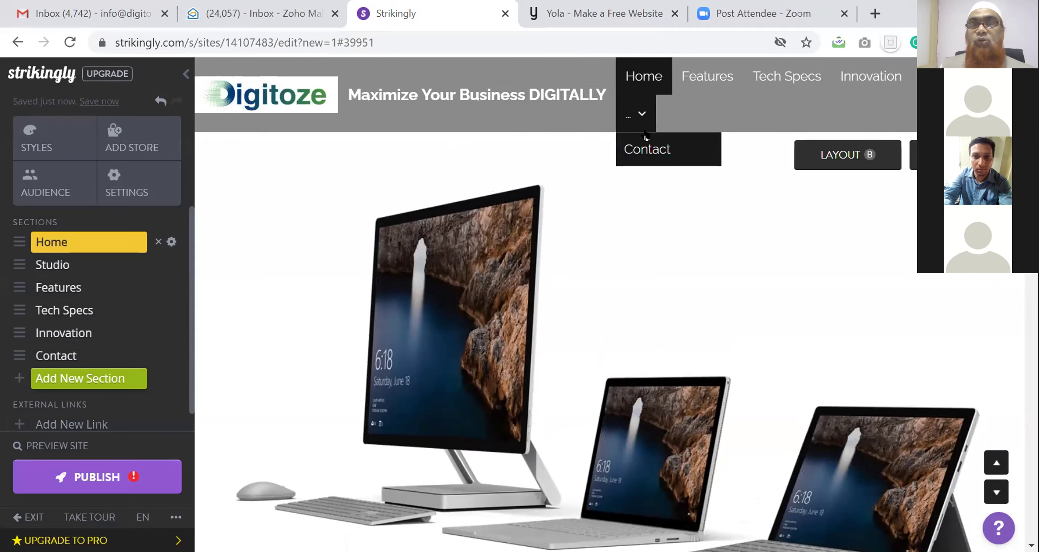
left_click(825, 156)
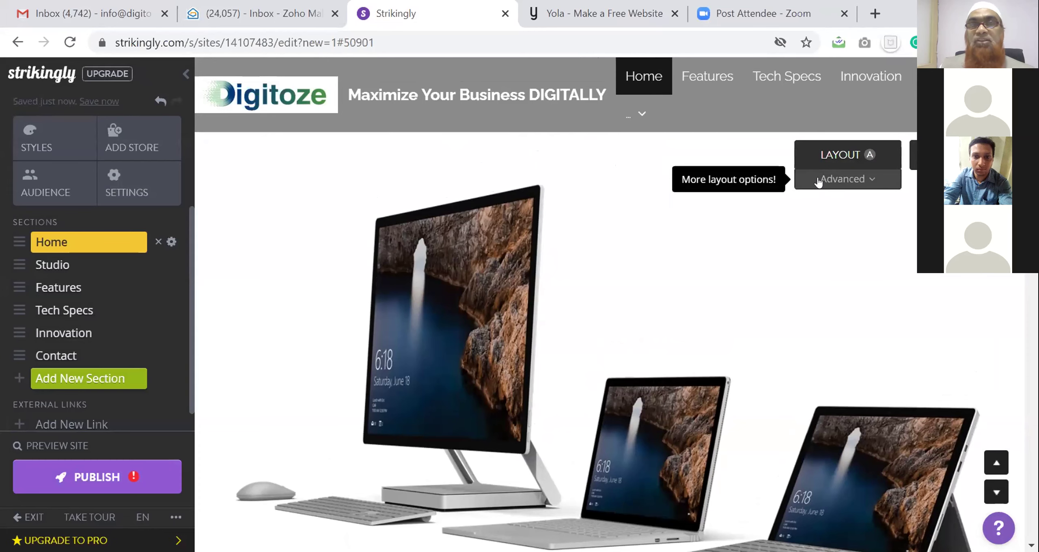
left_click(817, 183)
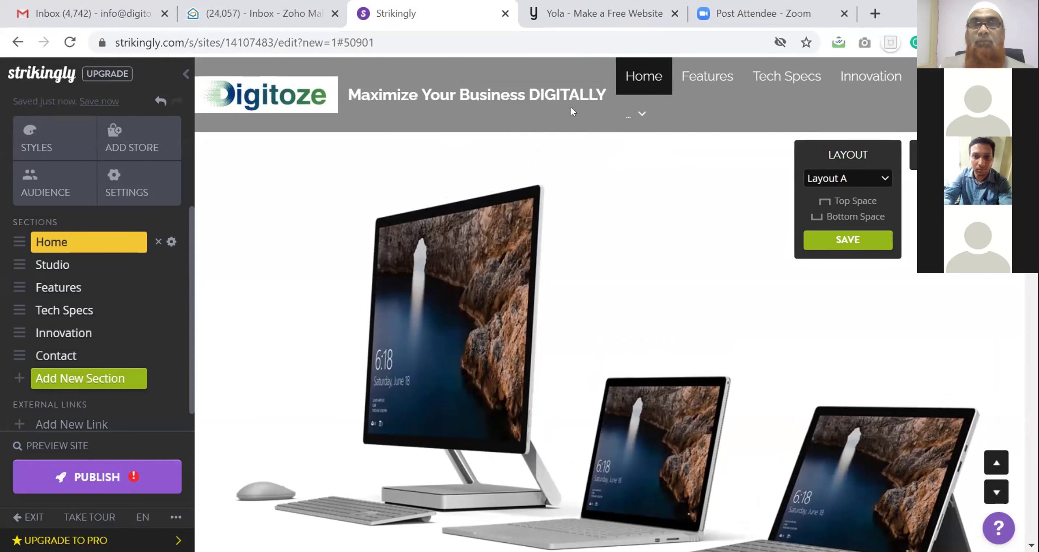
Delete DIGITALLY from the headline so it reads 'Maximize Your Business'
left_click(562, 95)
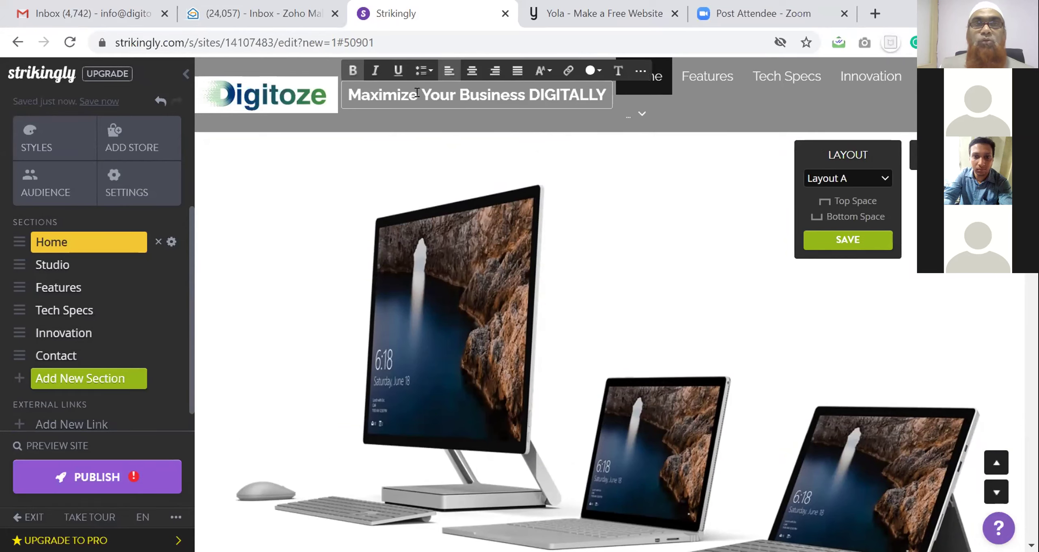
left_click_drag(527, 95, 599, 103)
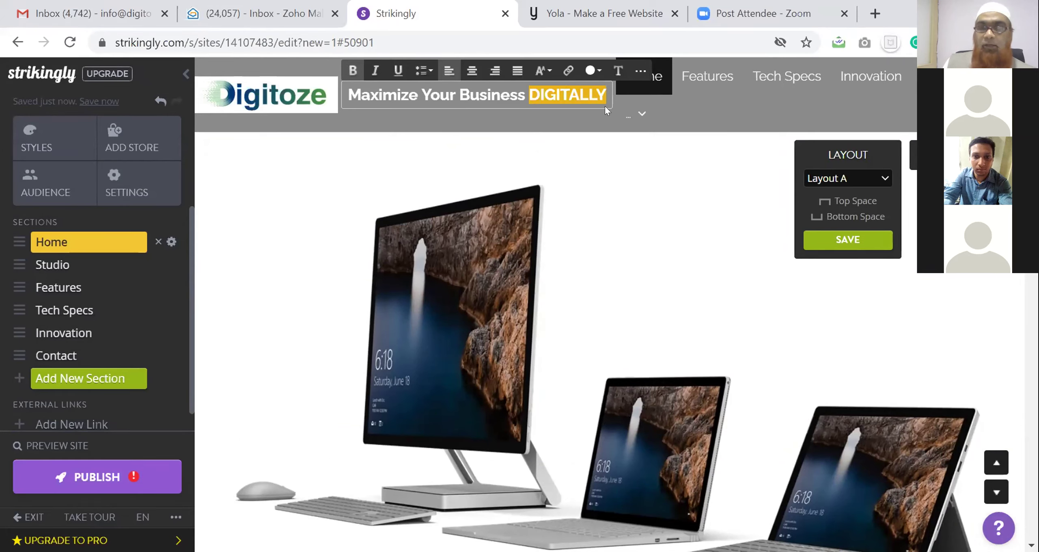
key("BackSpace")
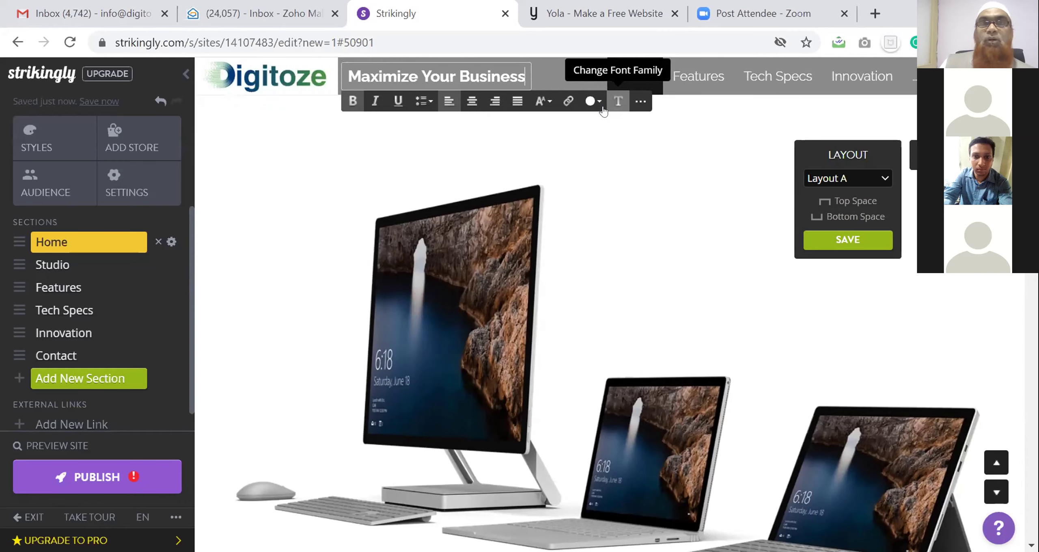
left_click(623, 149)
scroll(619, 156, "down", 1)
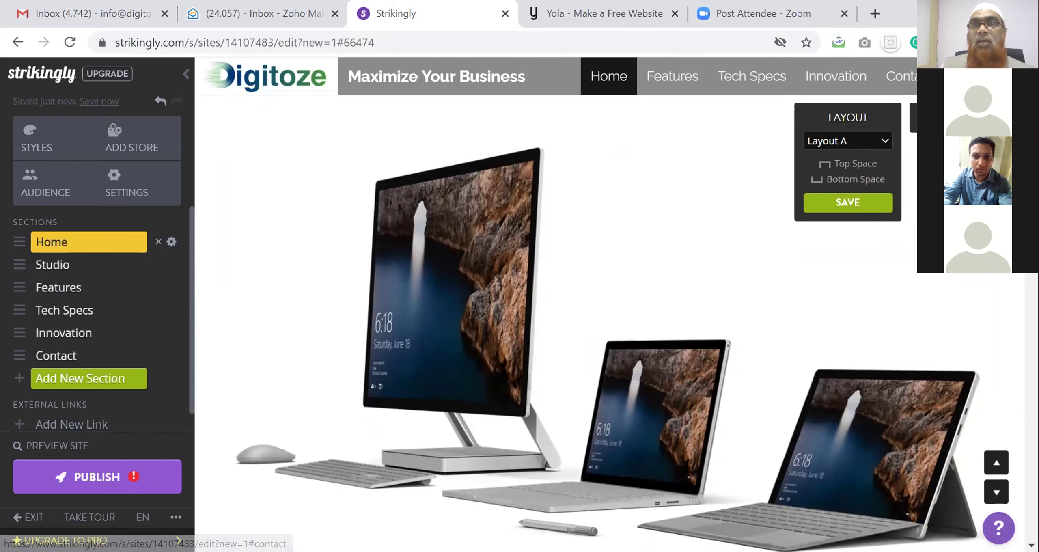
Remove the hero image and the newly added Submit button from the section
left_click(490, 309)
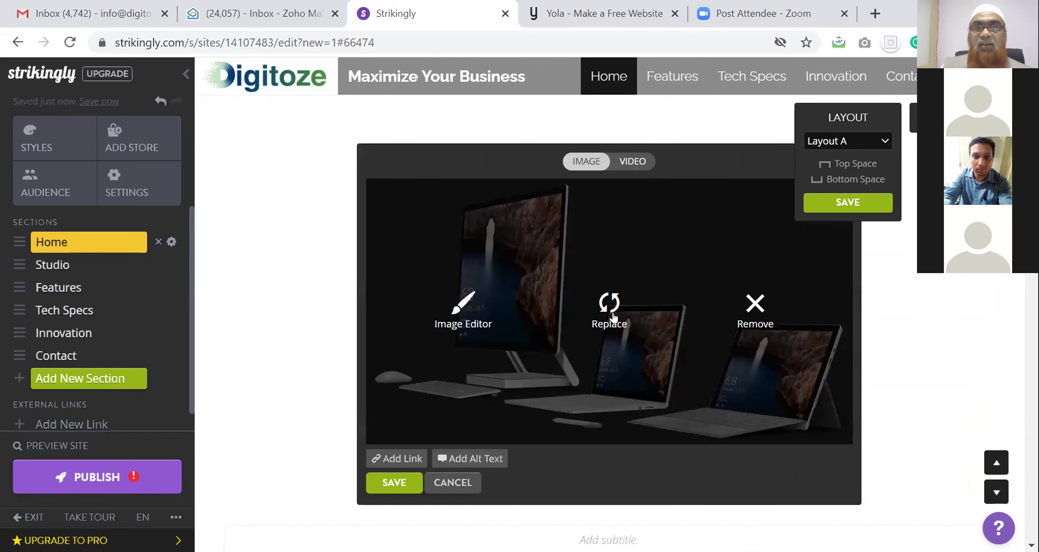
left_click(756, 303)
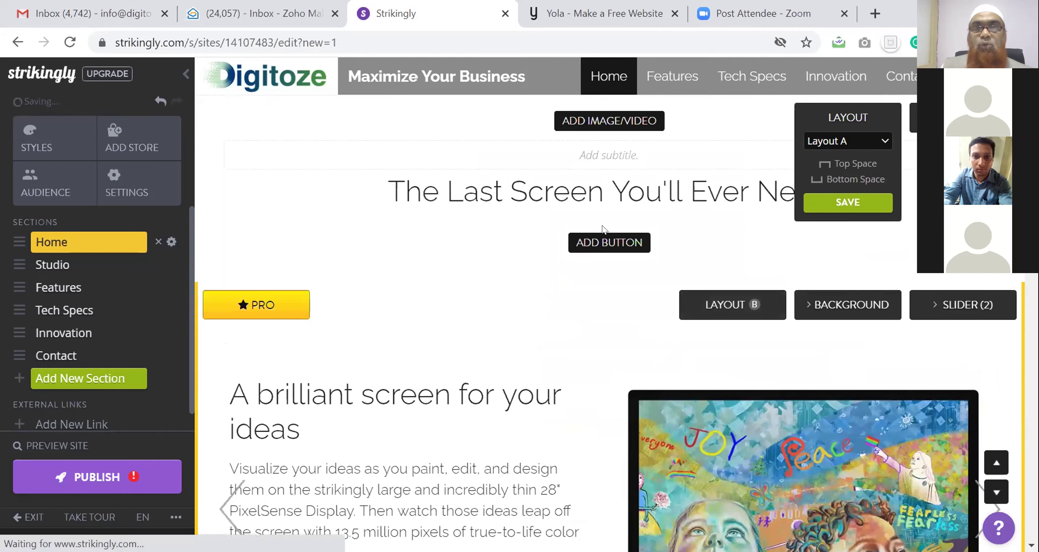
left_click(598, 246)
left_click(601, 265)
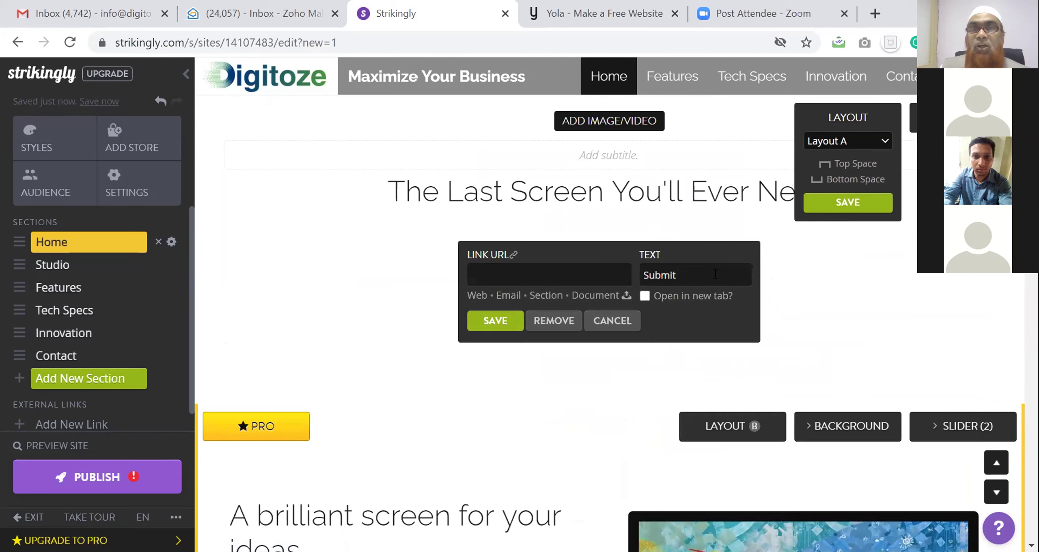
left_click(571, 321)
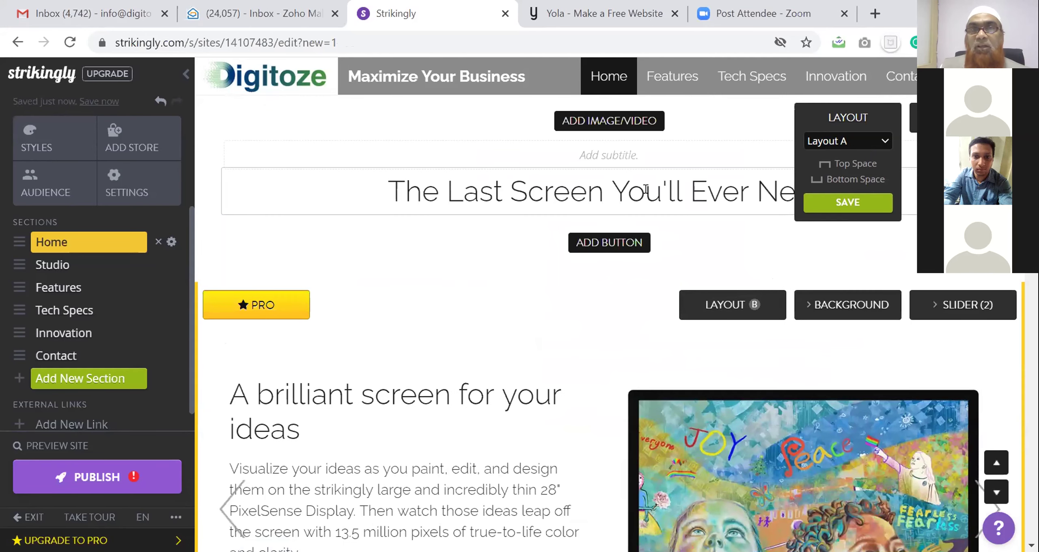
left_click(606, 126)
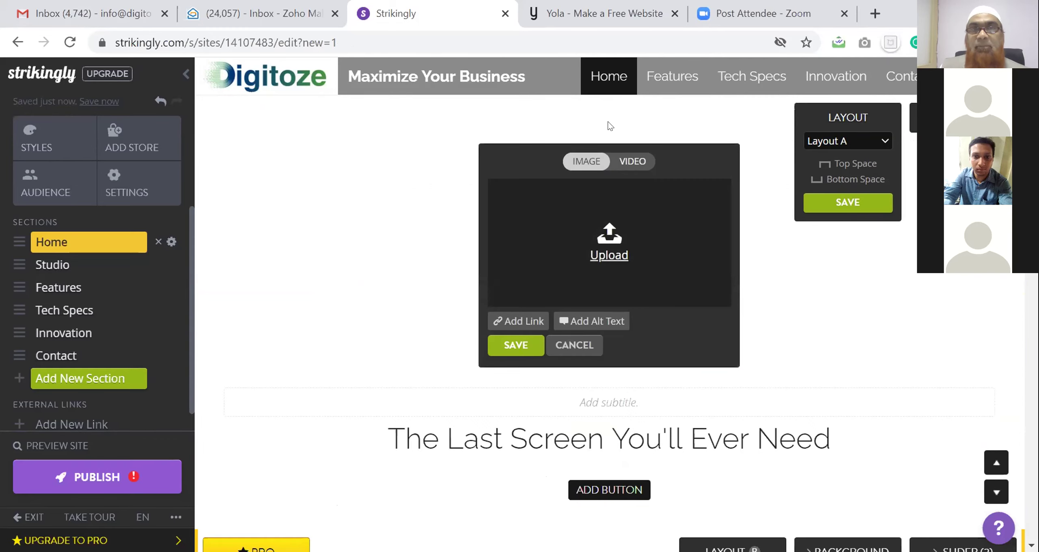
Insert the monitor icon from Strikingly's icon library into the slot, then remove it
left_click(611, 248)
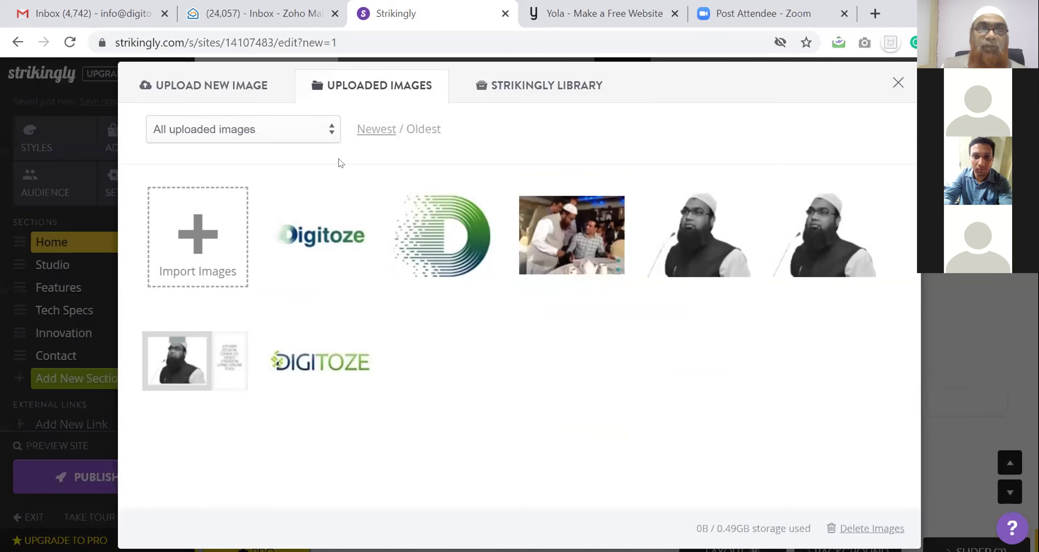
left_click(544, 86)
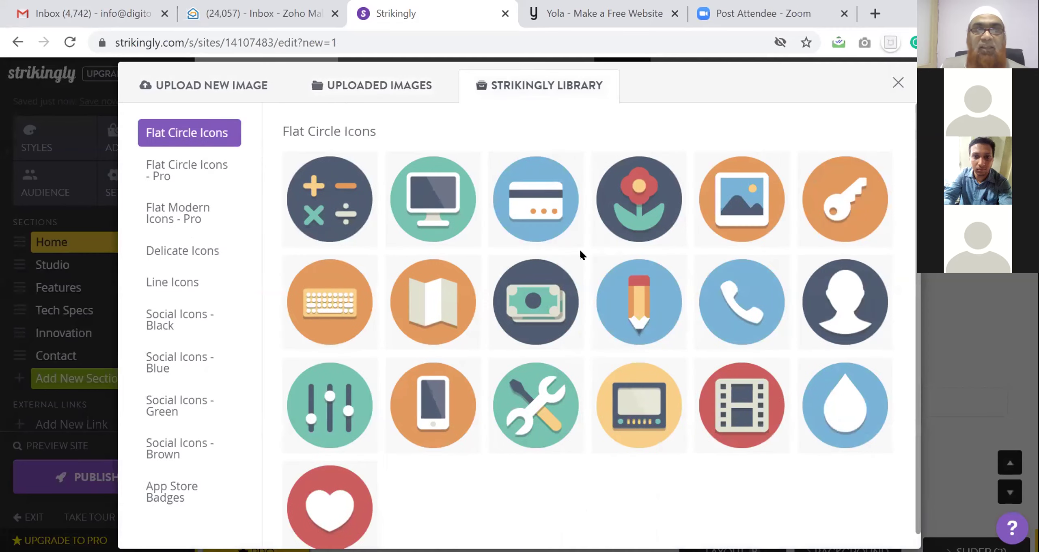
scroll(437, 200, "down", 1)
left_click(437, 196)
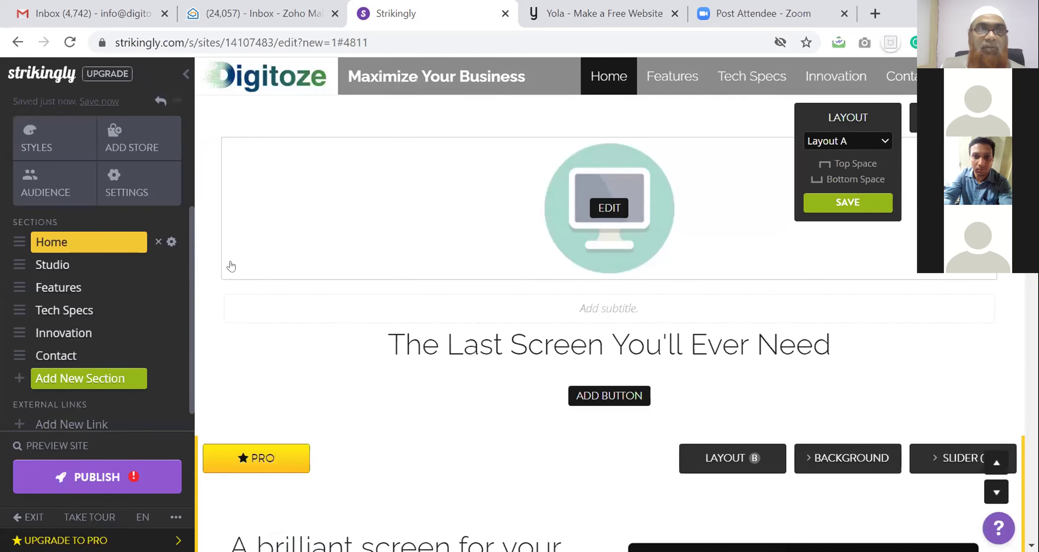
left_click(611, 209)
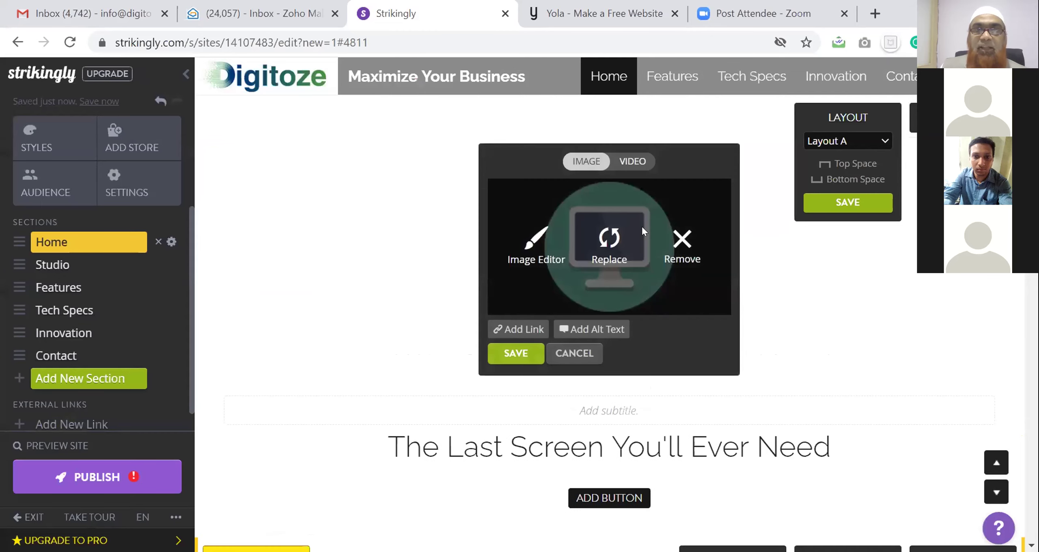
left_click(680, 242)
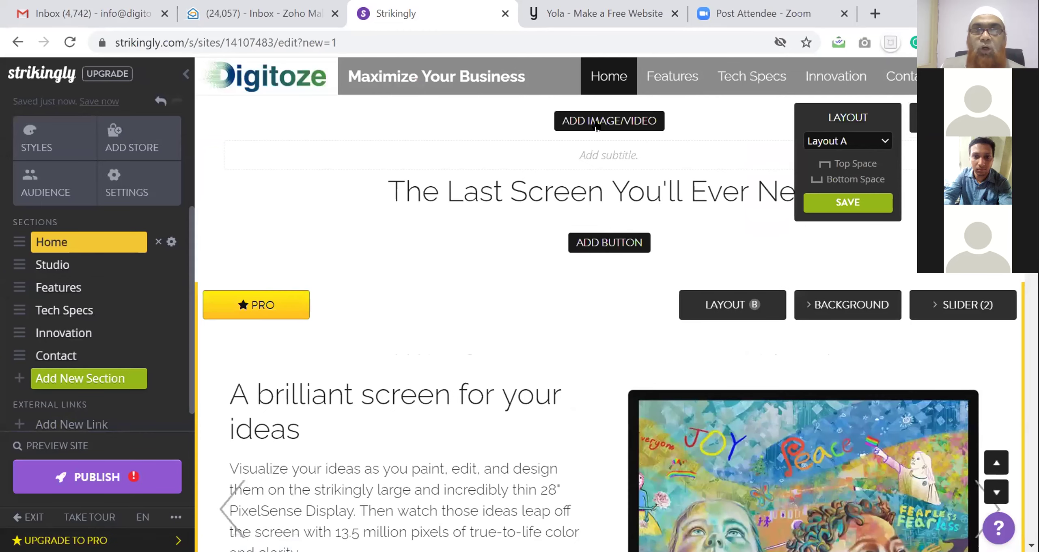
Reopen the image library on Upload New Image to pick a file from the computer
left_click(597, 126)
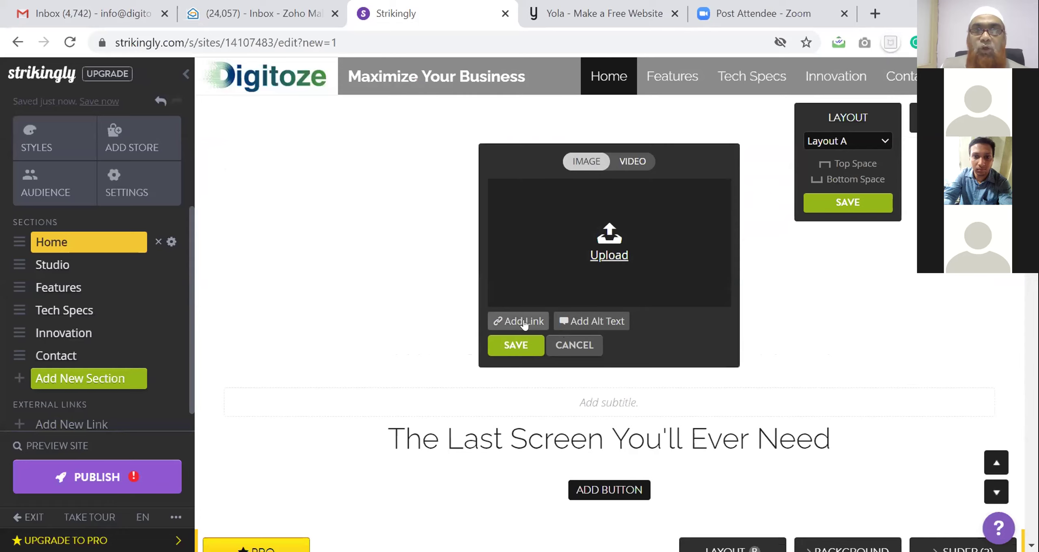
left_click(602, 239)
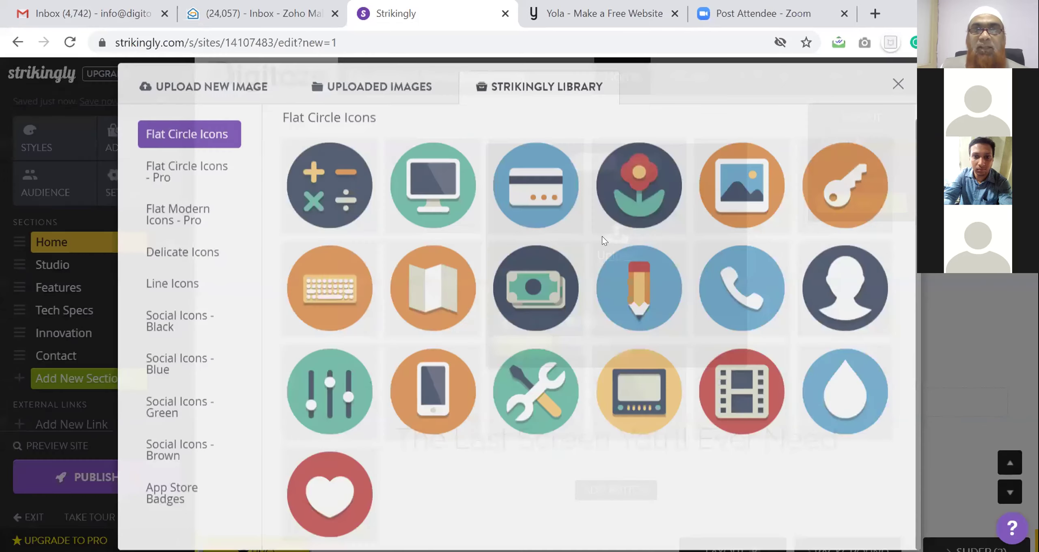
left_click(213, 96)
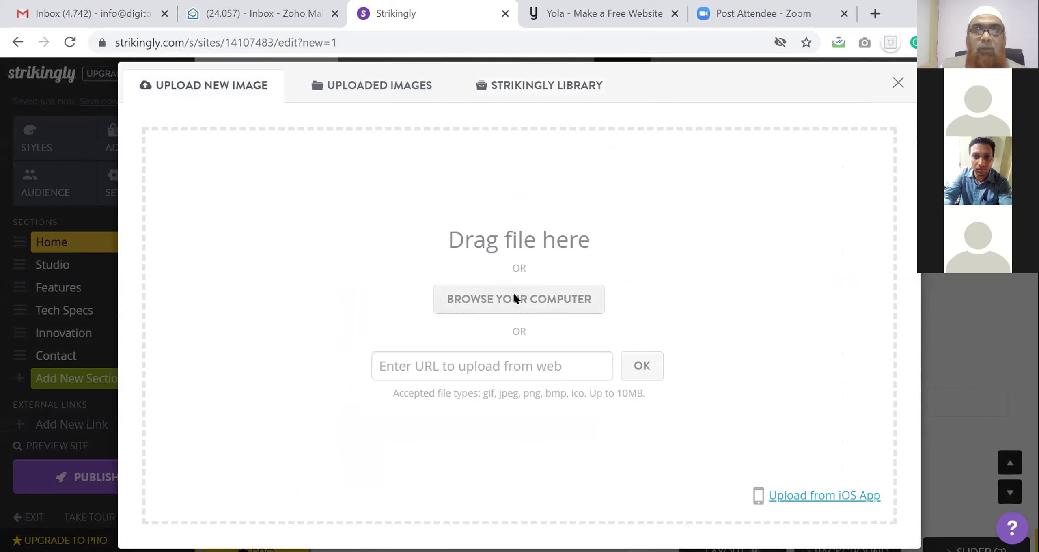
left_click(515, 299)
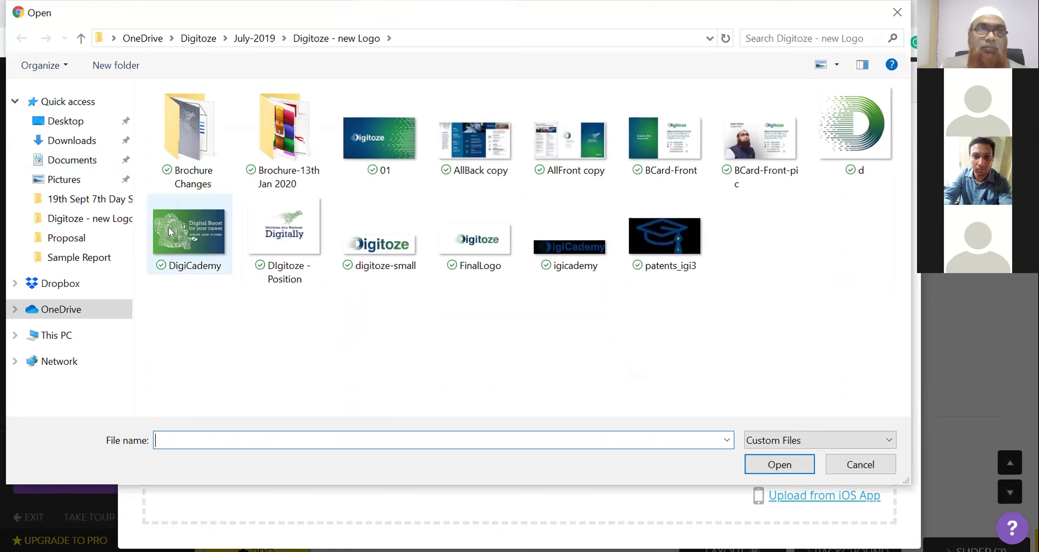
Upload Traditional-vs-Online-Classroom-1200x565 from the Downloads folder into the hero image slot
left_click(170, 228)
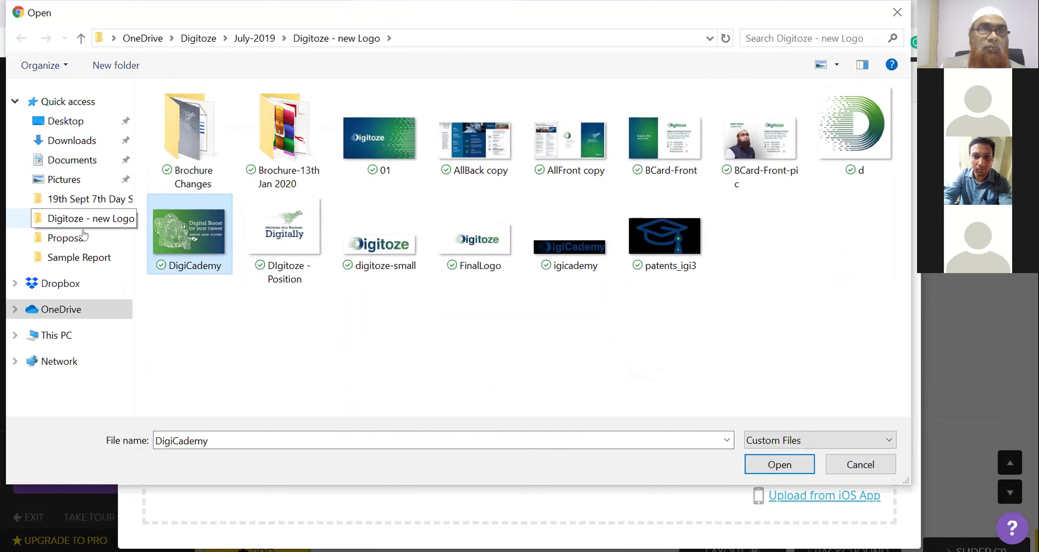
left_click(83, 240)
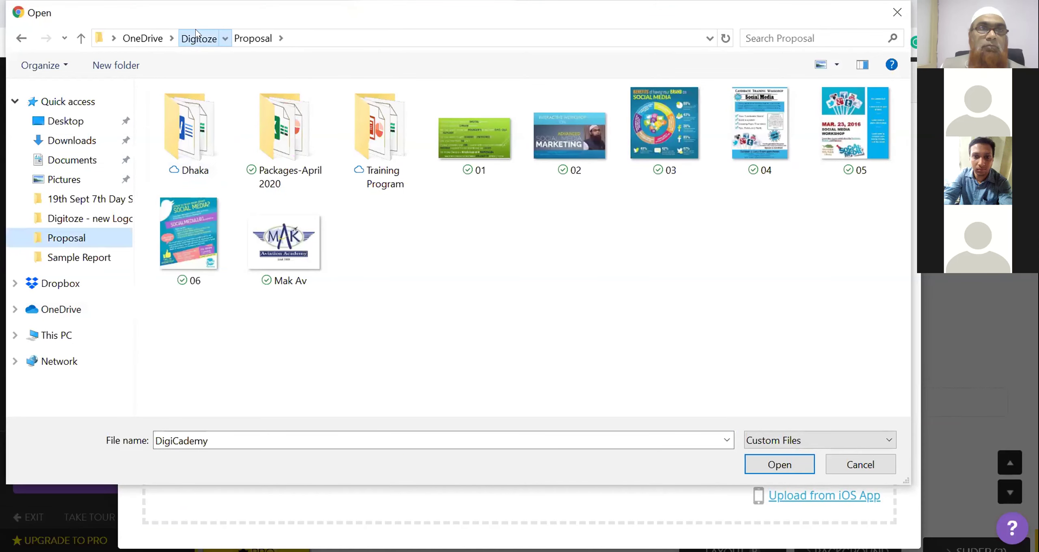
left_click(198, 38)
left_click(83, 140)
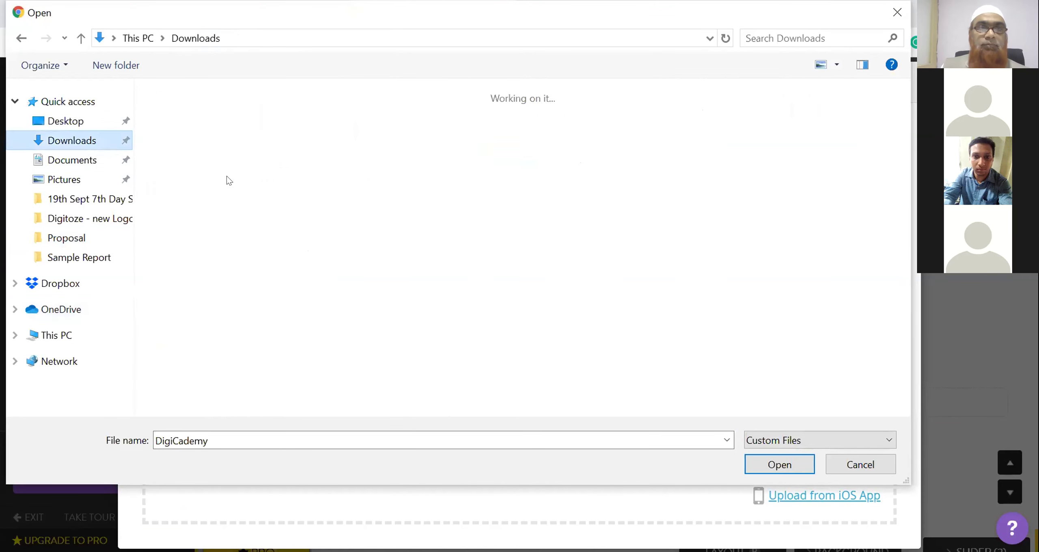
scroll(536, 245, "down", 2)
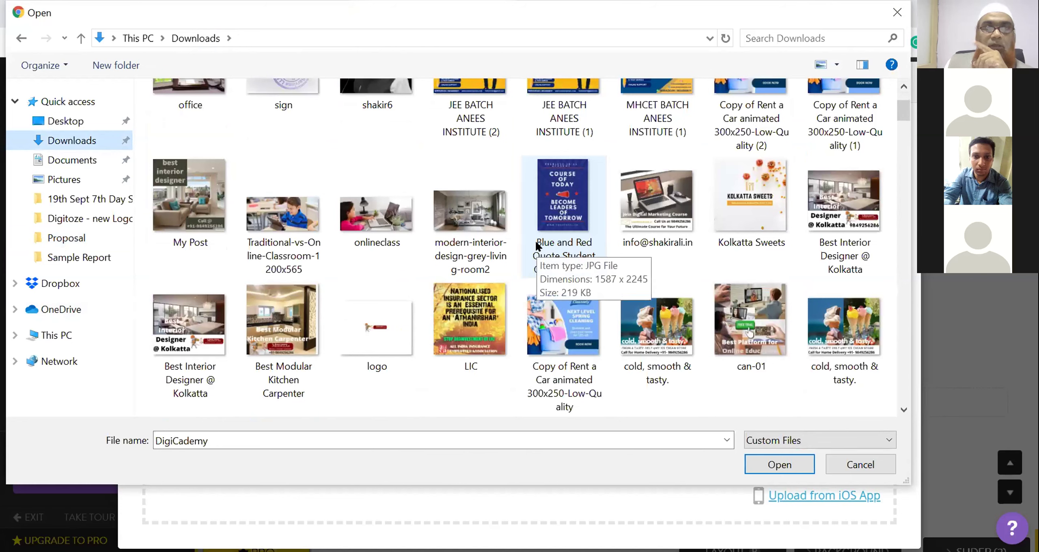
left_click(369, 215)
left_click(283, 216)
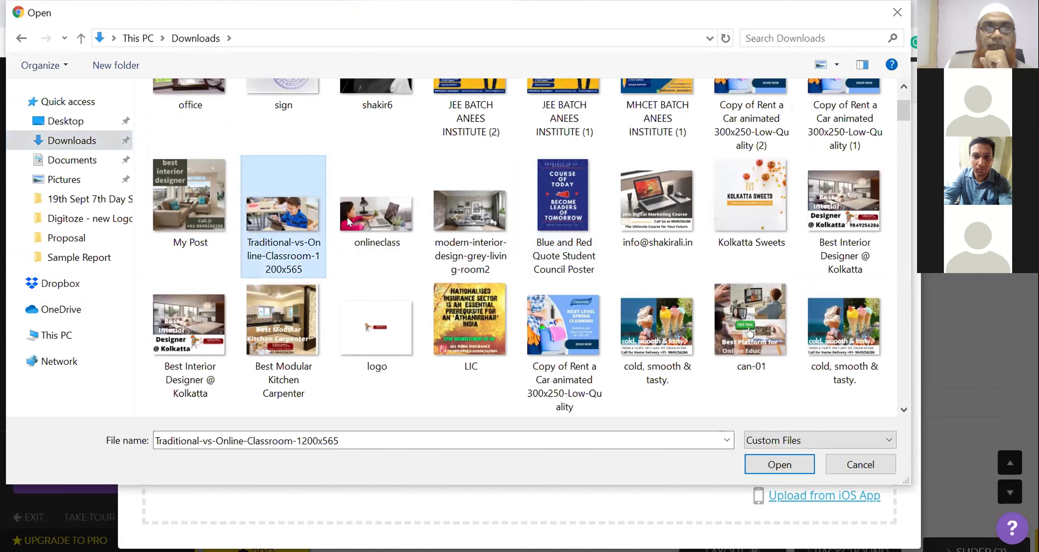
left_click(759, 467)
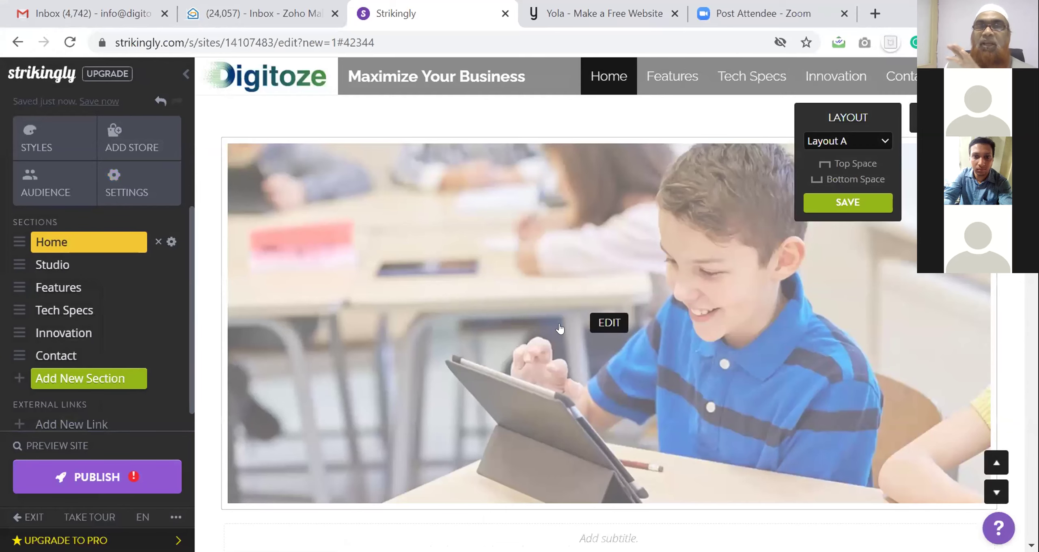
Turn off Top Space above the Home banner and save the layout change
scroll(560, 328, "down", 2)
scroll(560, 328, "up", 2)
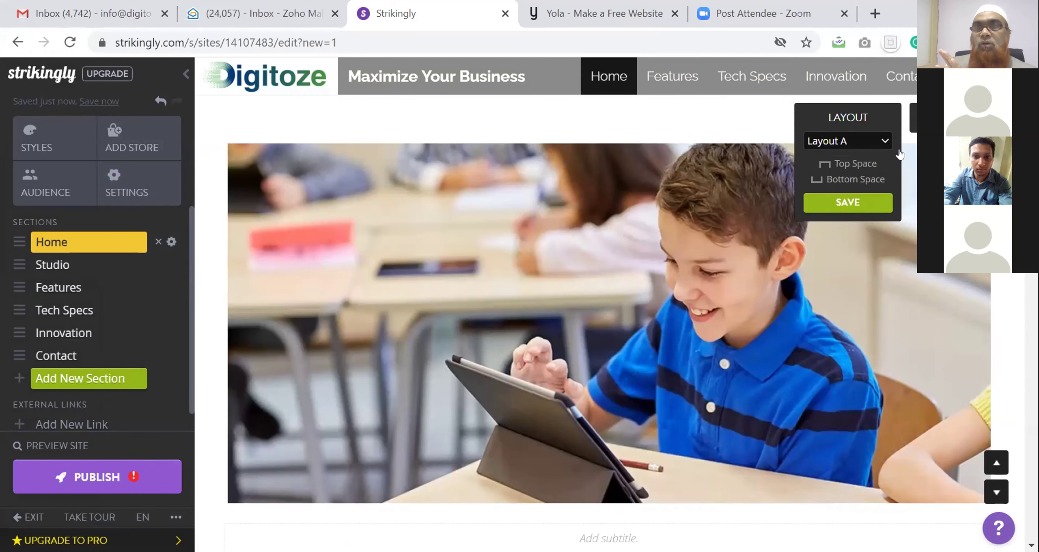
left_click(852, 165)
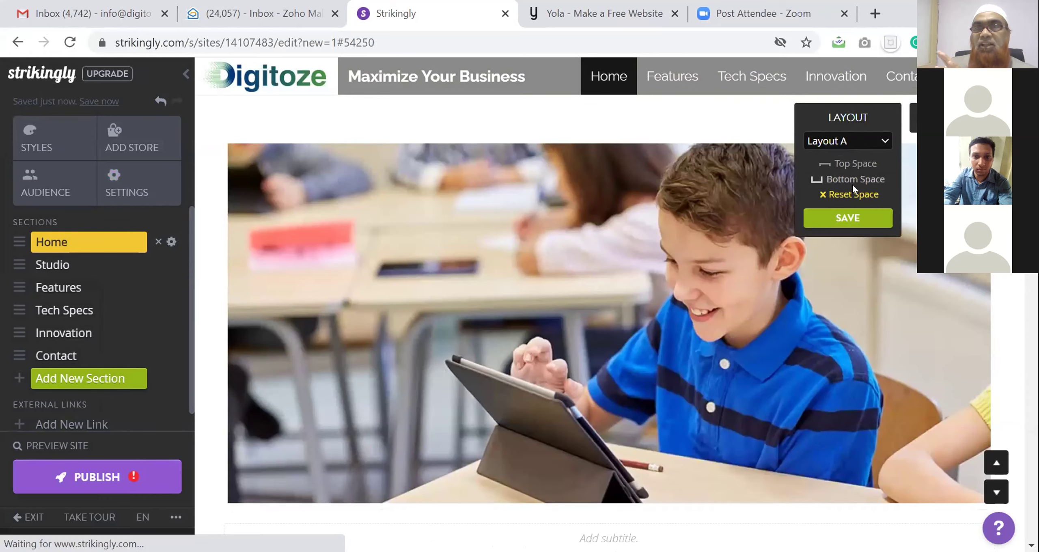
left_click(848, 219)
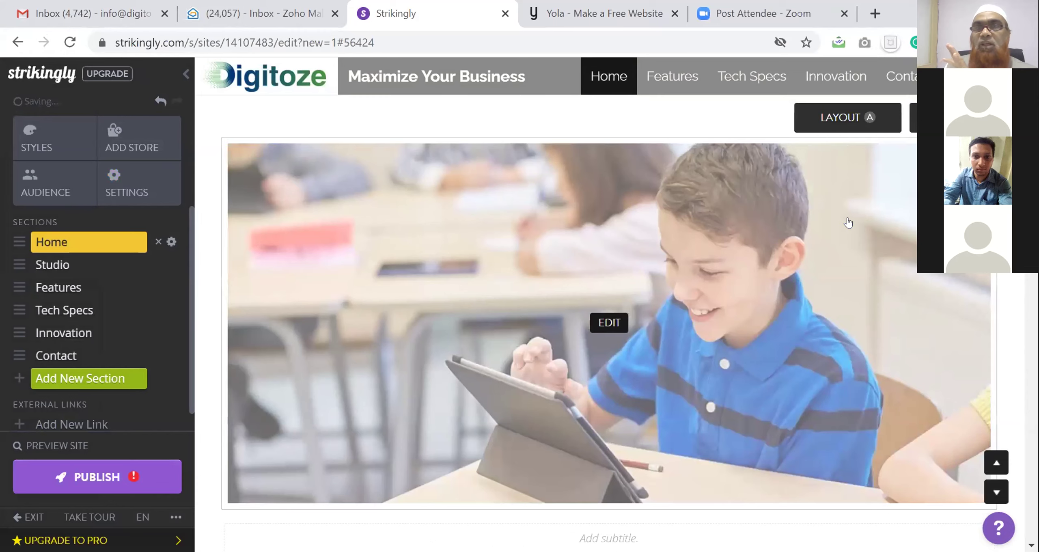
scroll(643, 247, "down", 4)
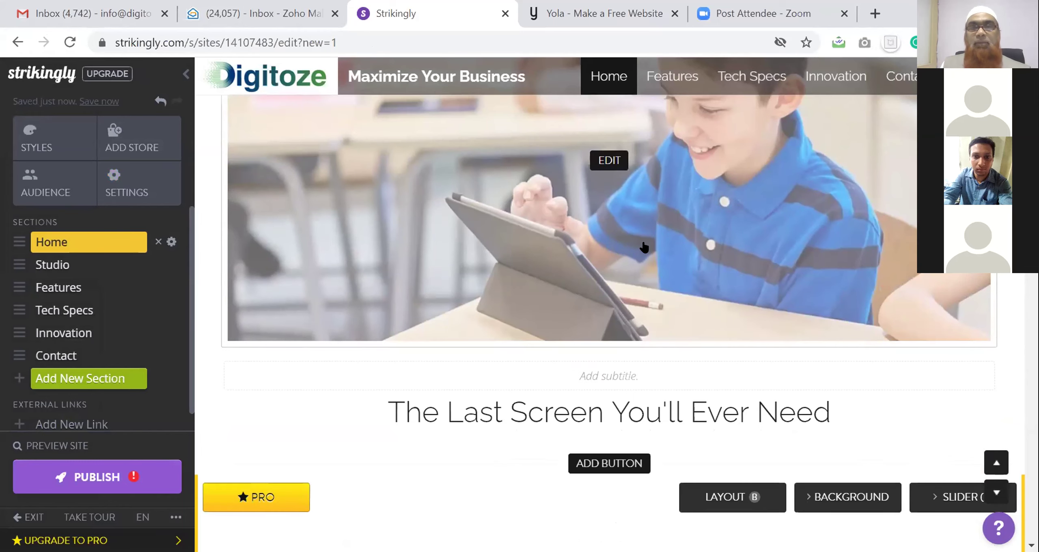
scroll(644, 246, "down", 2)
Add subtitle 'Online Learning was never so easy' and retitle the heading 'Best Online Learning Platform for K-12 Students'
left_click(603, 296)
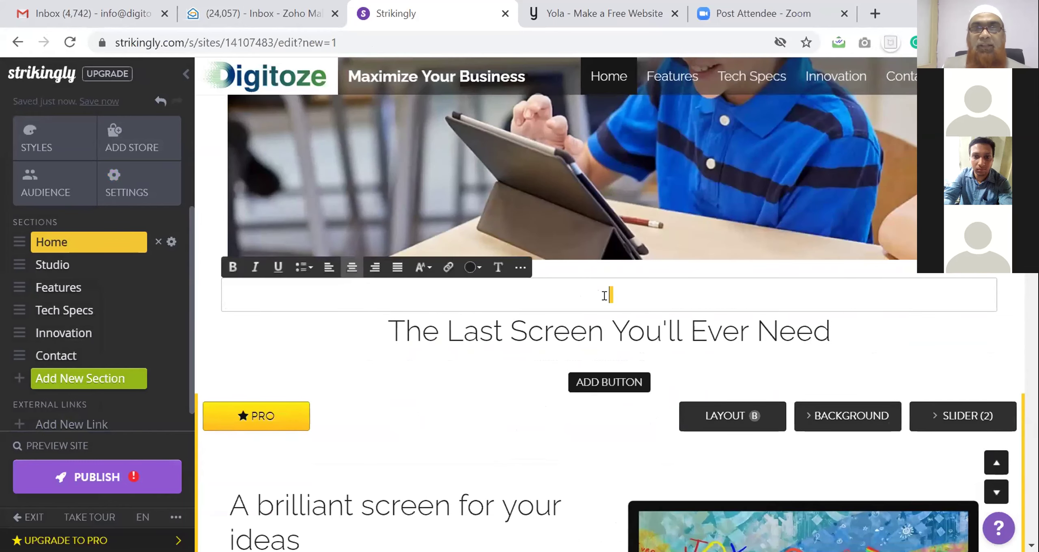
type("Online Learning was never so easy")
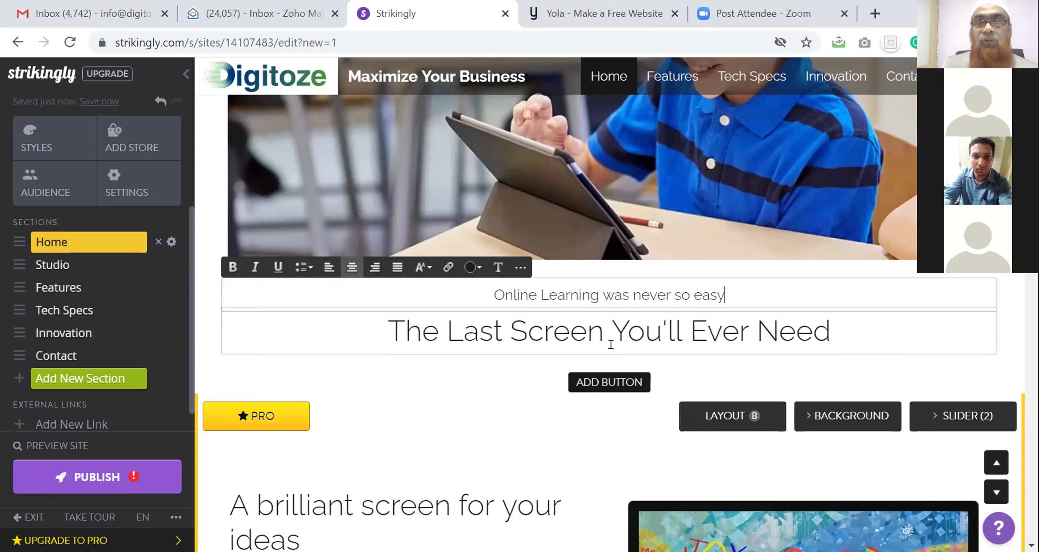
triple_click(587, 334)
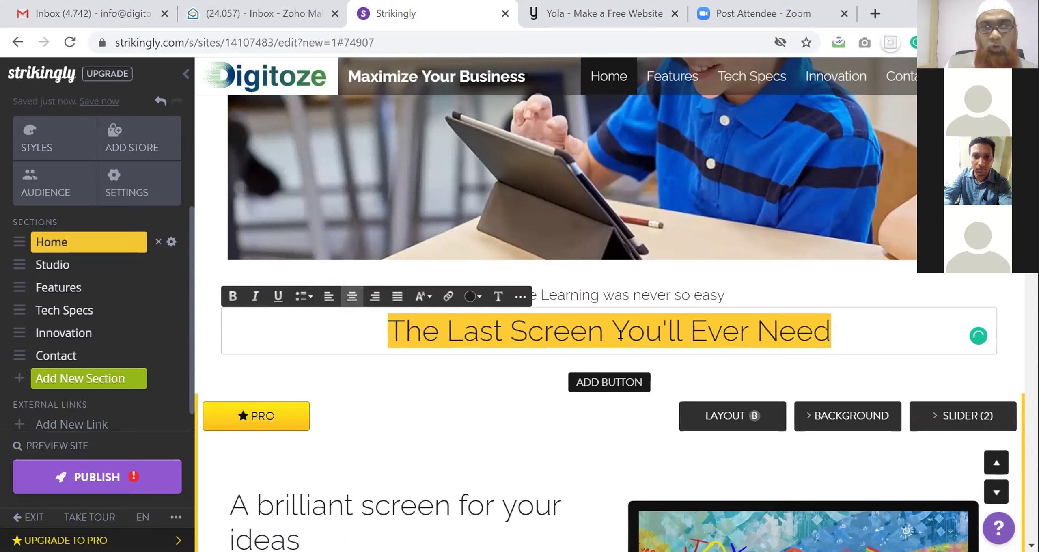
type("Best")
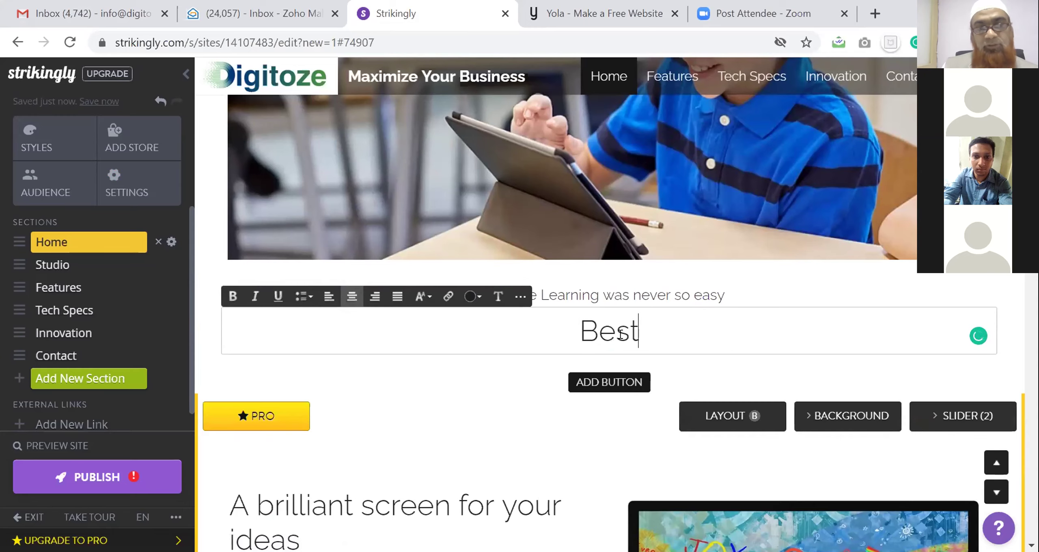
type(" Online Le")
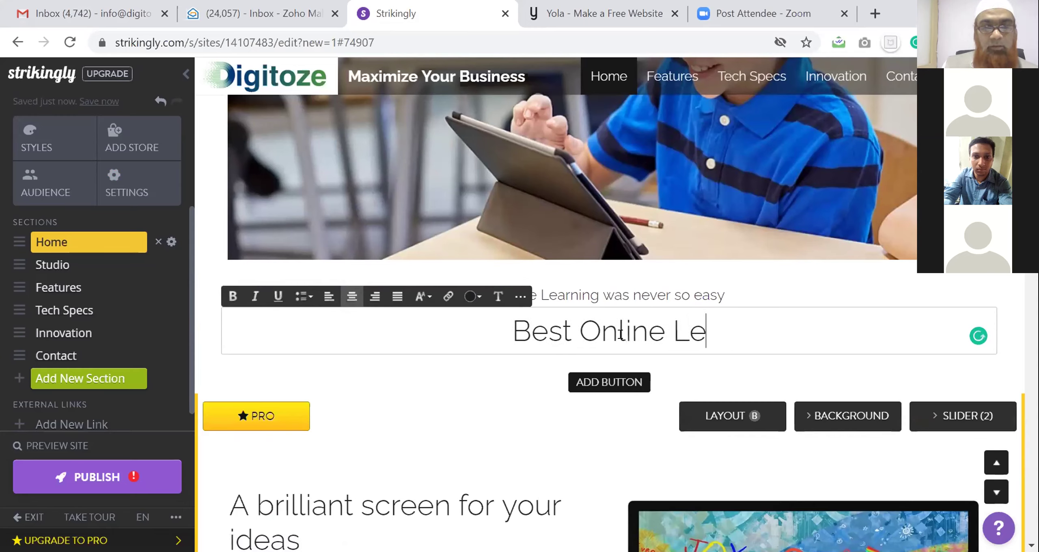
type("arning Platf")
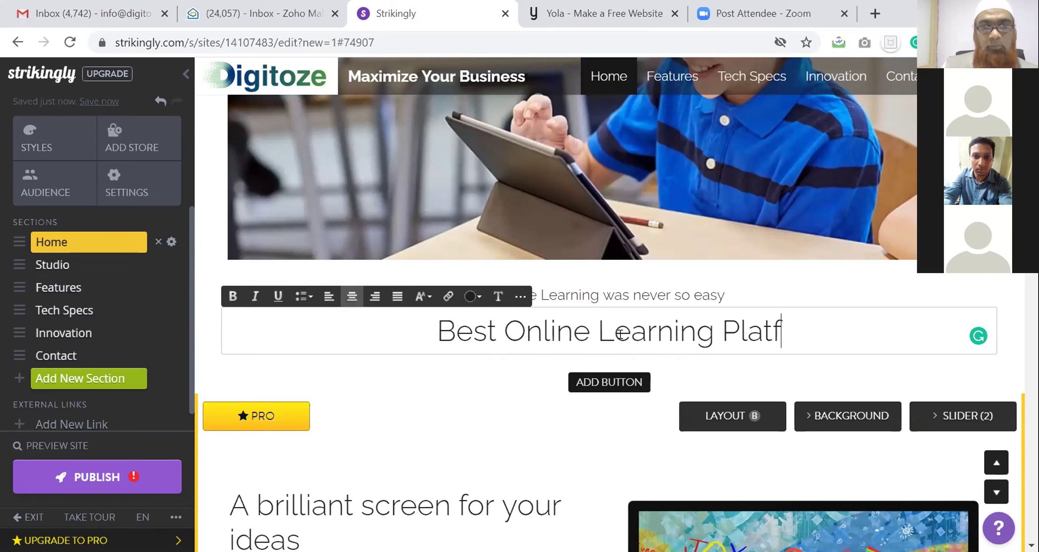
type("orm for")
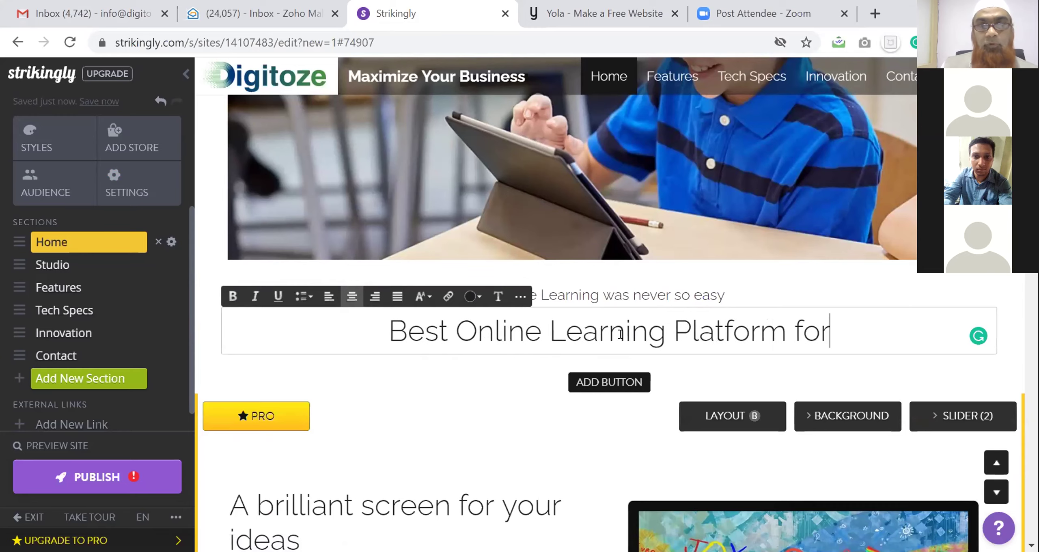
type(" K-12 ")
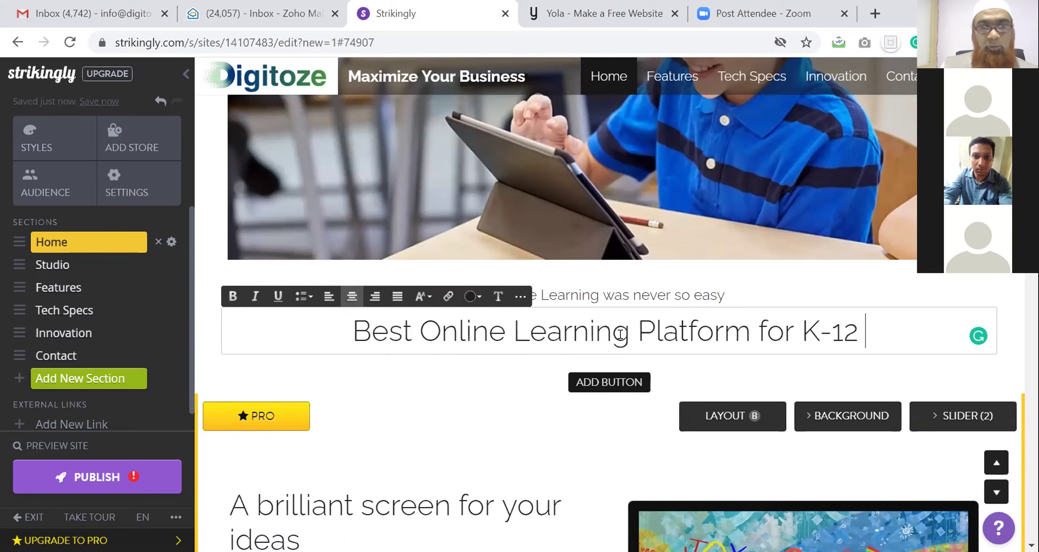
type("Students")
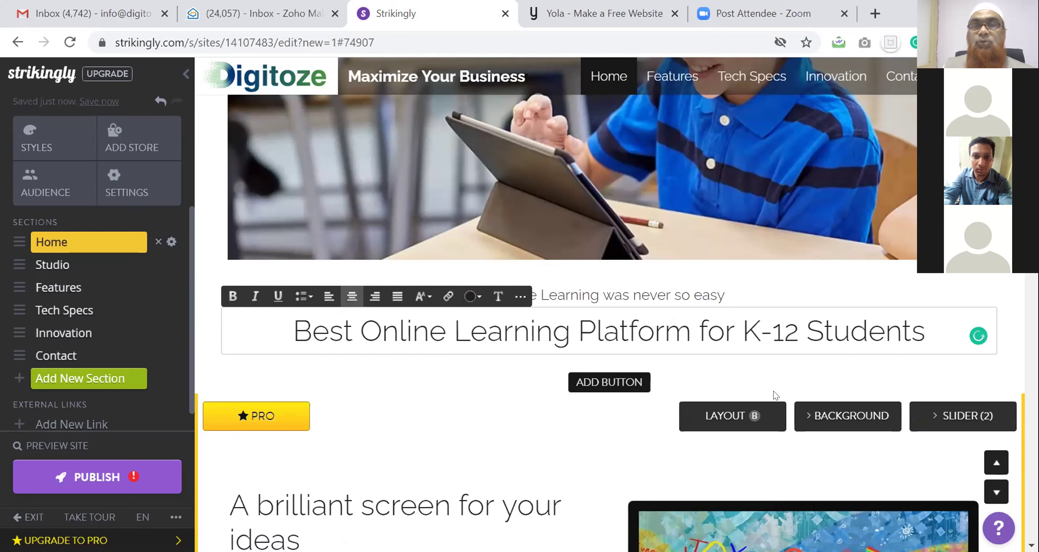
scroll(411, 411, "down", 5)
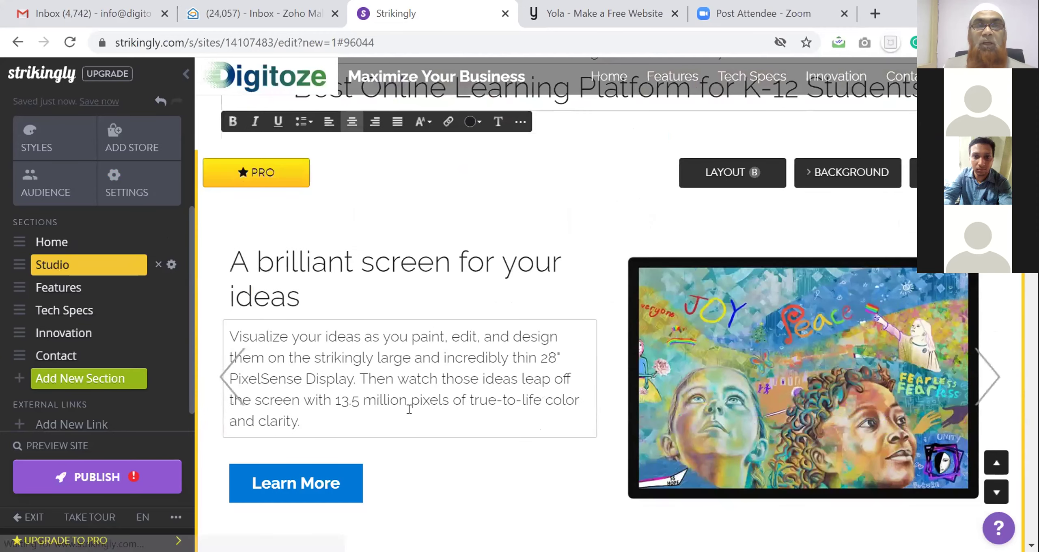
scroll(534, 334, "up", 5)
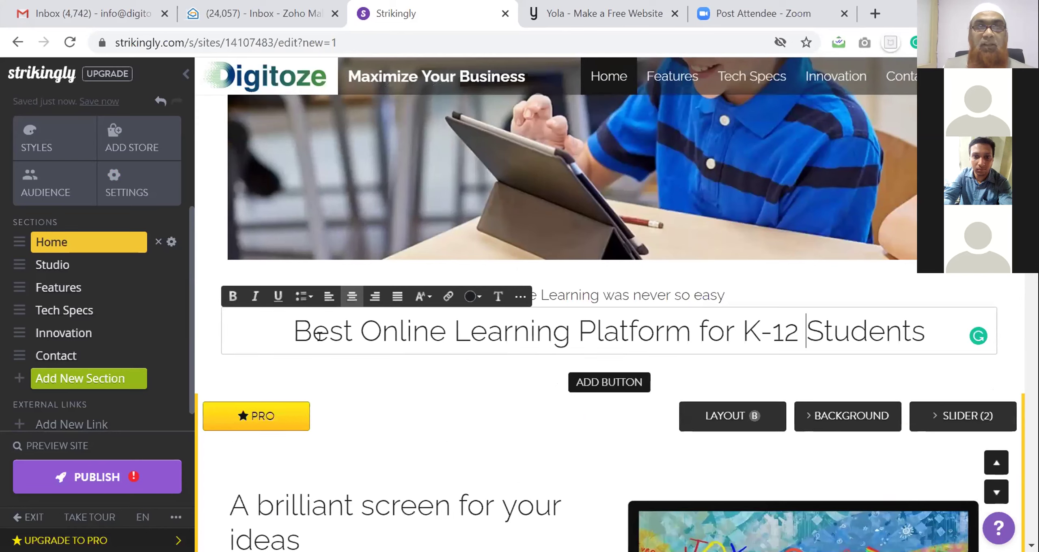
mouse_move(300, 331)
left_mouse_down()
mouse_move(768, 341)
mouse_move(920, 333)
mouse_move(909, 333)
left_mouse_up()
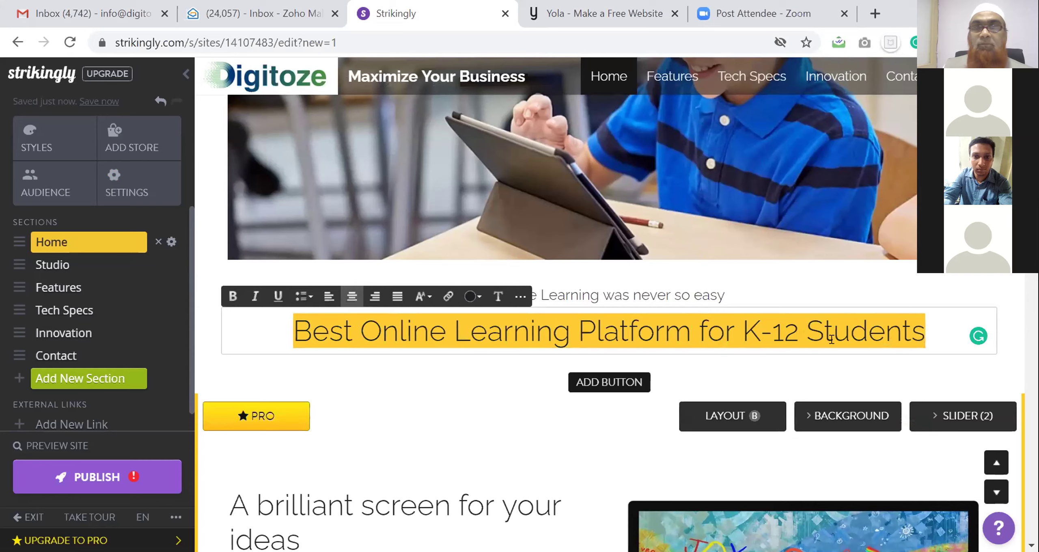
Try Large then Normal heading size, and set the title font to Bad Script
left_click(422, 297)
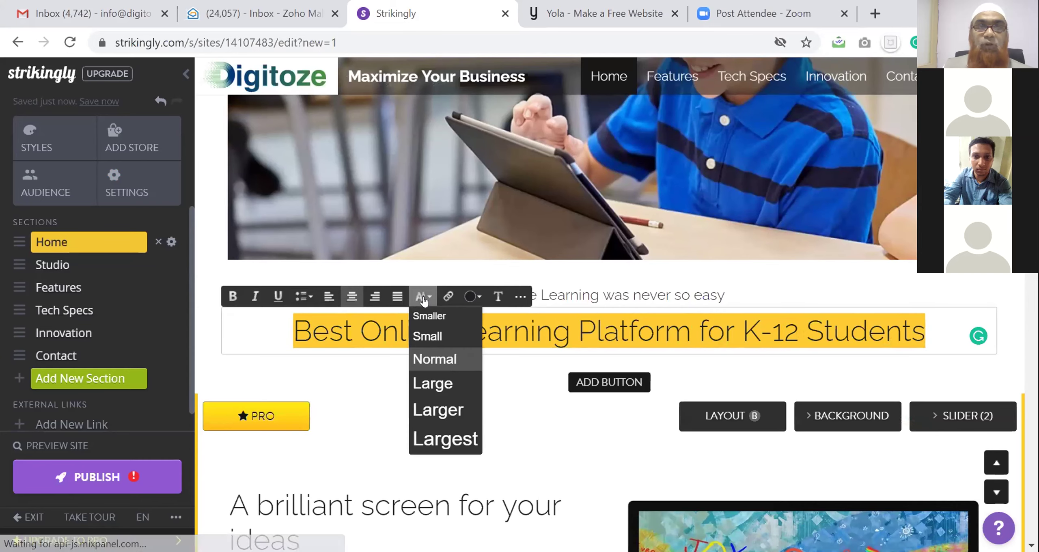
left_click(428, 383)
left_click(422, 299)
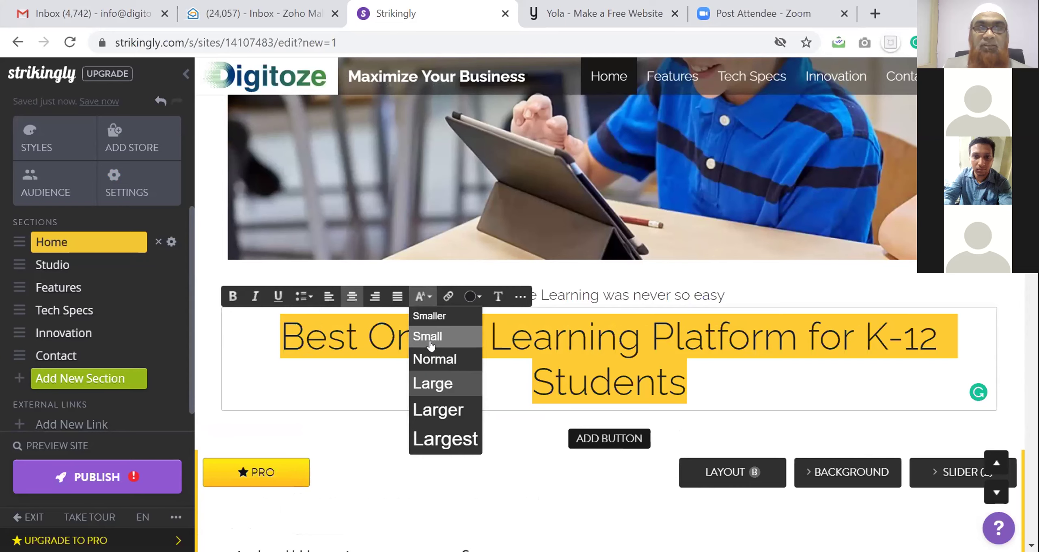
left_click(424, 355)
left_click(512, 298)
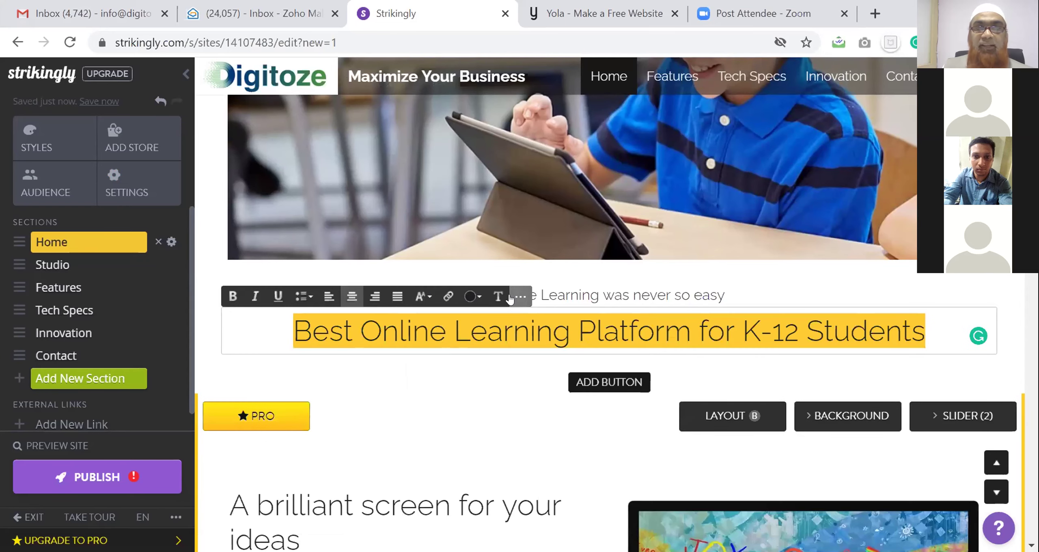
left_click(498, 299)
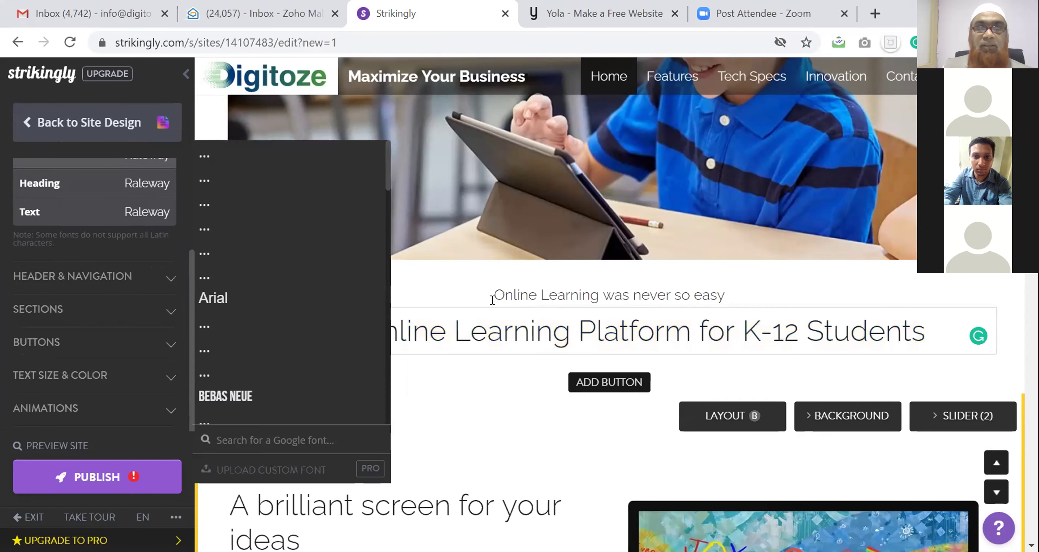
triple_click(524, 328)
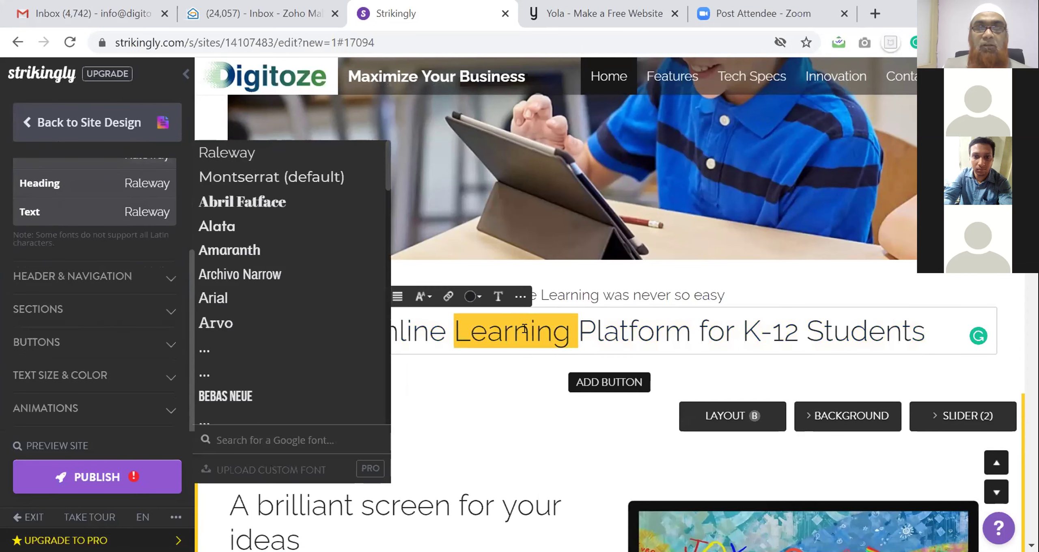
left_click(494, 300)
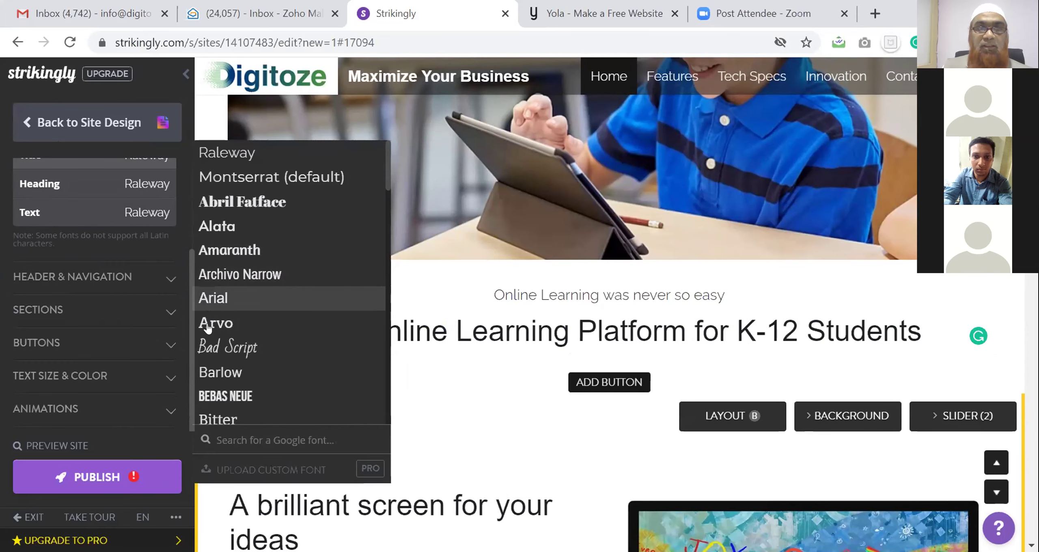
left_click(208, 347)
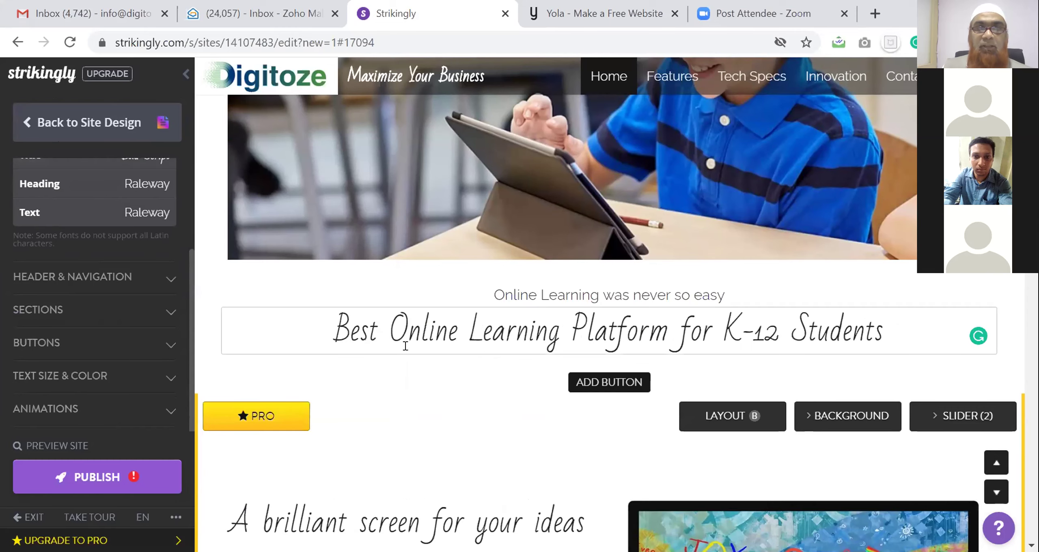
Make the 'Best Online Learning Platform for K-12 Students' heading red
triple_click(501, 331)
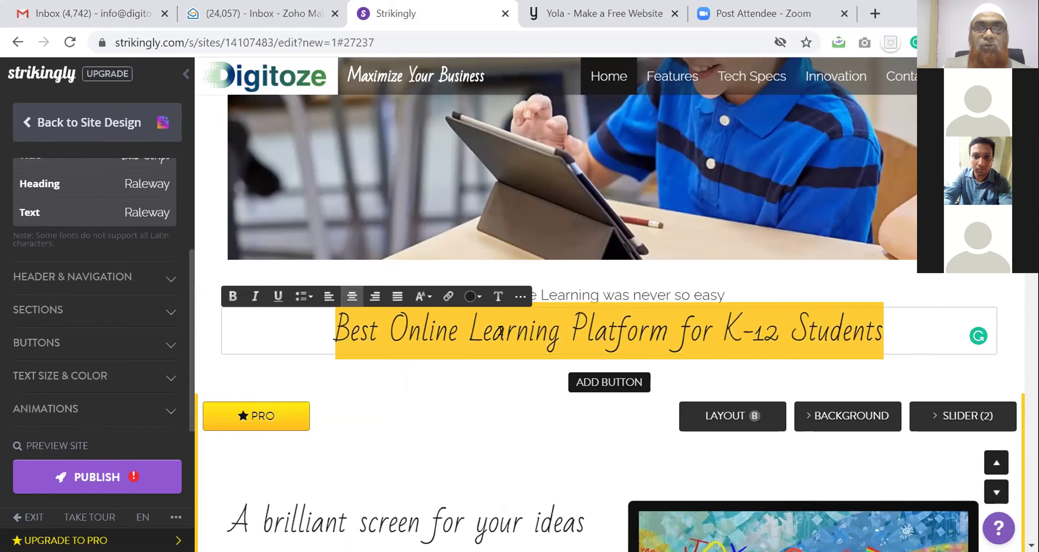
left_click(475, 298)
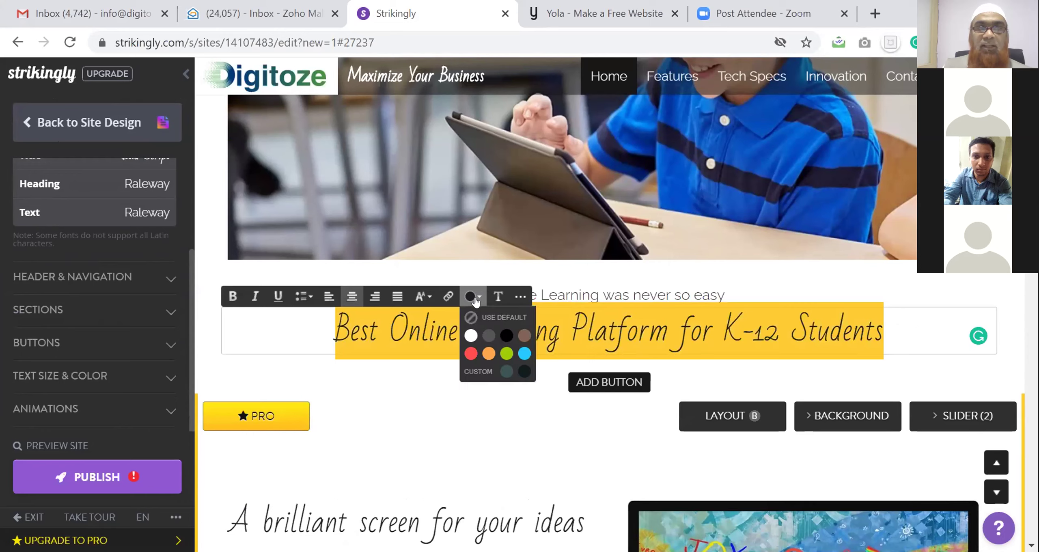
left_click(469, 353)
left_click(488, 385)
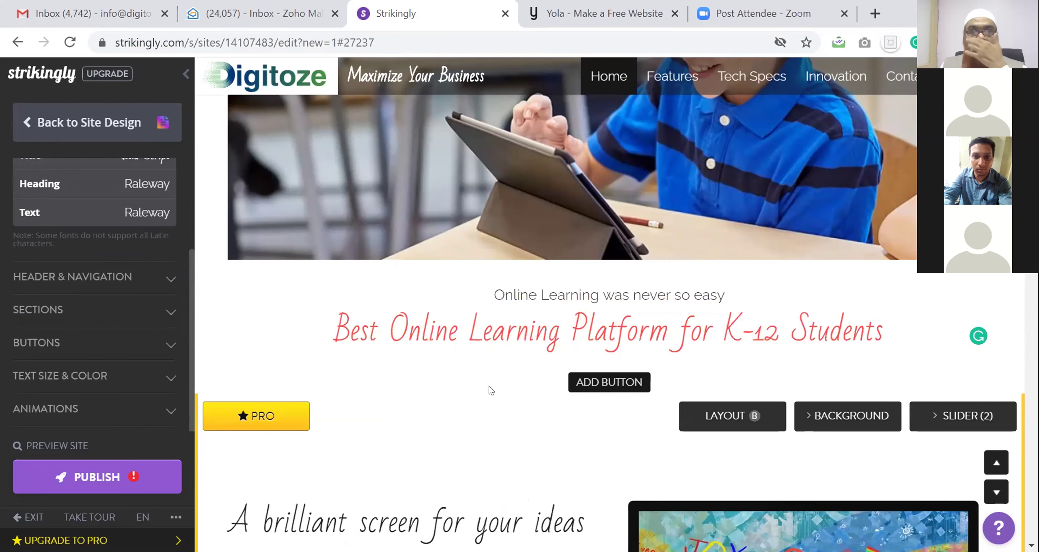
Replace the slide heading 'A brilliant screen for your ideas' with 'Unwind the endless WOrld'
scroll(489, 385, "down", 2)
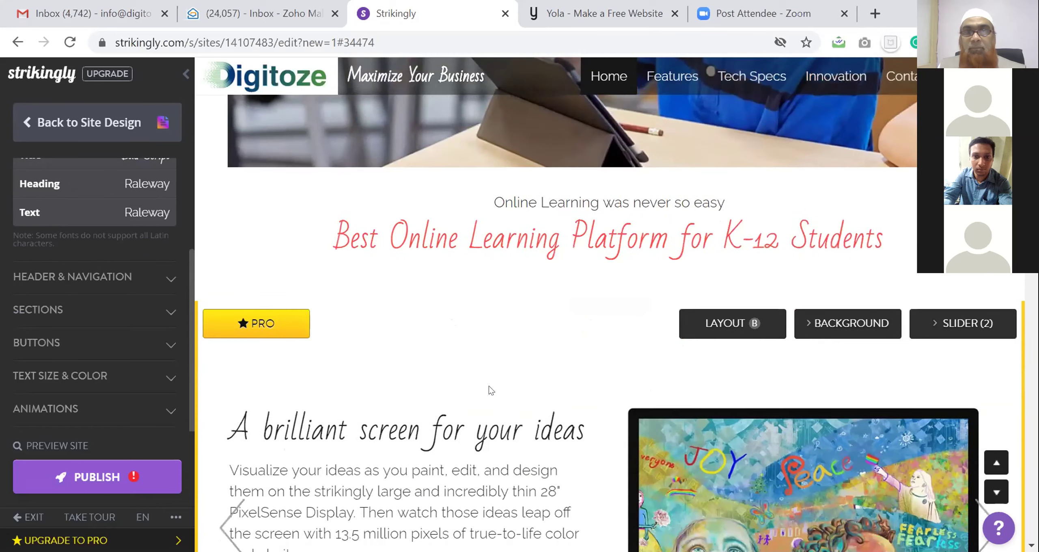
scroll(488, 386, "down", 5)
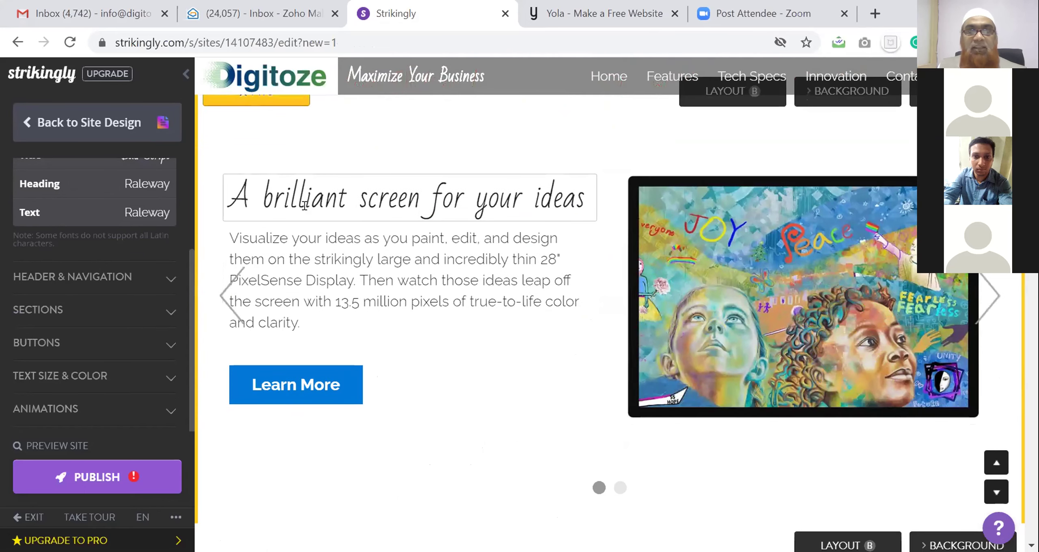
triple_click(421, 200)
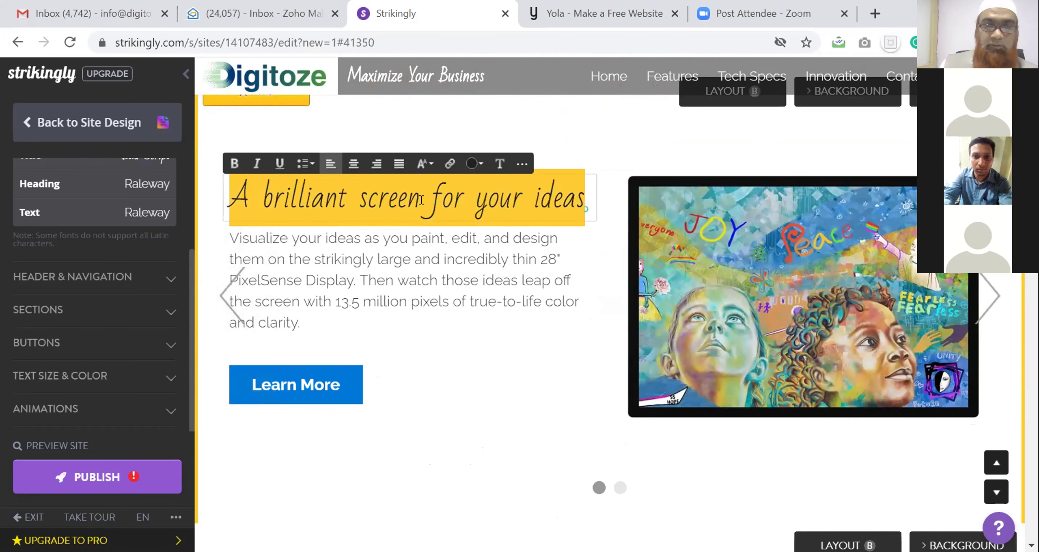
type("Unwind the")
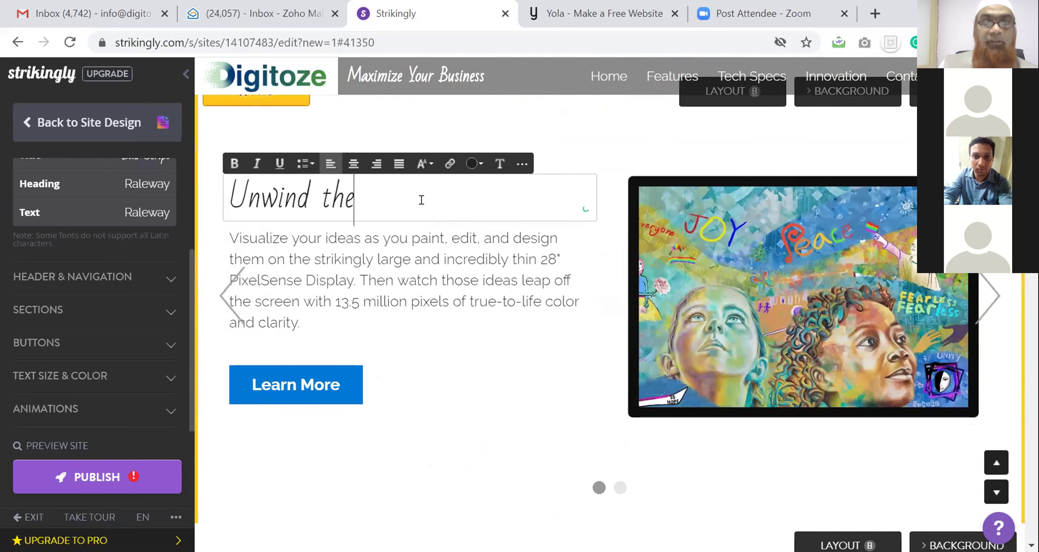
type(" endles")
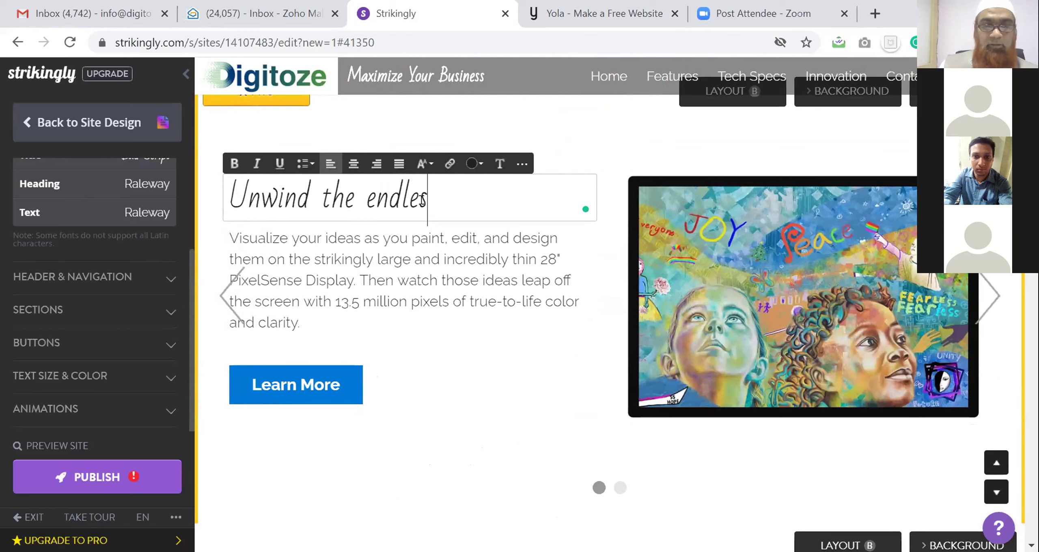
type("s WOrld")
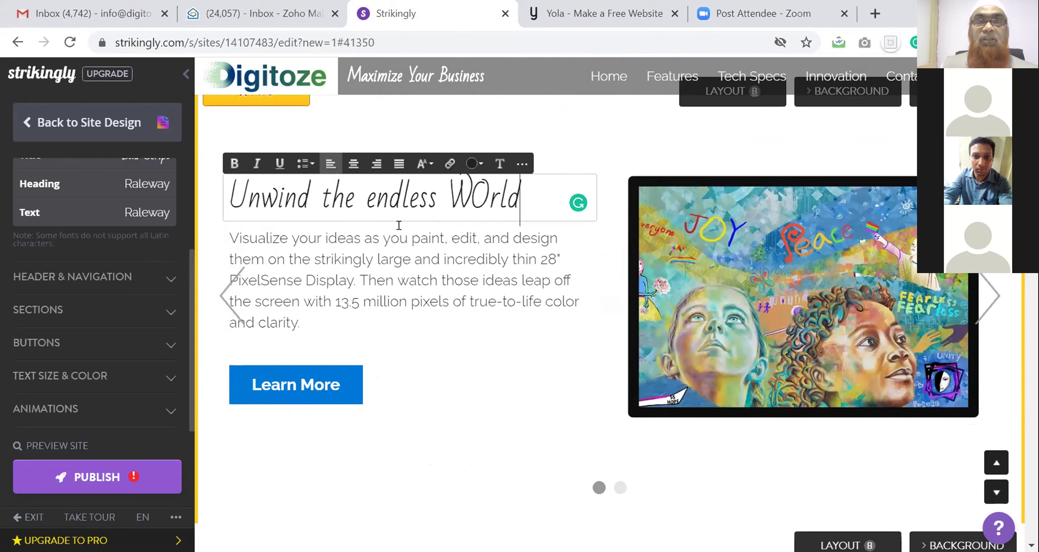
triple_click(394, 244)
double_click(372, 184)
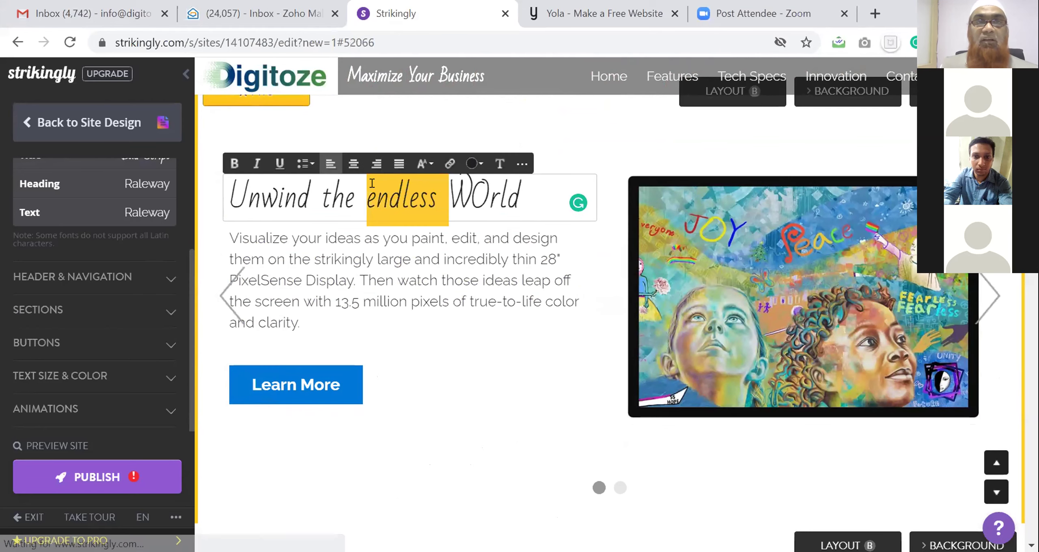
triple_click(372, 189)
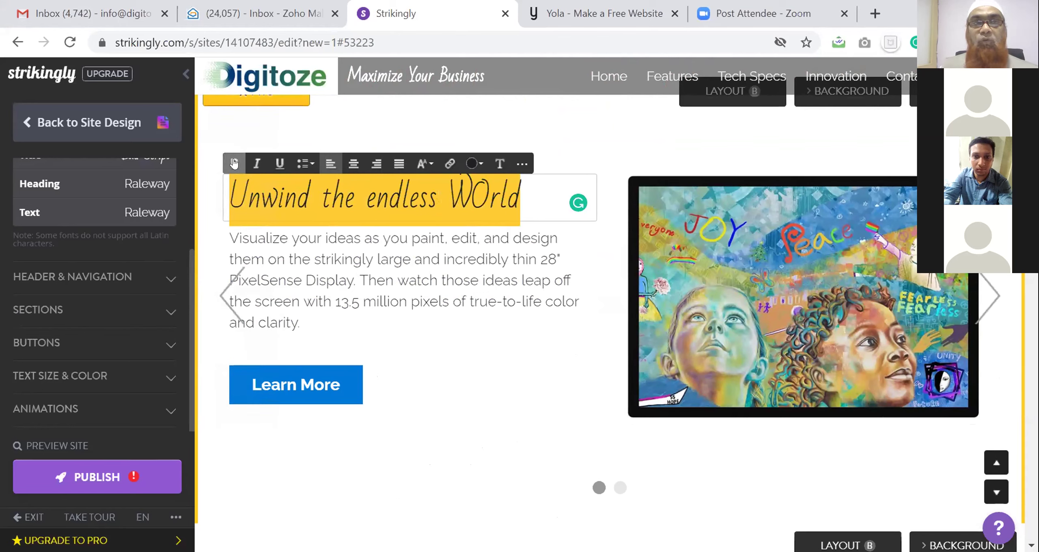
Set the slide heading to Normal size in the Alata font
left_click(431, 167)
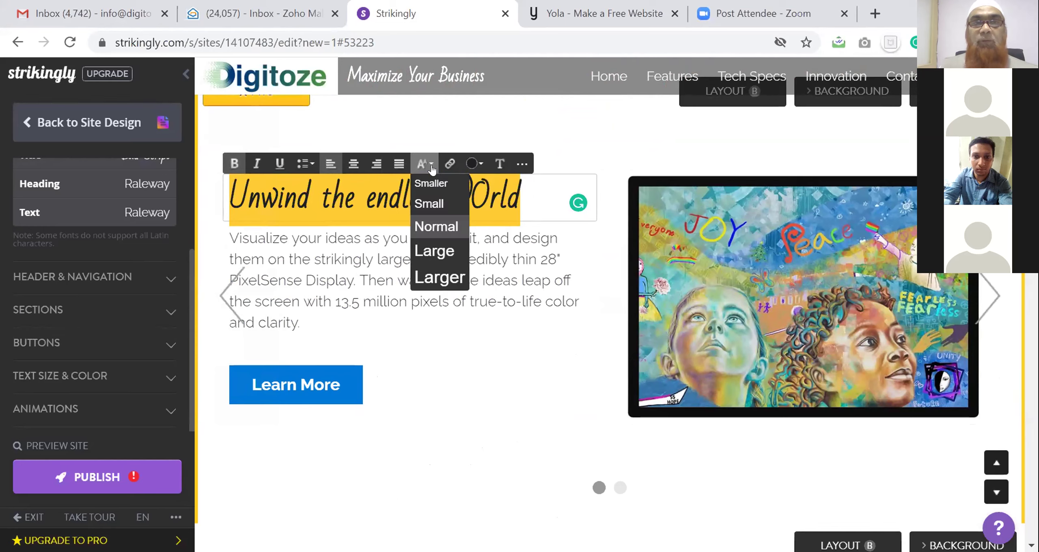
left_click(428, 226)
left_click(500, 163)
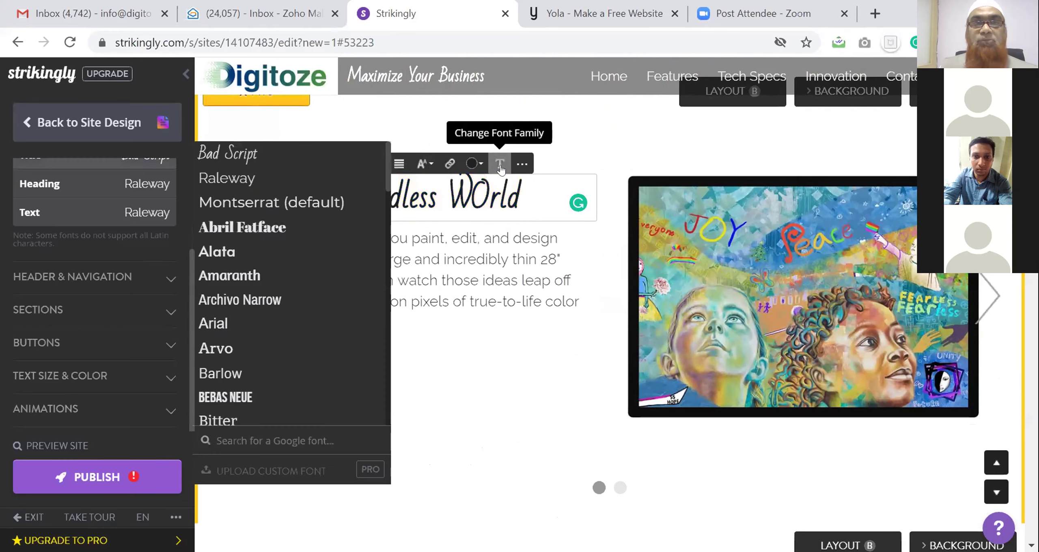
left_click(264, 251)
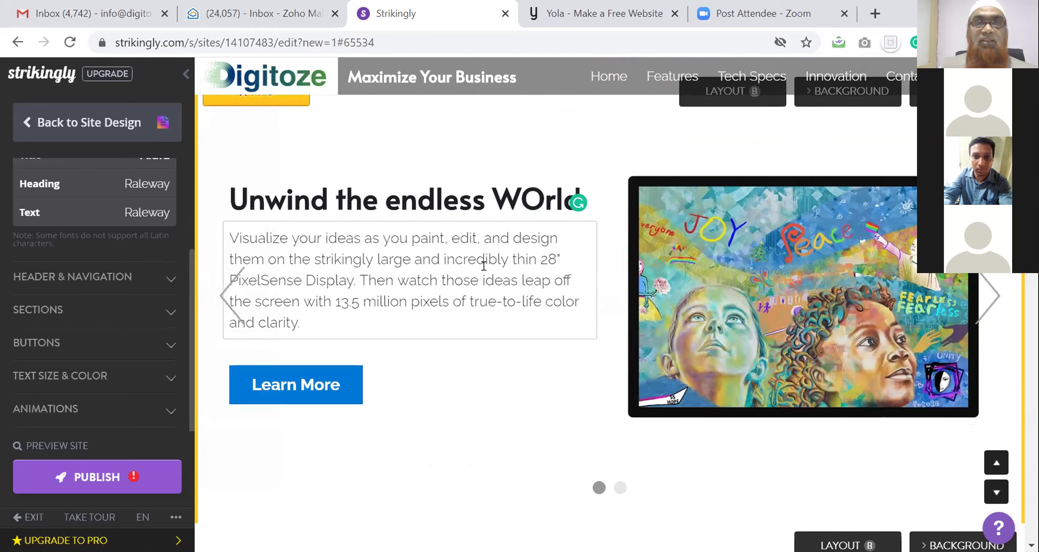
Correct 'WOrld' to 'World' so the heading reads 'Unwind the endless World'
left_click(543, 205)
key("BackSpace")
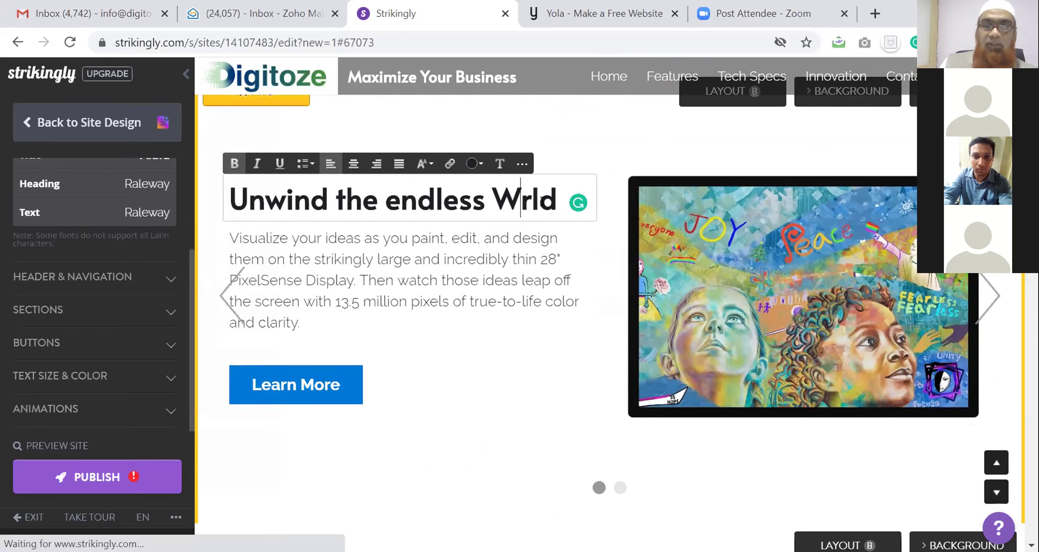
type("o")
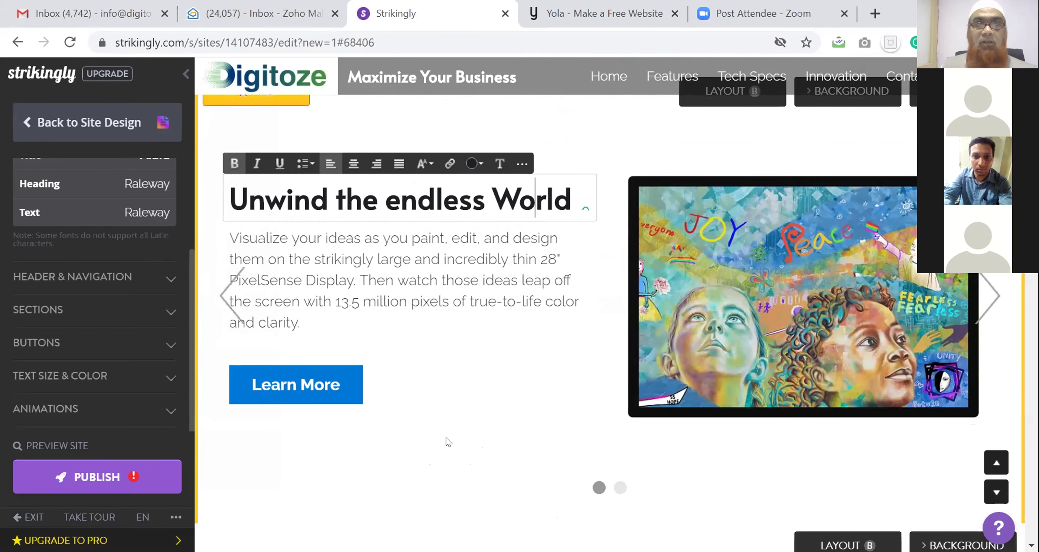
left_click(829, 308)
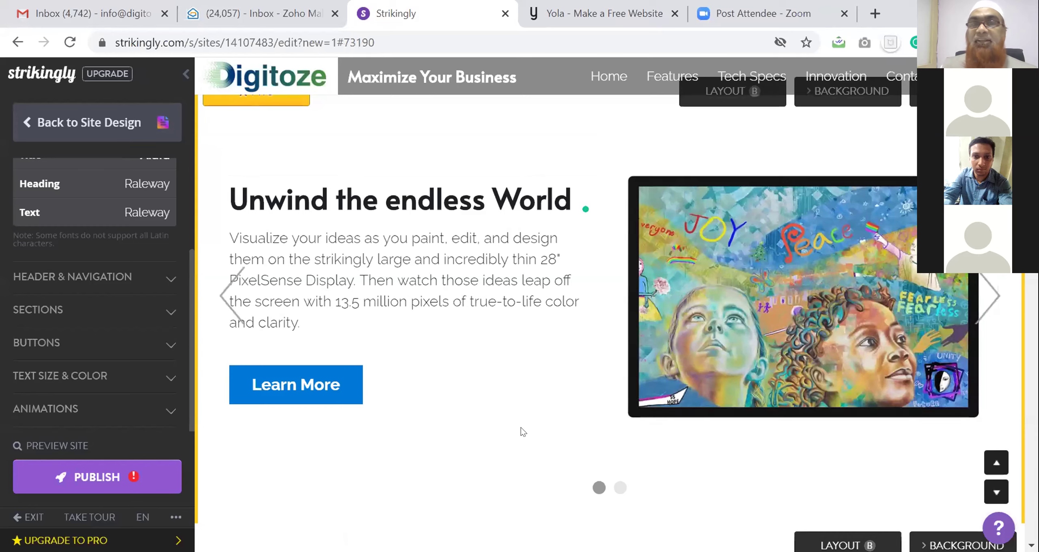
scroll(494, 406, "down", 4)
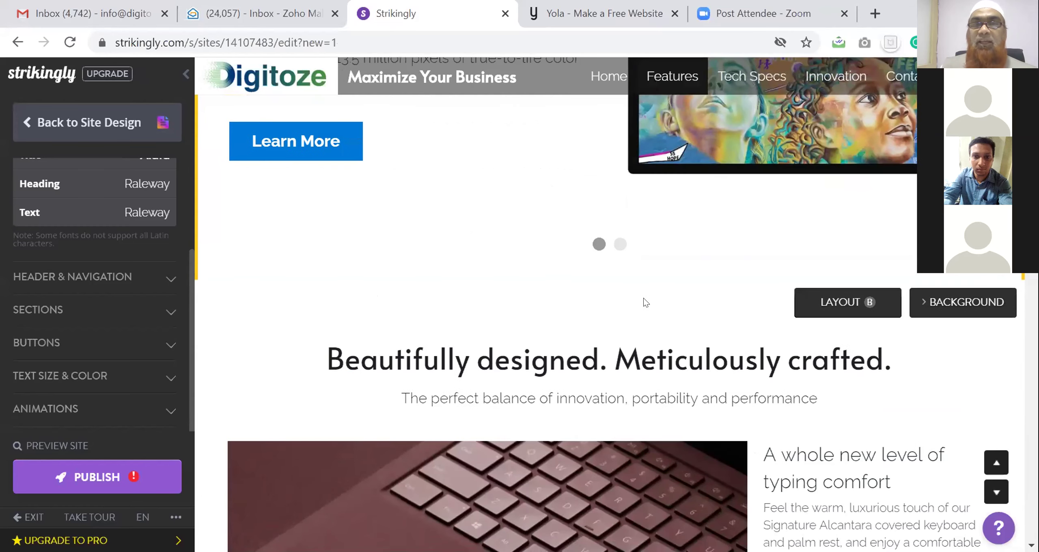
Retitle the second slide 'Online Learning Platform Made Simple' and bring up the monitor picture's options
scroll(643, 298, "up", 2)
left_click(621, 325)
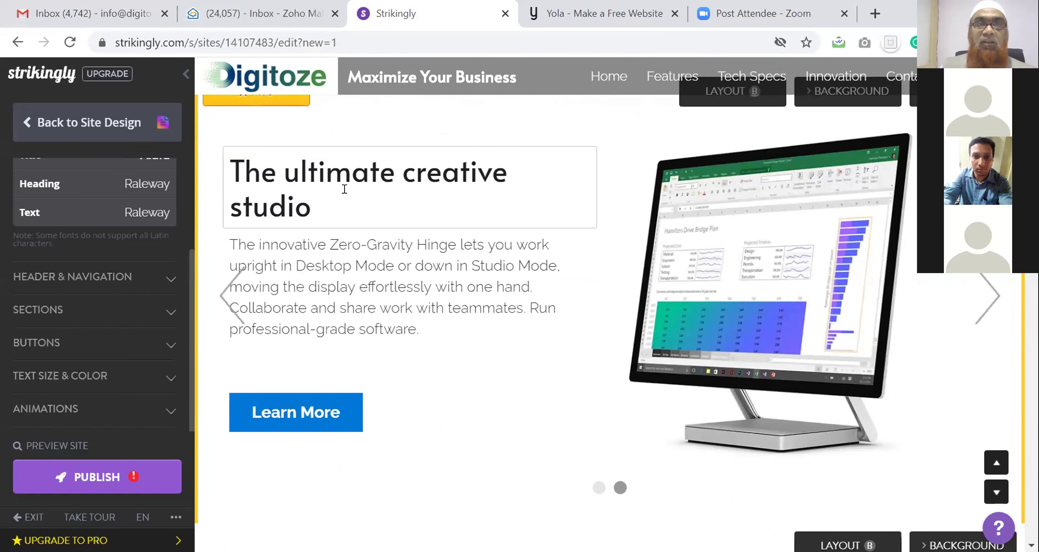
left_click(344, 189)
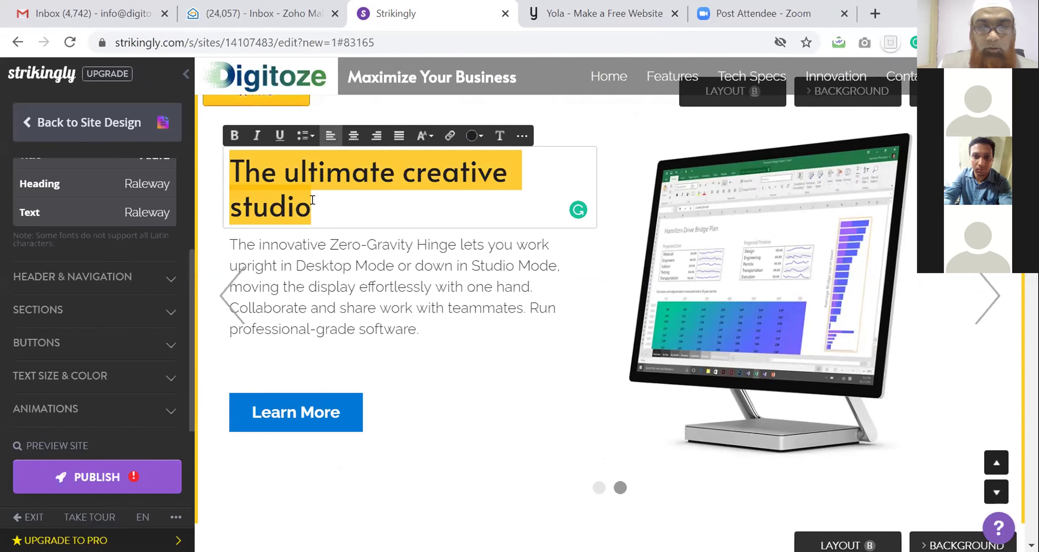
type("Online L")
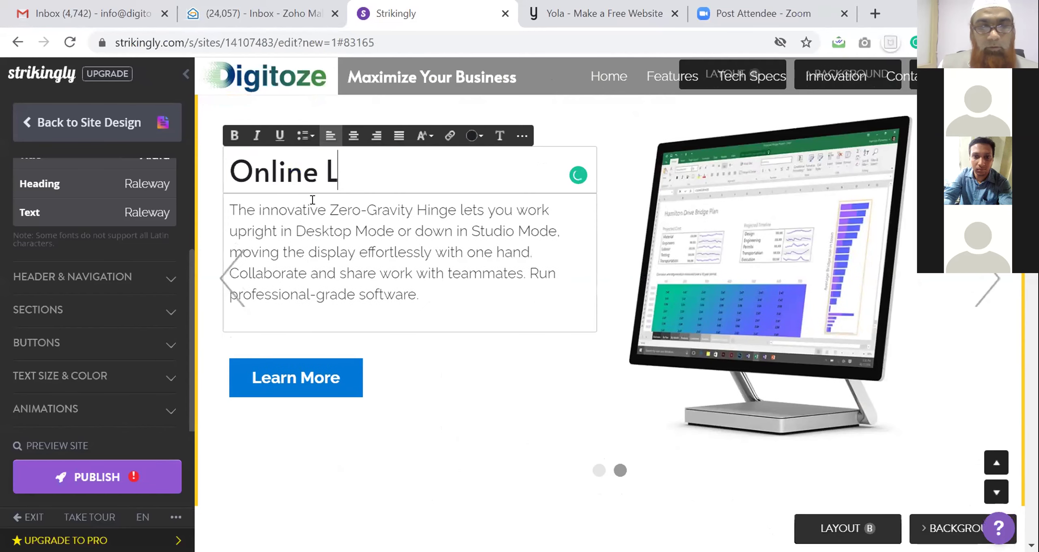
type("earning ")
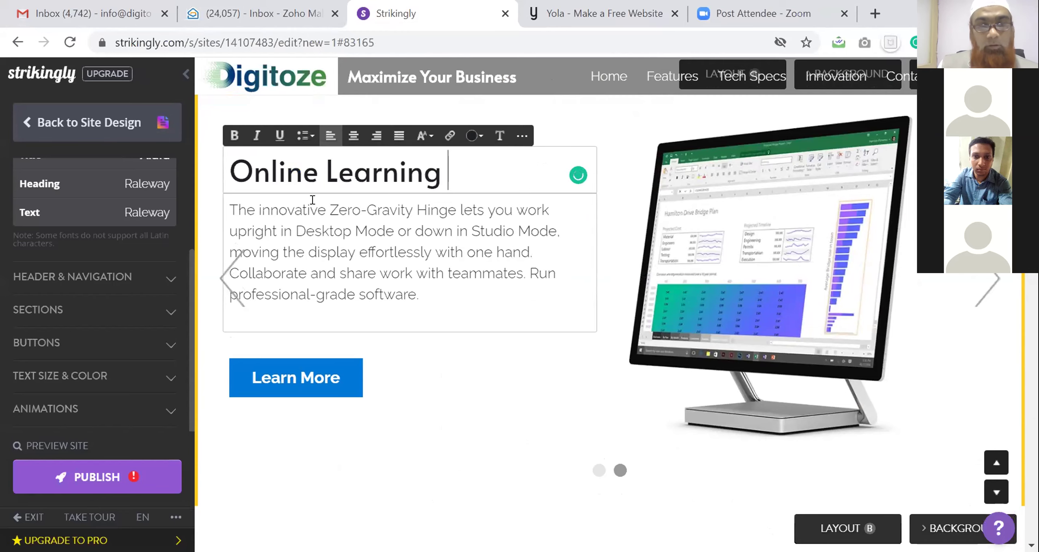
type("Plat")
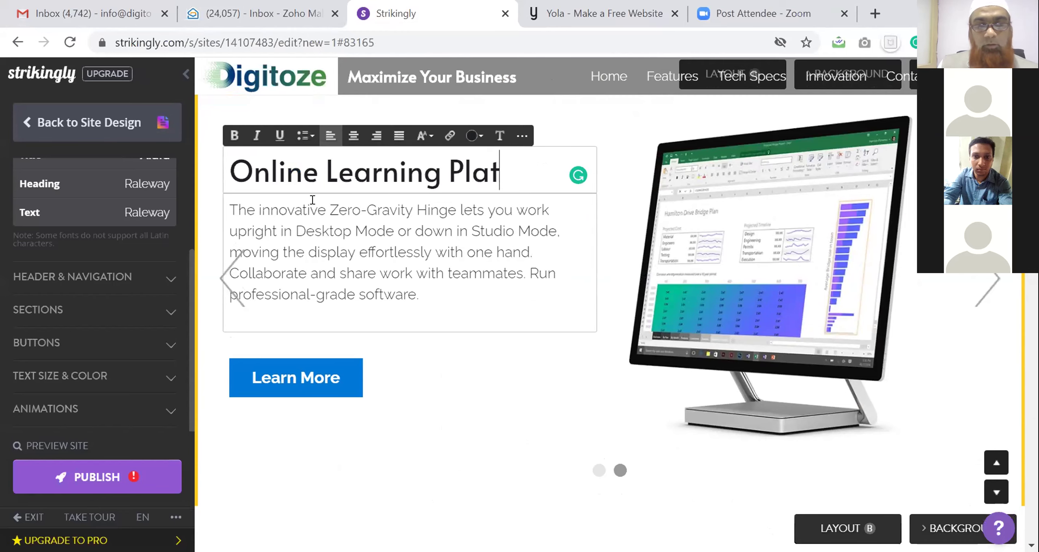
type("form Made ")
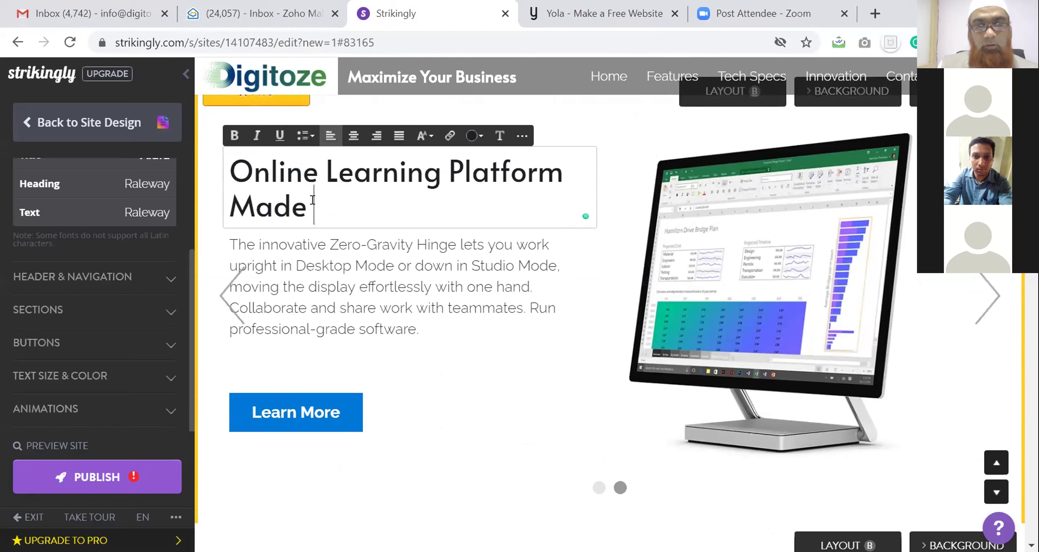
type("Simple")
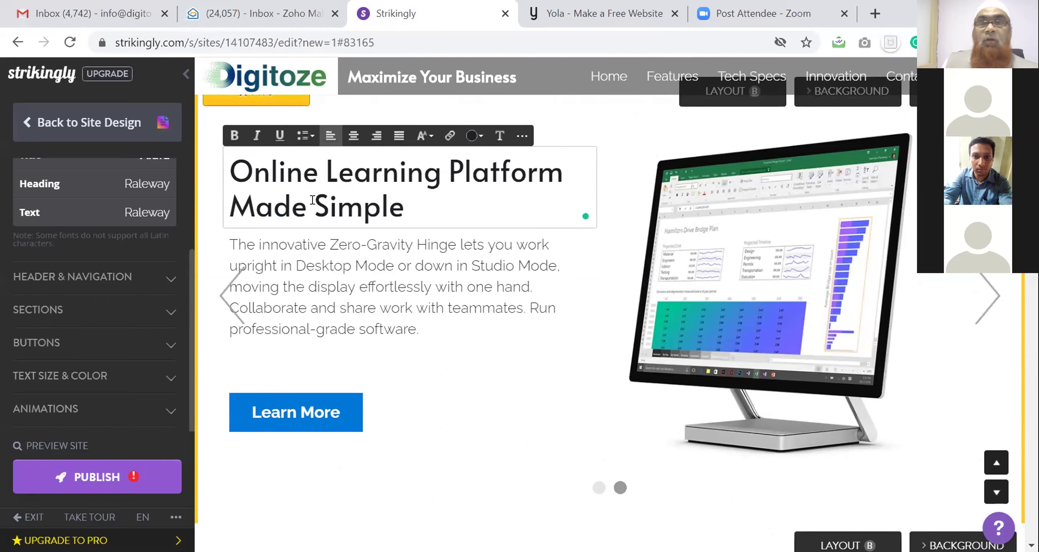
left_click(806, 292)
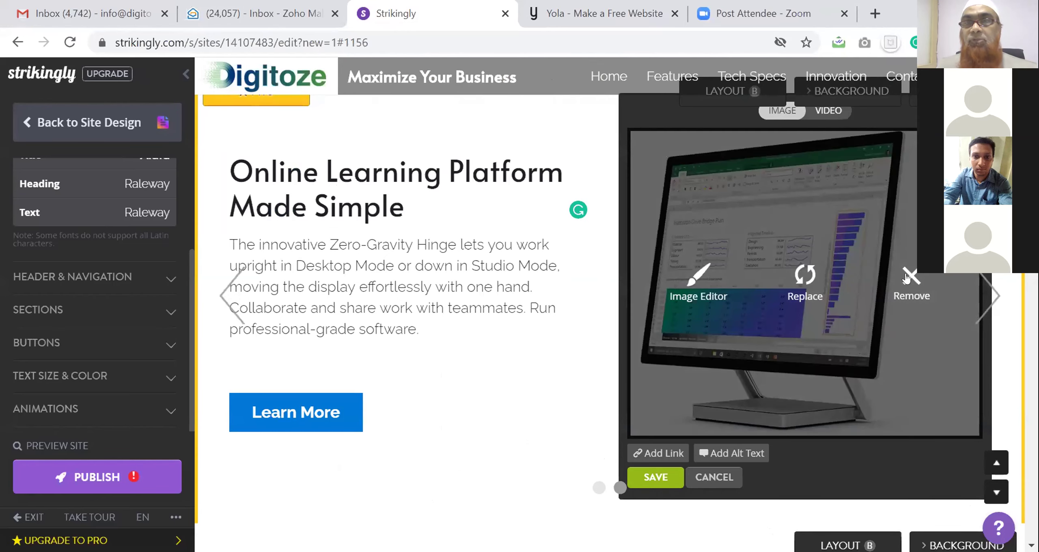
Remove the monitor picture and browse the computer for a replacement image
left_click(908, 277)
scroll(803, 199, "up", 2)
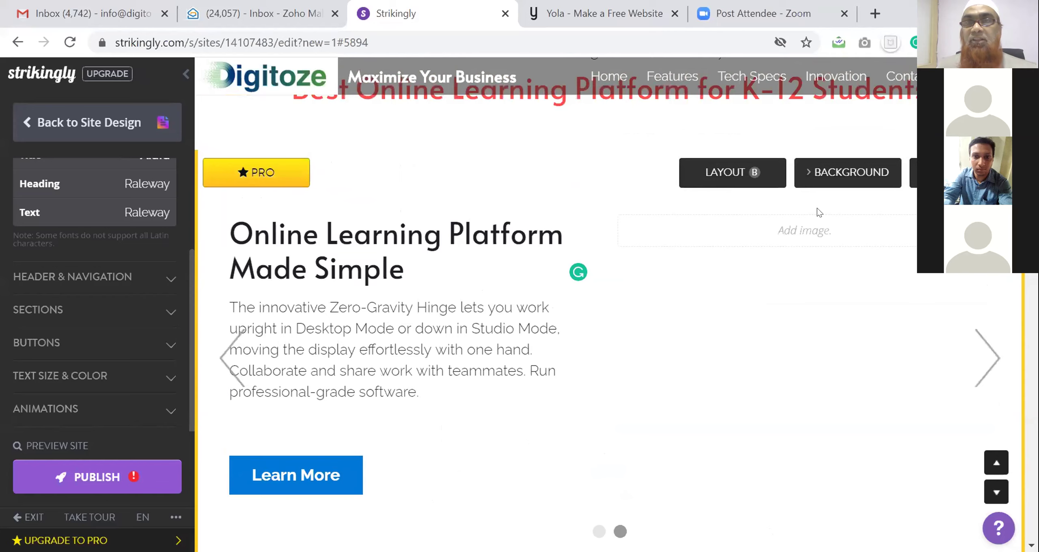
left_click(808, 230)
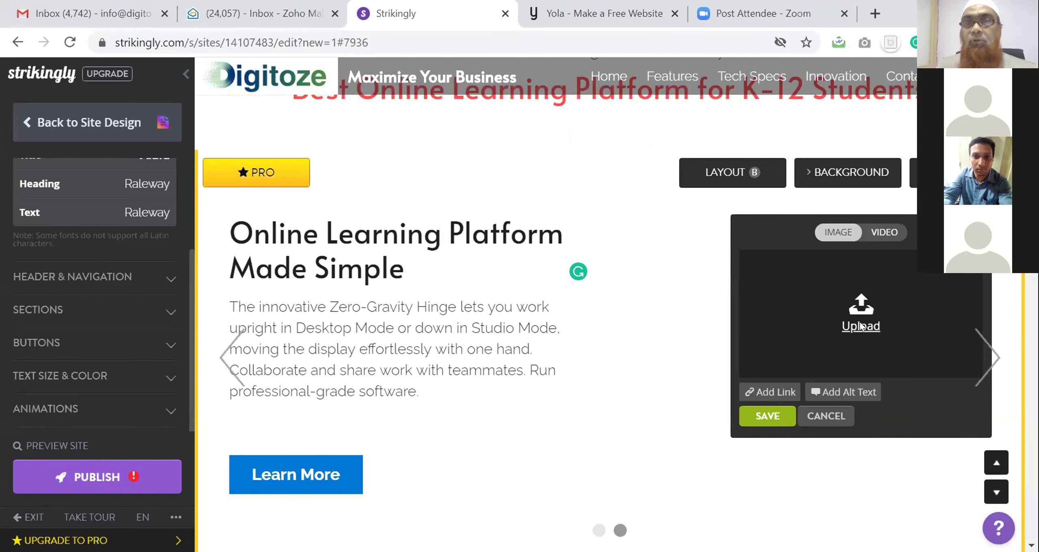
left_click(861, 321)
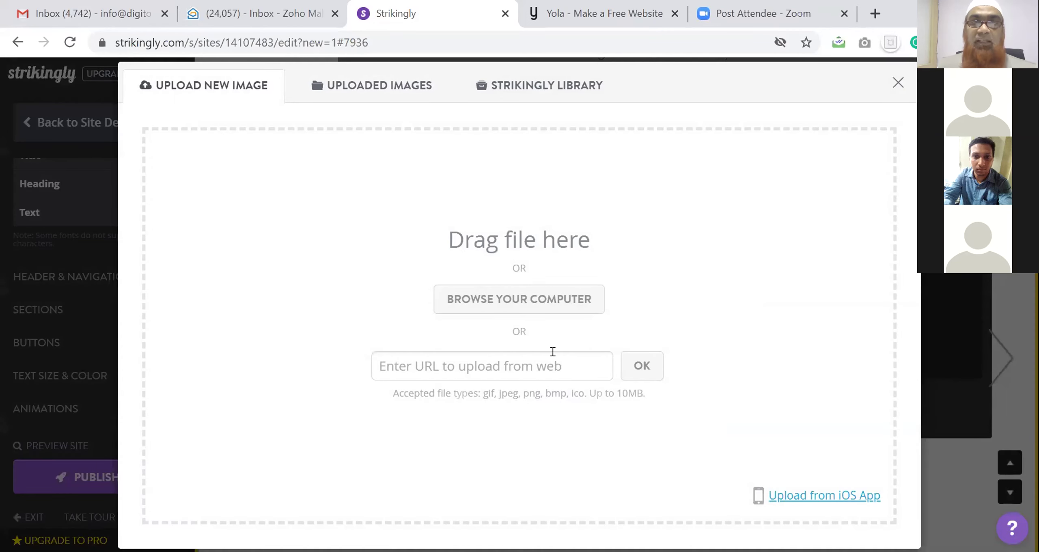
left_click(543, 302)
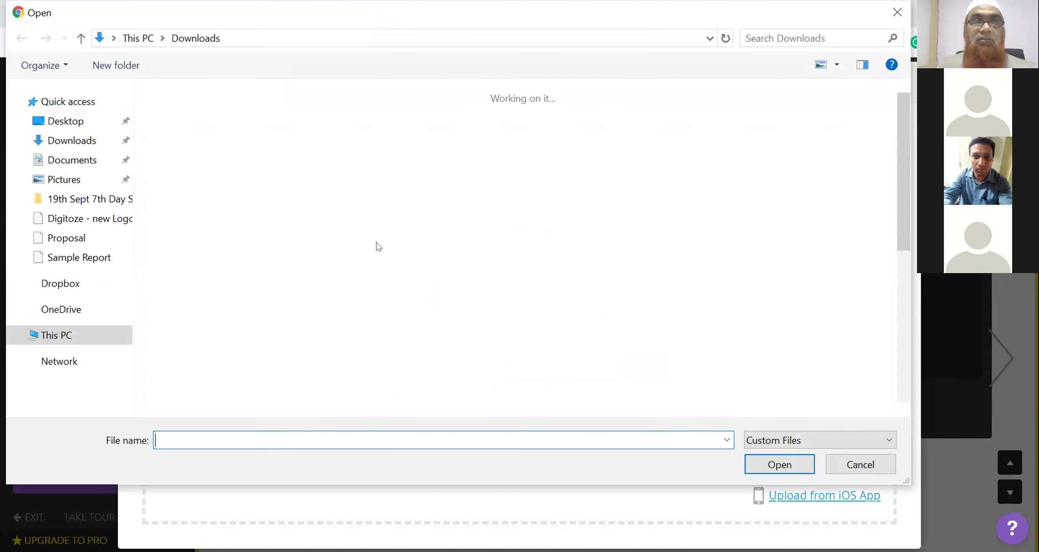
Upload the Final 2 (1) image from Downloads into the second slide
scroll(377, 250, "down", 2)
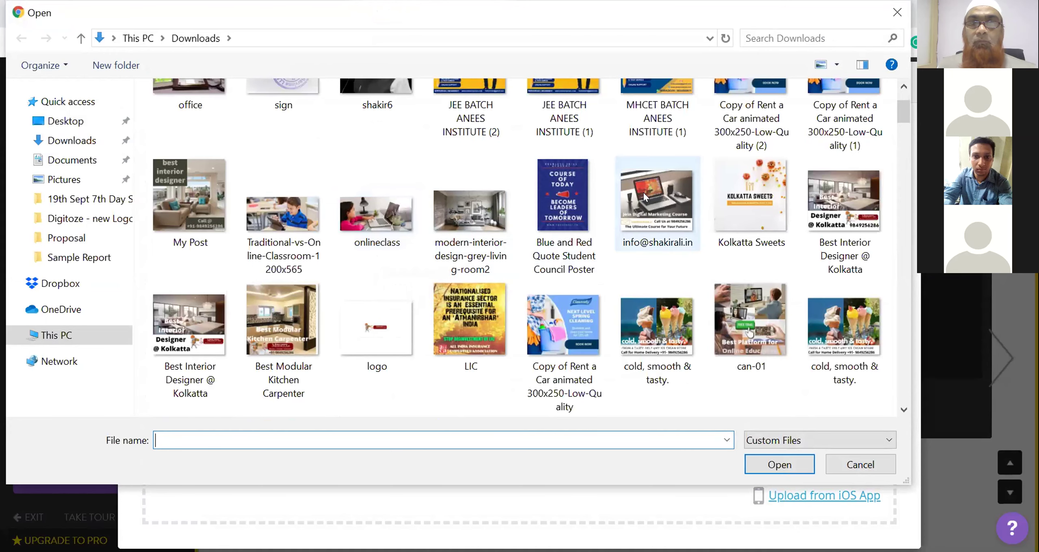
scroll(645, 198, "down", 5)
scroll(646, 198, "down", 15)
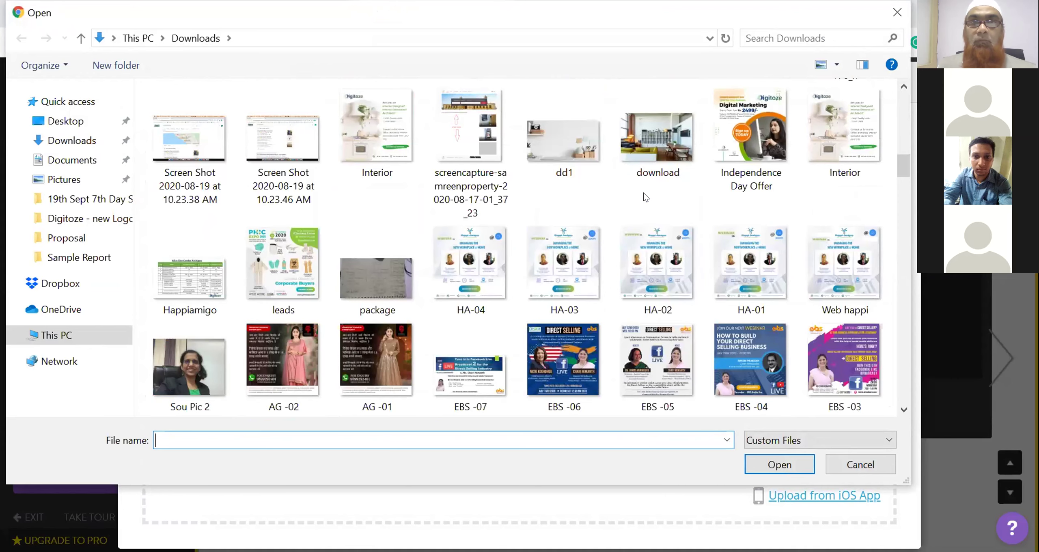
scroll(646, 198, "down", 6)
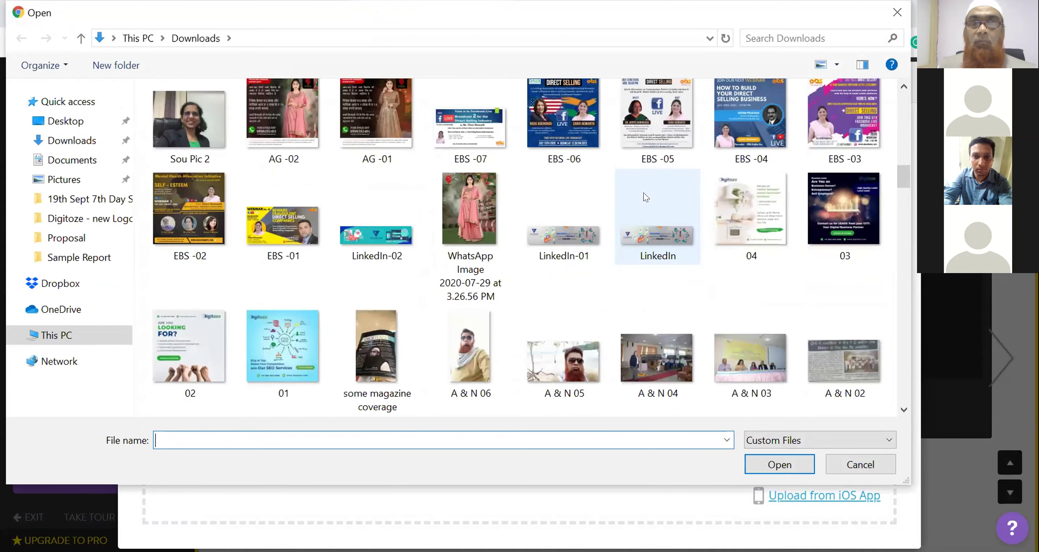
scroll(645, 198, "down", 3)
scroll(645, 198, "down", 3)
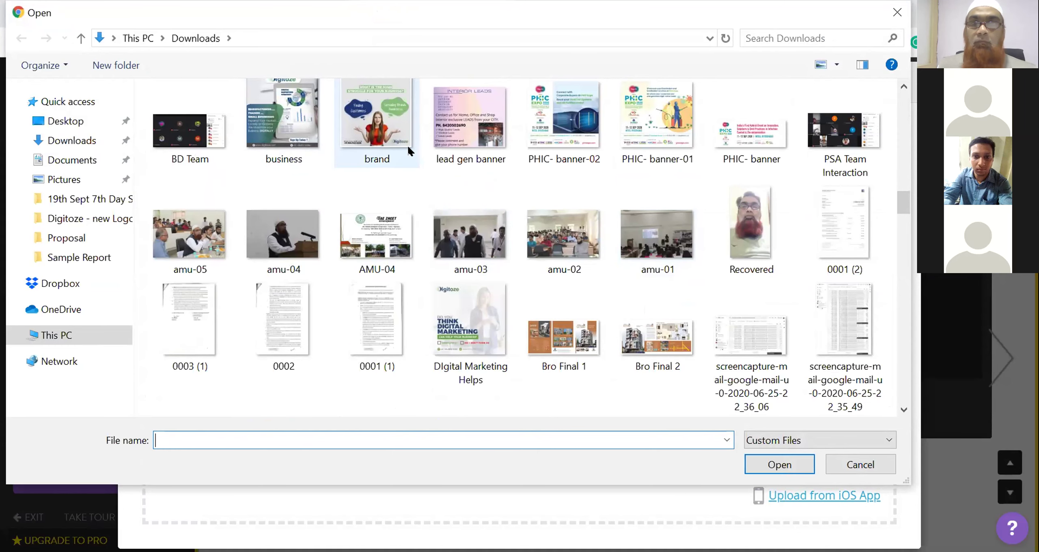
scroll(408, 146, "down", 5)
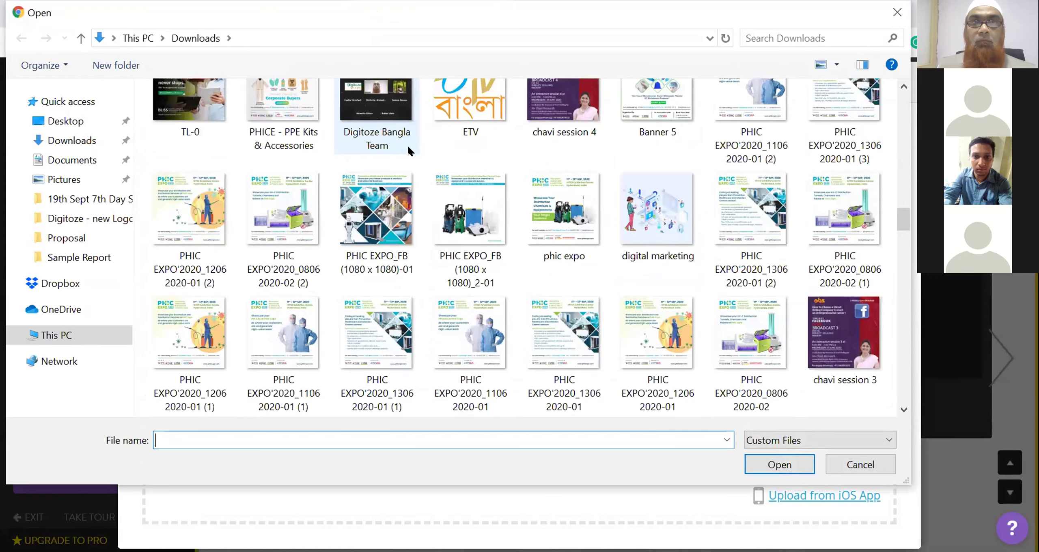
scroll(409, 150, "down", 3)
scroll(409, 150, "down", 3)
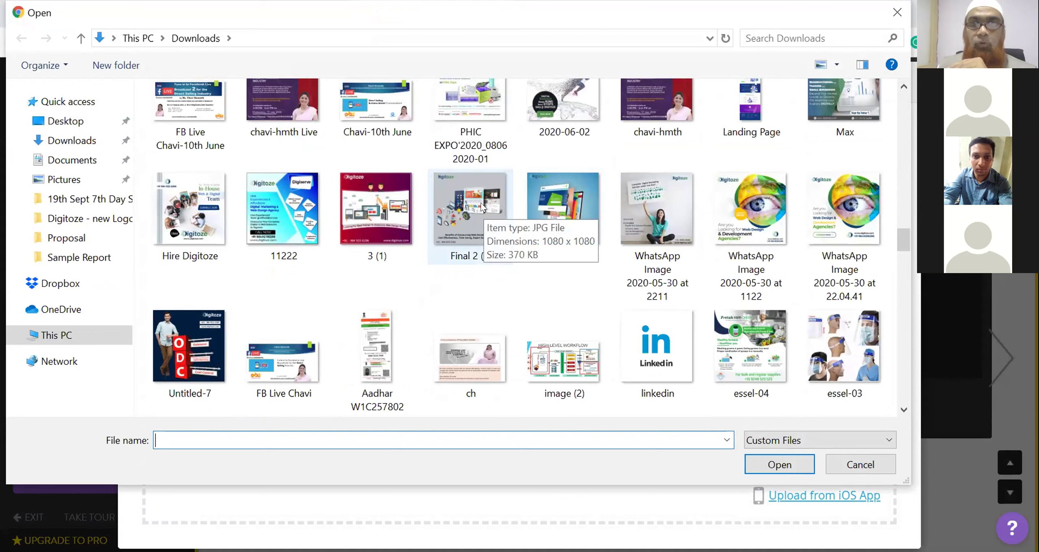
left_click(482, 206)
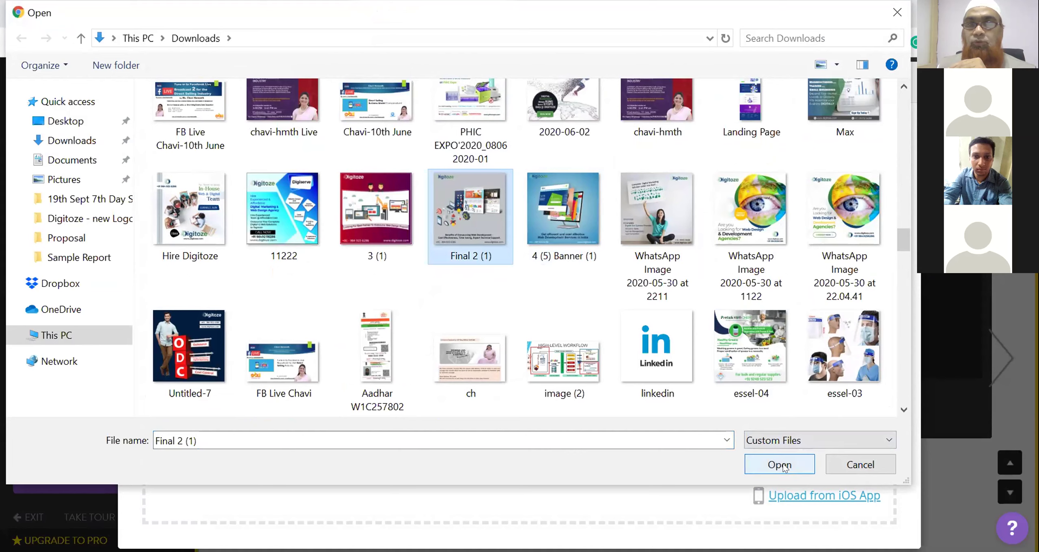
left_click(779, 464)
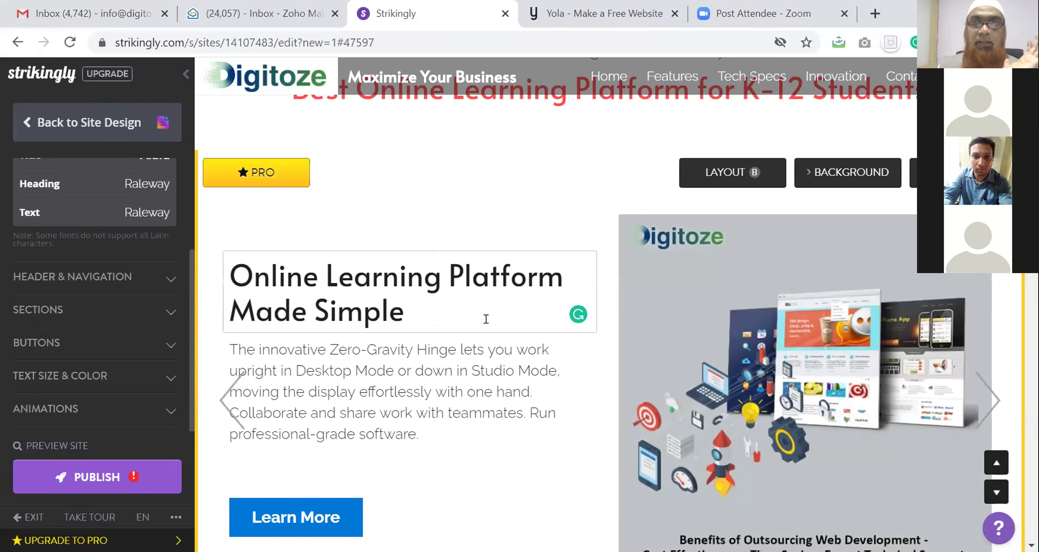
scroll(486, 318, "down", 4)
scroll(486, 319, "down", 4)
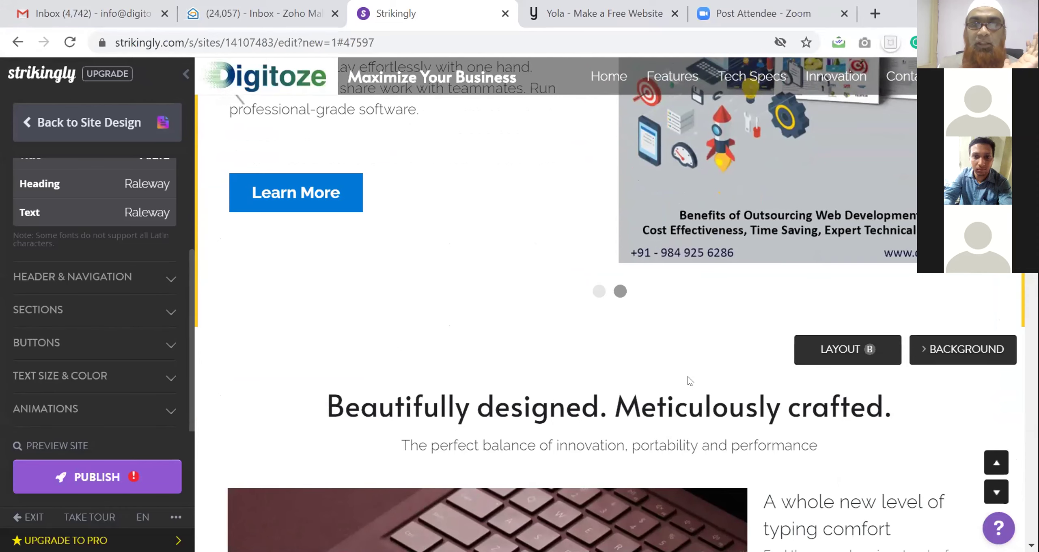
scroll(688, 377, "down", 4)
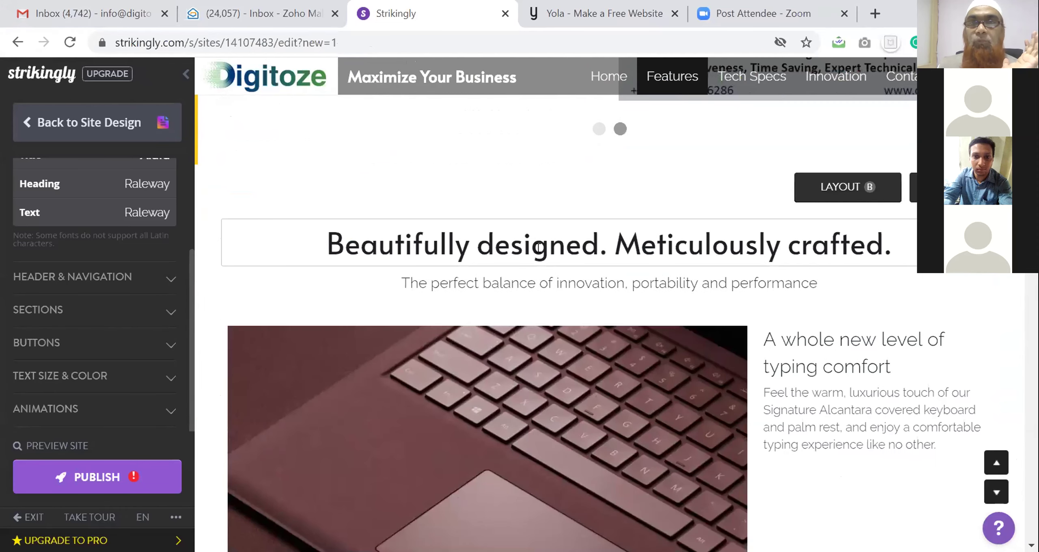
scroll(538, 248, "up", 4)
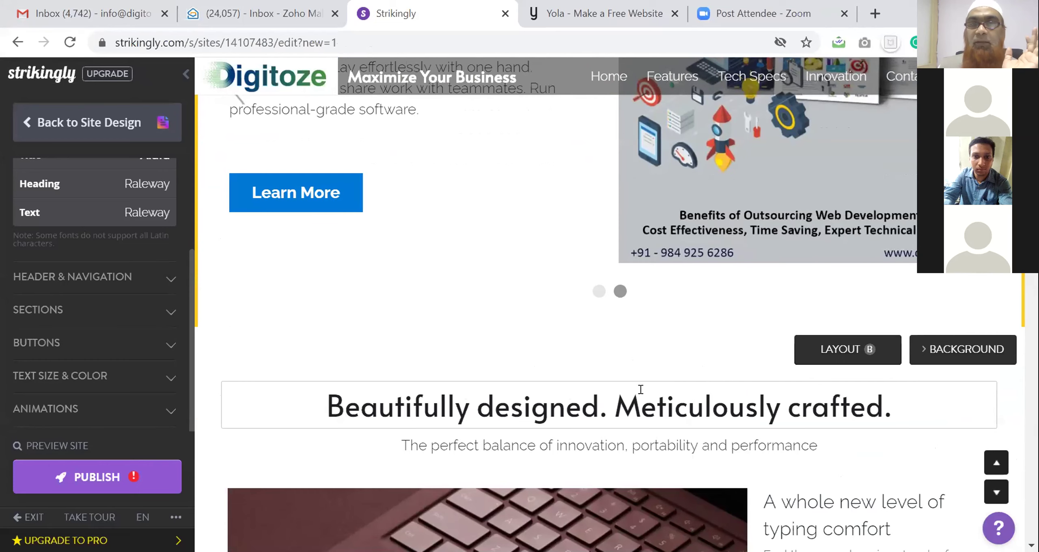
scroll(638, 397, "down", 8)
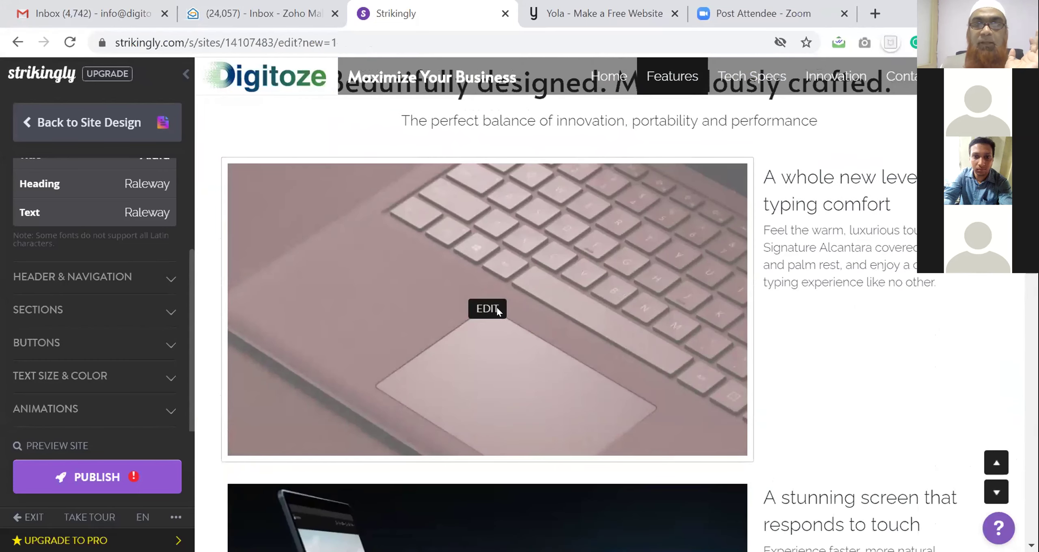
Delete the keyboard image from the first feature item and switch its slot to video
left_click(493, 309)
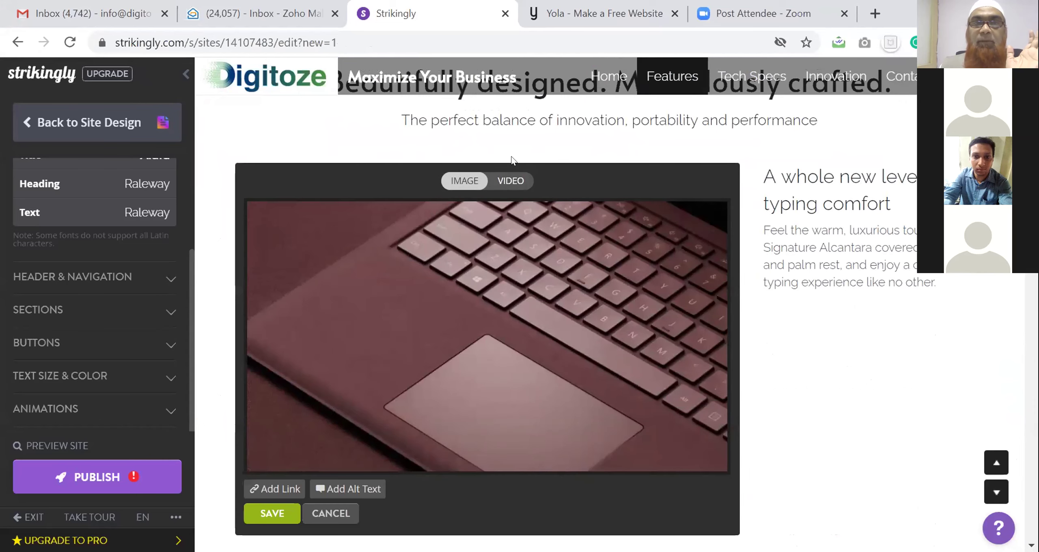
mouse_move(507, 318)
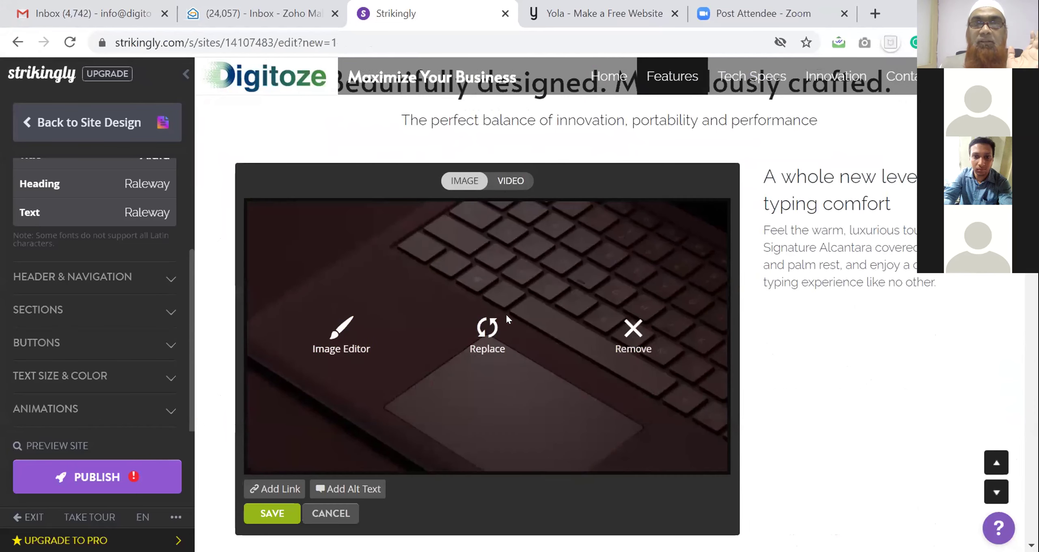
left_click(632, 352)
left_click(490, 176)
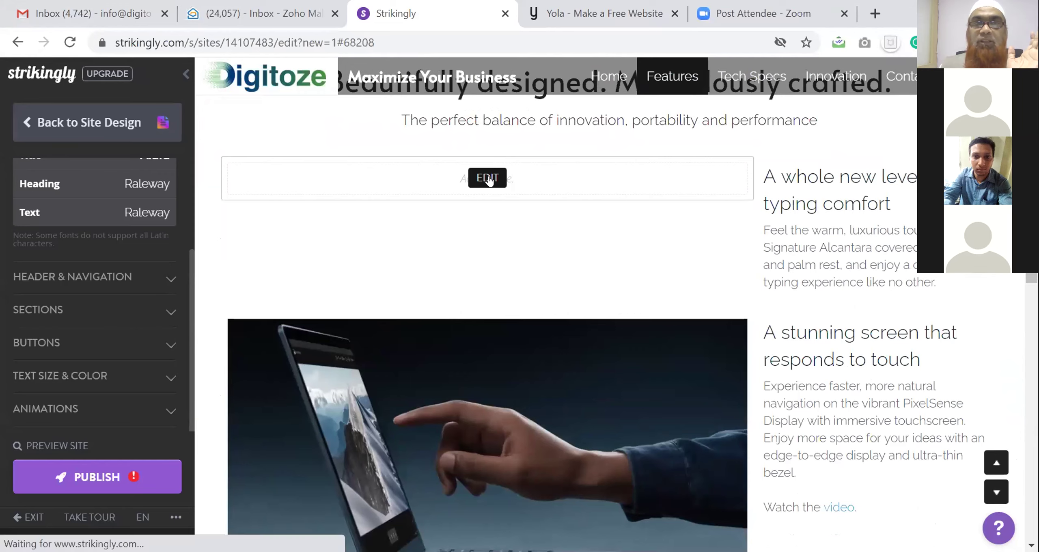
left_click(512, 181)
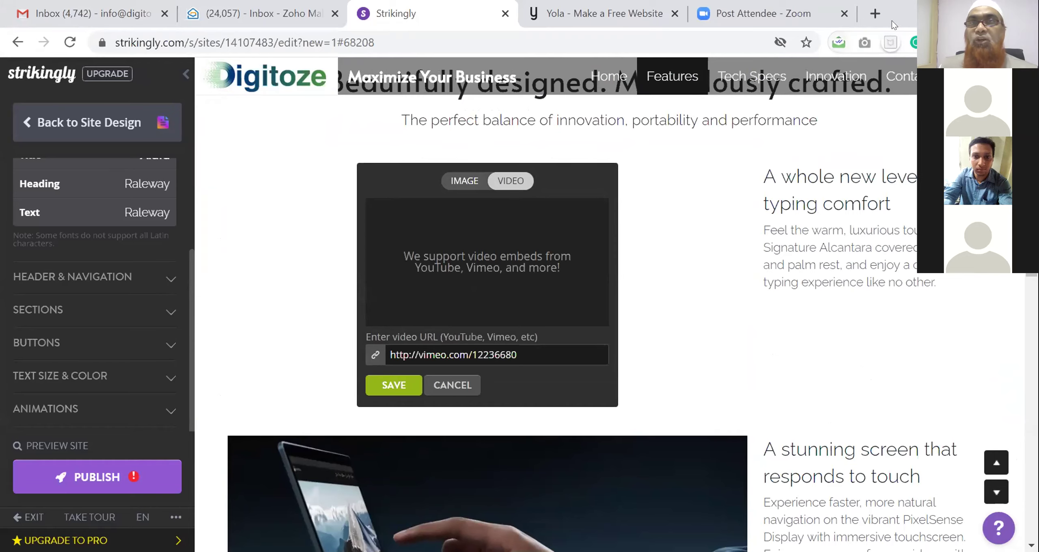
In a new tab, browse the Digitoze Consulting YouTube channel's Videos list
left_click(875, 13)
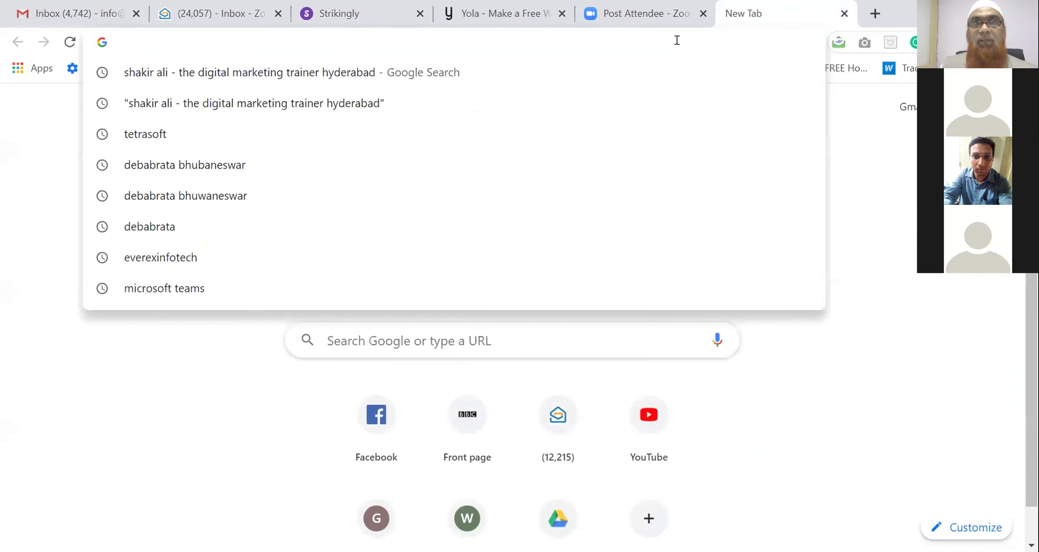
type("y")
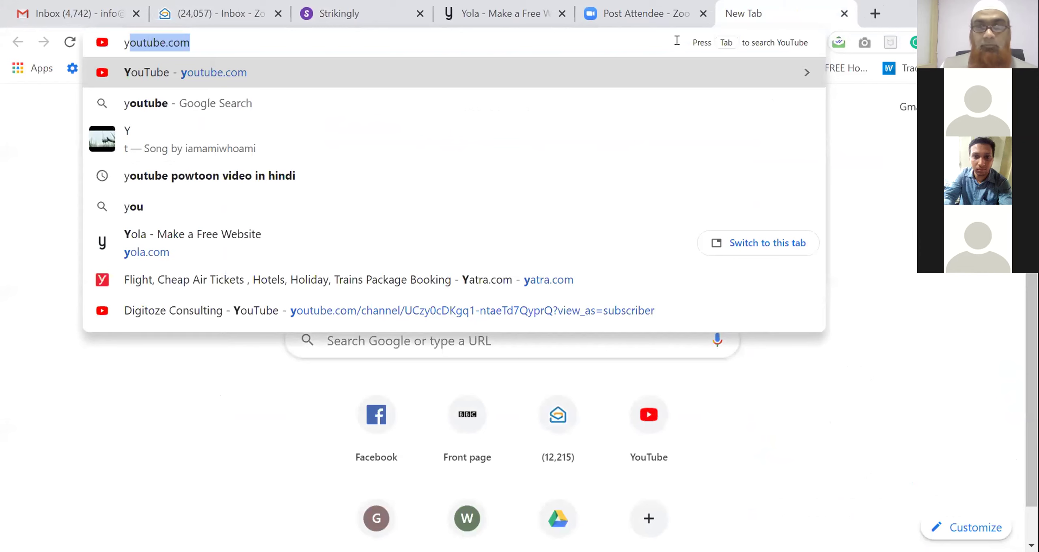
type("outube")
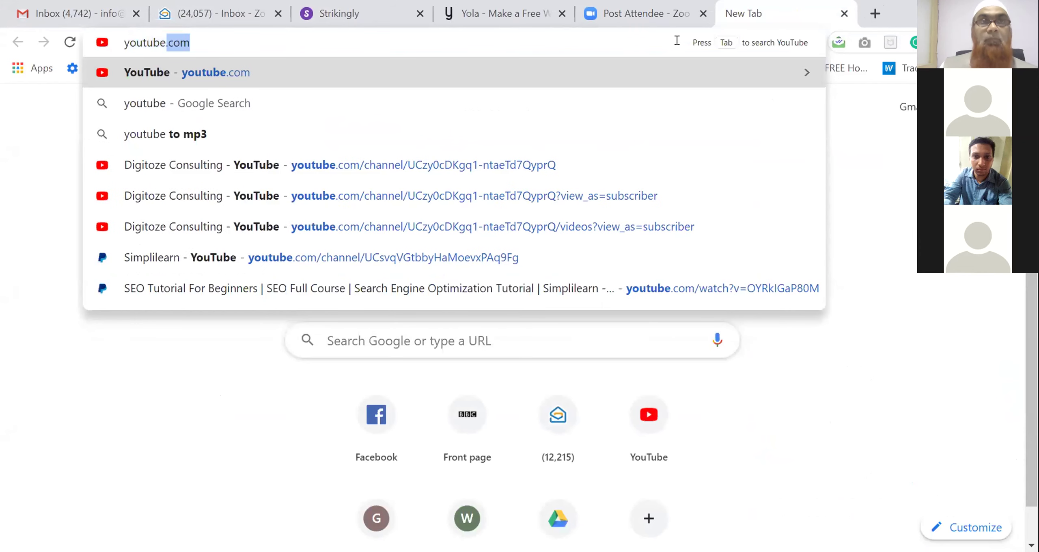
left_click(444, 162)
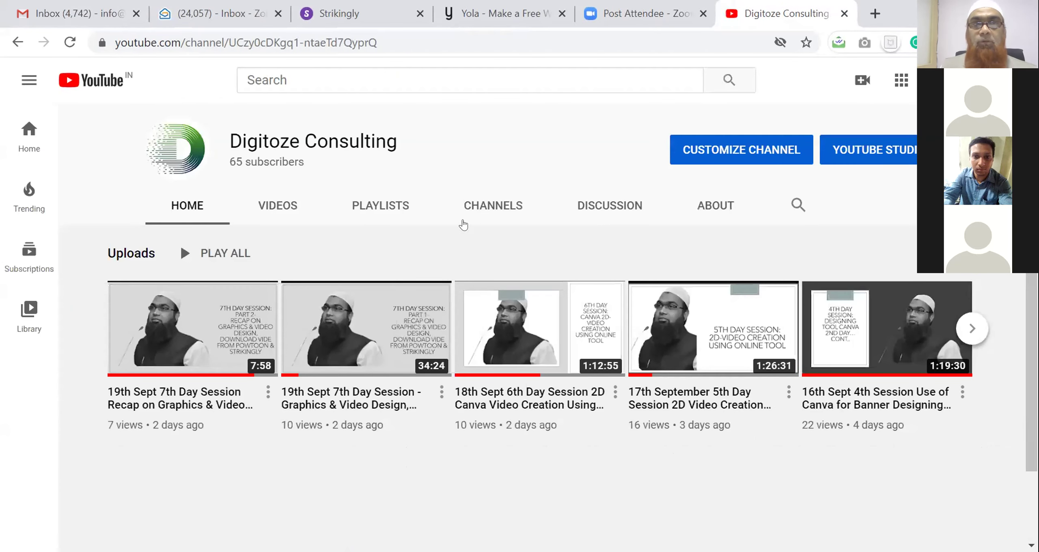
left_click(278, 205)
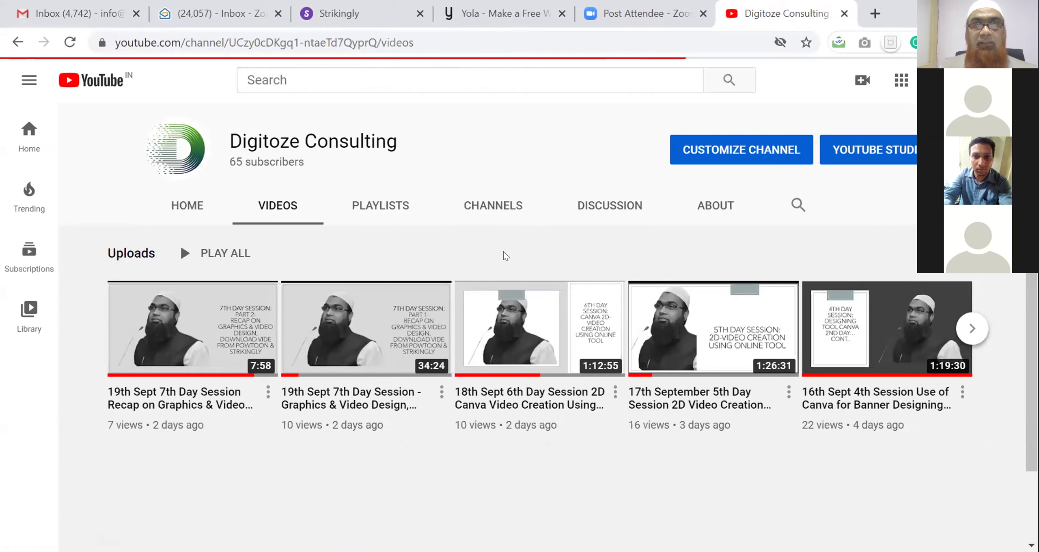
scroll(504, 255, "down", 5)
scroll(502, 256, "down", 10)
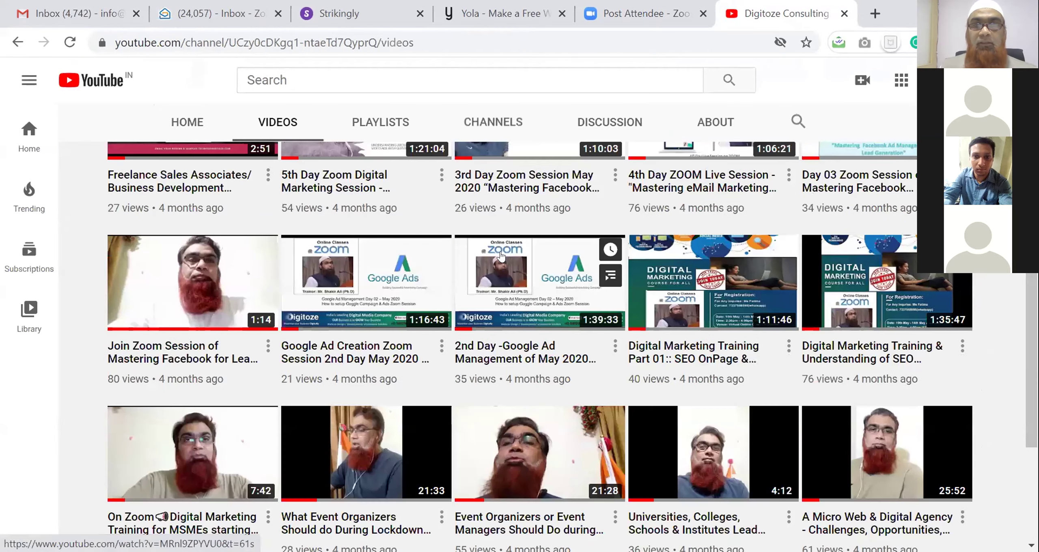
scroll(502, 255, "down", 4)
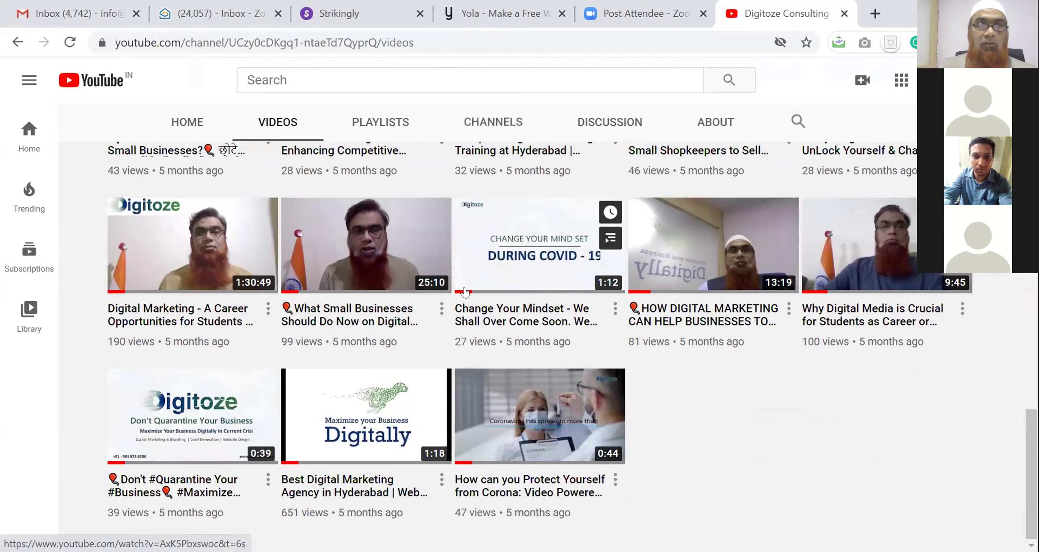
Copy the 'Best Digital Marketing Agency in Hyderabad' video URL and return to Strikingly
left_click(334, 483)
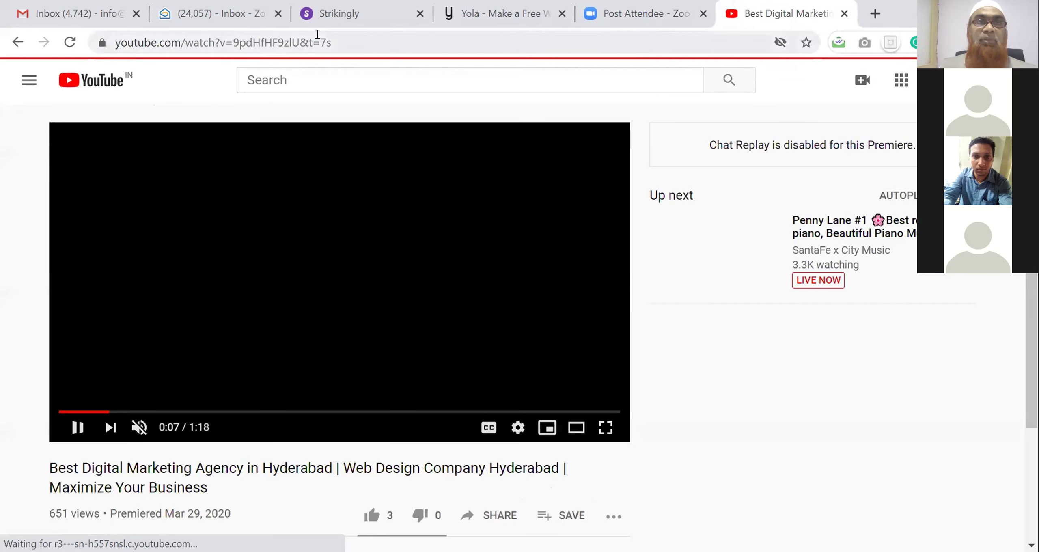
left_click(320, 40)
key("ctrl+c")
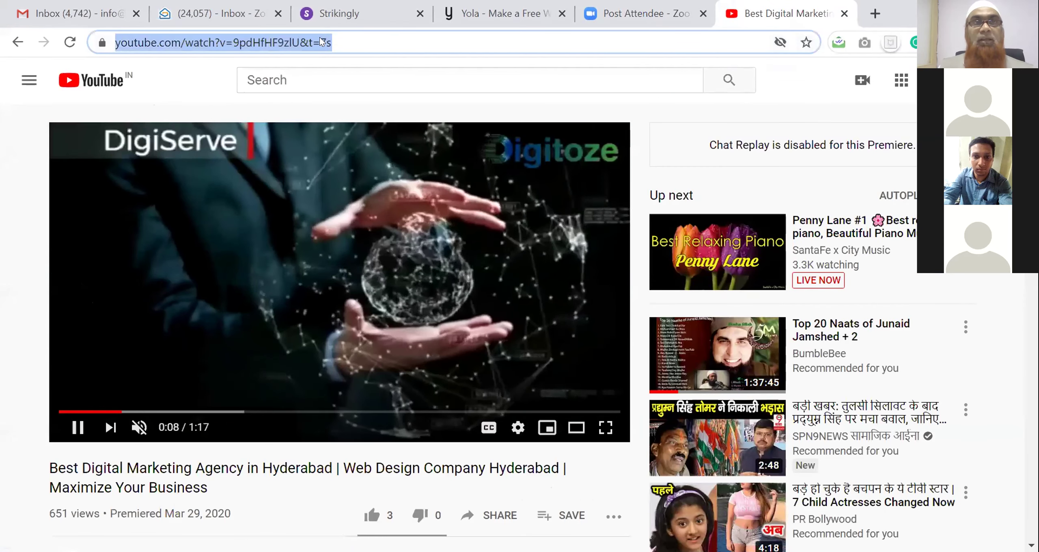
left_click(77, 427)
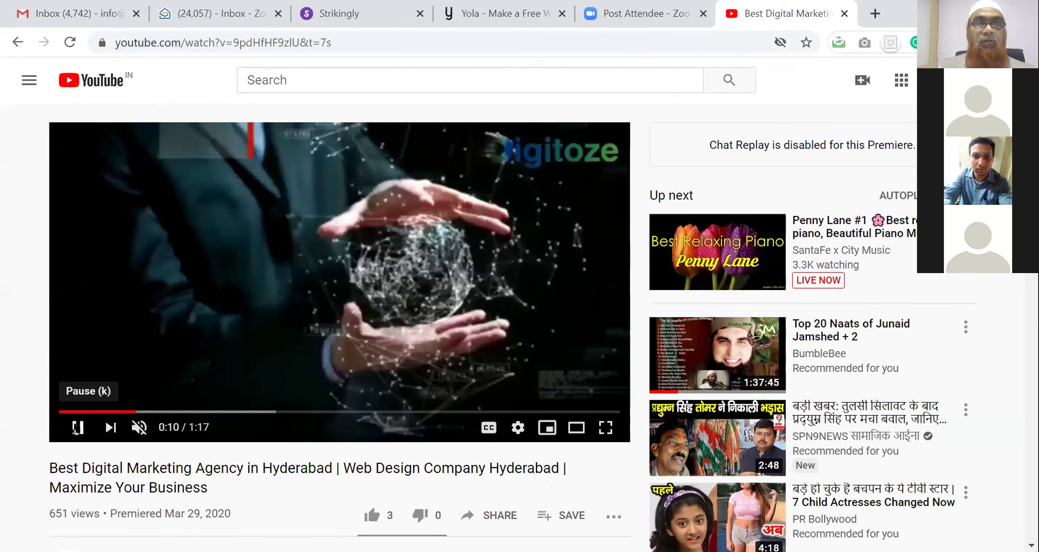
left_click(349, 14)
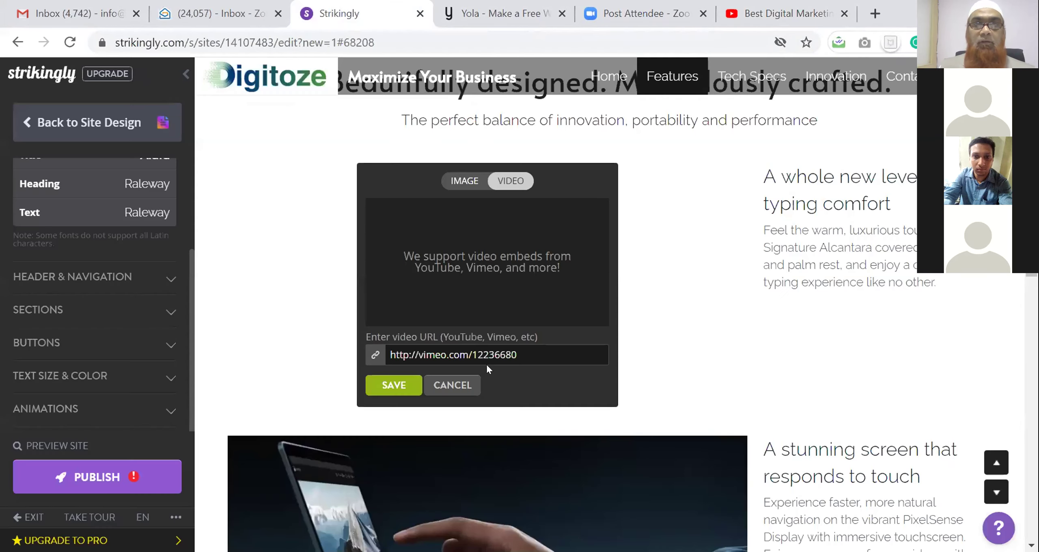
Replace the example Vimeo link with the 'Best Digital Marketing Agency in Hyderabad' YouTube video and save
triple_click(468, 346)
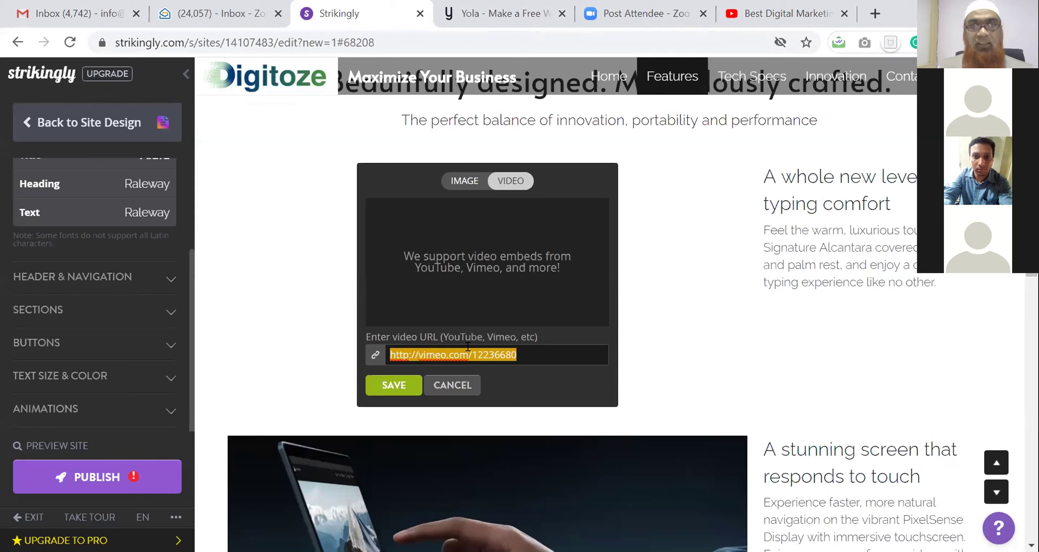
key("ctrl+v")
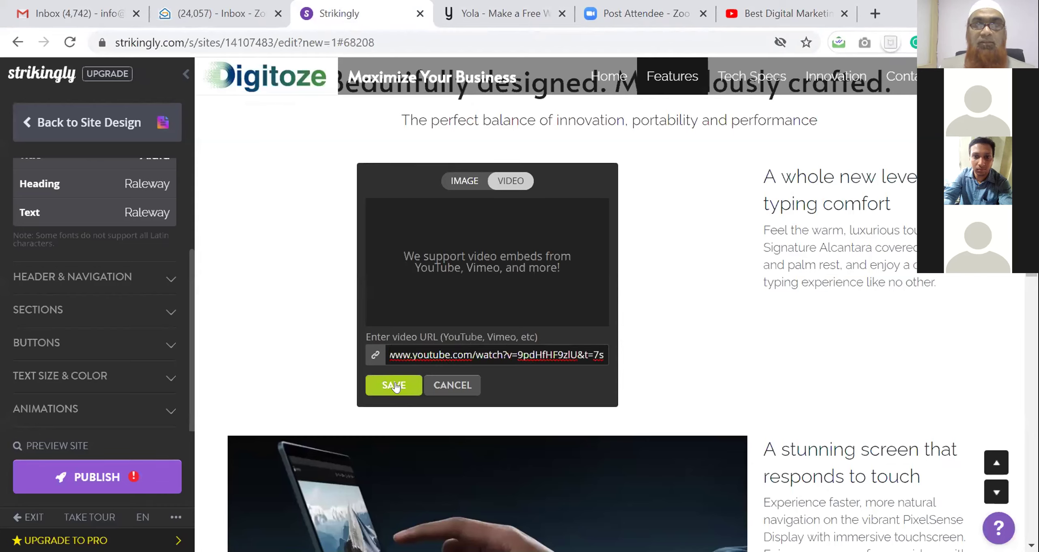
left_click(394, 386)
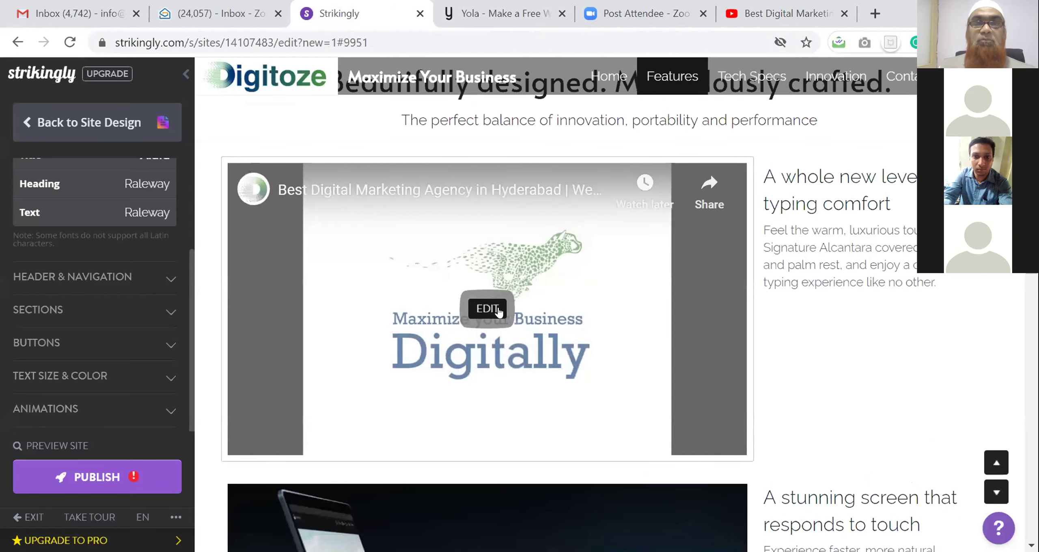
scroll(522, 295, "down", 2)
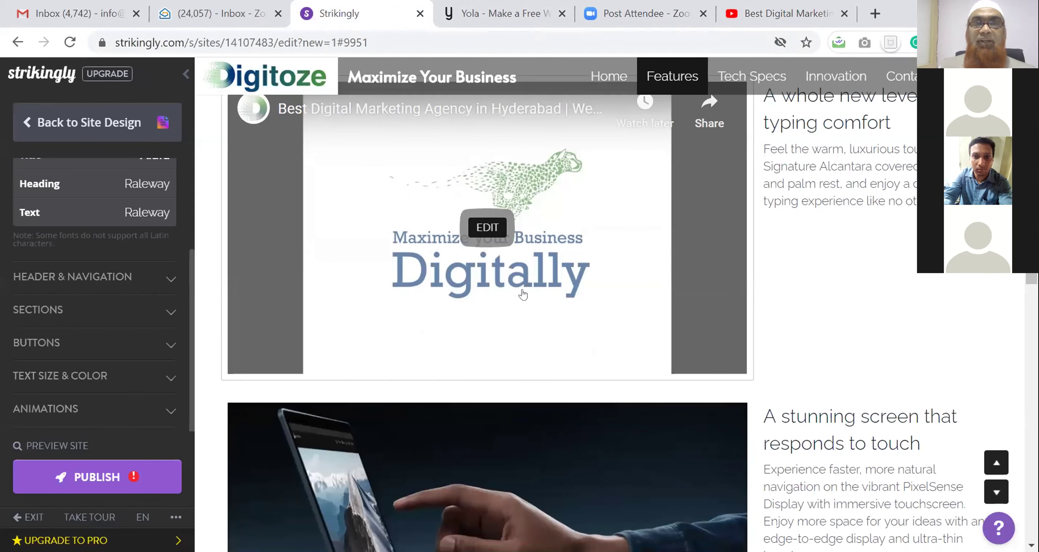
scroll(499, 242, "up", 2)
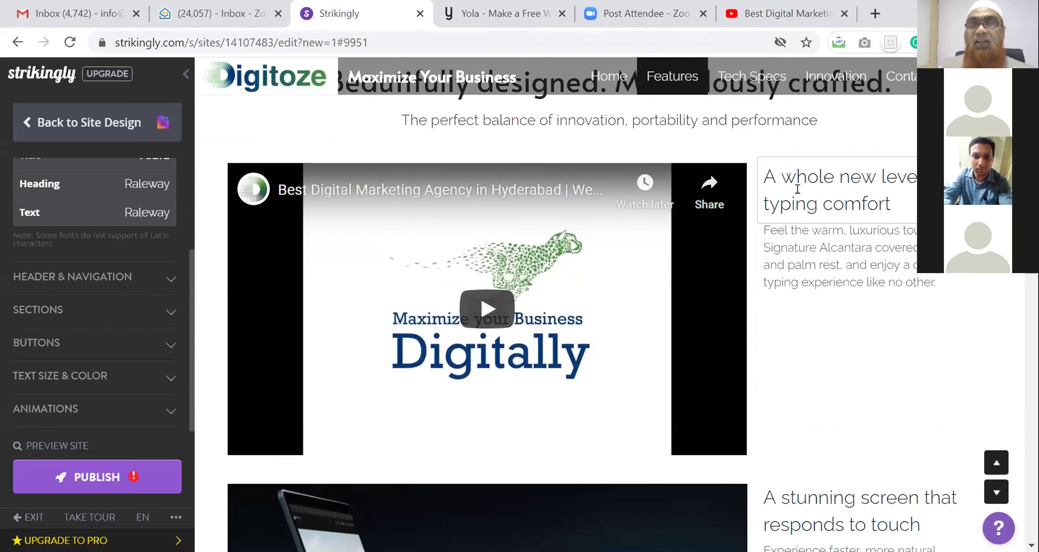
Rewrite the 'A whole new level of typing comfort' heading as the 'Maximize Your … Digitally' title
triple_click(797, 180)
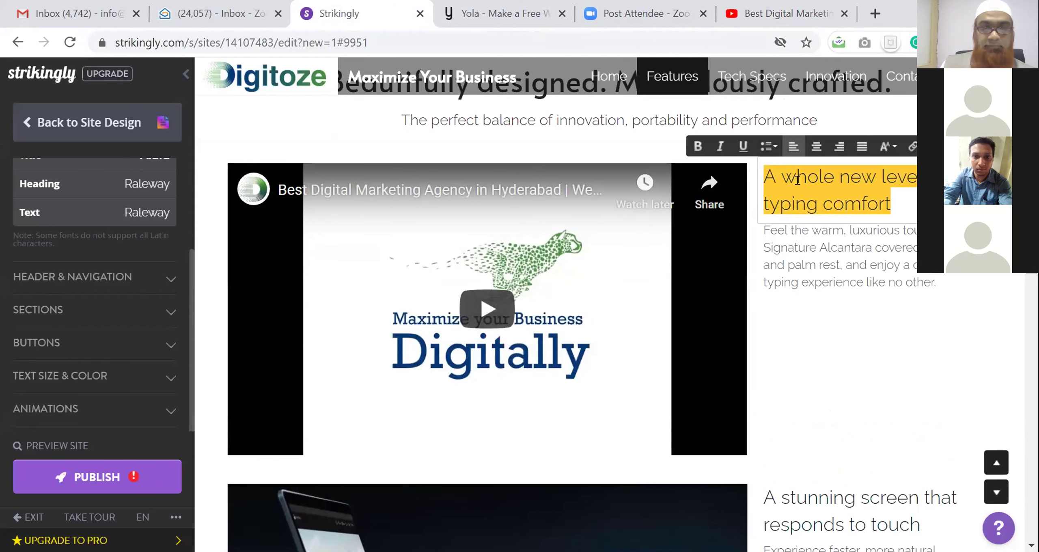
type("Maxim")
type("ize Y")
type("our Le ")
type("Digitally")
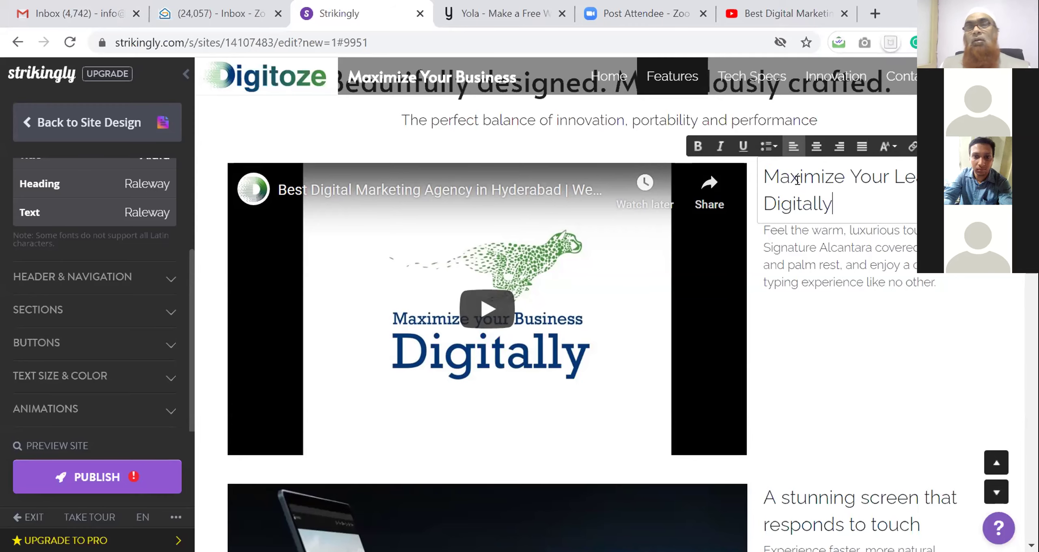
scroll(767, 248, "down", 4)
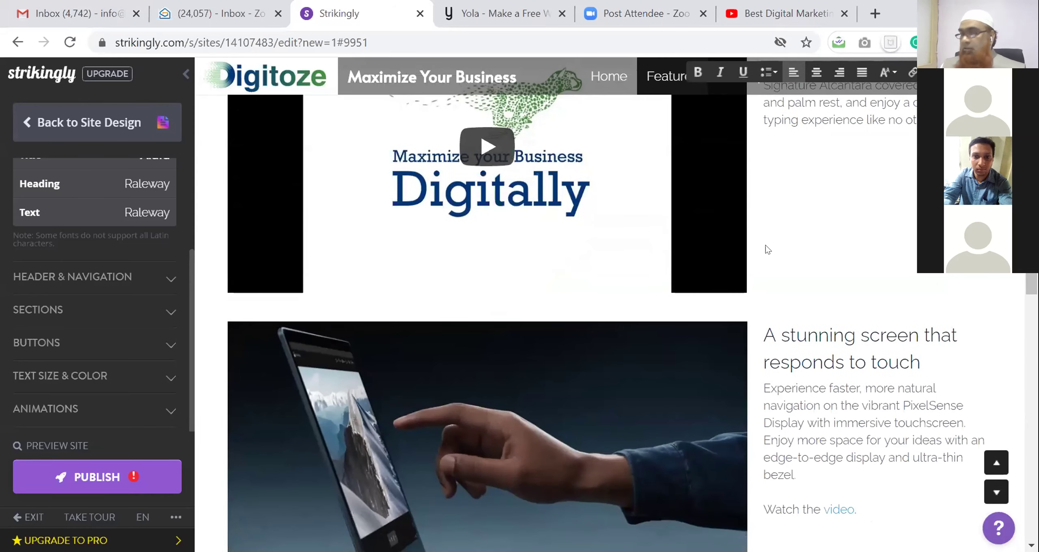
scroll(765, 245, "down", 4)
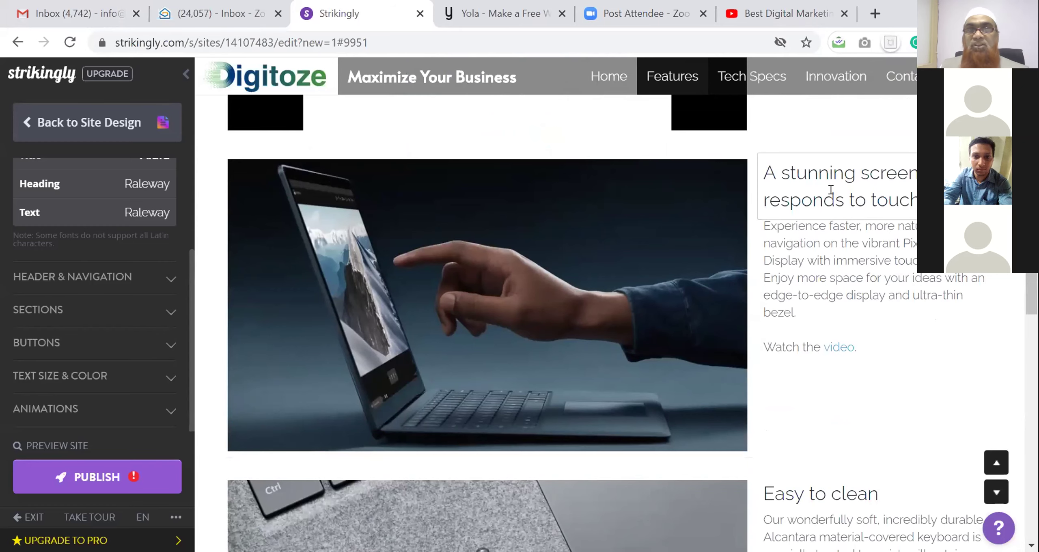
scroll(830, 189, "down", 10)
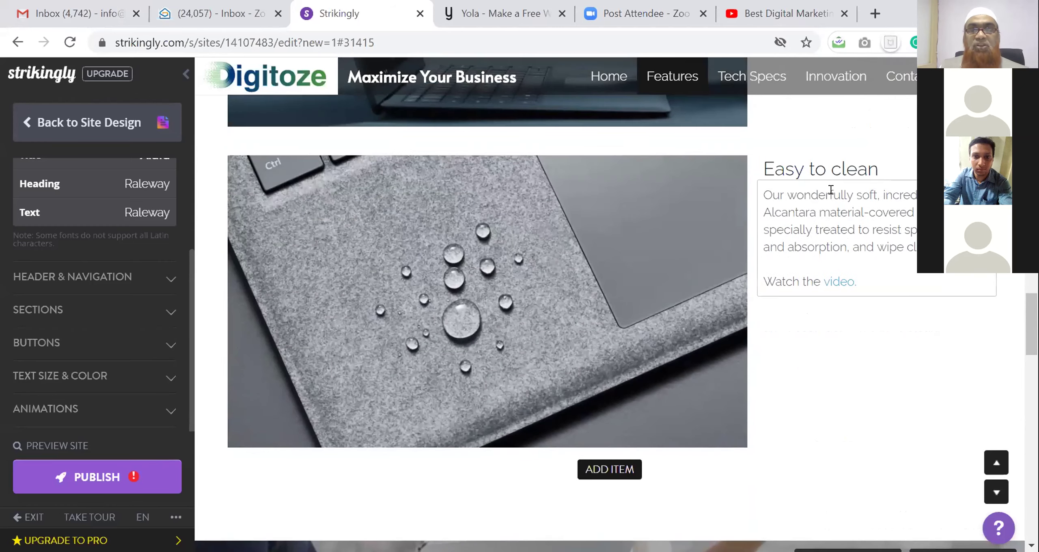
scroll(833, 192, "down", 6)
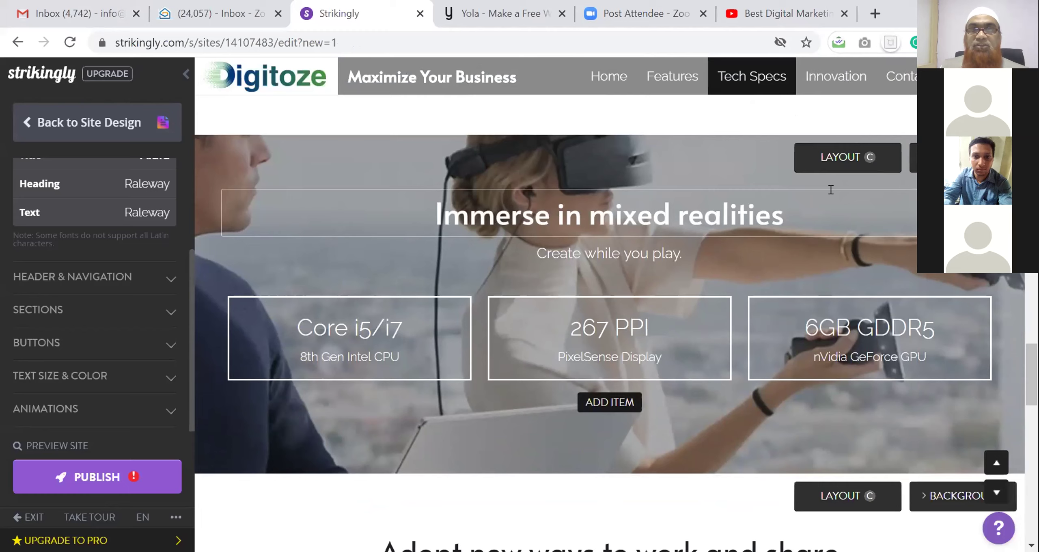
Retitle 'Immerse in mixed realities' to 'Student Learning Outcomes' and select the Core i5/i7 spec text
triple_click(439, 215)
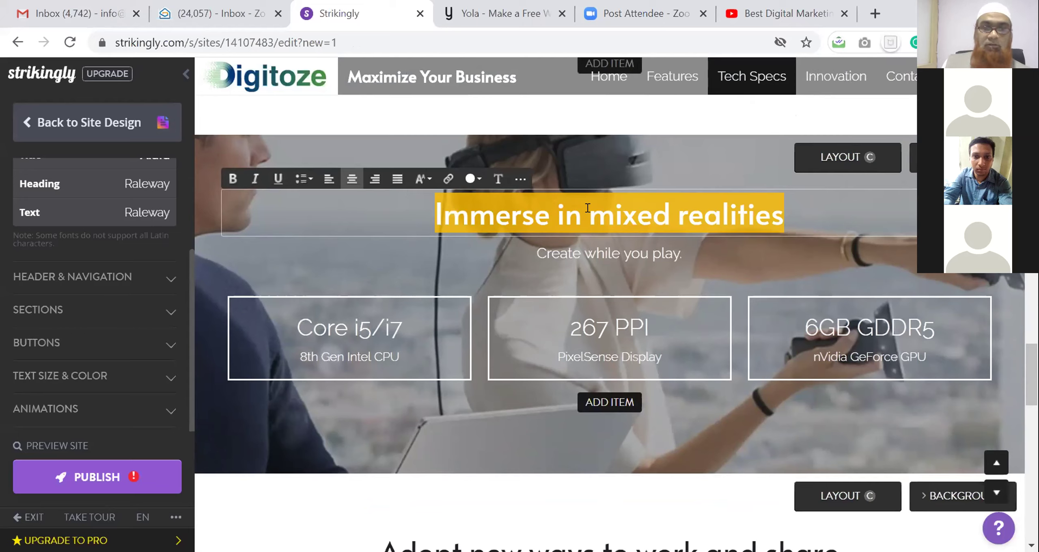
type("S")
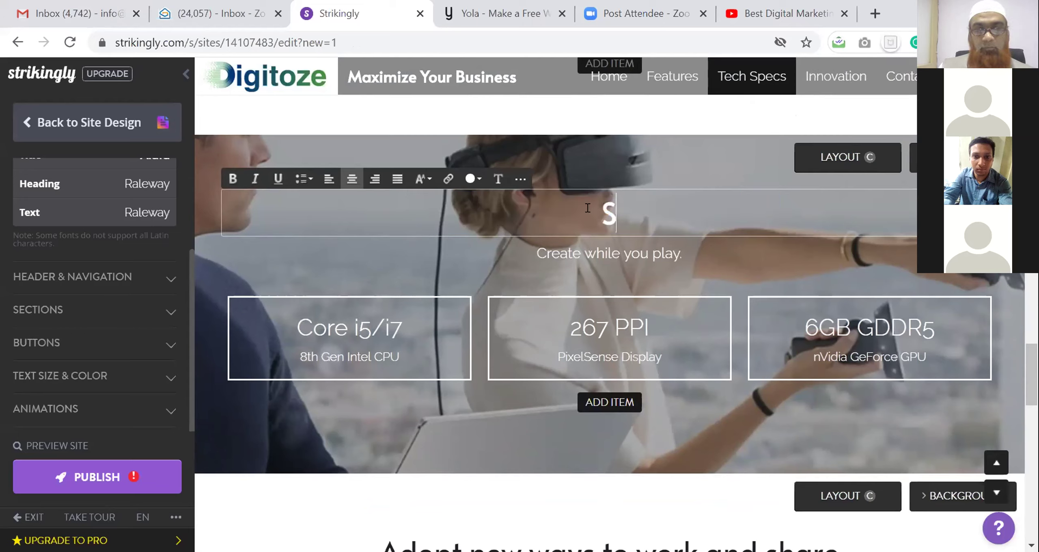
type("tudent Learn")
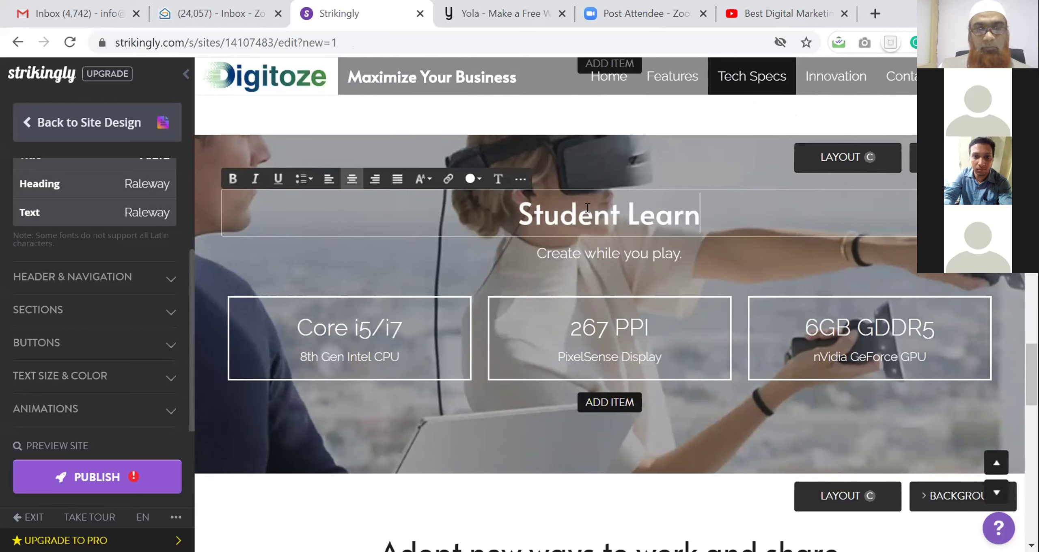
type("ing Outcomes")
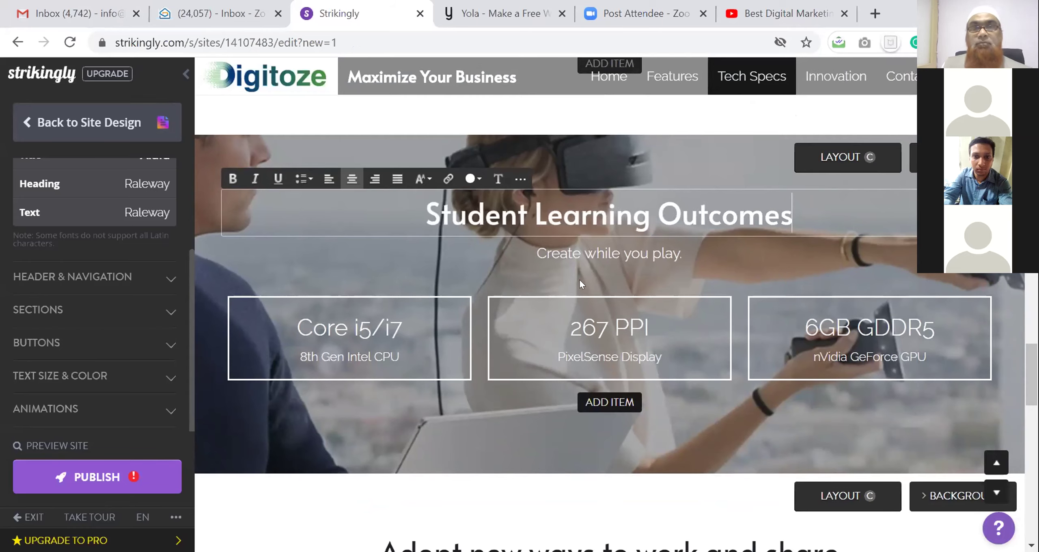
triple_click(363, 329)
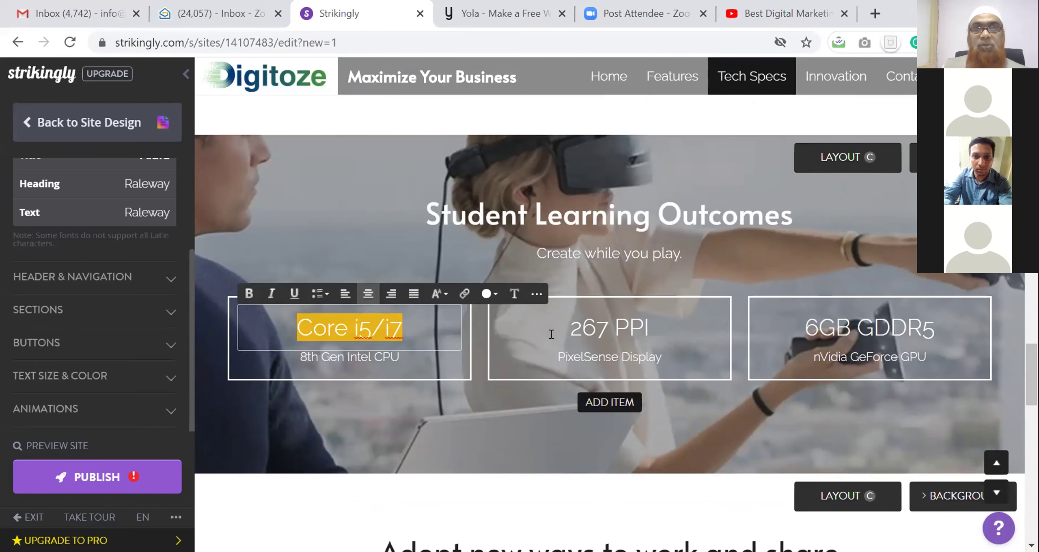
scroll(700, 313, "down", 5)
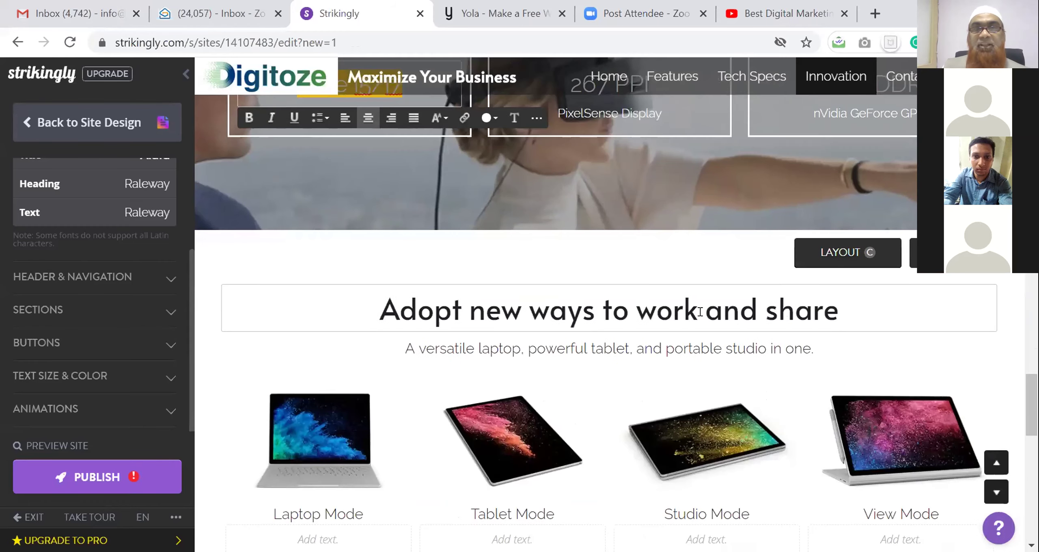
scroll(700, 313, "down", 5)
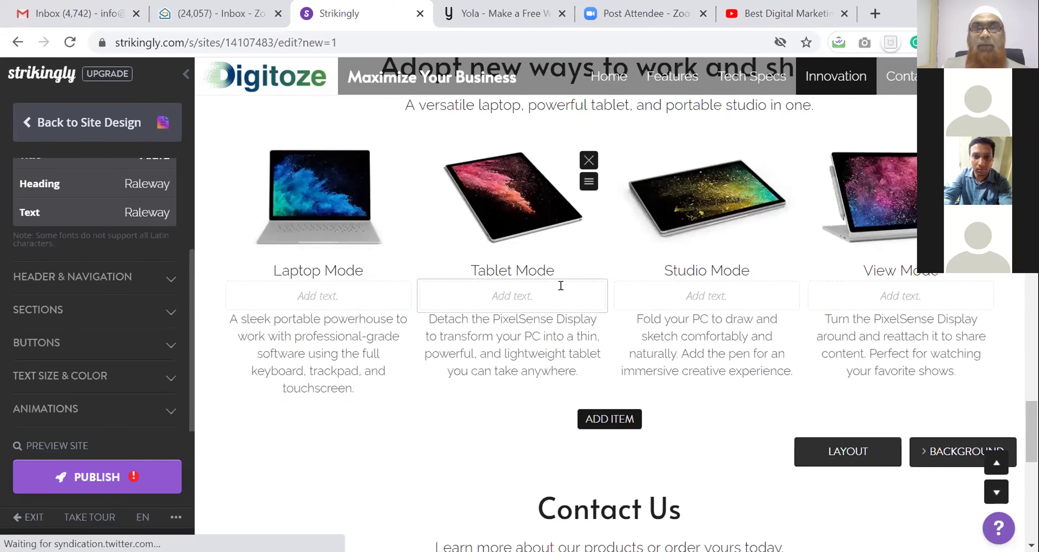
scroll(561, 285, "up", 2)
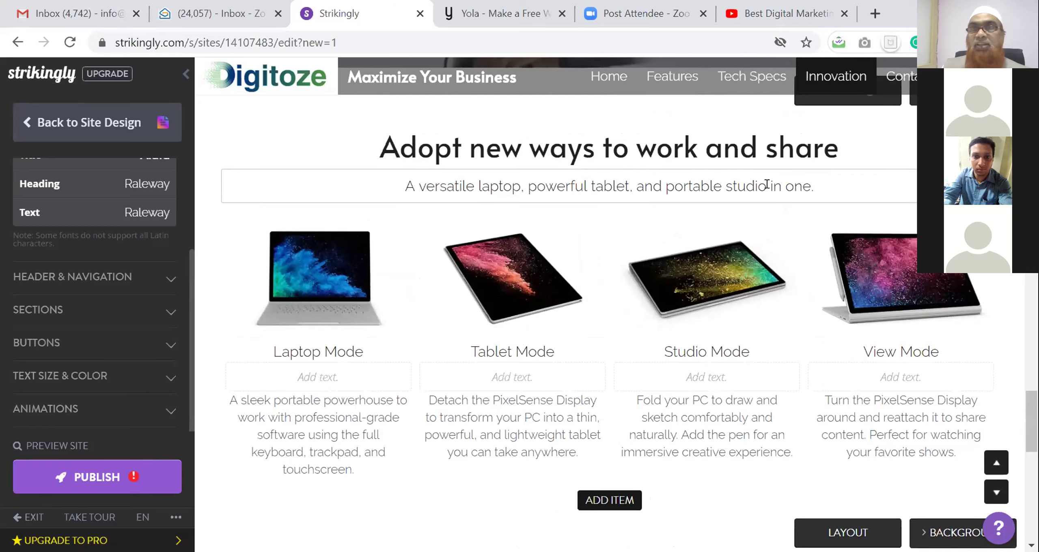
Select the Laptop Mode item and 'Adopt new ways to work and share' heading, then show advanced spacing options
left_click(395, 241)
left_click_drag(380, 139, 819, 474)
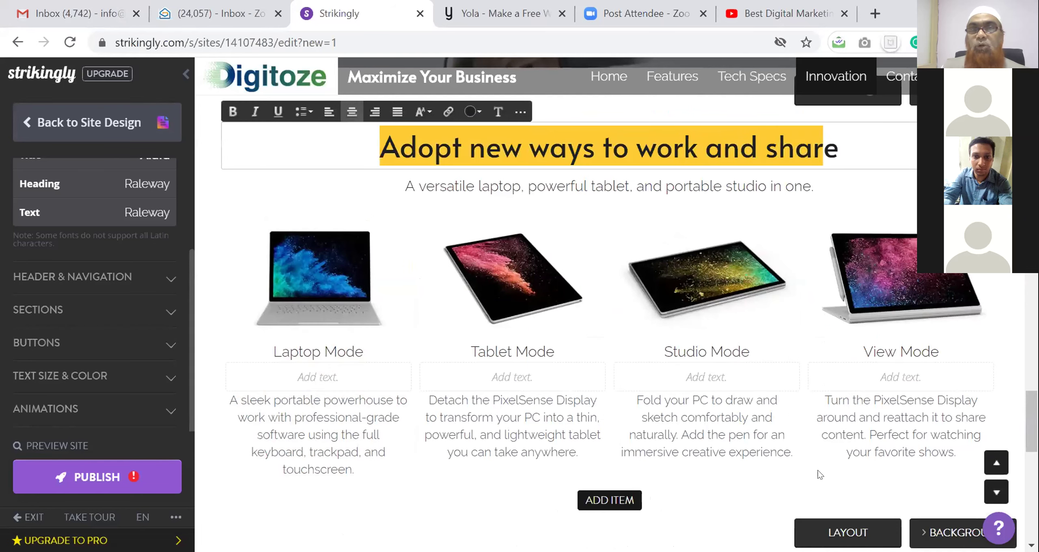
scroll(578, 341, "up", 4)
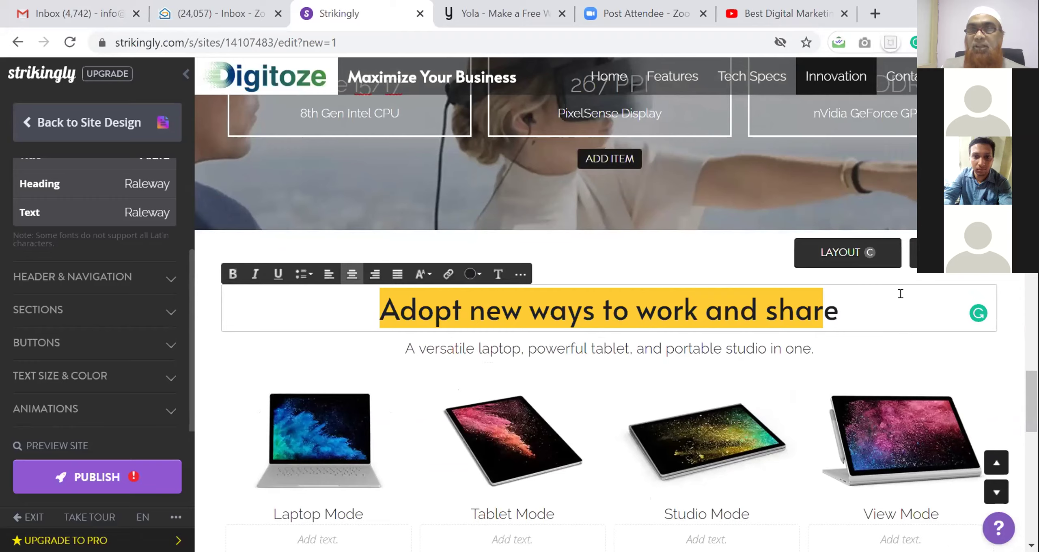
scroll(932, 325, "down", 2)
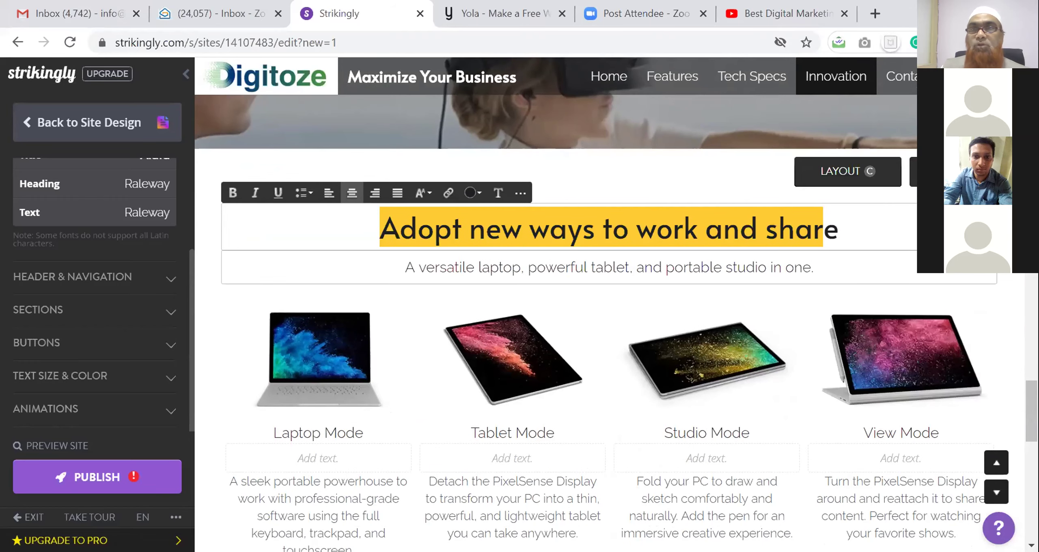
scroll(999, 288, "down", 6)
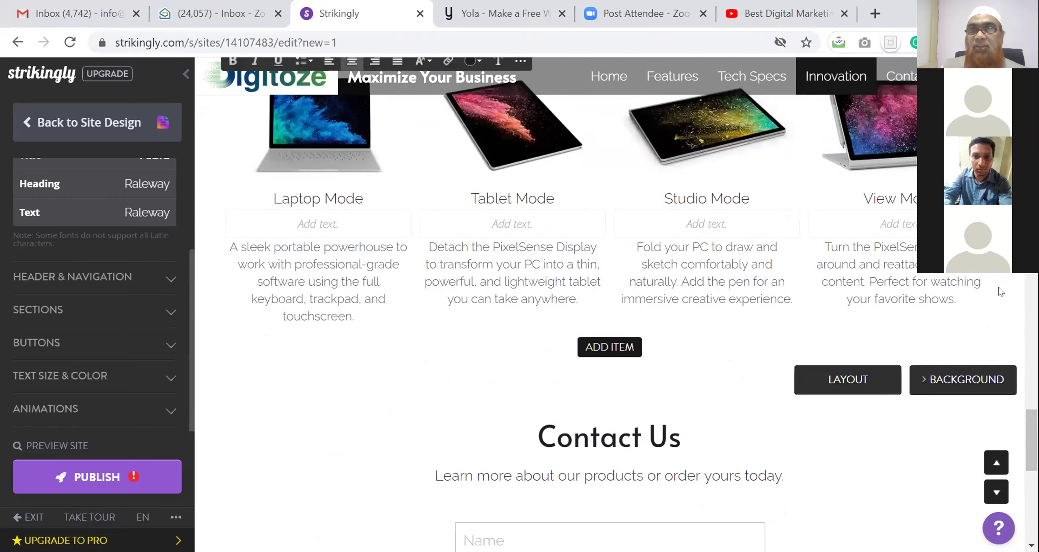
mouse_move(871, 370)
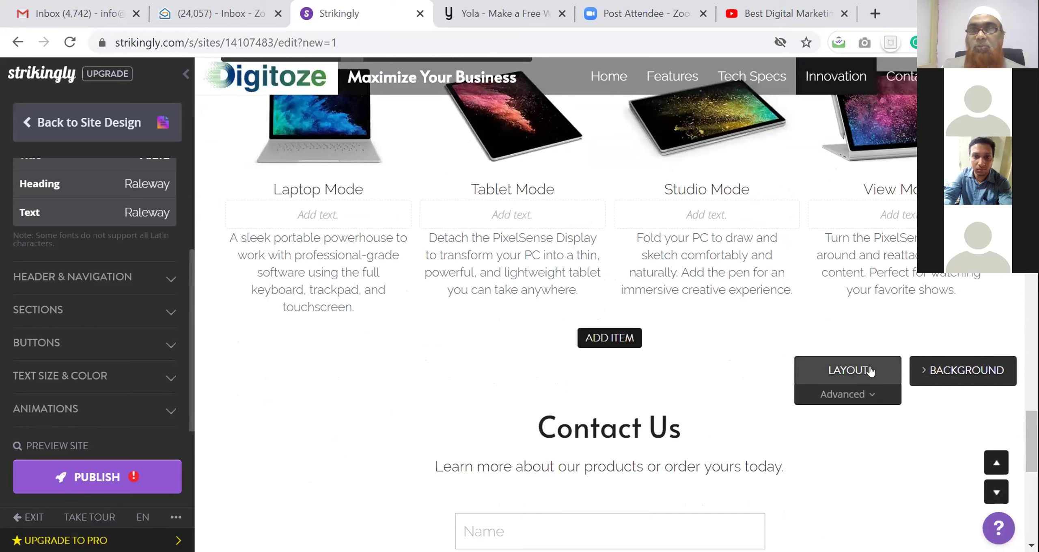
left_click(864, 394)
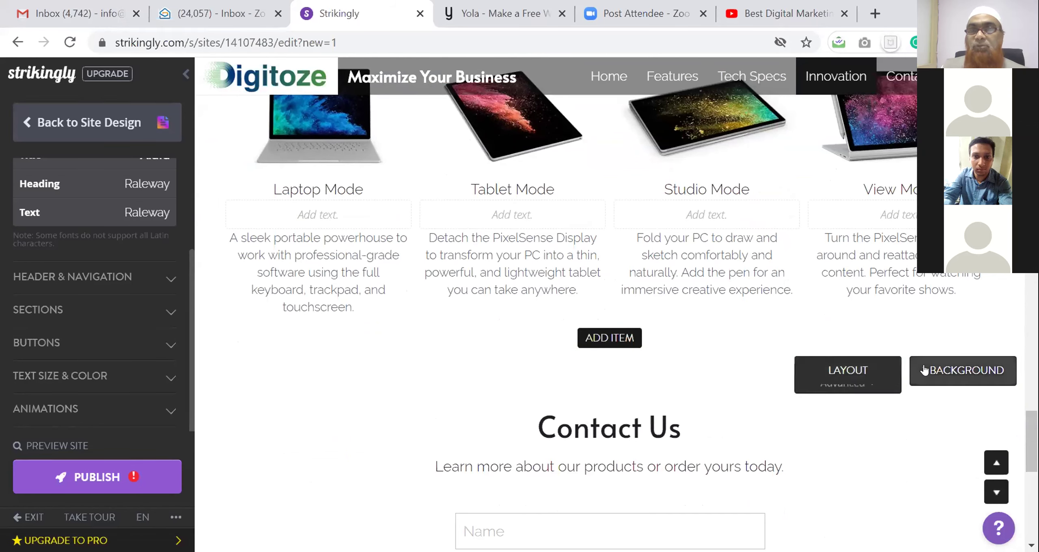
scroll(898, 291, "down", 8)
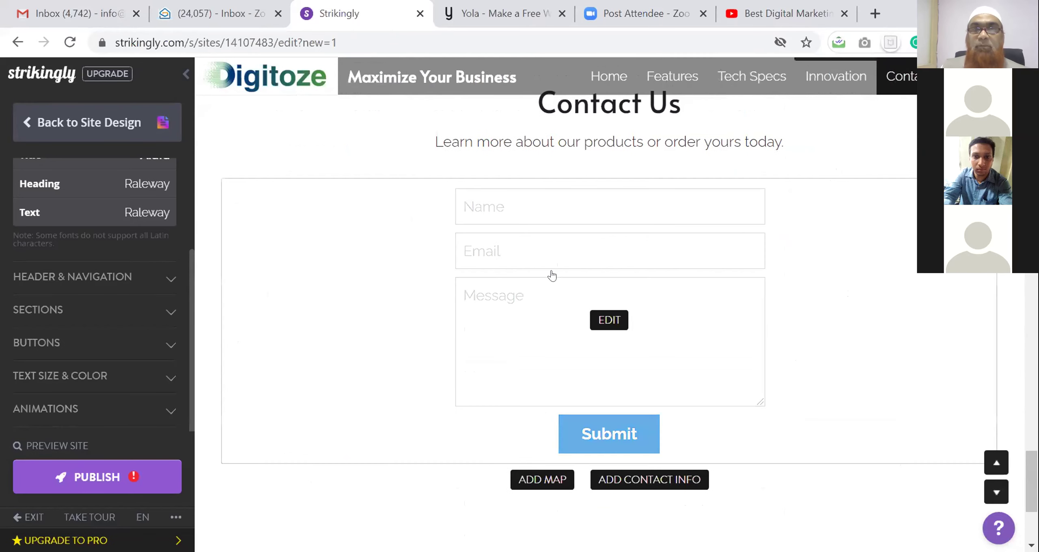
Add a Phone field to the contact form and fill in the notification email address
scroll(552, 280, "up", 2)
left_click(603, 396)
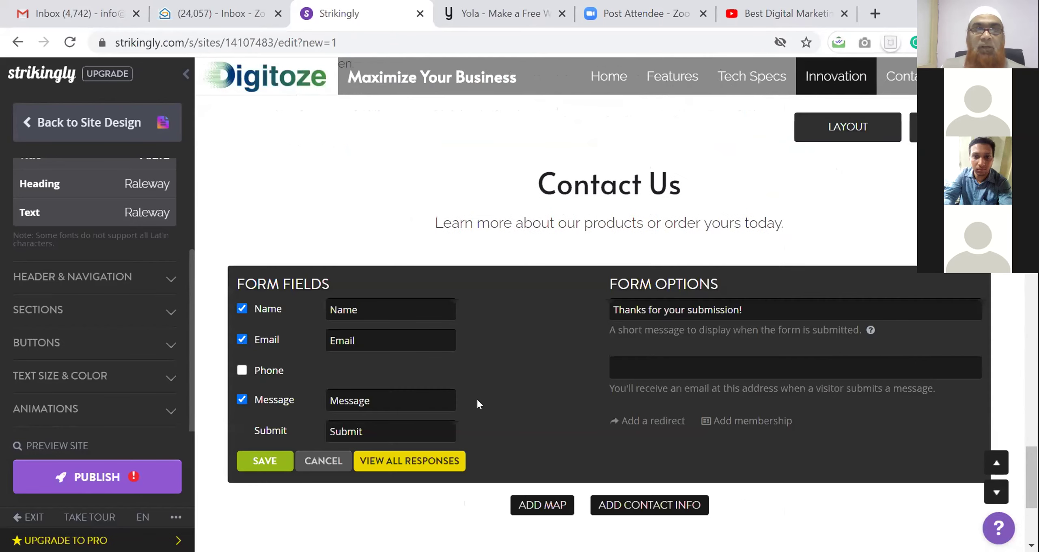
left_click(242, 370)
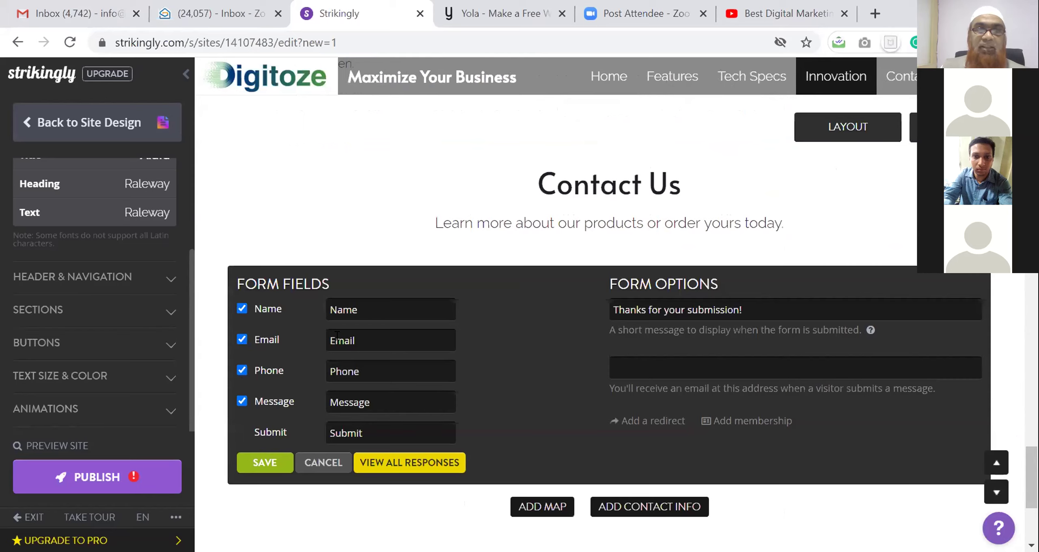
left_click(665, 356)
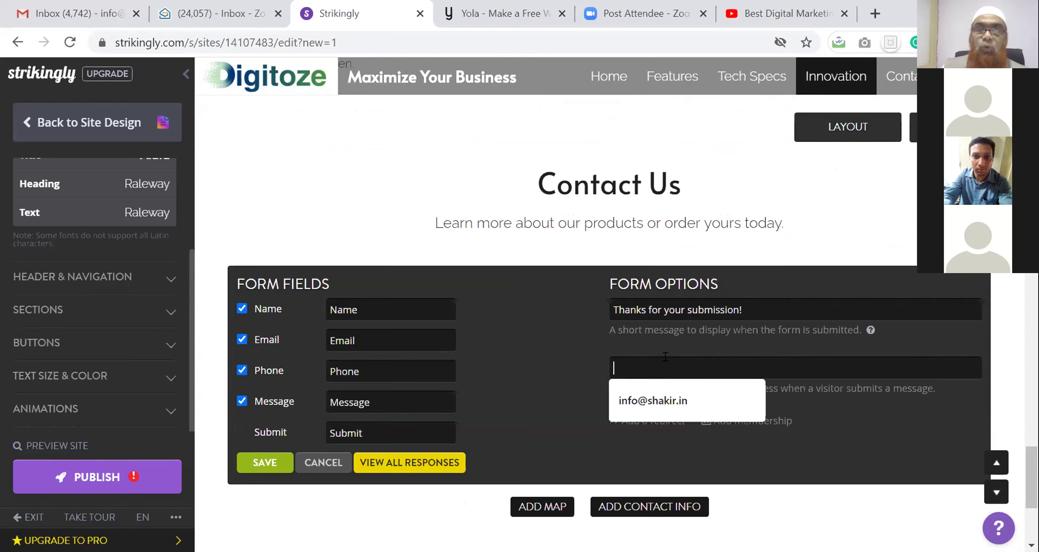
left_click(660, 406)
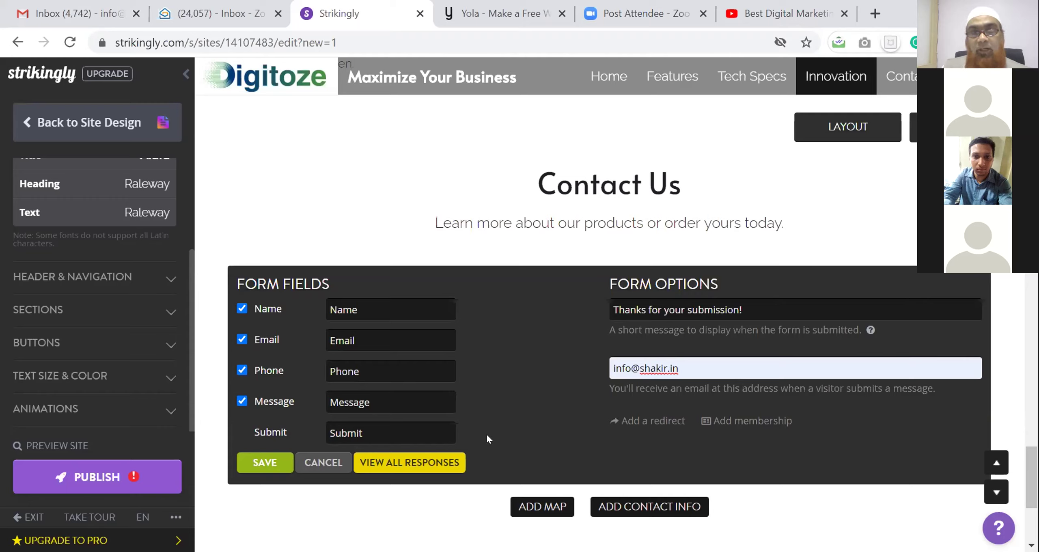
Redirect submissions to the suggested website in a new tab, and save the form settings
left_click(653, 422)
left_click(654, 423)
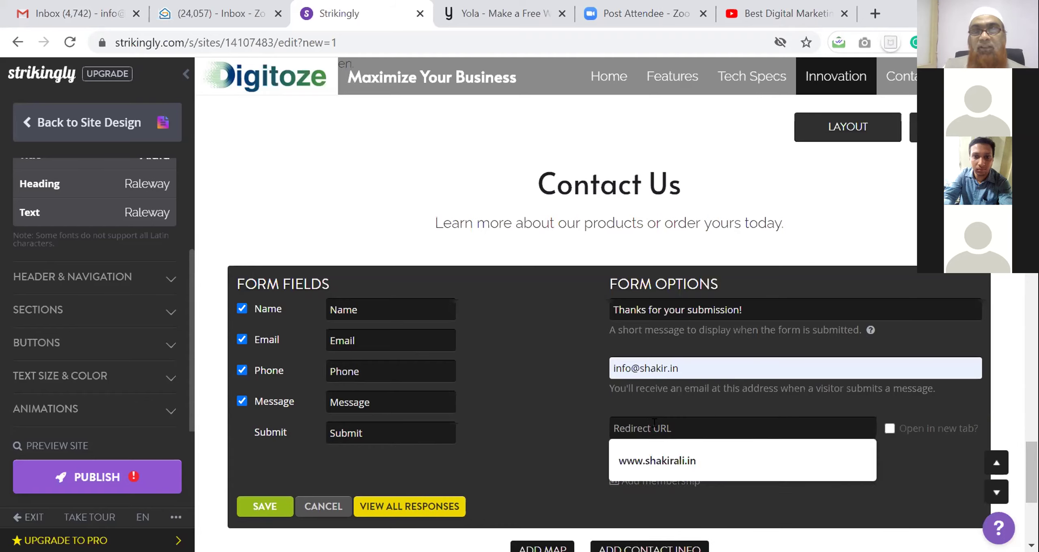
left_click(665, 460)
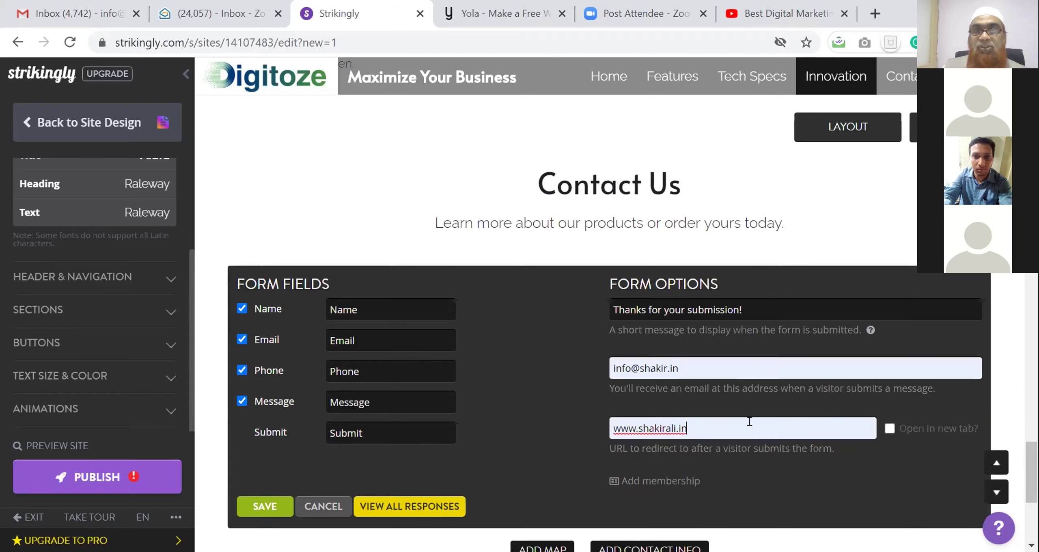
left_click(890, 428)
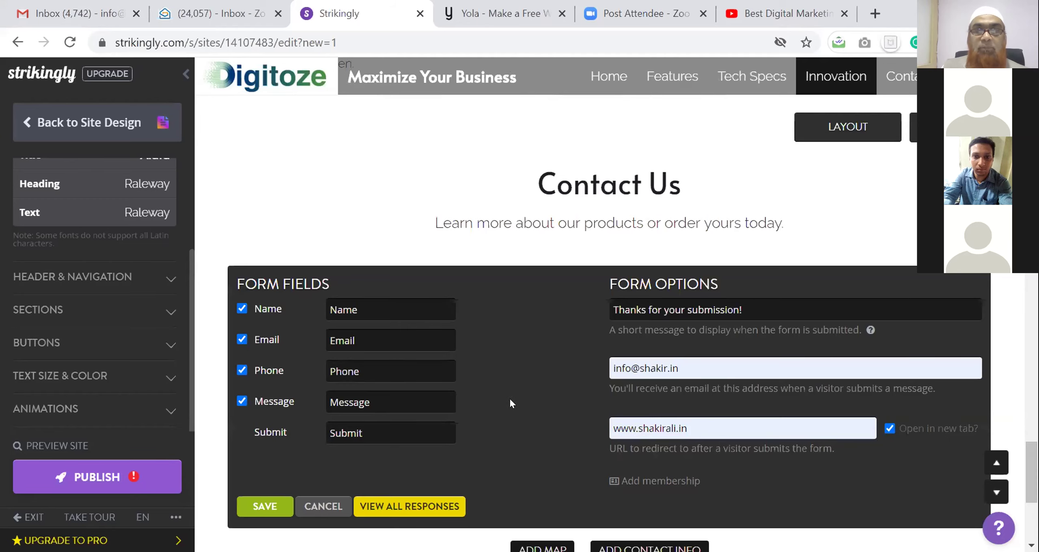
scroll(506, 396, "down", 2)
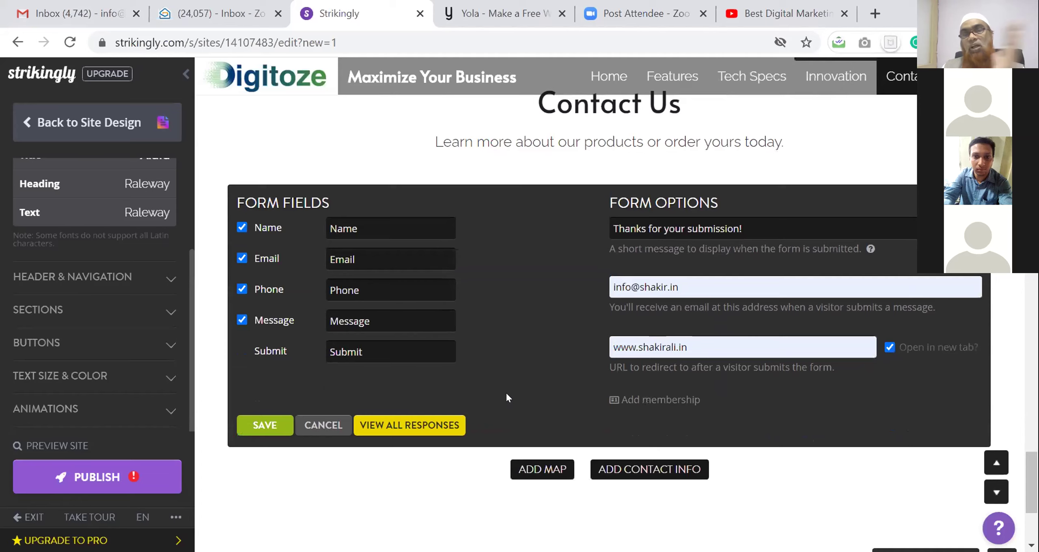
scroll(507, 392, "down", 2)
left_click(268, 344)
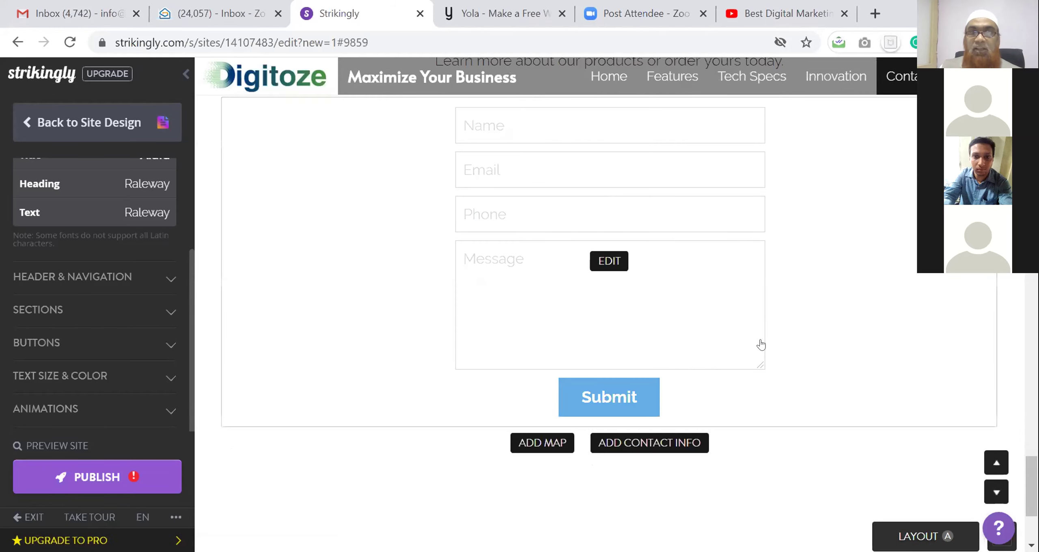
Change the footer copyright from © 2019 to © 2020 and bring up the share-button settings
scroll(779, 345, "down", 4)
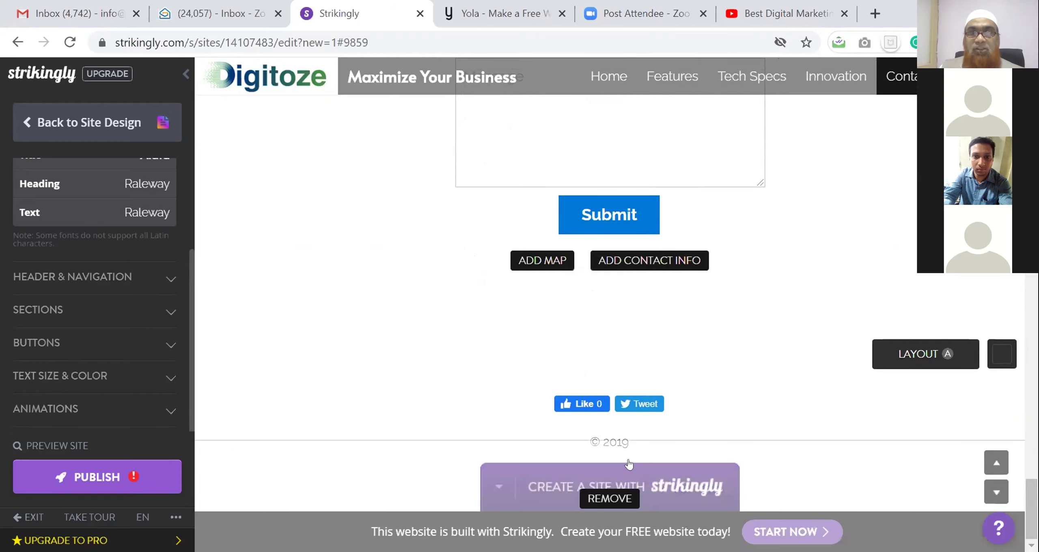
left_click(621, 433)
key("shift+Left")
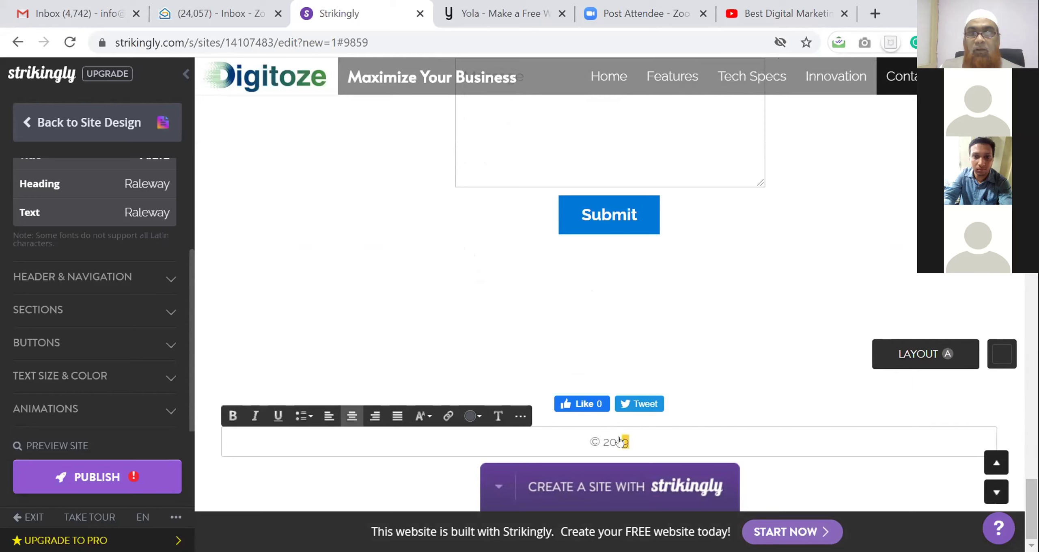
type("20")
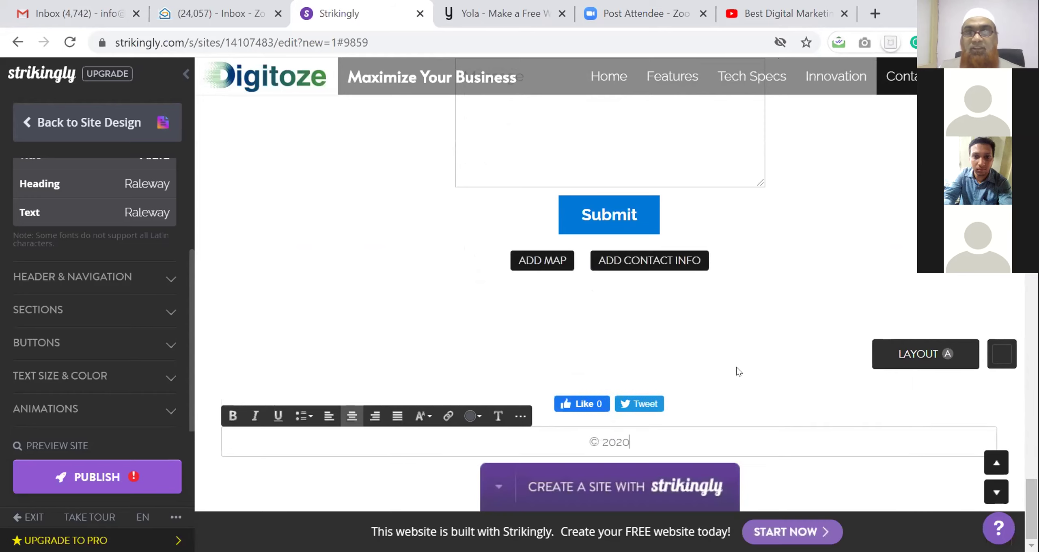
left_click(606, 404)
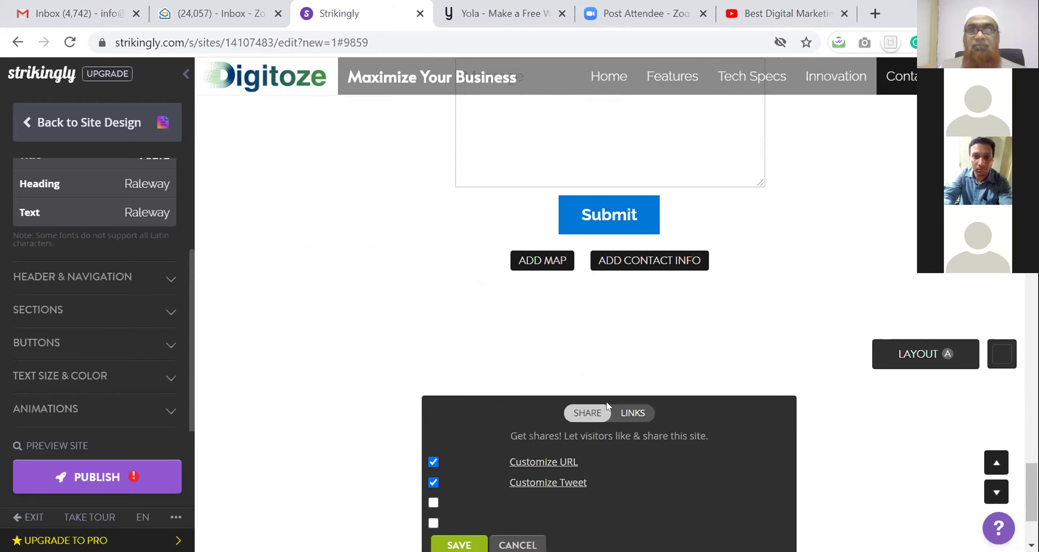
Select the Like button's custom URL to Like field, then start a new tab toward facebook.com
scroll(710, 417, "down", 3)
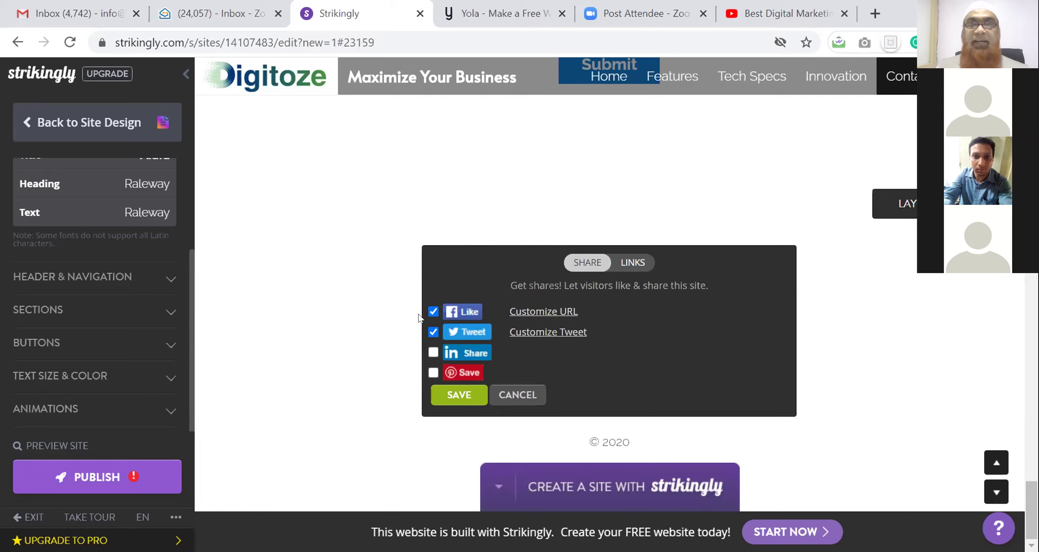
left_click(558, 310)
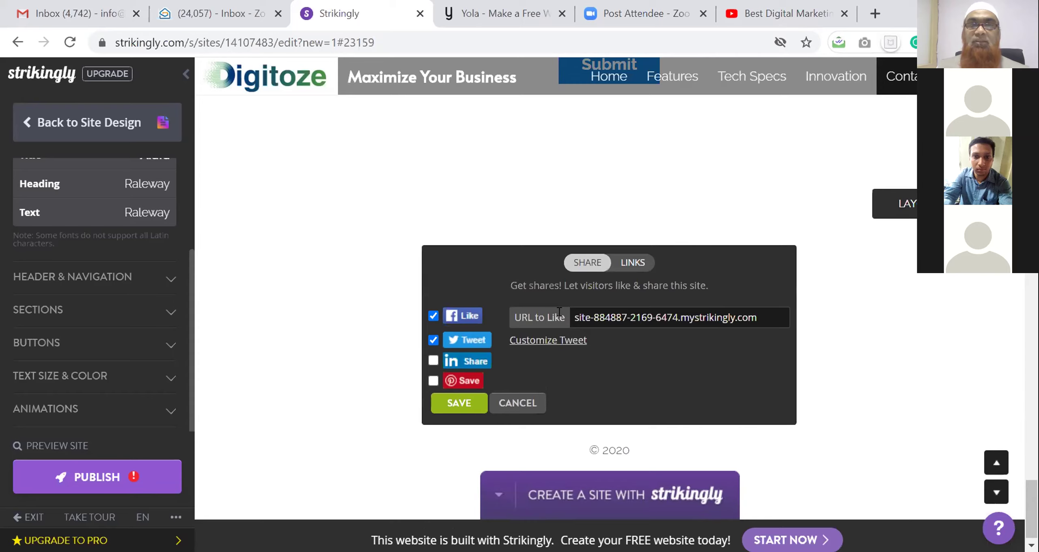
triple_click(613, 317)
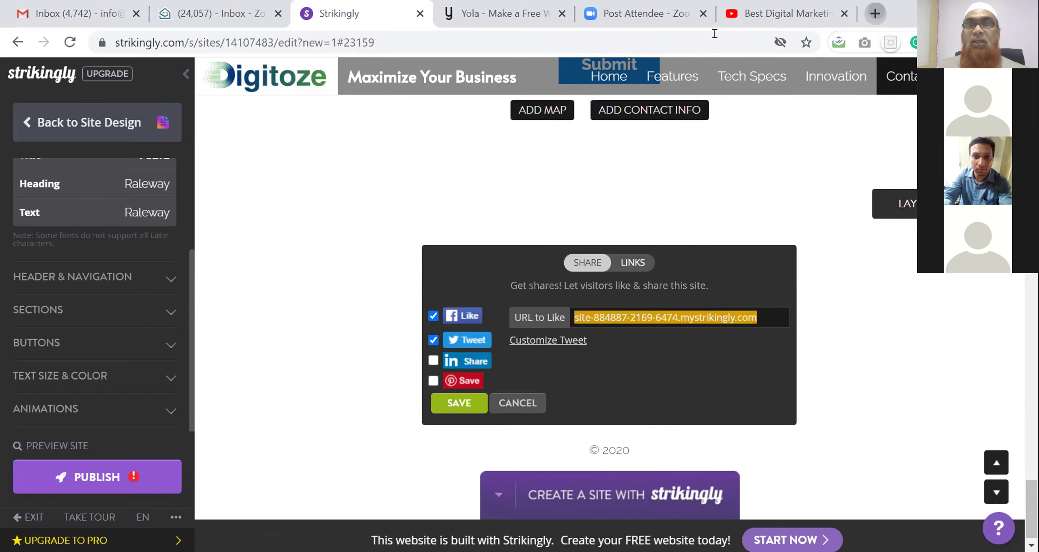
key("ctrl+t")
type("facebook.com")
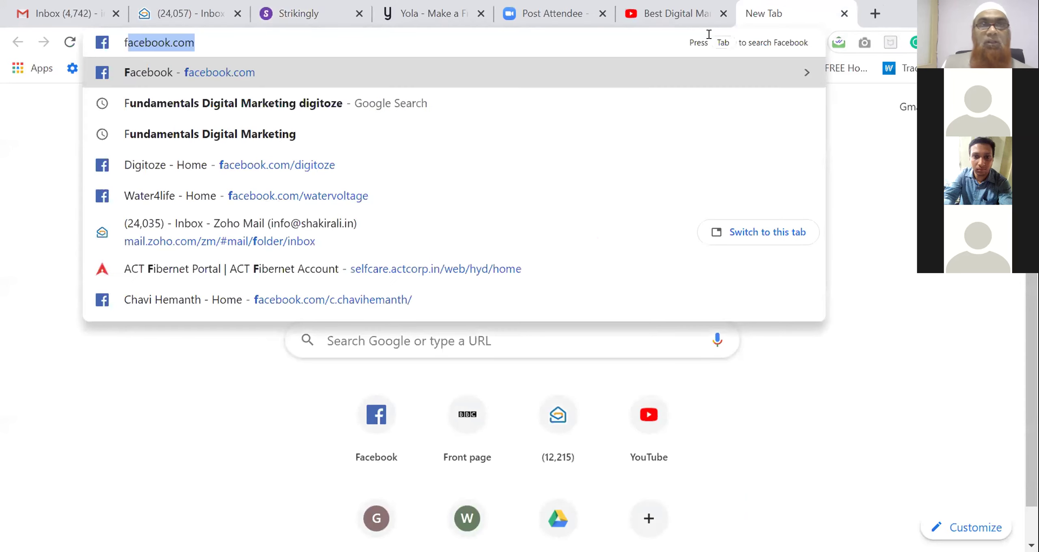
Load Facebook, open the personal profile page, and select its full address for copying
key("Return")
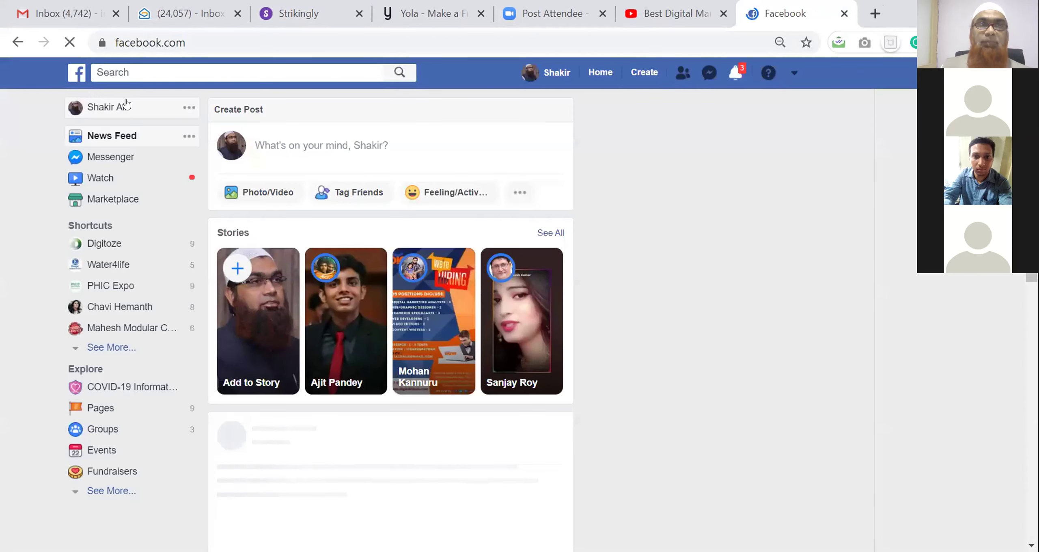
left_click(118, 119)
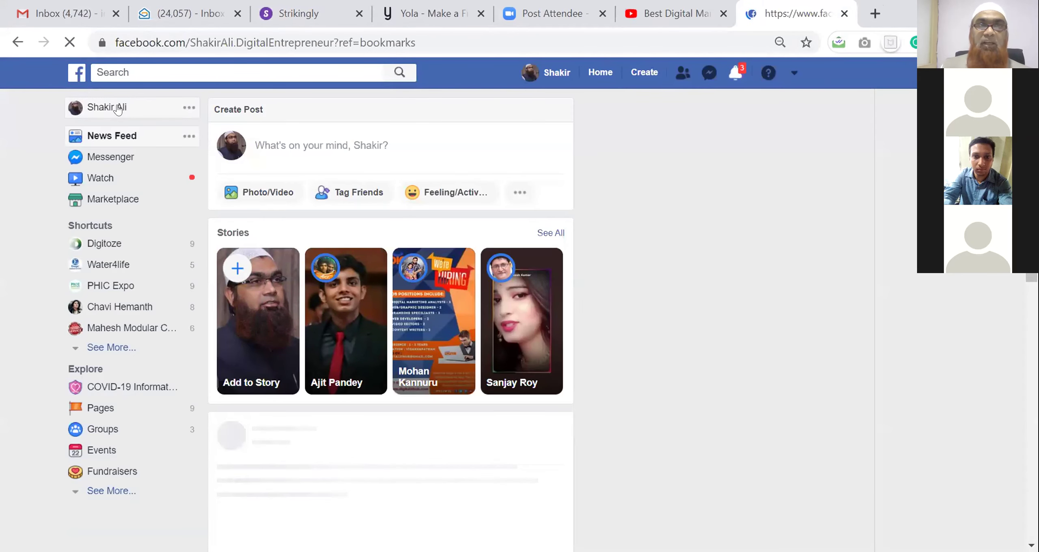
left_click(332, 42)
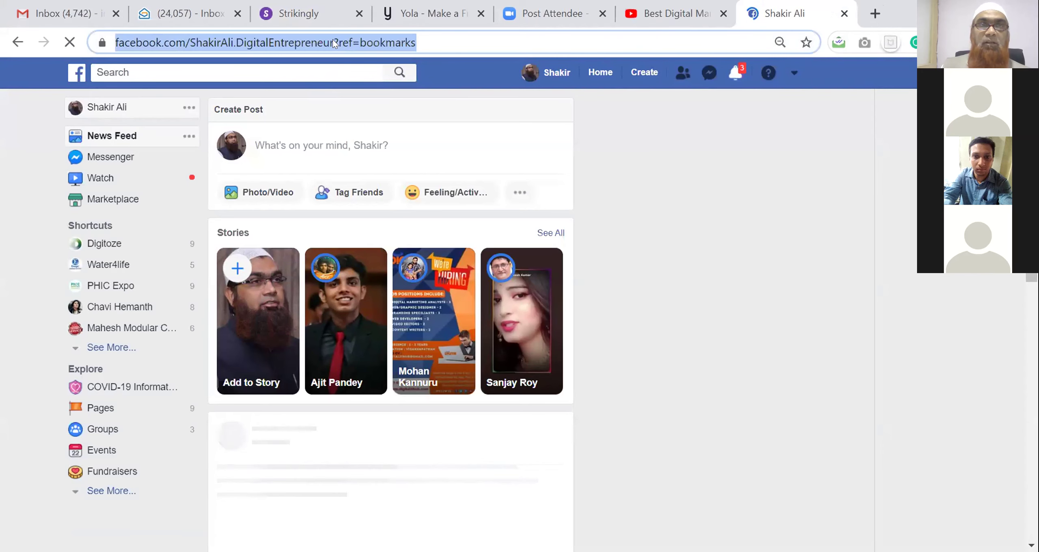
left_click(330, 42)
left_click_drag(398, 42, 110, 52)
key("ctrl+c")
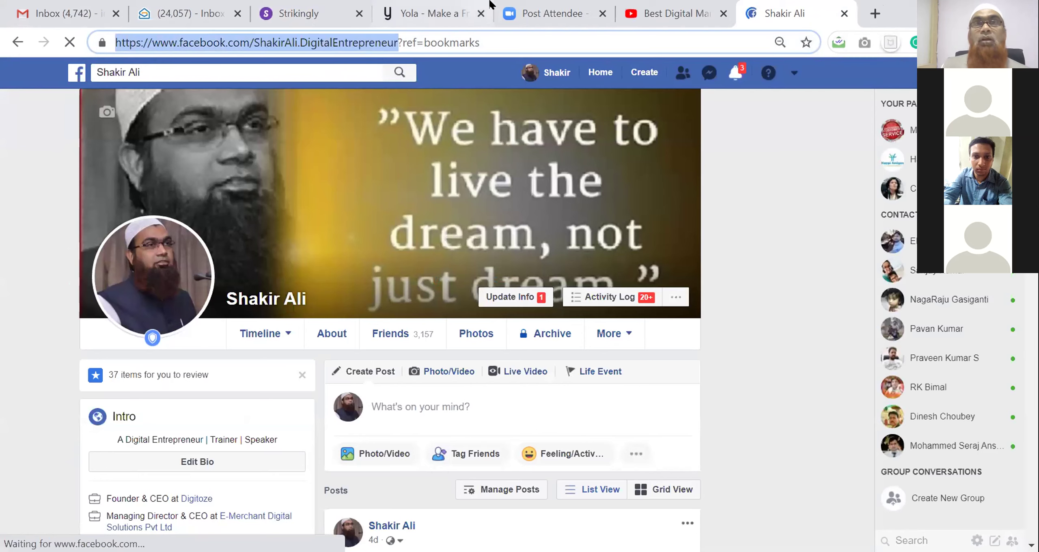
left_click(298, 13)
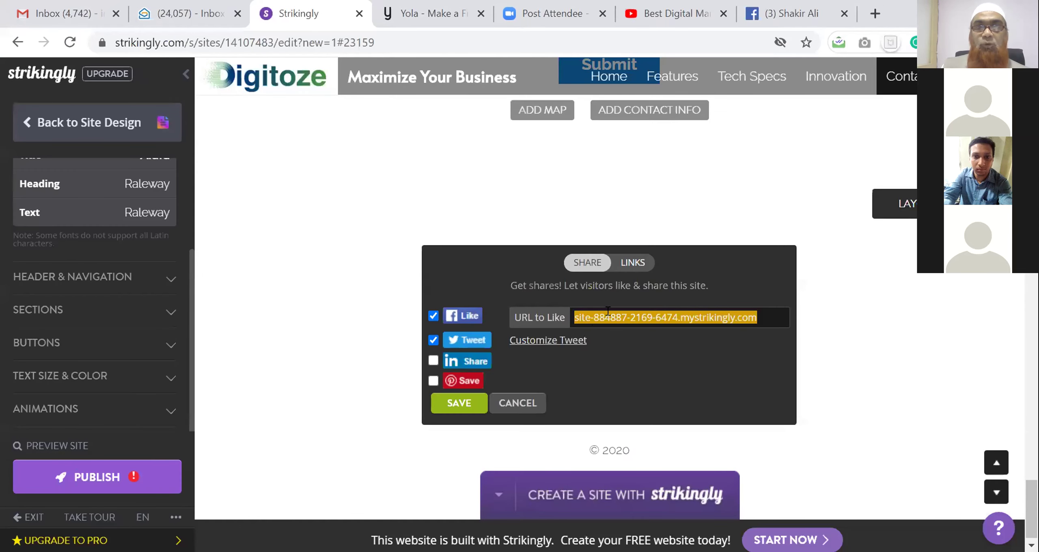
Paste the Facebook profile as the URL to Like, swap Tweet for LinkedIn Share, and select the browser address
key("ctrl+v")
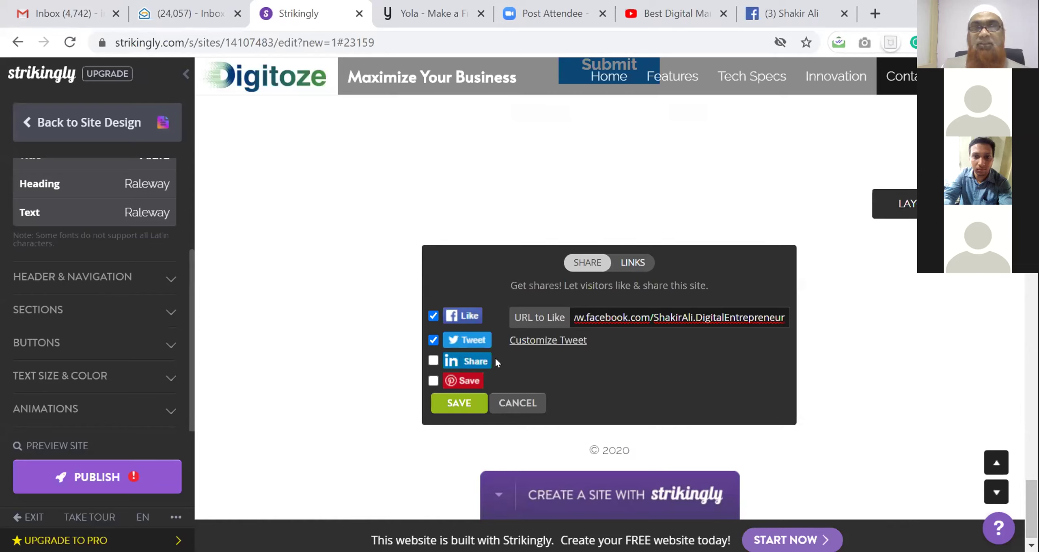
left_click(632, 311)
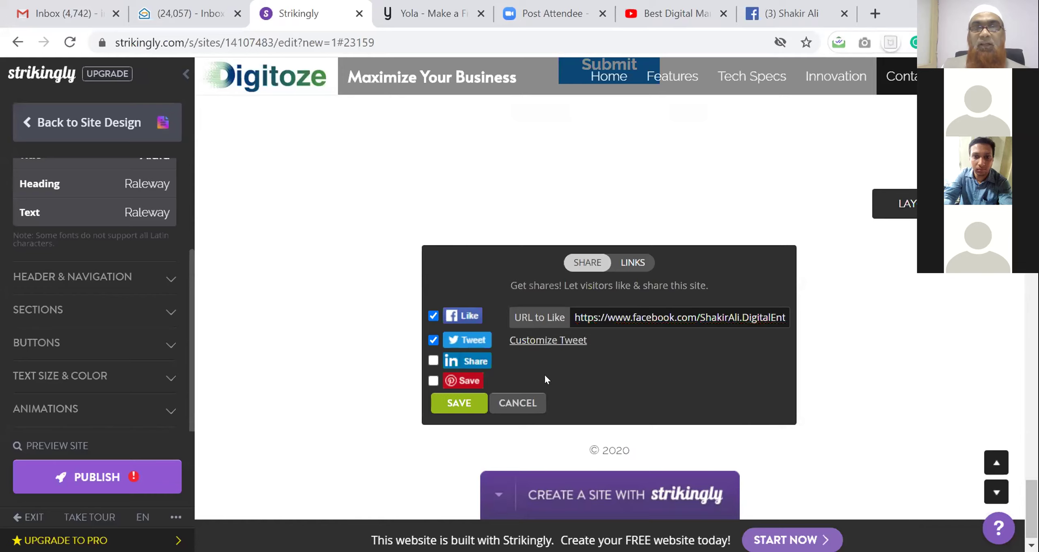
left_click(433, 340)
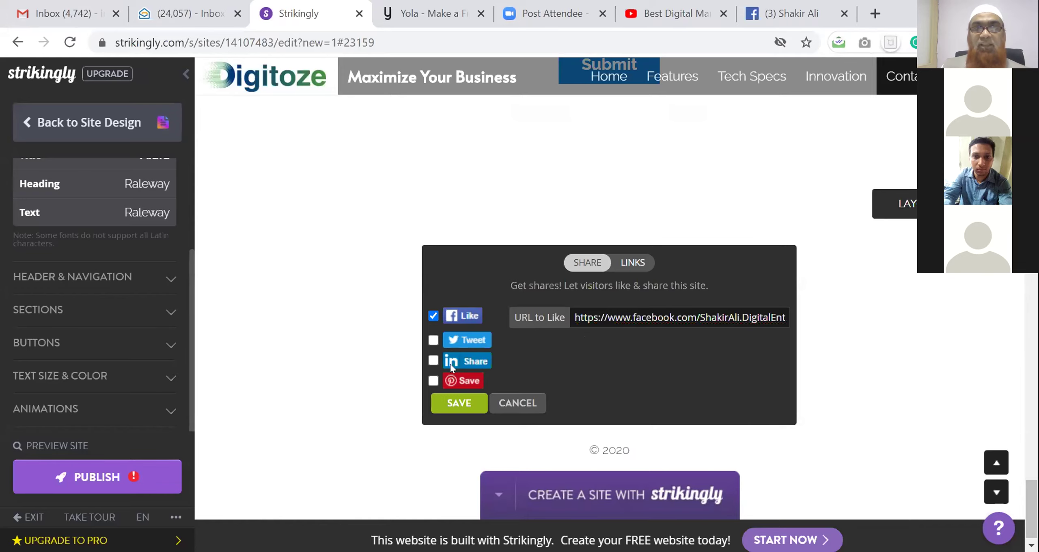
left_click(432, 361)
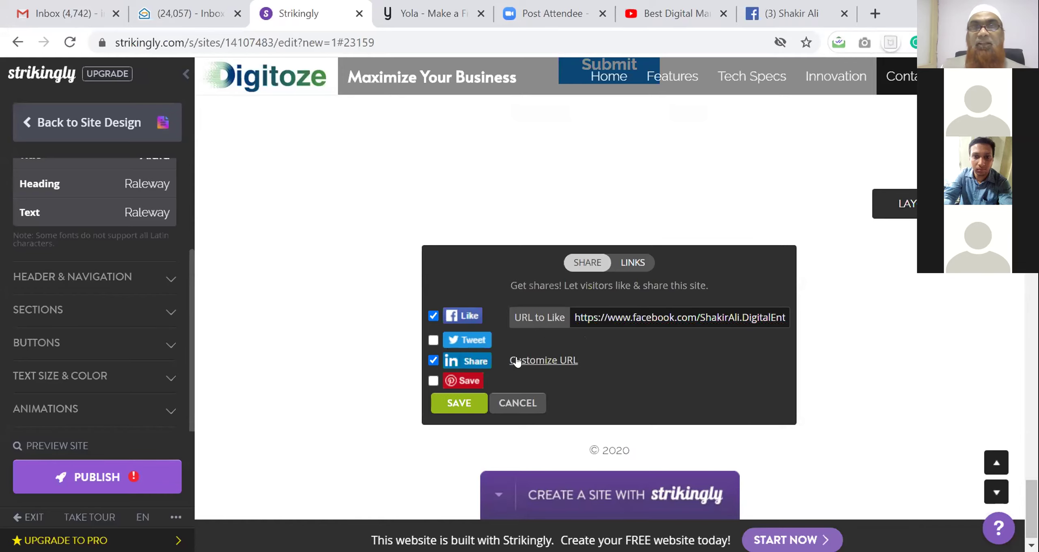
left_click(743, 13)
double_click(654, 42)
left_click(655, 42)
Open LinkedIn, go to the personal profile page, and select its address for copying
type("linke")
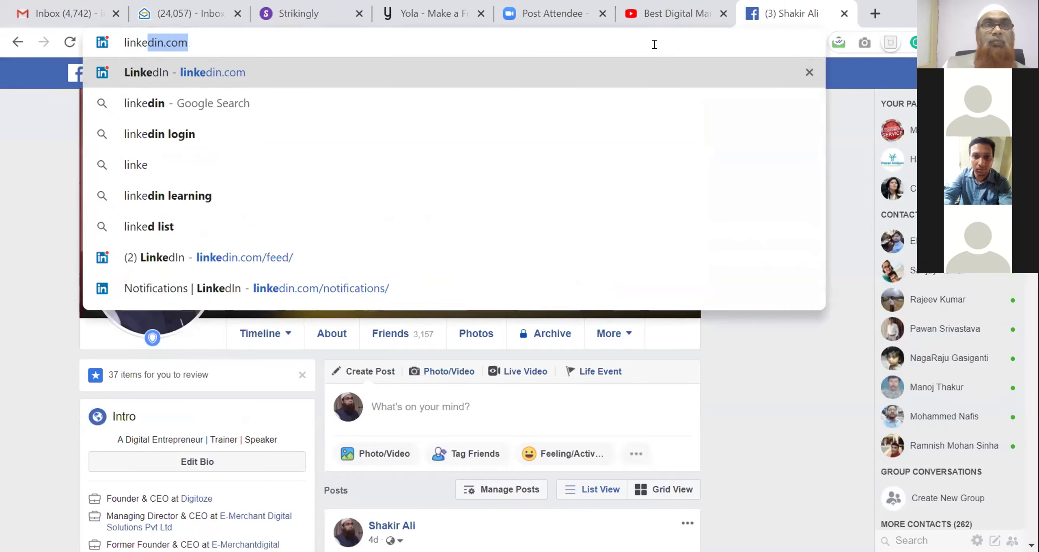
key("Return")
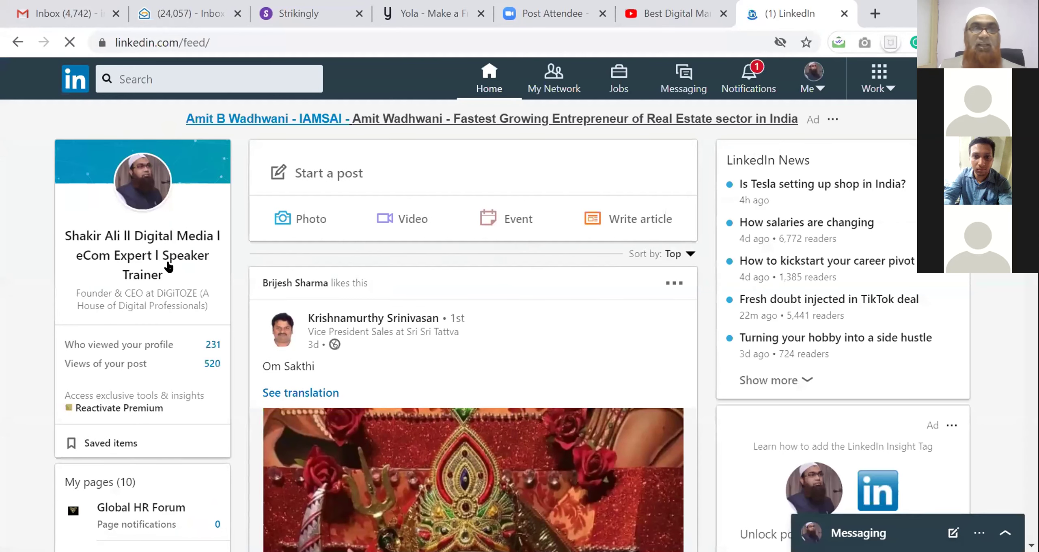
left_click(159, 257)
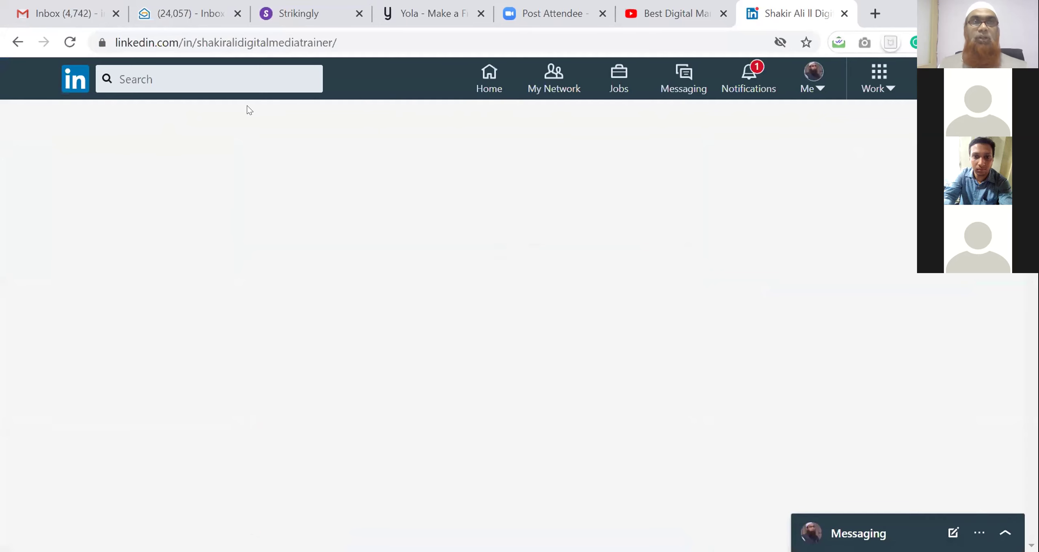
left_click(267, 43)
key("ctrl+c")
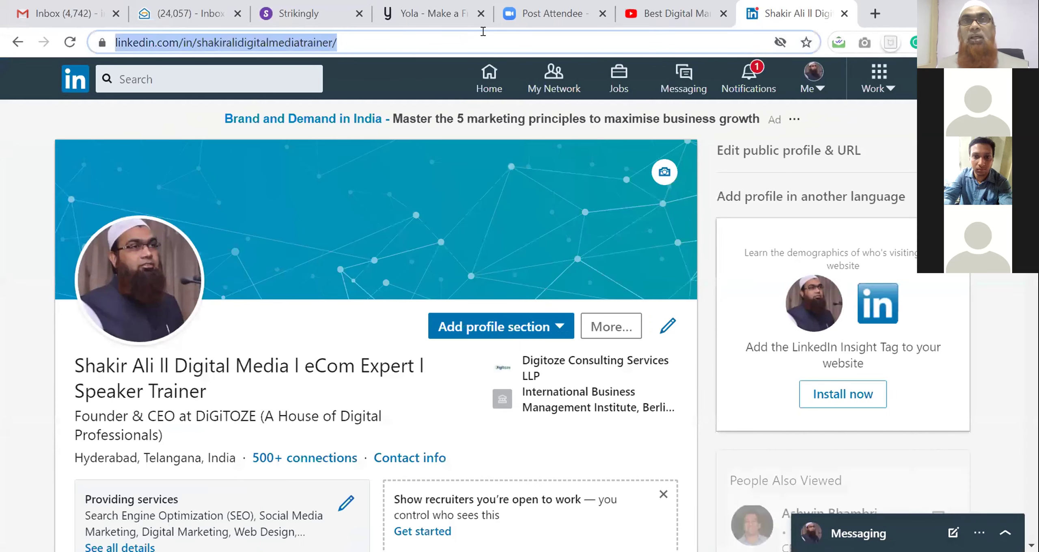
left_click(269, 18)
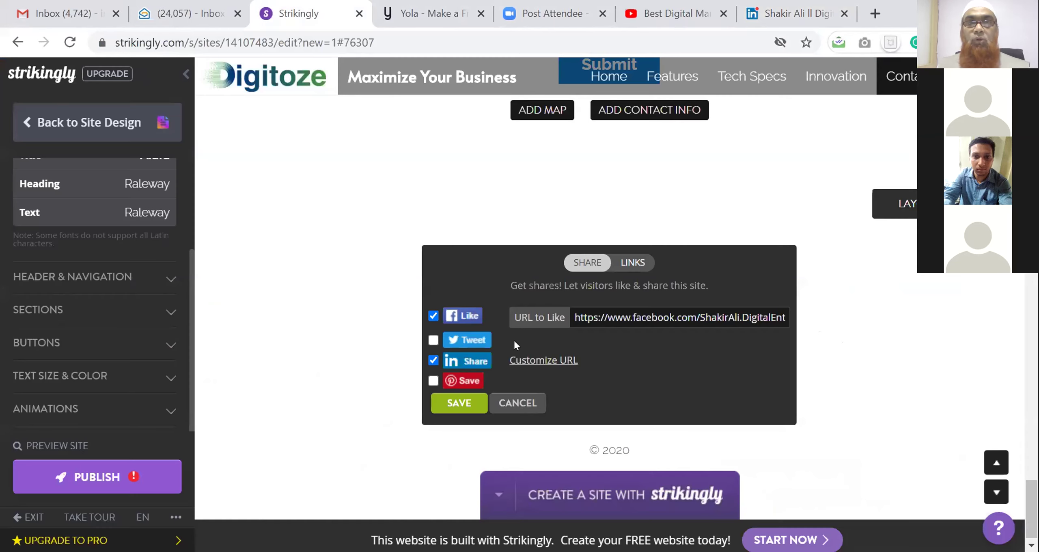
Paste the LinkedIn profile address as the URL to share and save, re-checking the settings once
triple_click(622, 365)
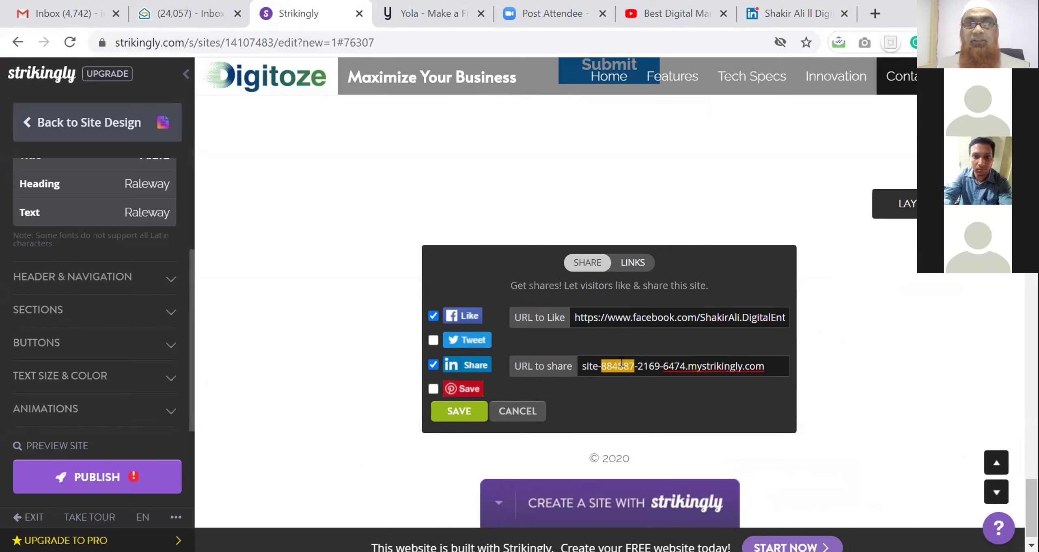
key("ctrl+v")
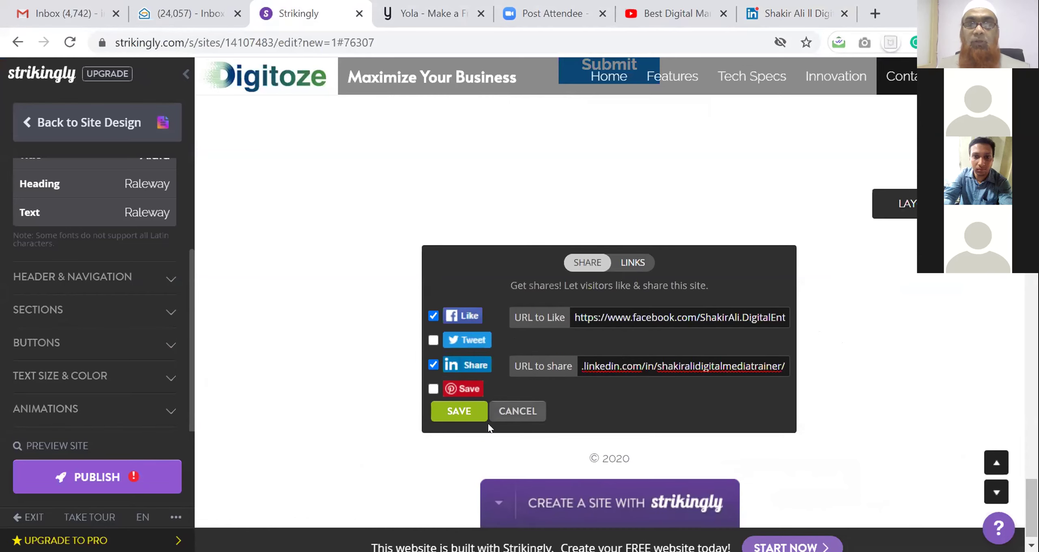
left_click(458, 411)
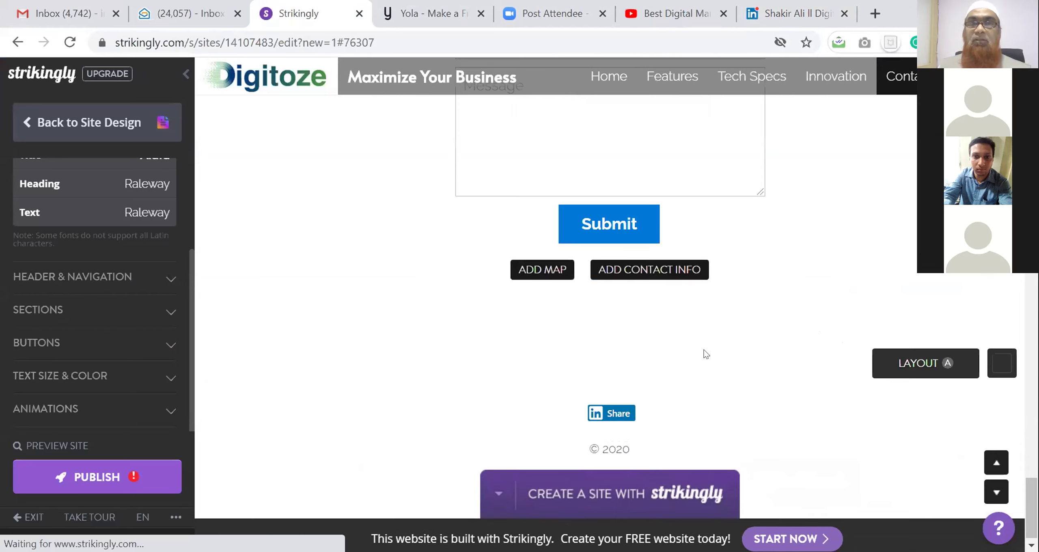
left_click(614, 412)
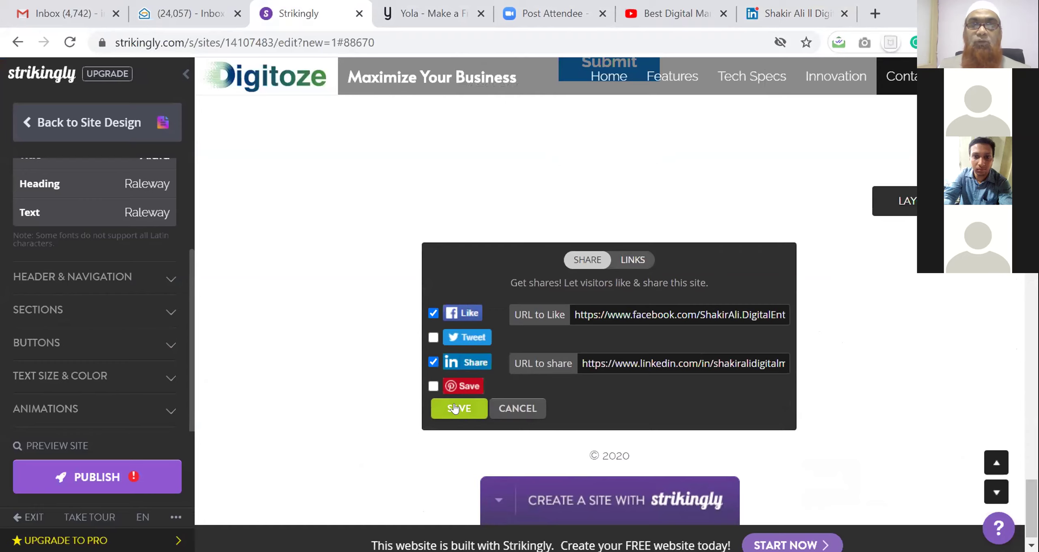
left_click(449, 410)
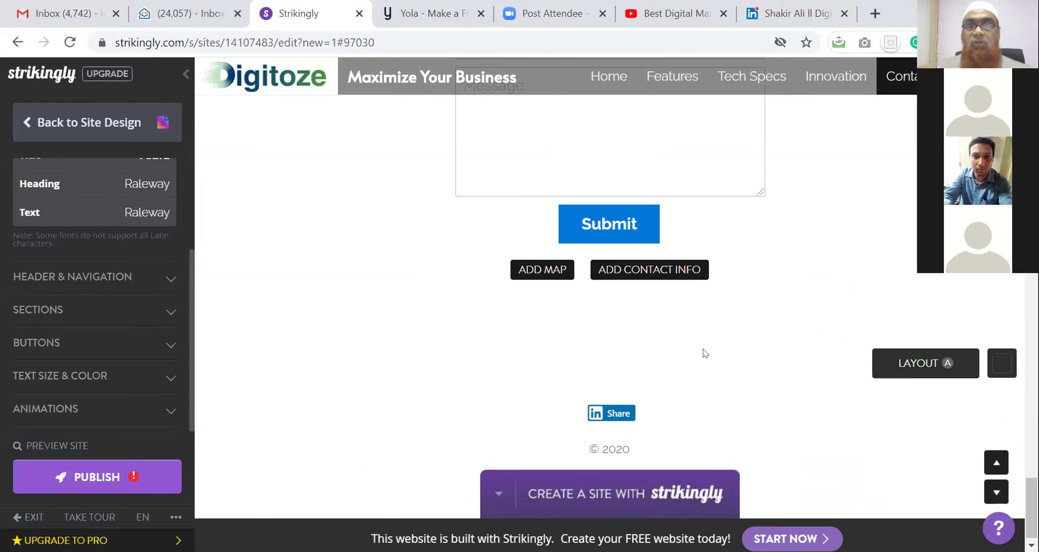
scroll(702, 350, "up", 2)
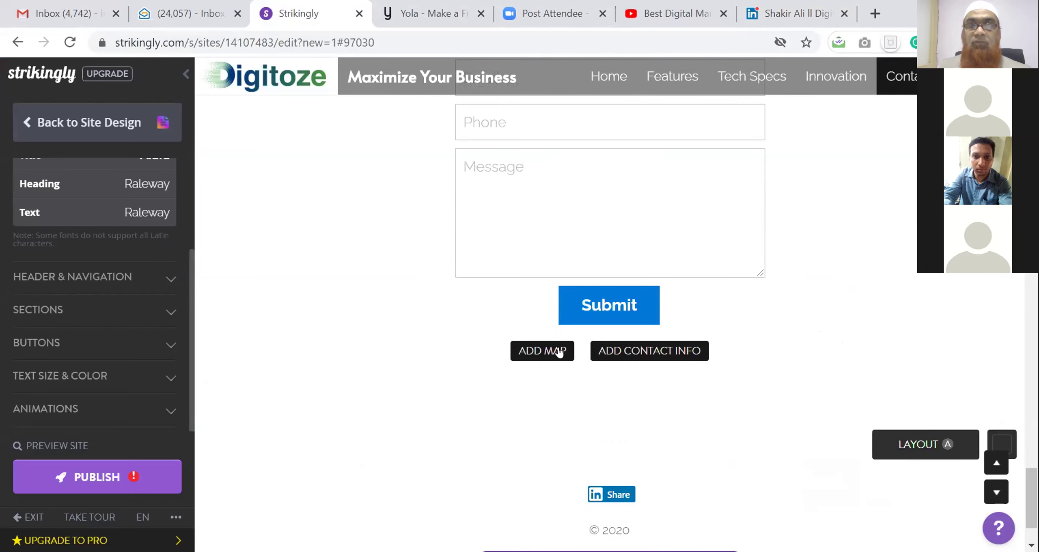
Add a Google map beside the contact form, set to the office address, and save it
left_click(540, 350)
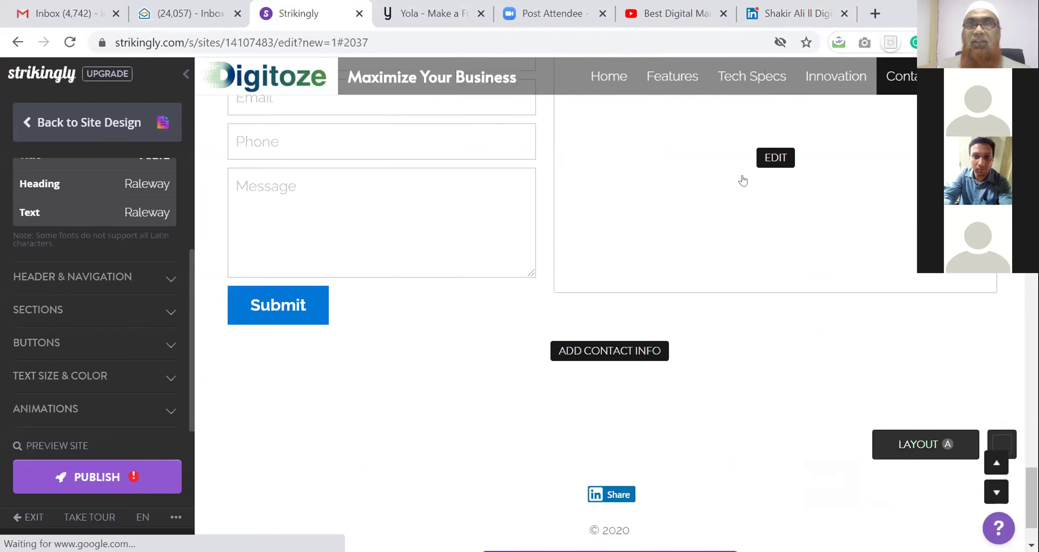
left_click(766, 163)
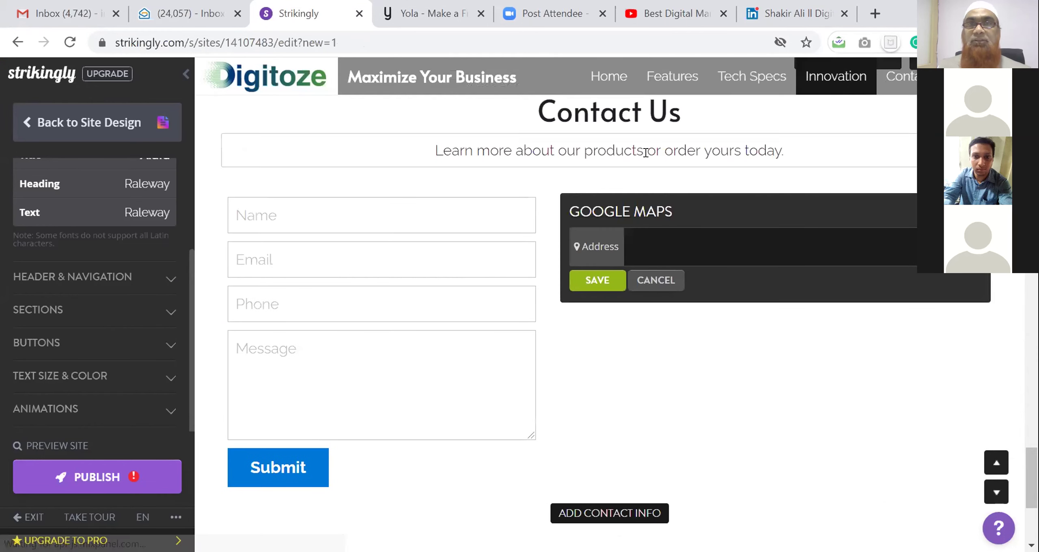
left_click(664, 249)
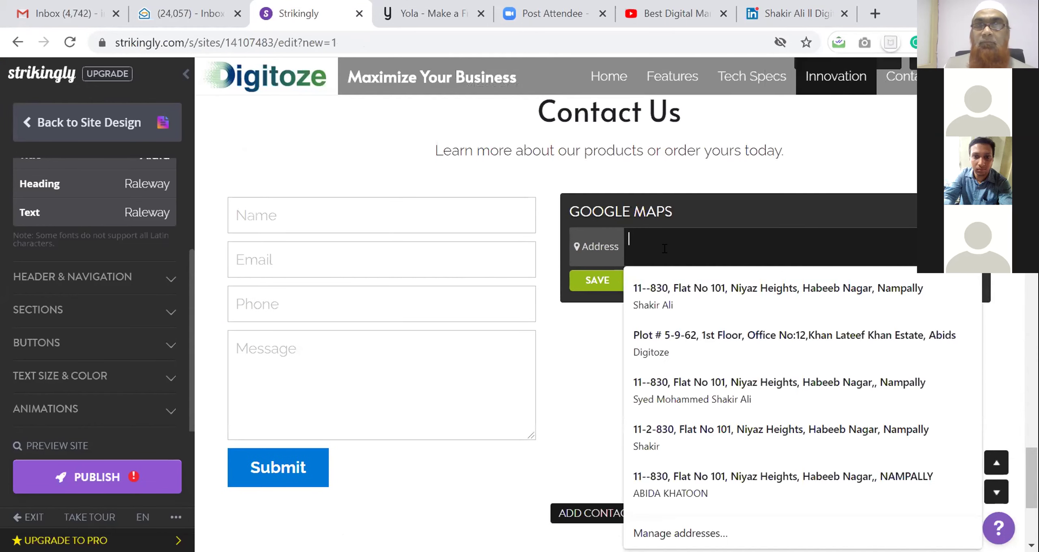
left_click(722, 340)
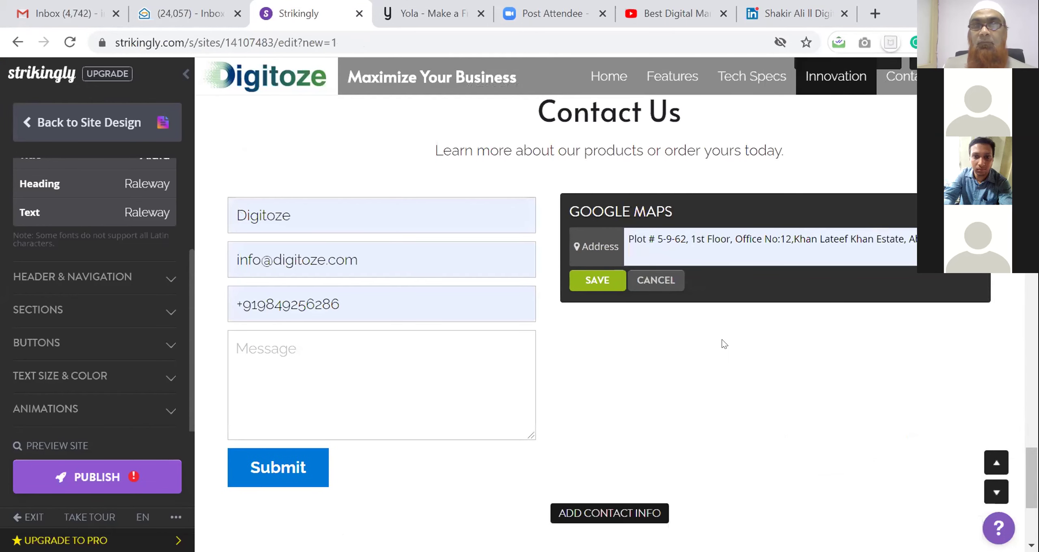
left_click(580, 281)
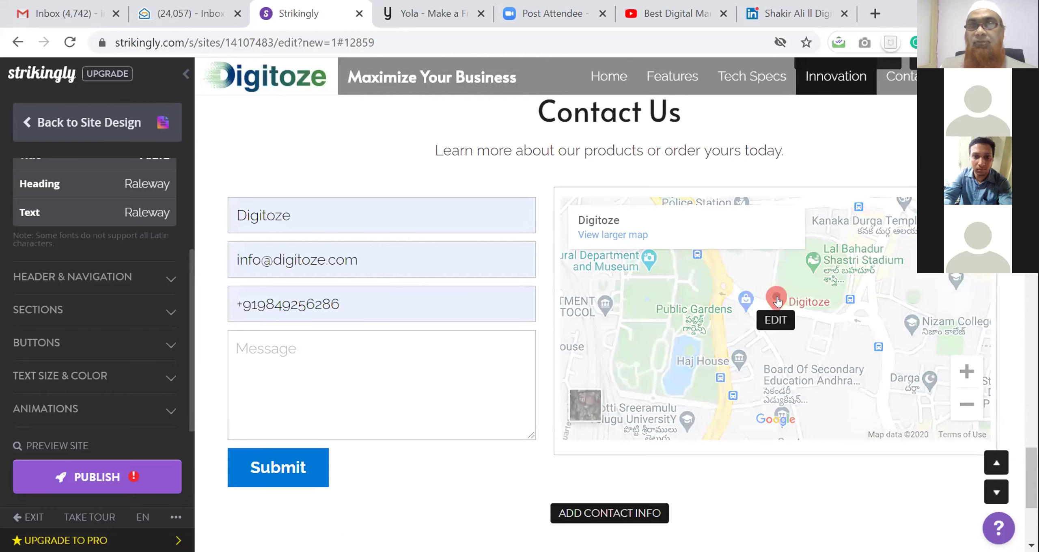
Review the page, then launch a preview of the Digitoze site in a new tab
scroll(793, 319, "down", 5)
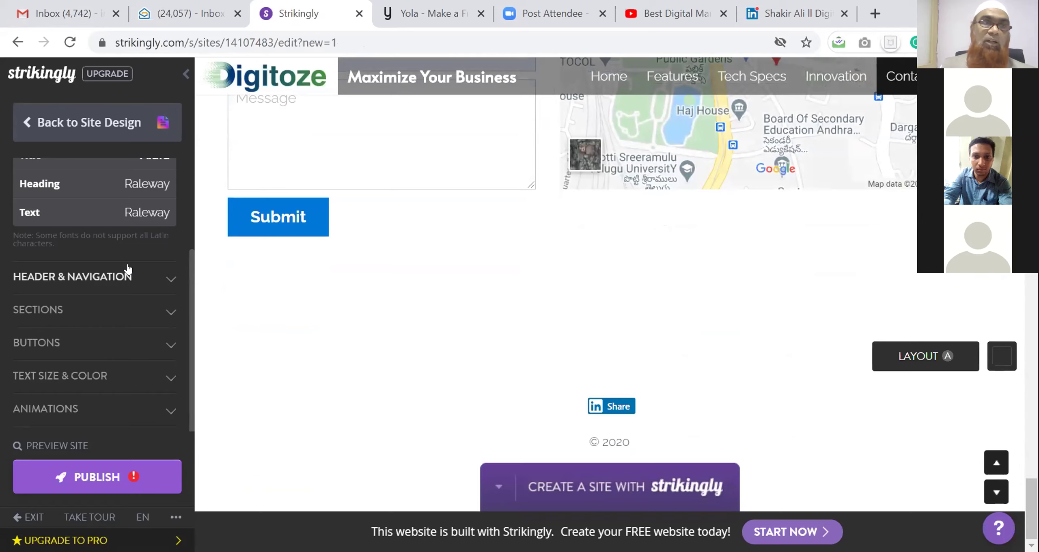
scroll(127, 270, "up", 3)
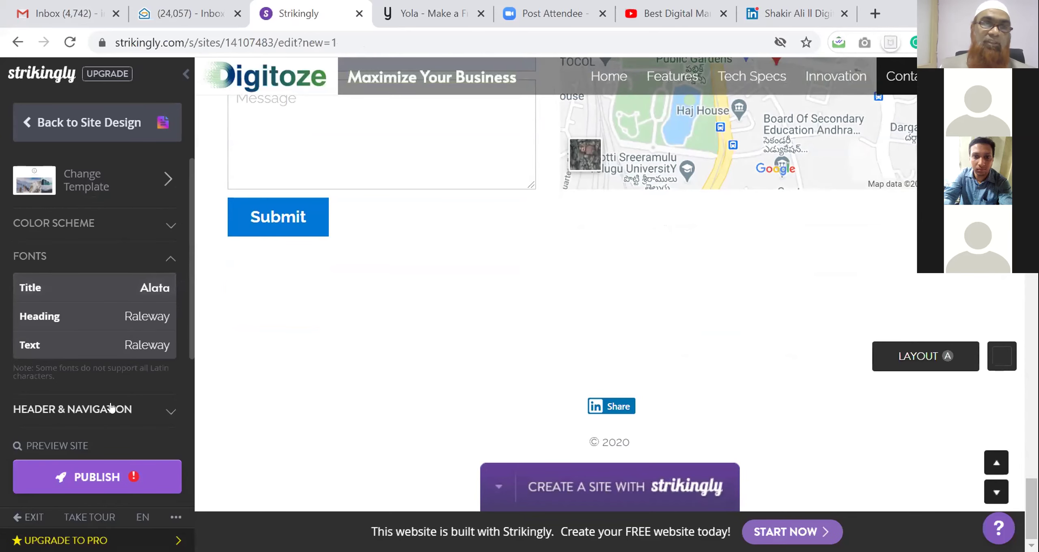
left_click(78, 442)
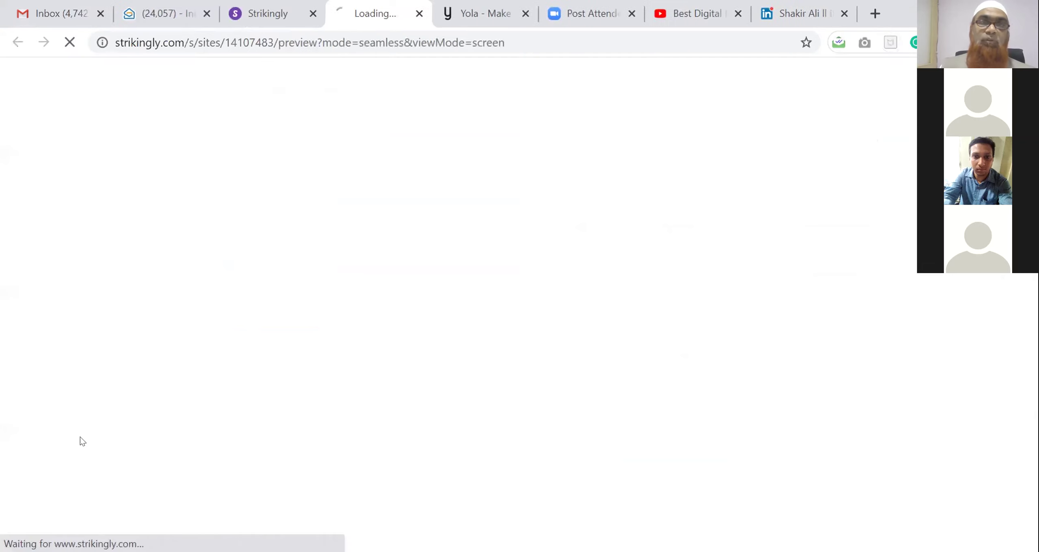
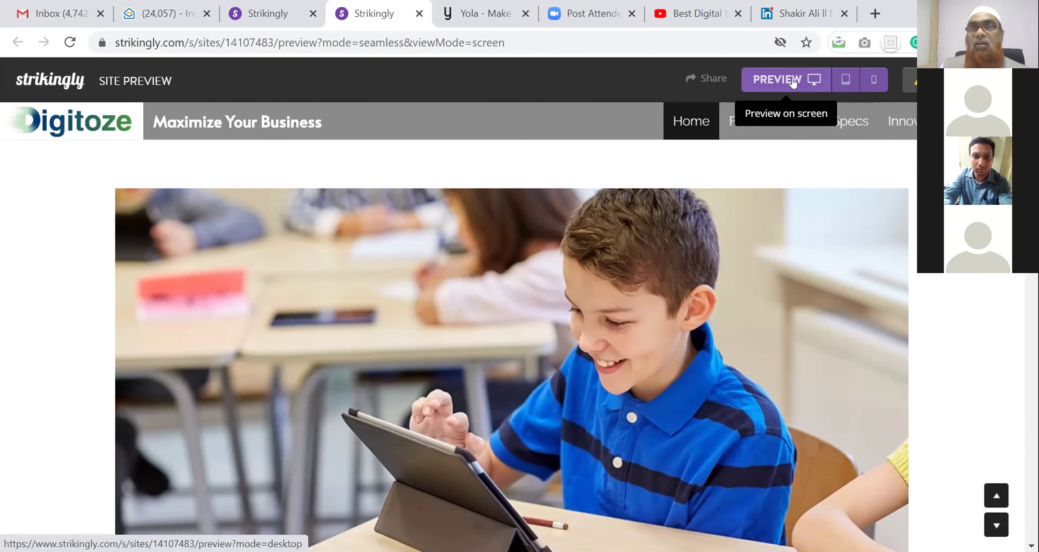
Preview the Digitoze site in tablet and phone frames, scrolling each, then return to desktop view
left_click(845, 79)
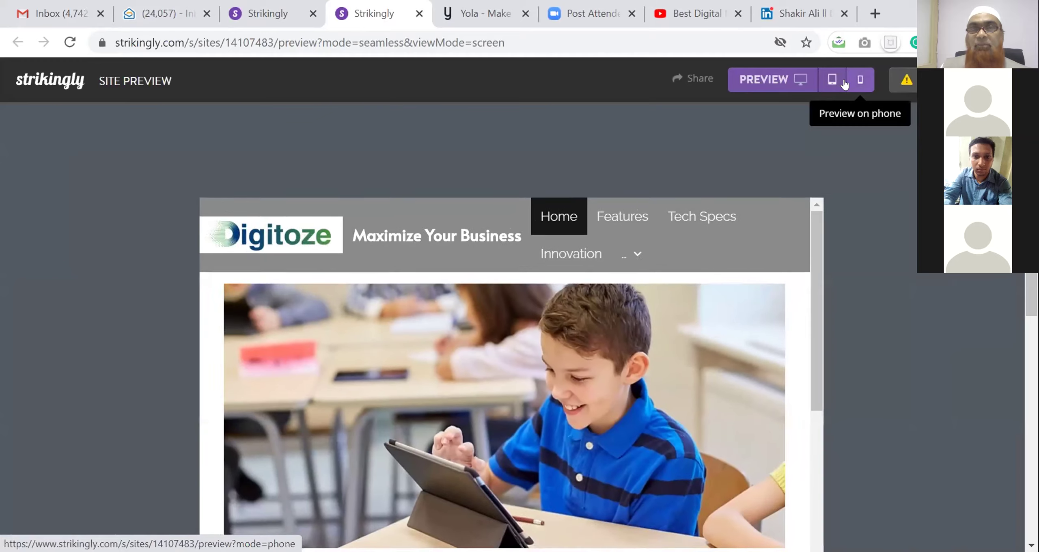
scroll(547, 305, "down", 20)
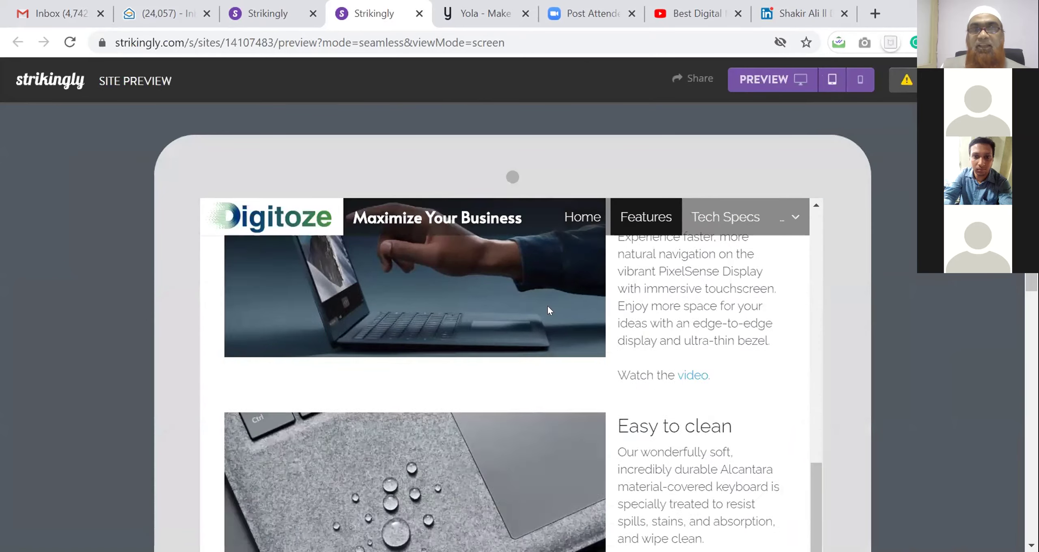
scroll(547, 306, "down", 10)
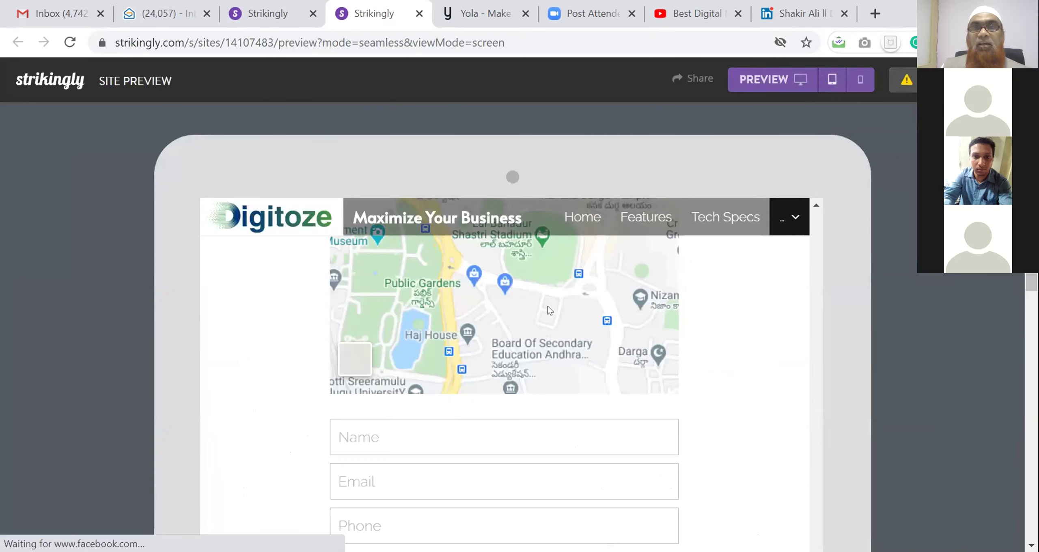
left_click(859, 81)
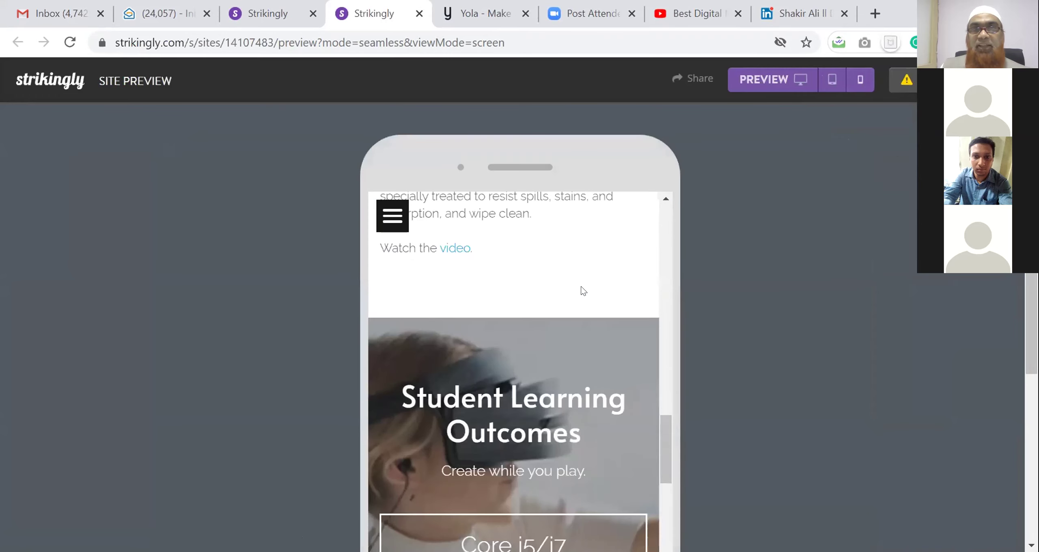
scroll(581, 285, "down", 15)
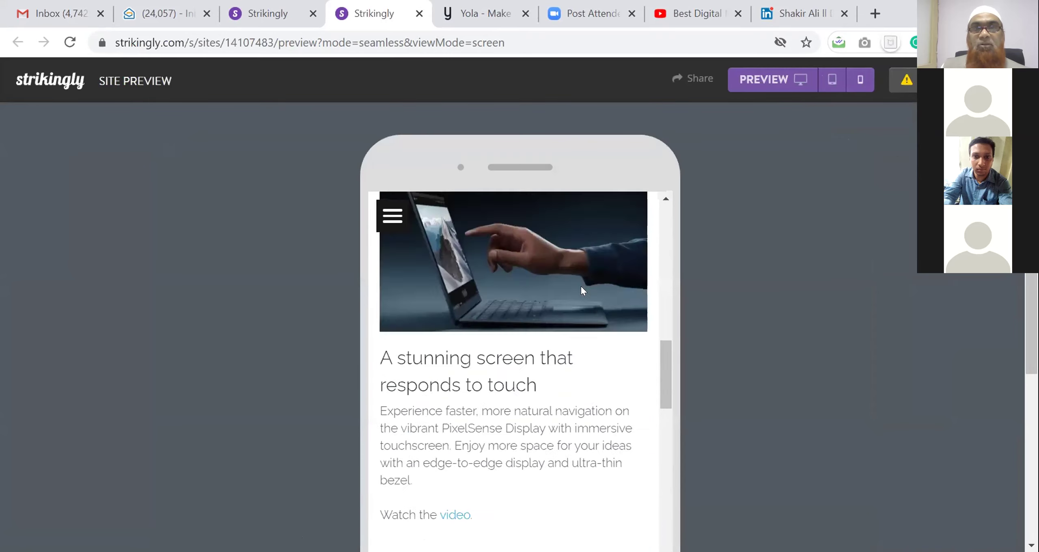
scroll(578, 284, "down", 10)
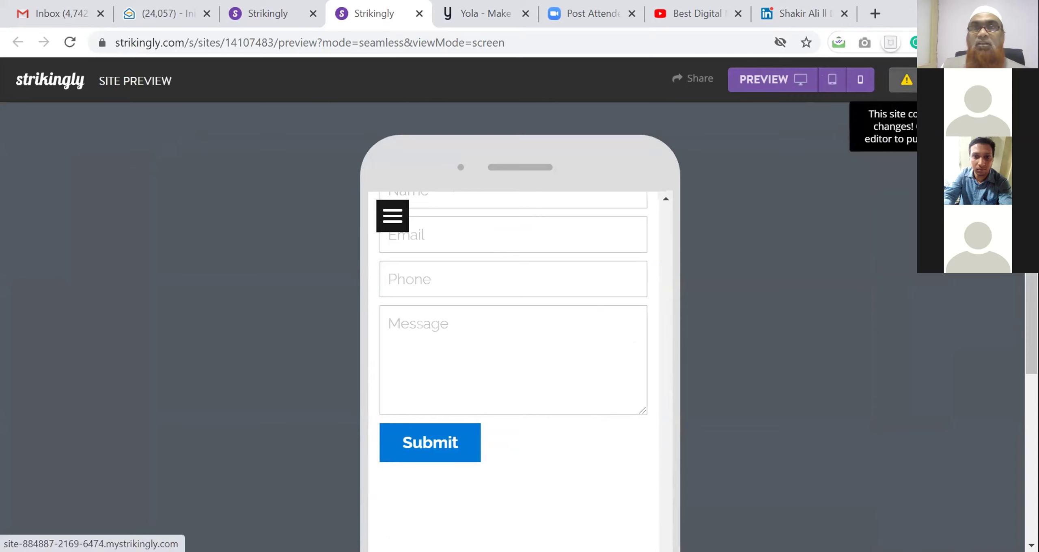
left_click(796, 81)
scroll(610, 254, "down", 5)
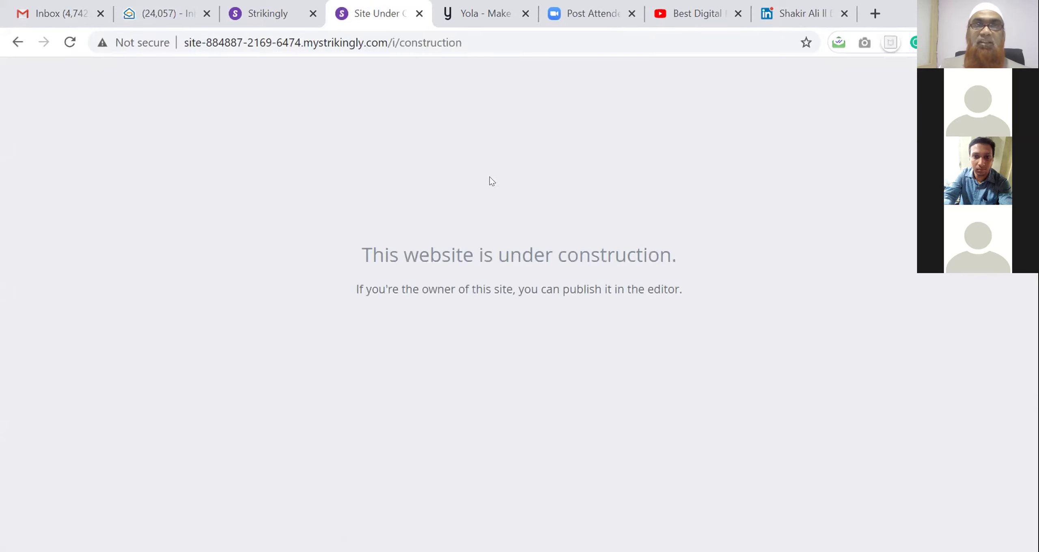
Back in the editor, set the Header & Navigation background colour to blue #204F89
left_click(272, 19)
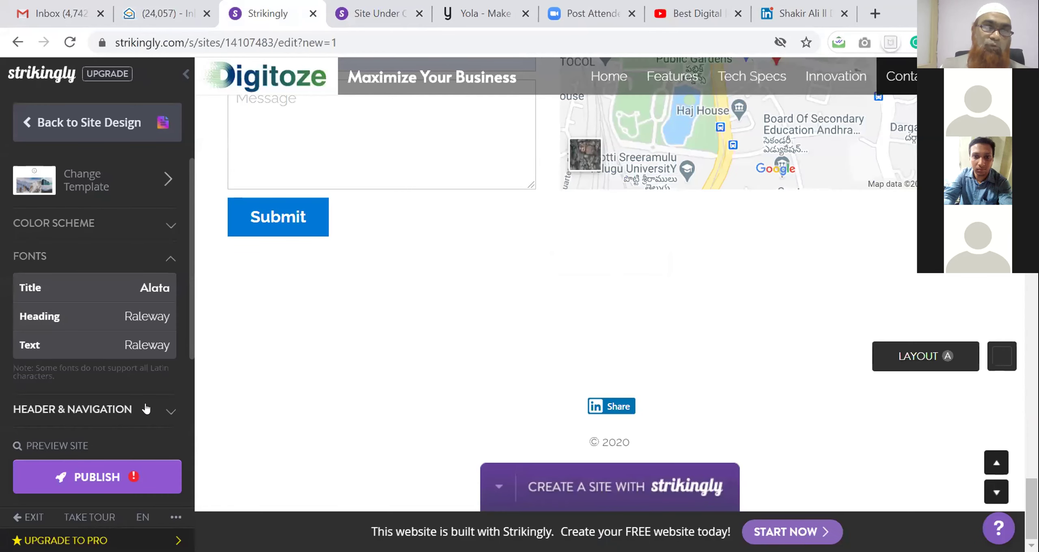
left_click(163, 409)
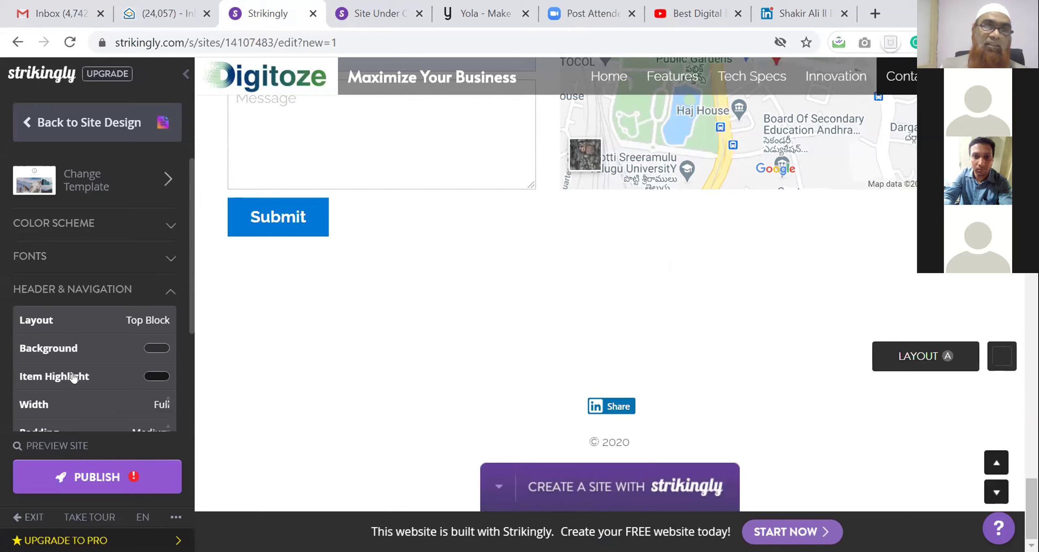
scroll(72, 377, "down", 2)
scroll(93, 369, "down", 2)
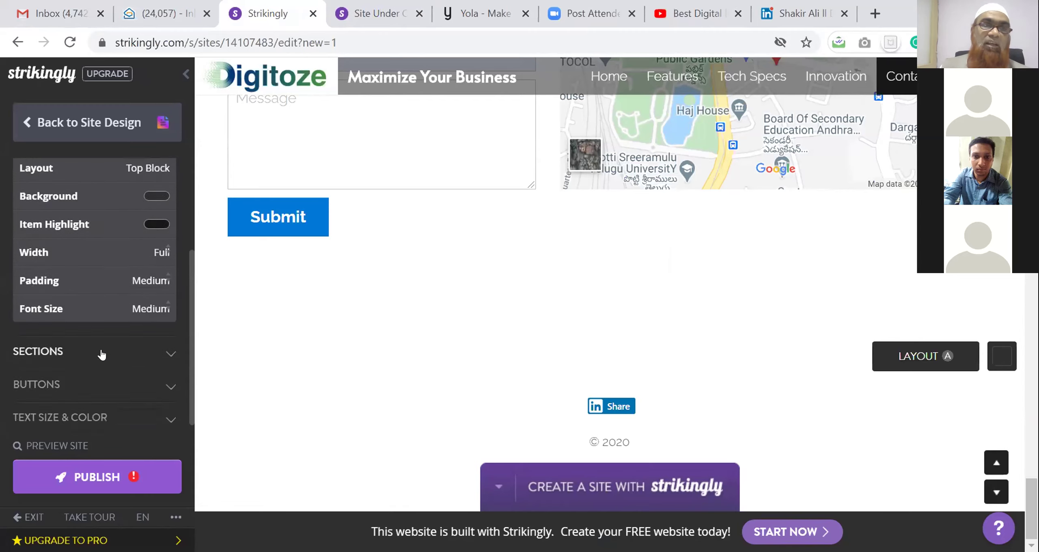
scroll(101, 354, "up", 4)
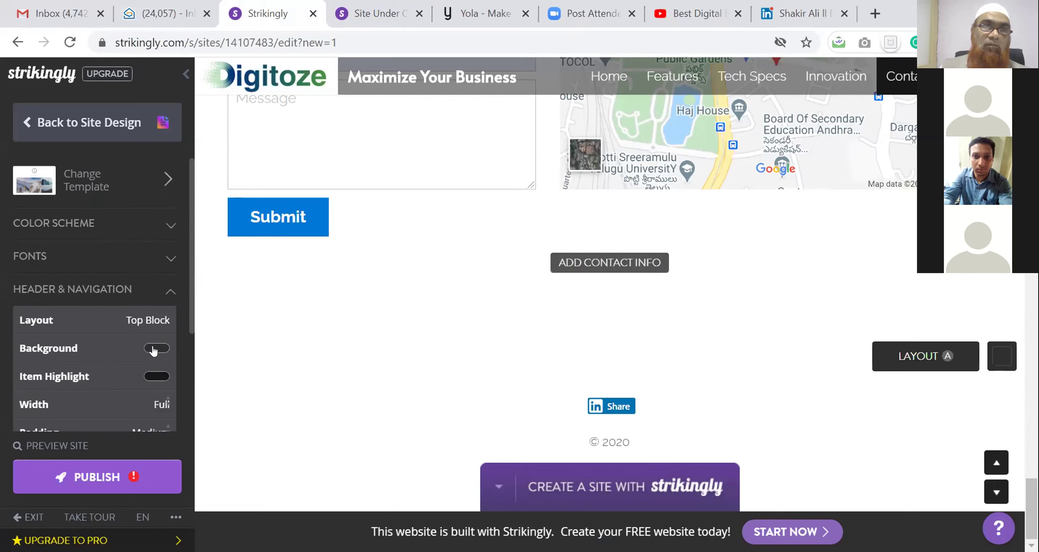
left_click(153, 350)
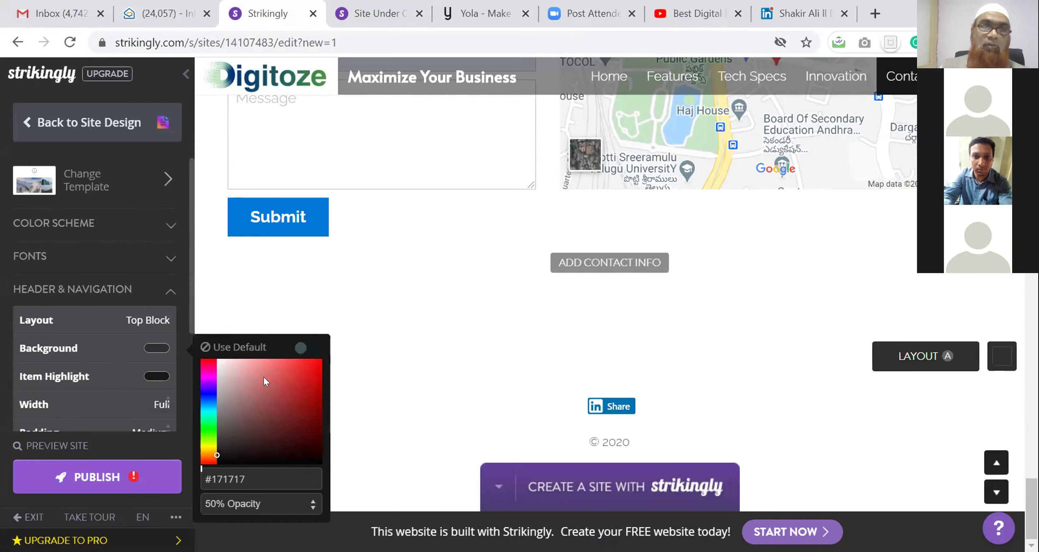
left_click(282, 379)
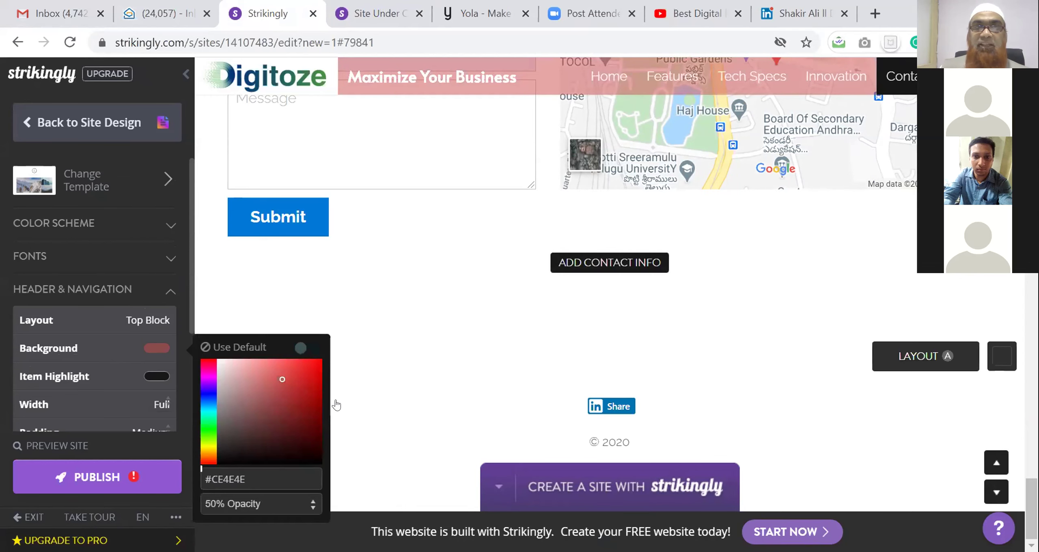
left_click(203, 405)
left_click(297, 407)
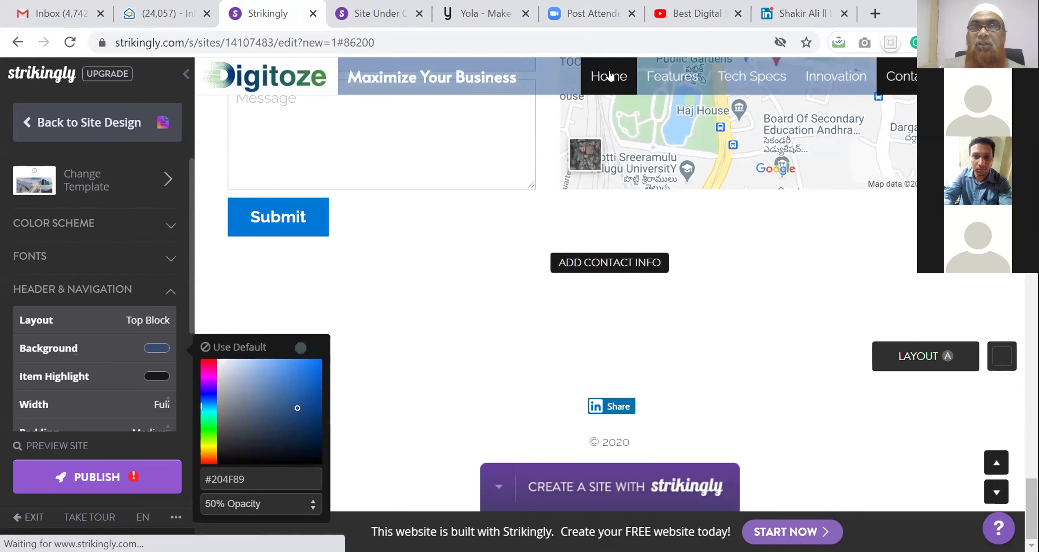
left_click(147, 346)
left_click(147, 347)
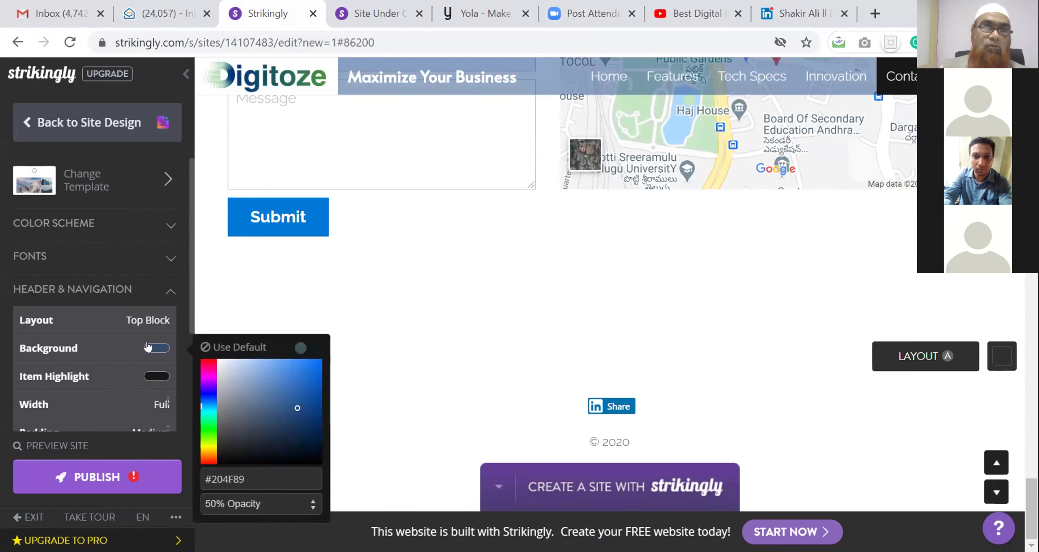
Check the item highlight colour choices, then save the contact form settings
left_click(154, 375)
mouse_move(629, 273)
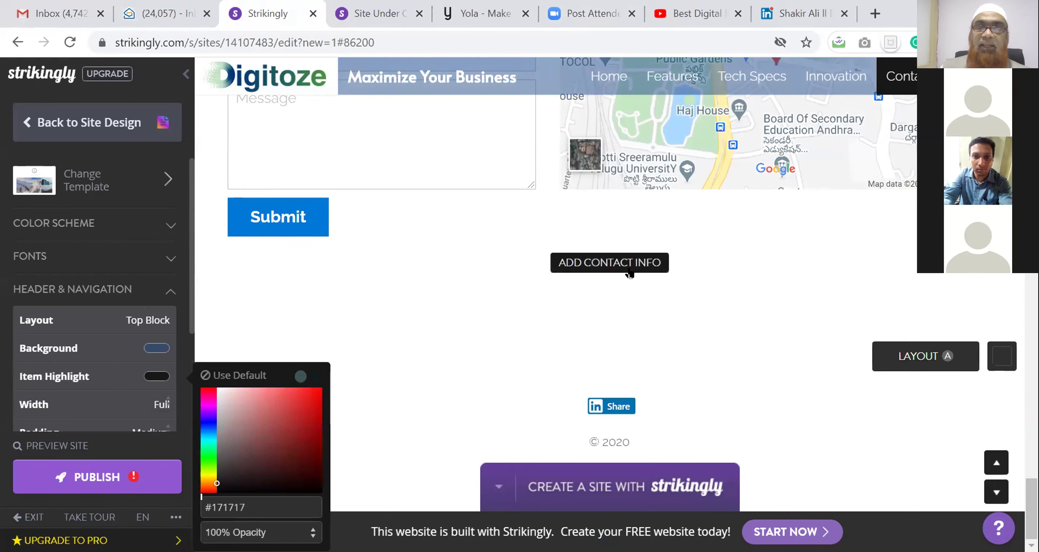
left_click(329, 223)
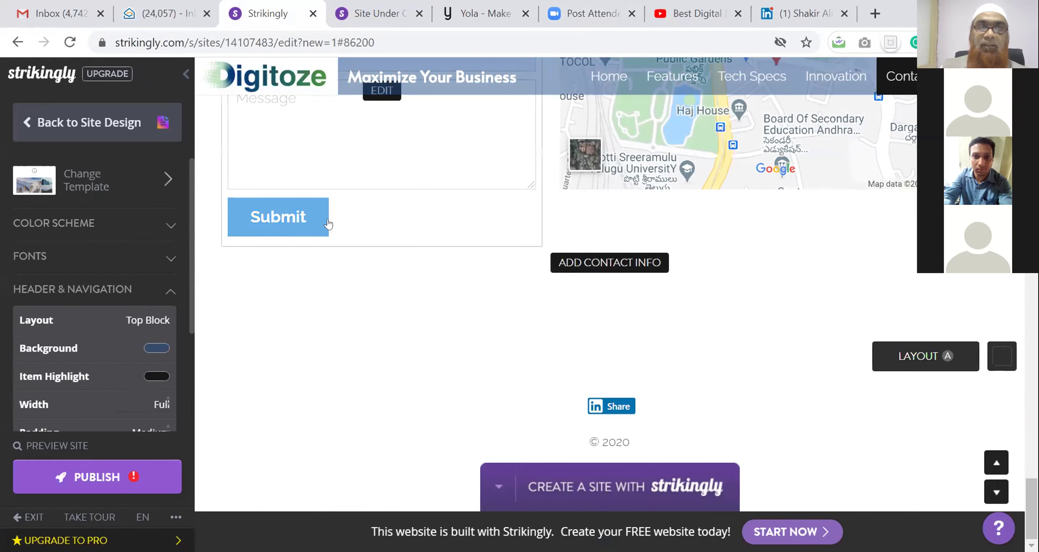
left_click(312, 216)
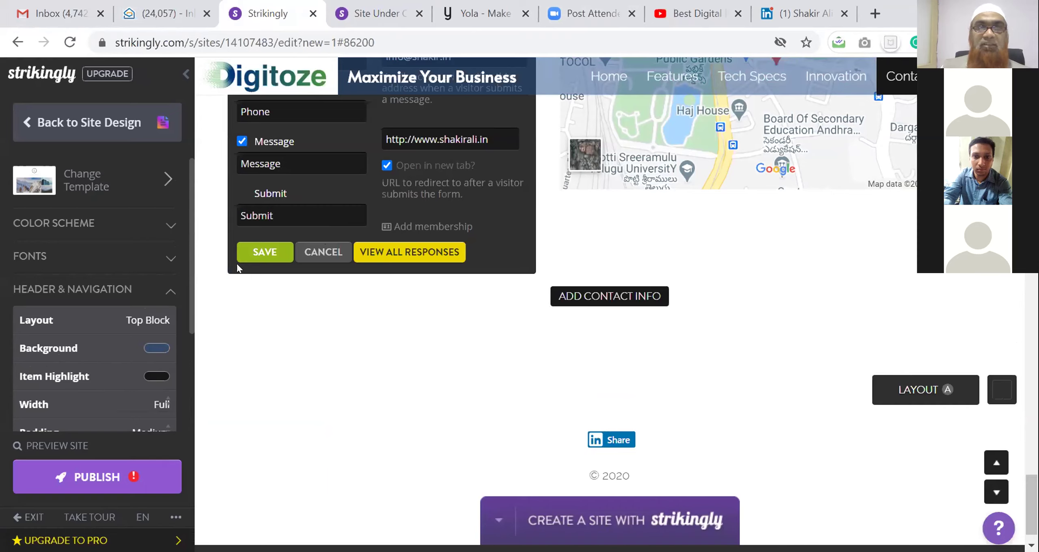
left_click(259, 253)
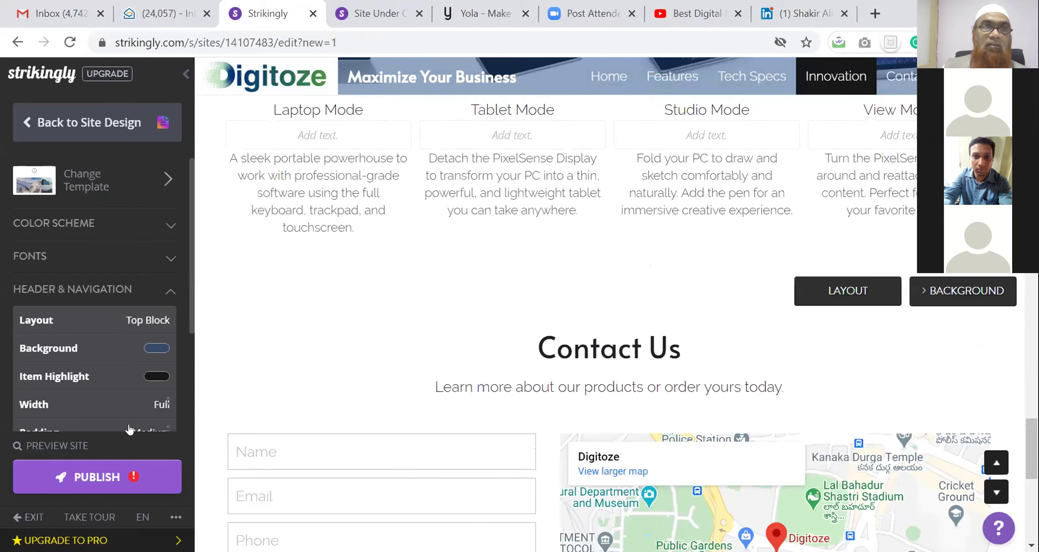
Rename the Features section to Benefits in the Sections list
left_click(95, 129)
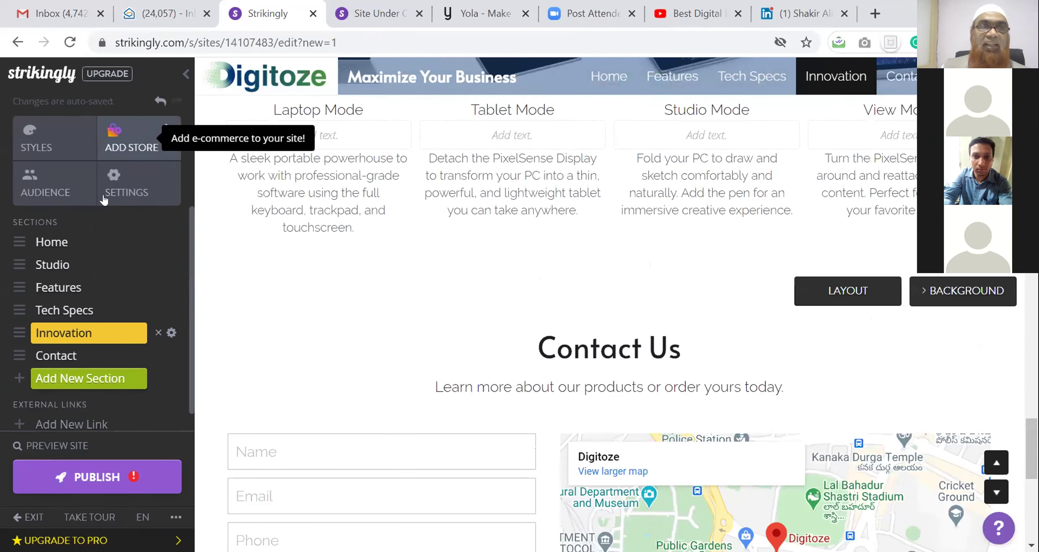
left_click(48, 267)
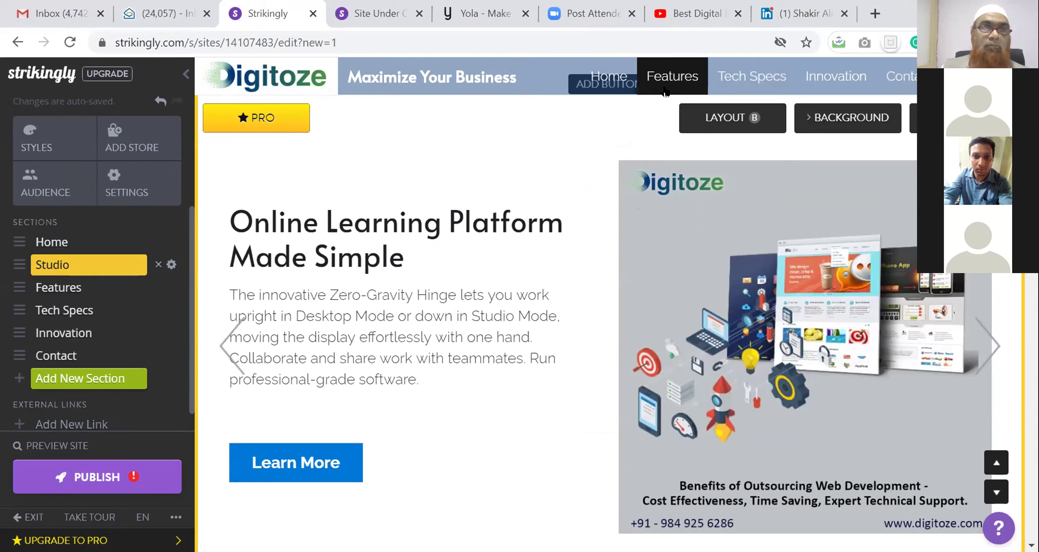
left_click(678, 86)
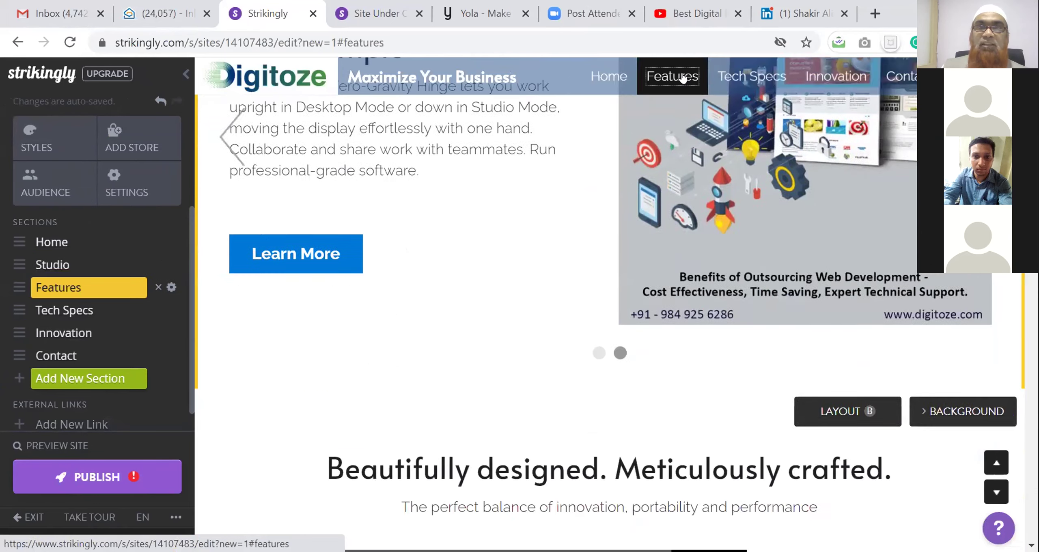
left_click(87, 285)
left_click(94, 283)
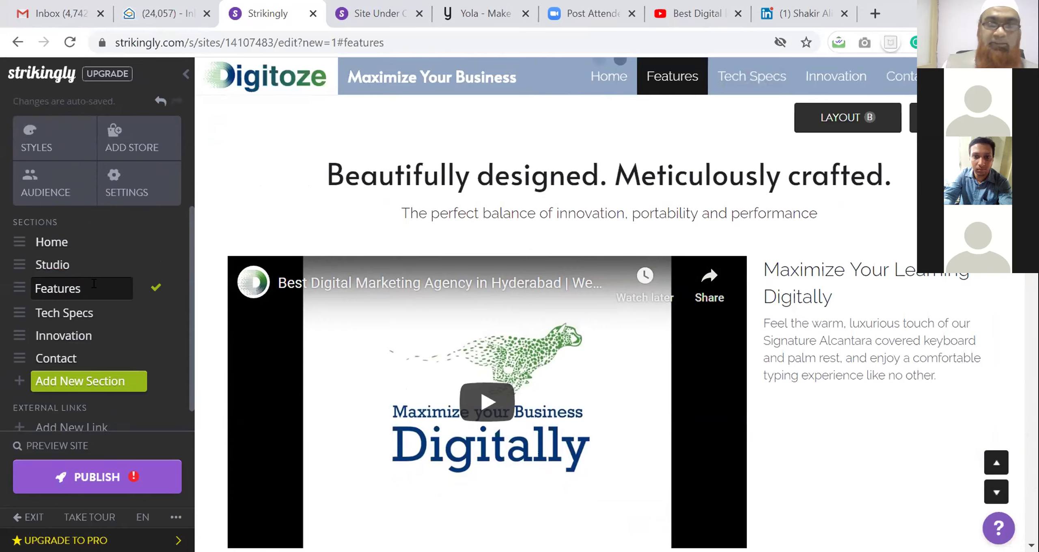
key("BackSpace")
key("BackSpace")
key("BackSpace")
key("BackSpace")
key("BackSpace")
key("BackSpace")
key("BackSpace")
key("BackSpace")
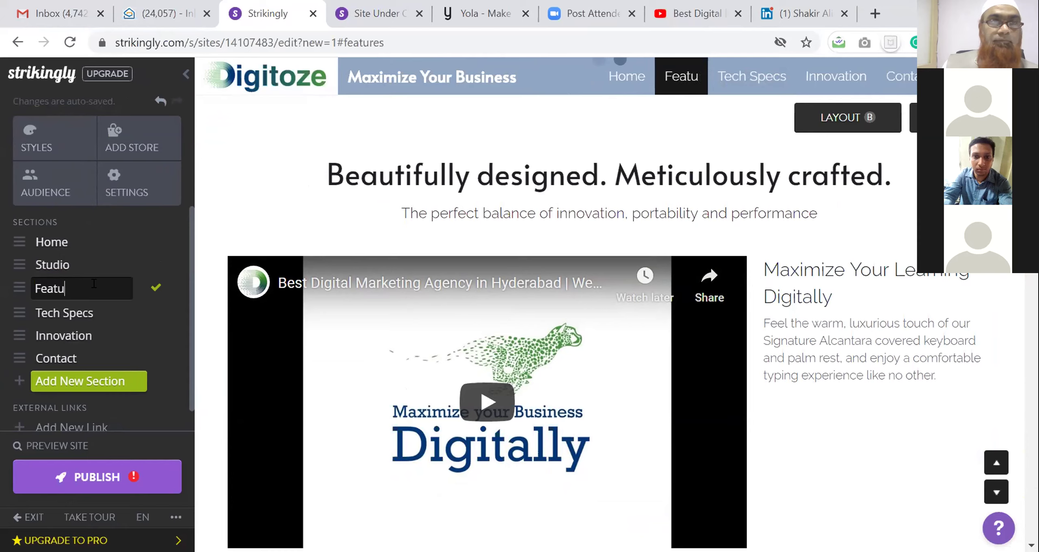
type("Benefits")
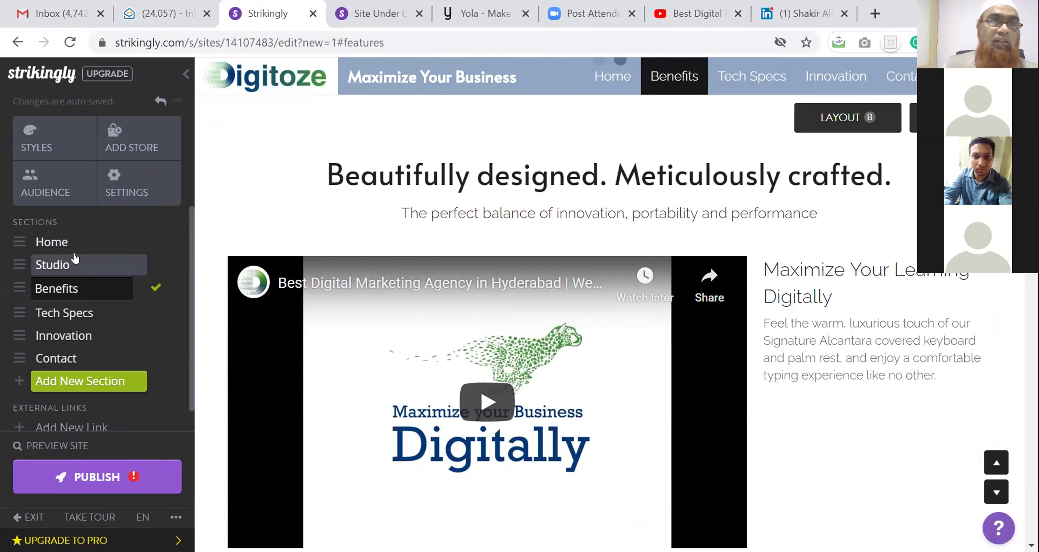
left_click(70, 266)
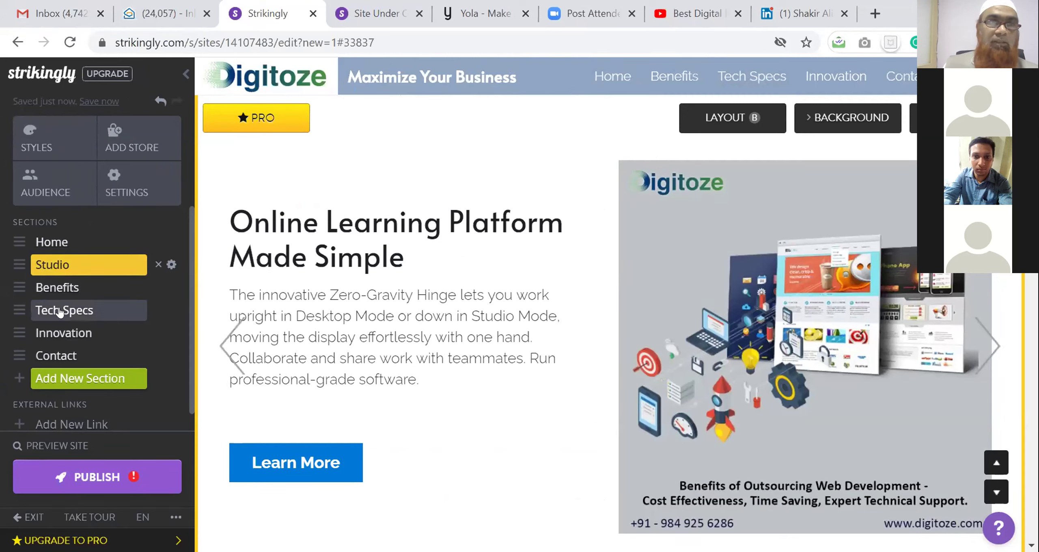
Rename the Studio section to Introduction and confirm it
left_click(75, 266)
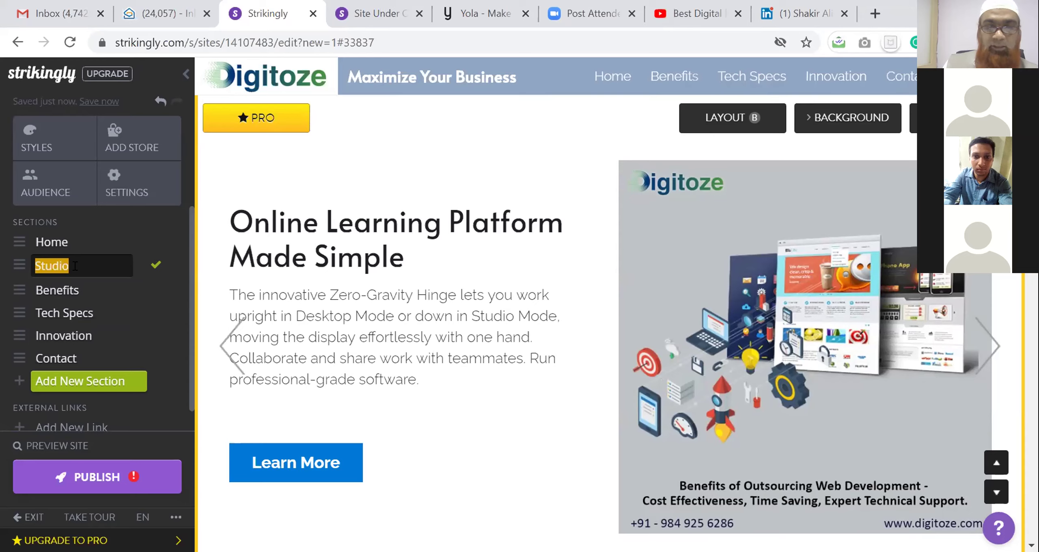
type("Introduction")
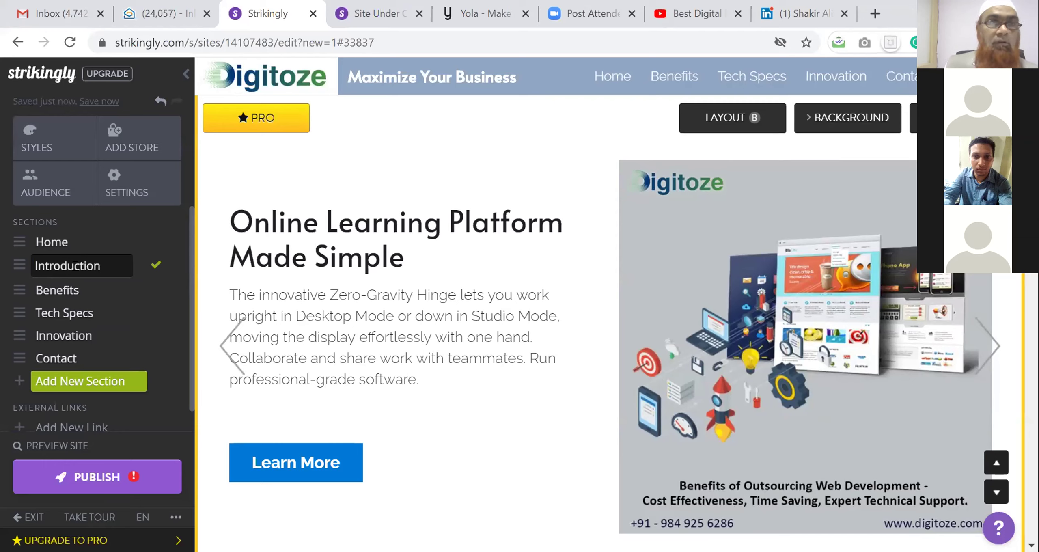
left_click(154, 266)
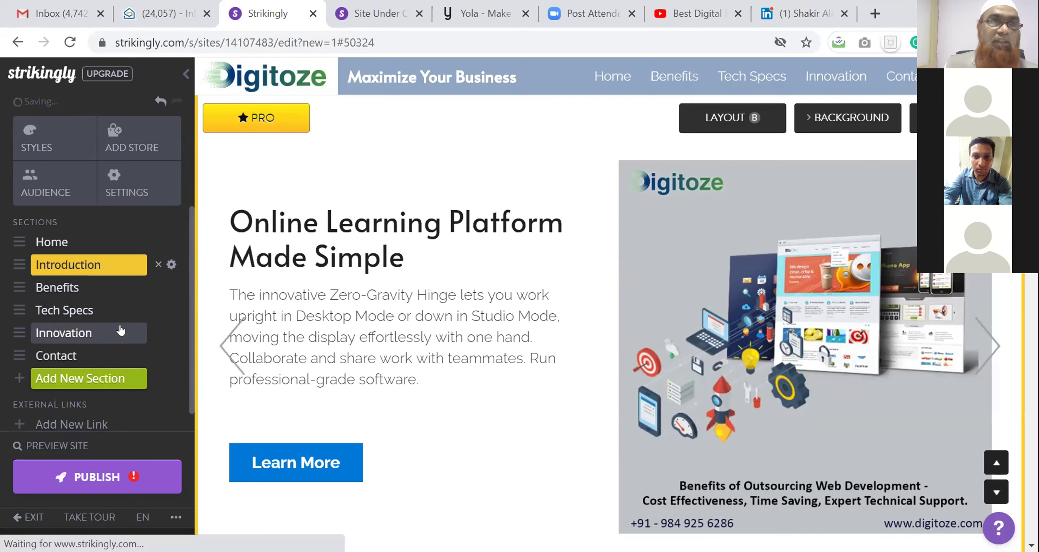
left_click(61, 311)
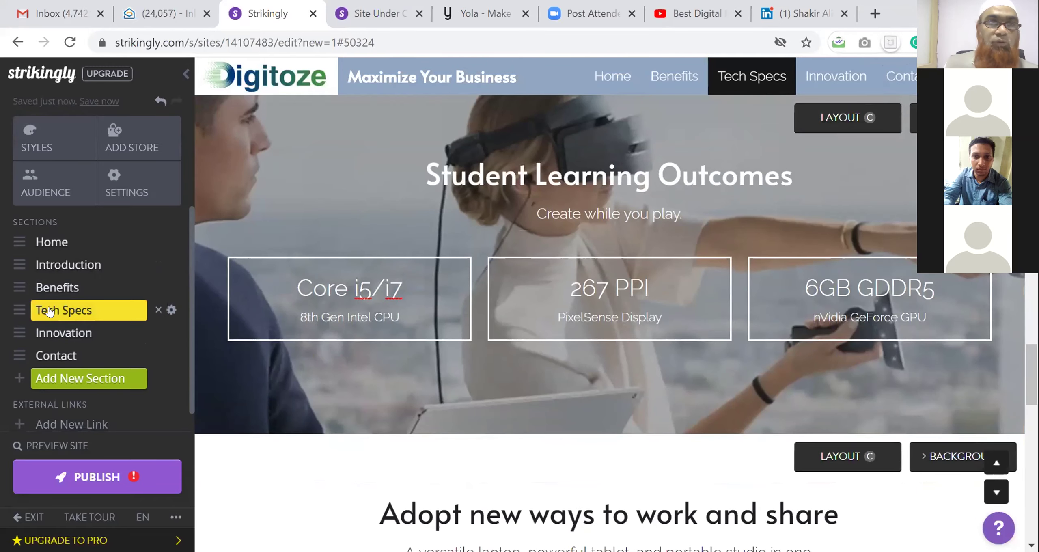
Rename the Tech Specs section to Student Learning Outcomes
left_click(560, 172)
key("ctrl+c")
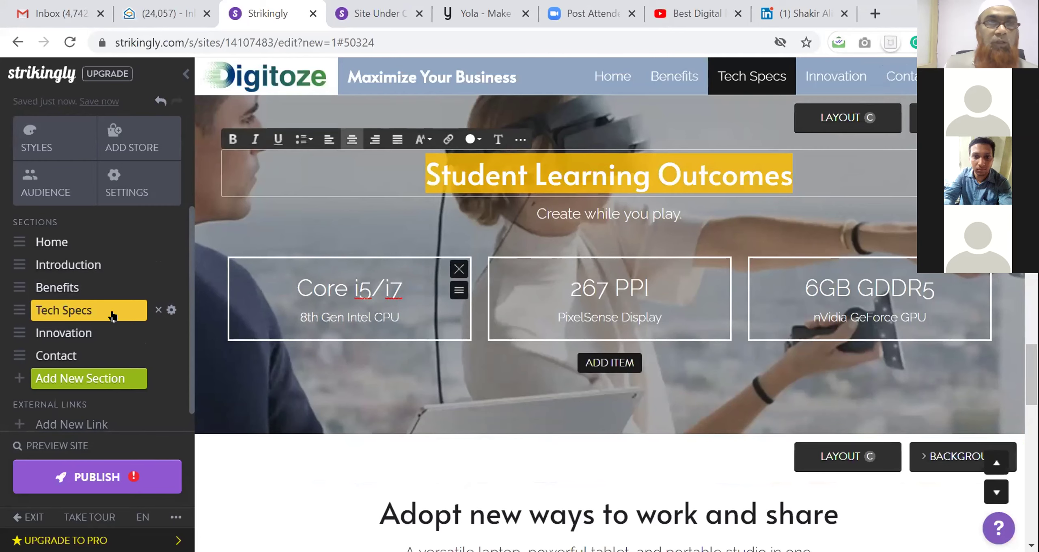
left_click(68, 308)
triple_click(68, 307)
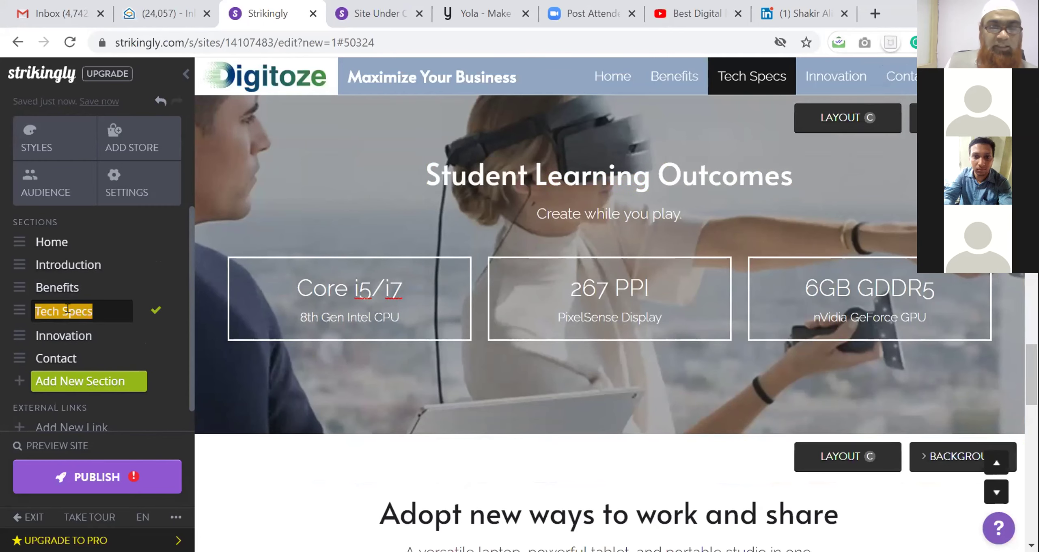
key("ctrl+v")
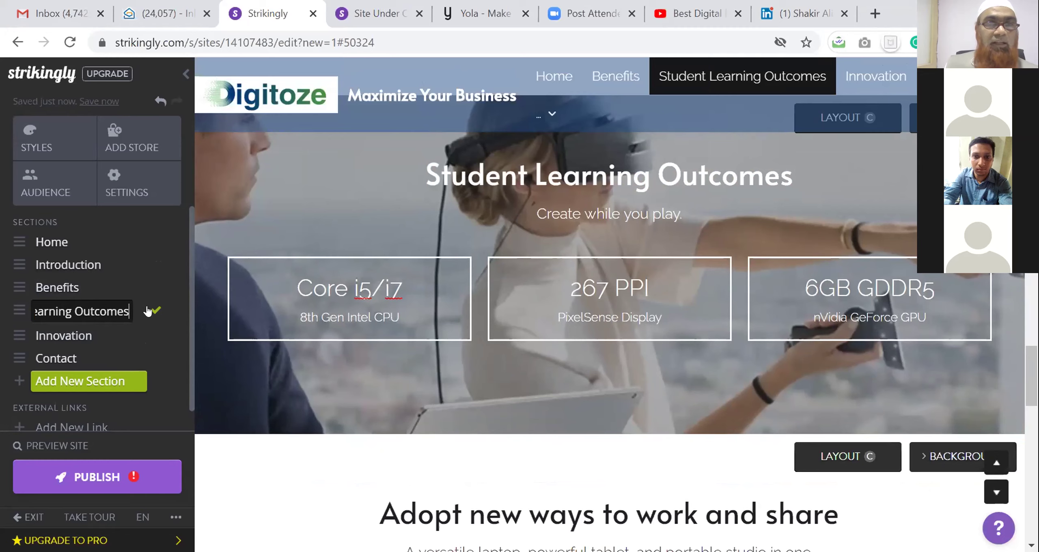
left_click(156, 311)
Rename the Contact section to Reach Us and save the name
scroll(618, 341, "down", 2)
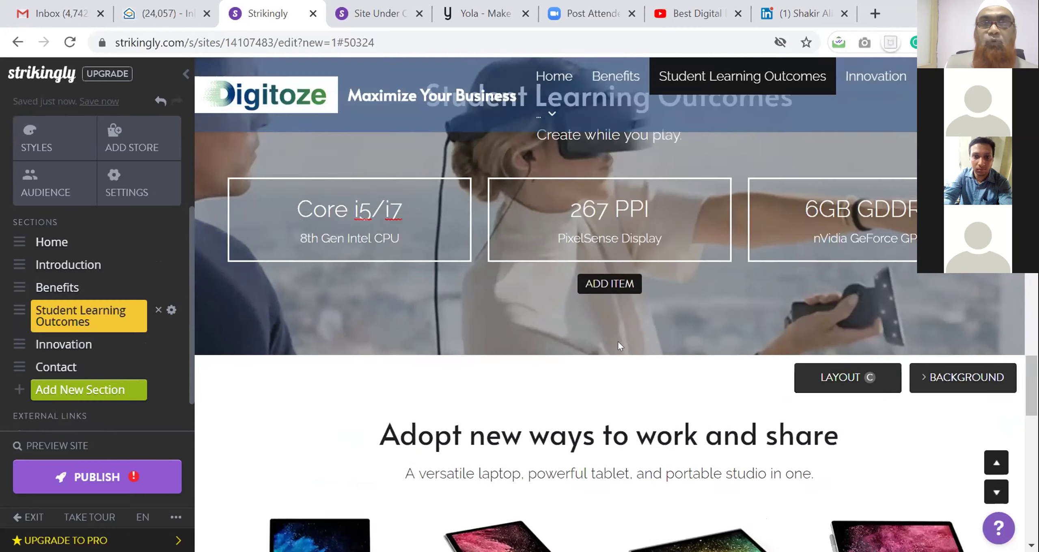
scroll(618, 341, "down", 4)
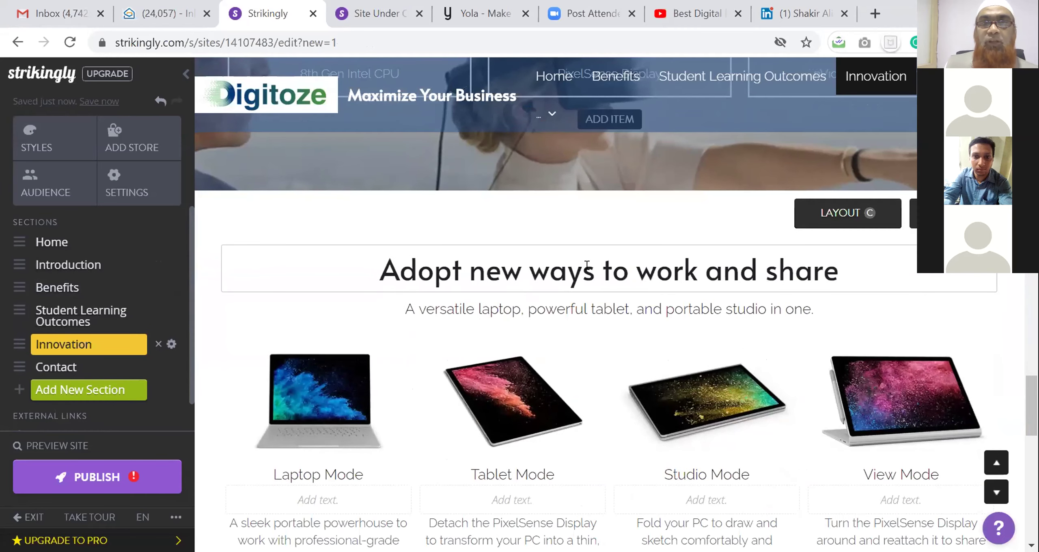
scroll(580, 266, "down", 13)
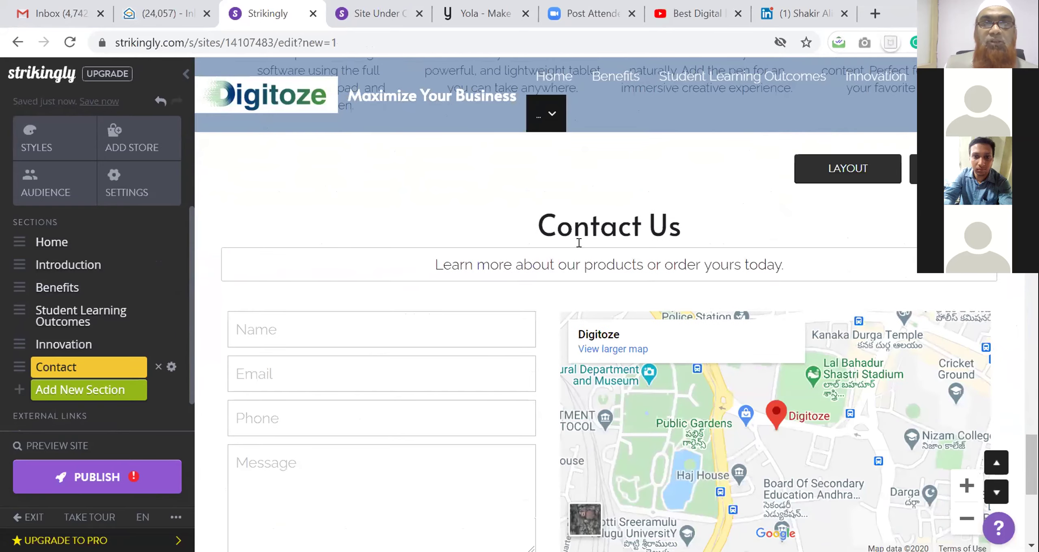
left_click(572, 221)
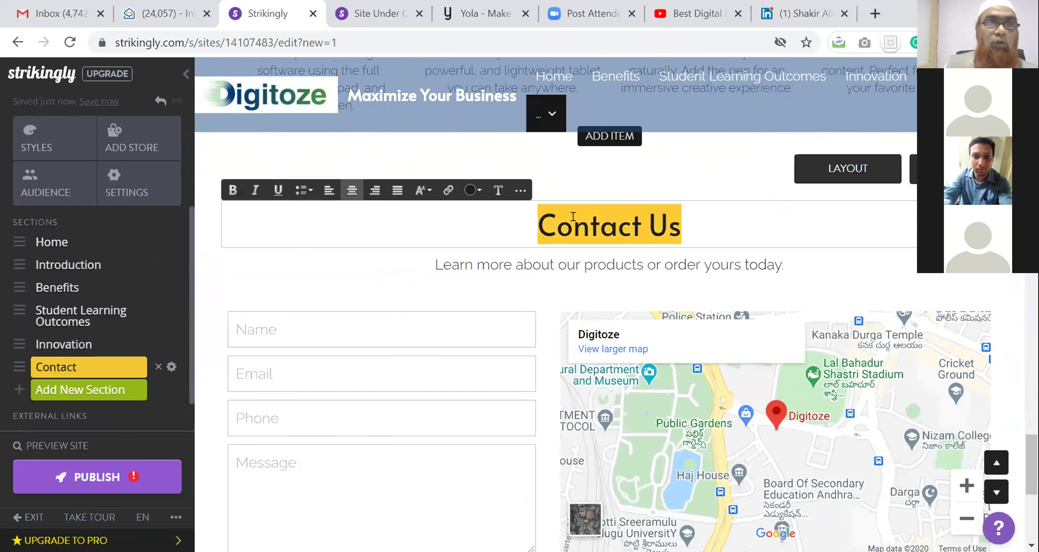
left_click(69, 369)
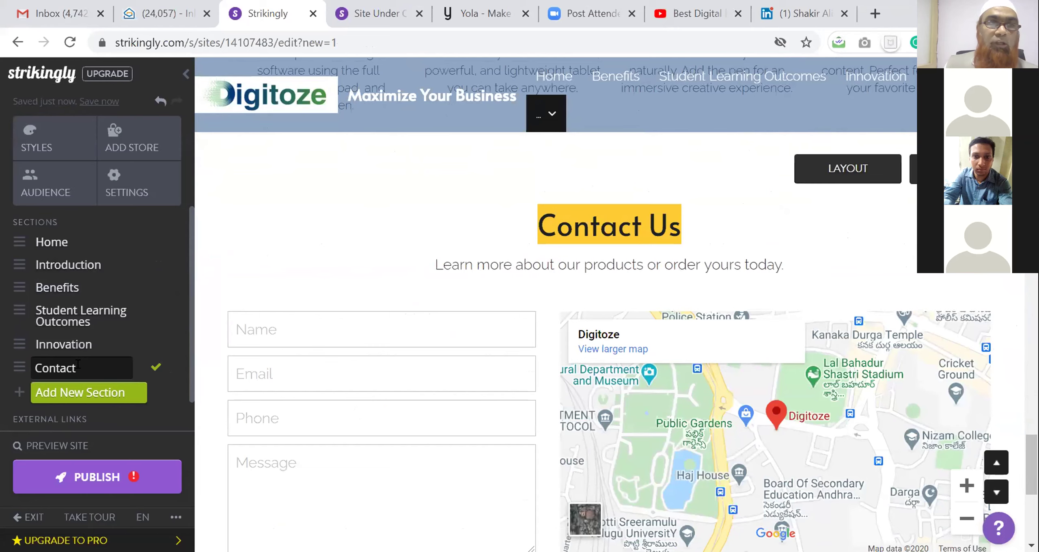
left_click_drag(35, 367, 35, 367)
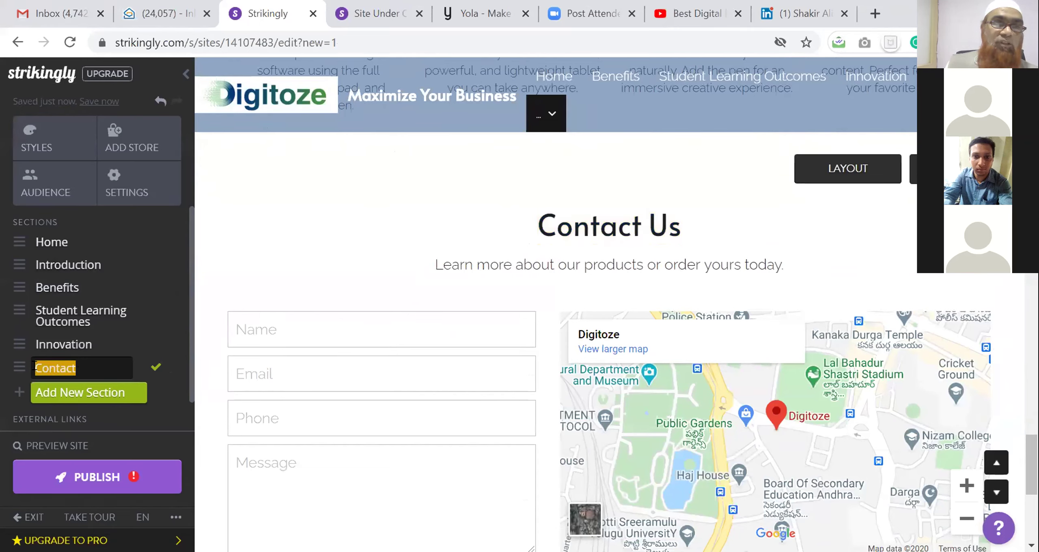
type("Reach")
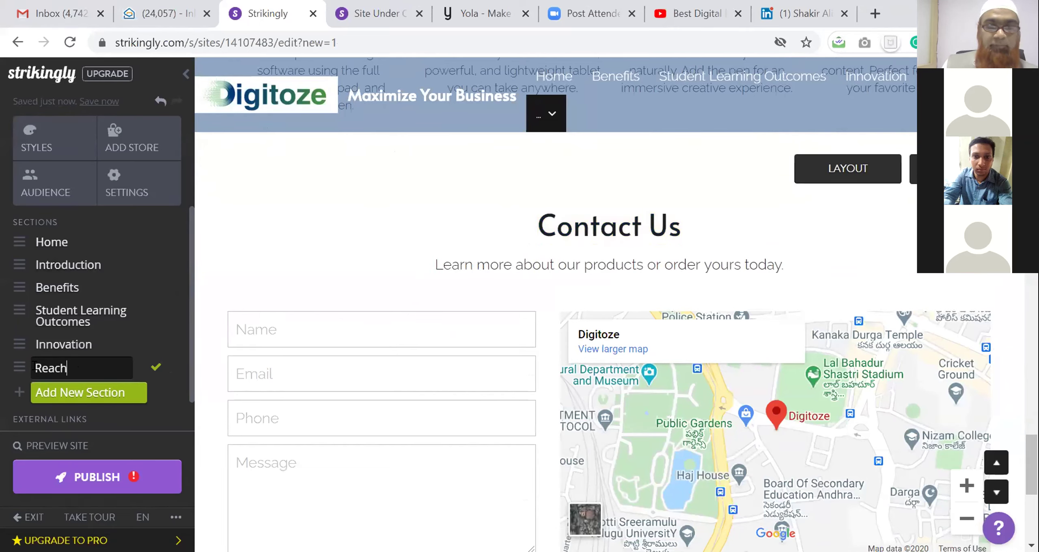
type(" Us")
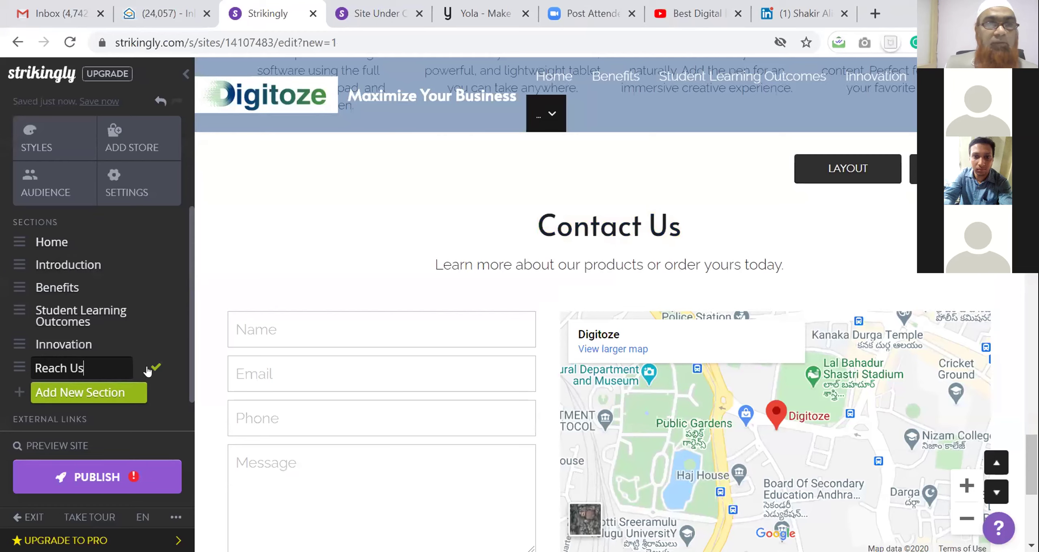
left_click(155, 367)
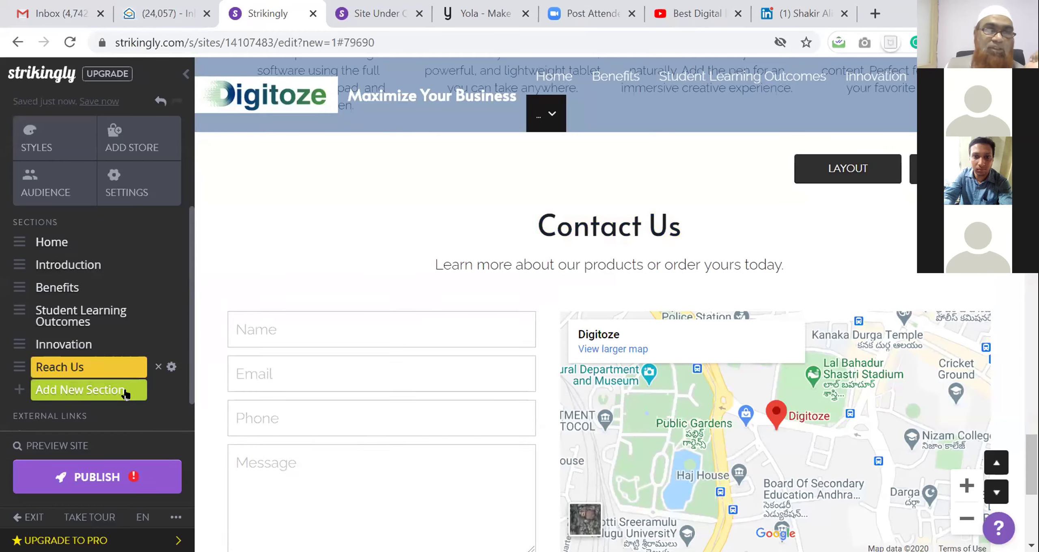
scroll(121, 396, "down", 1)
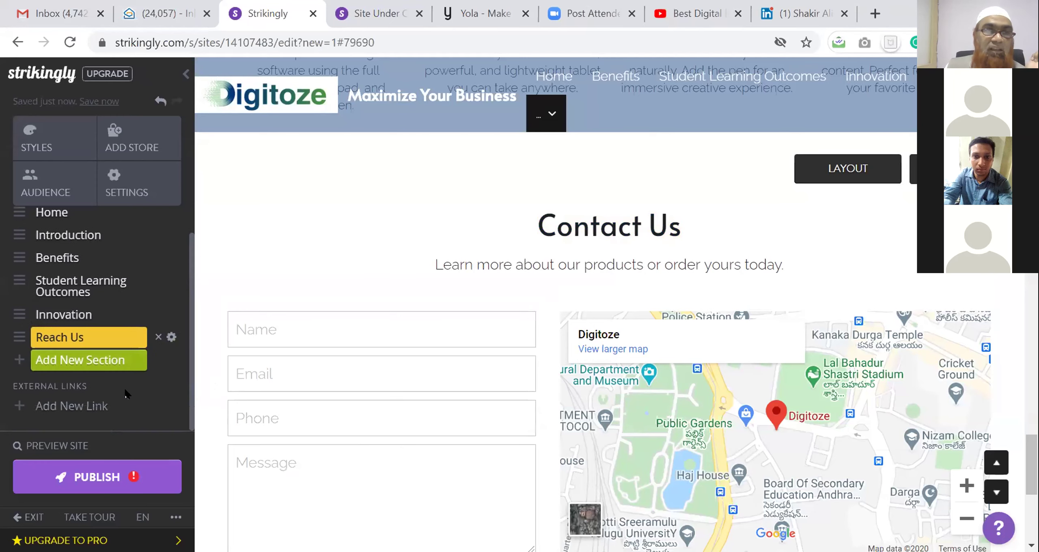
Add a Facebook external link pointing to the personal website address, then start publishing
left_click(75, 405)
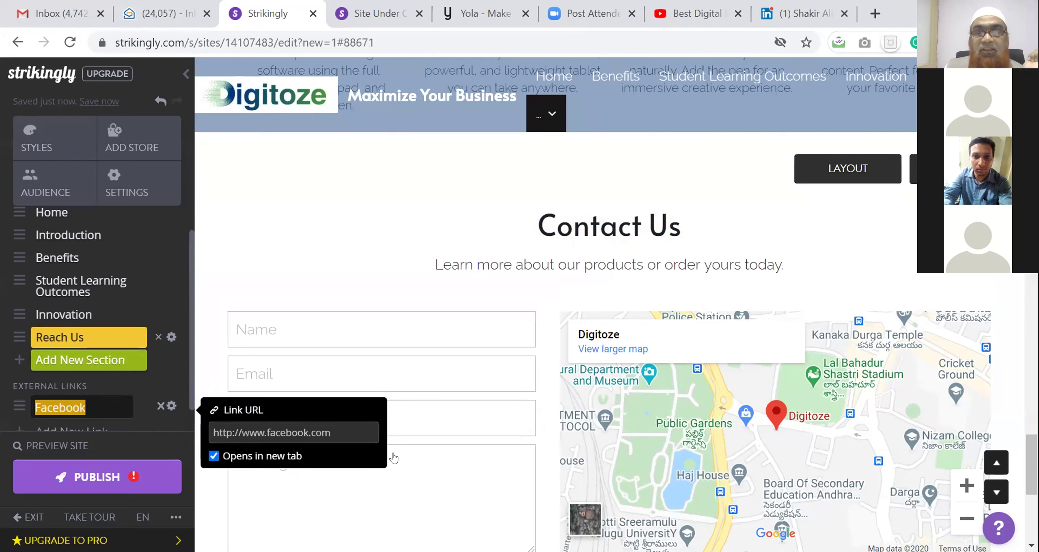
left_click(250, 432)
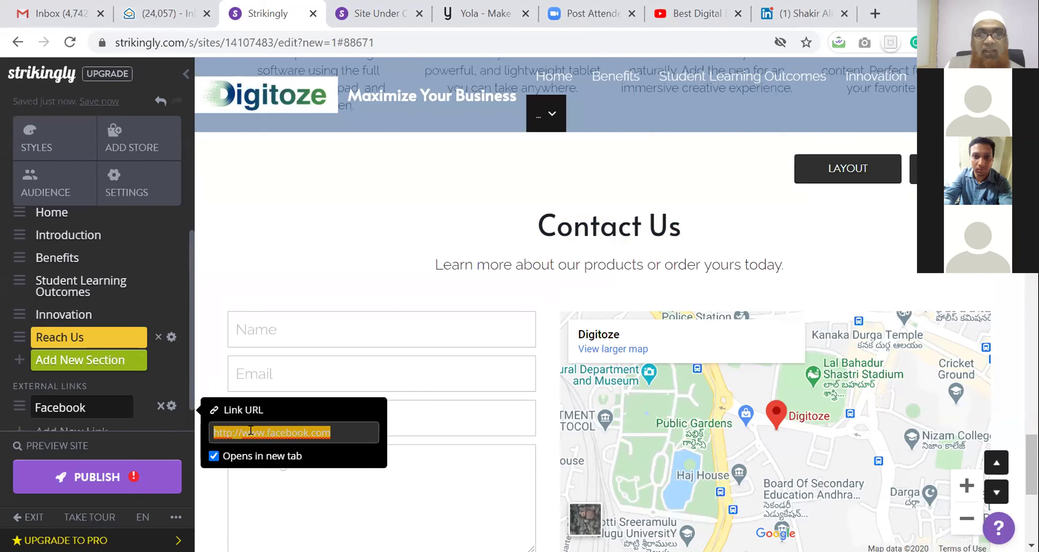
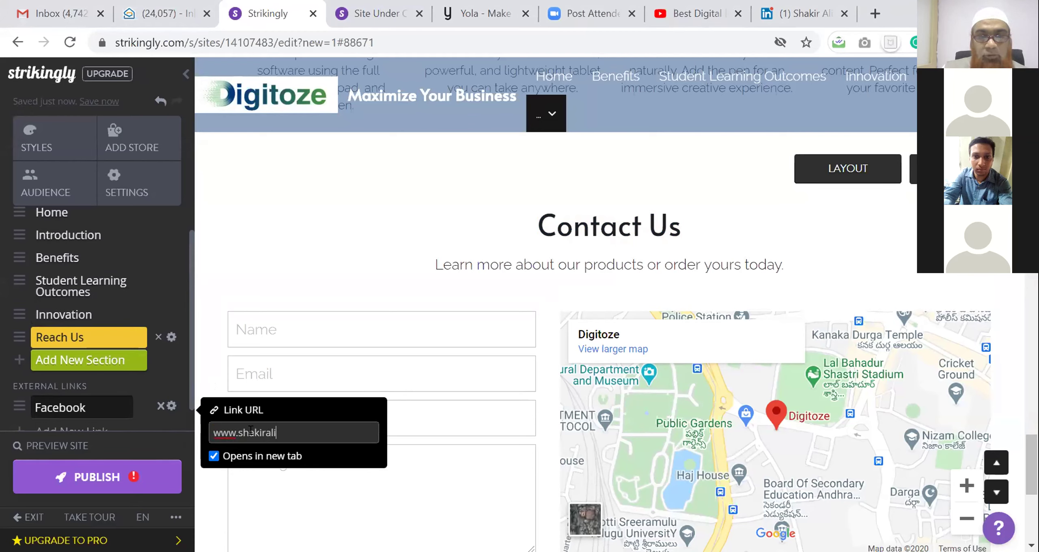
type(".in")
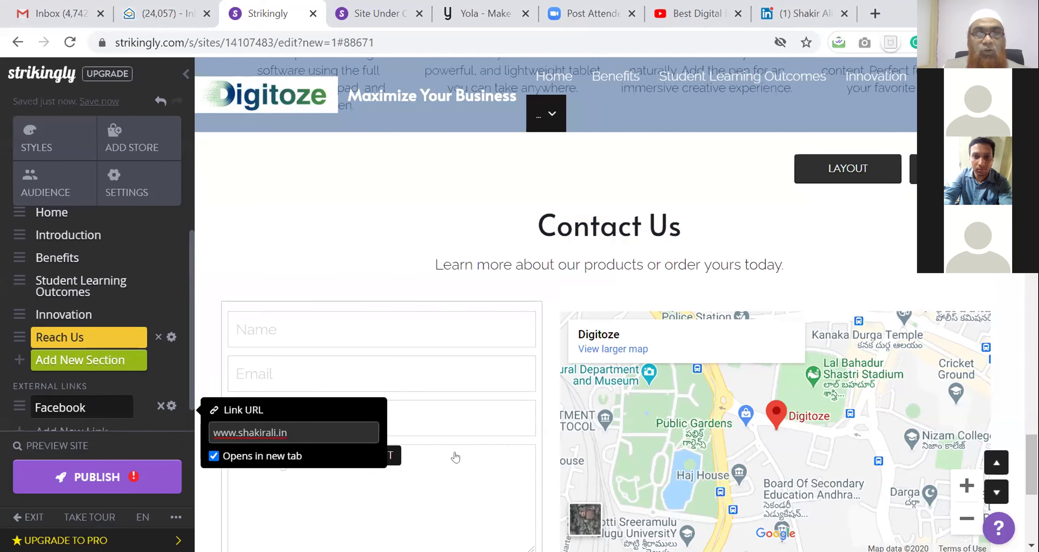
scroll(455, 457, "down", 5)
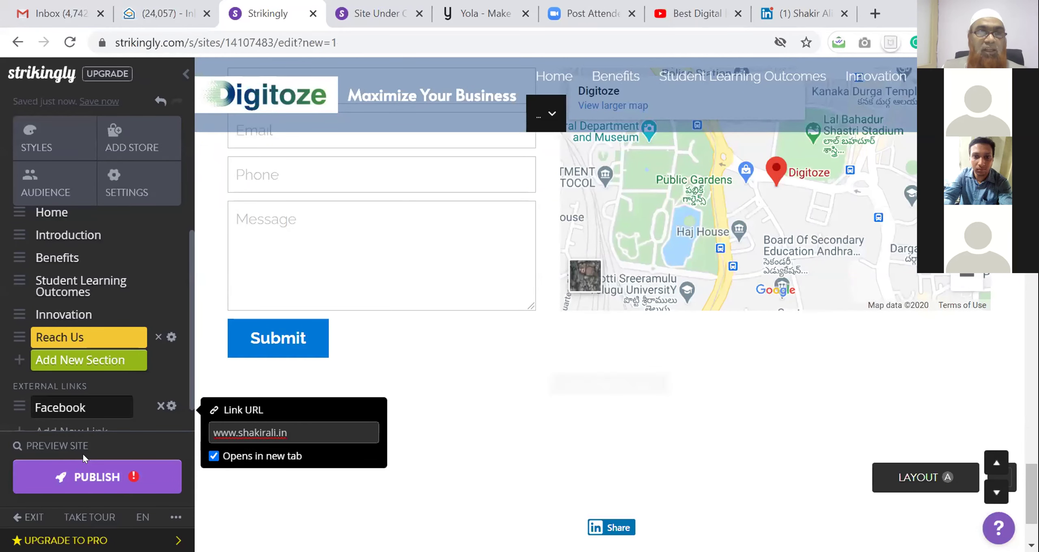
left_click(108, 482)
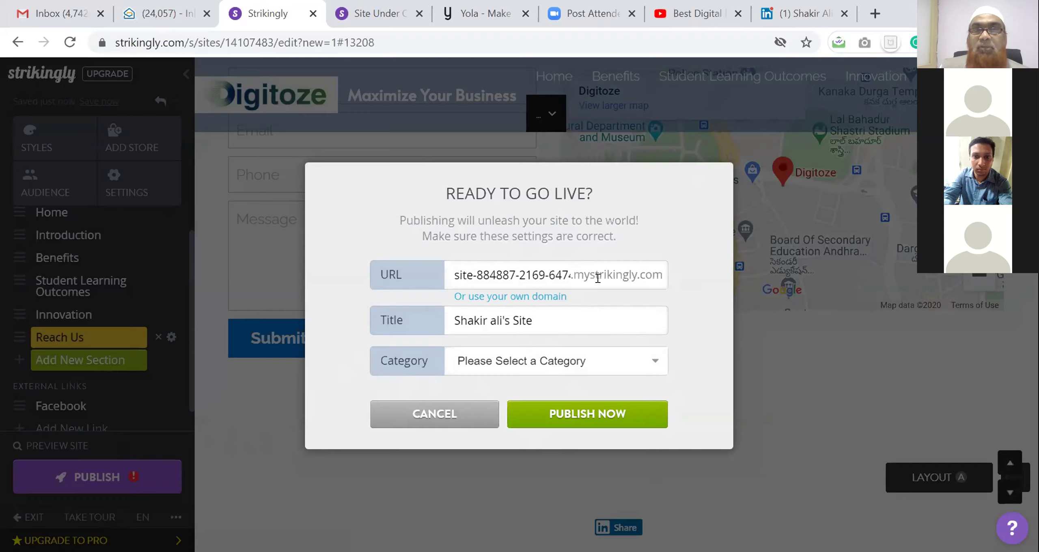
Change the site address to digitoze-online-learning-platform-hyderabad, removing a stray trailing 4
left_click(563, 269)
left_click_drag(563, 269, 459, 276)
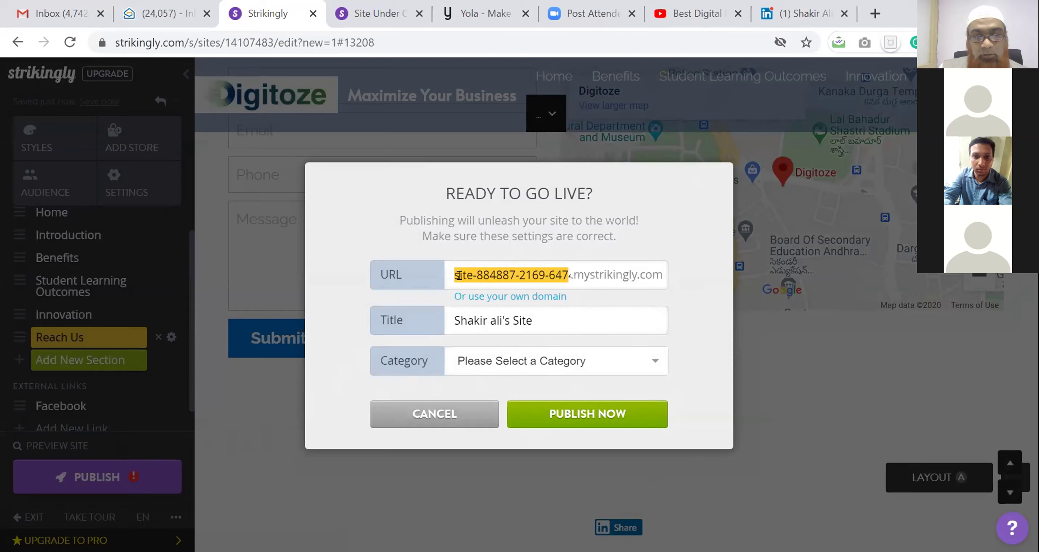
type("digitoze-")
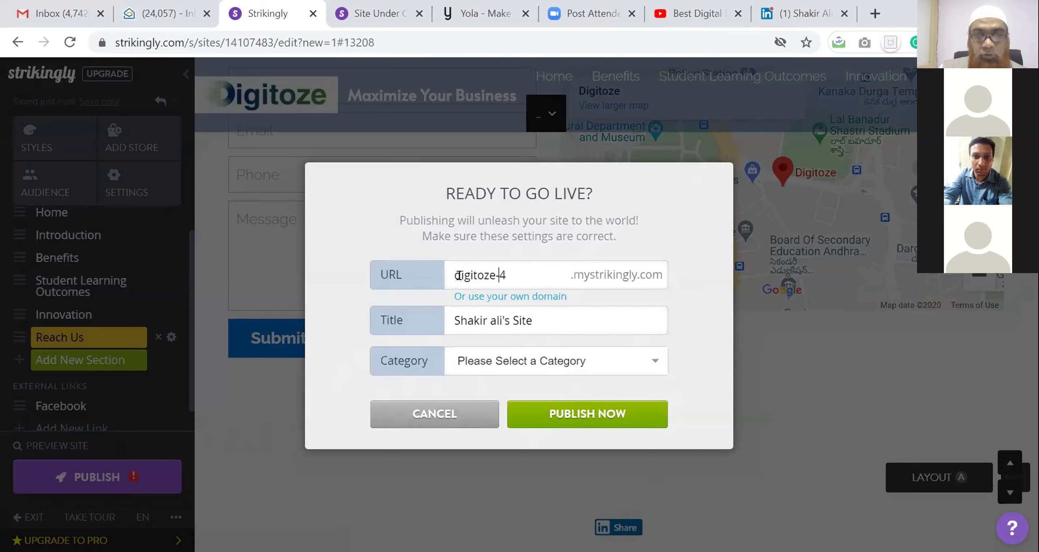
type("online")
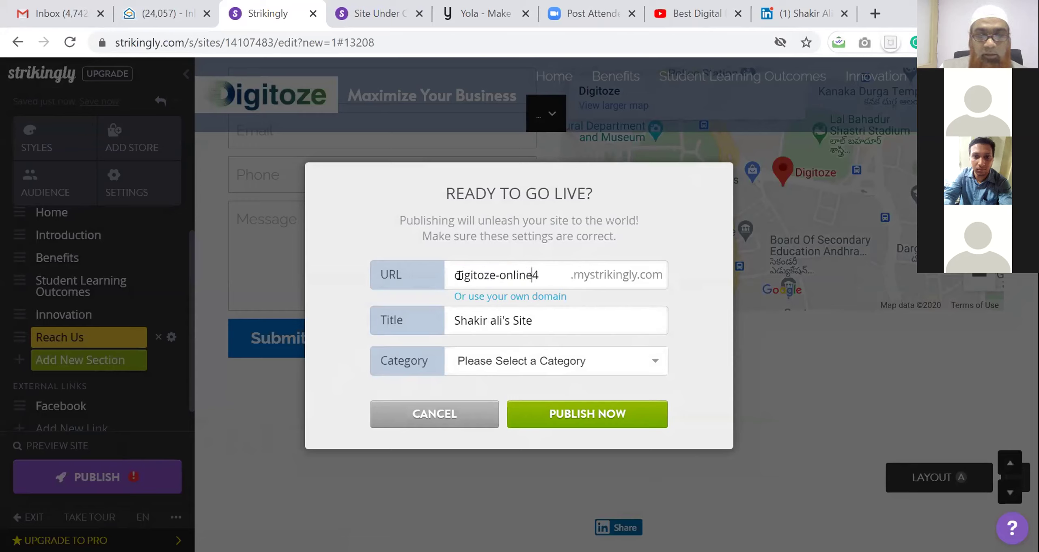
type("-learning-plat")
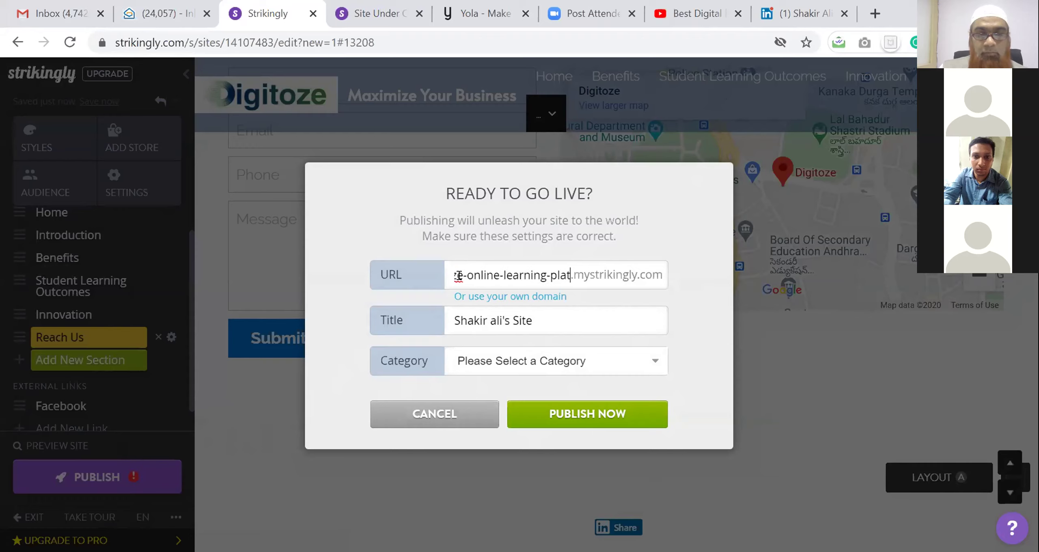
type("form-hyd")
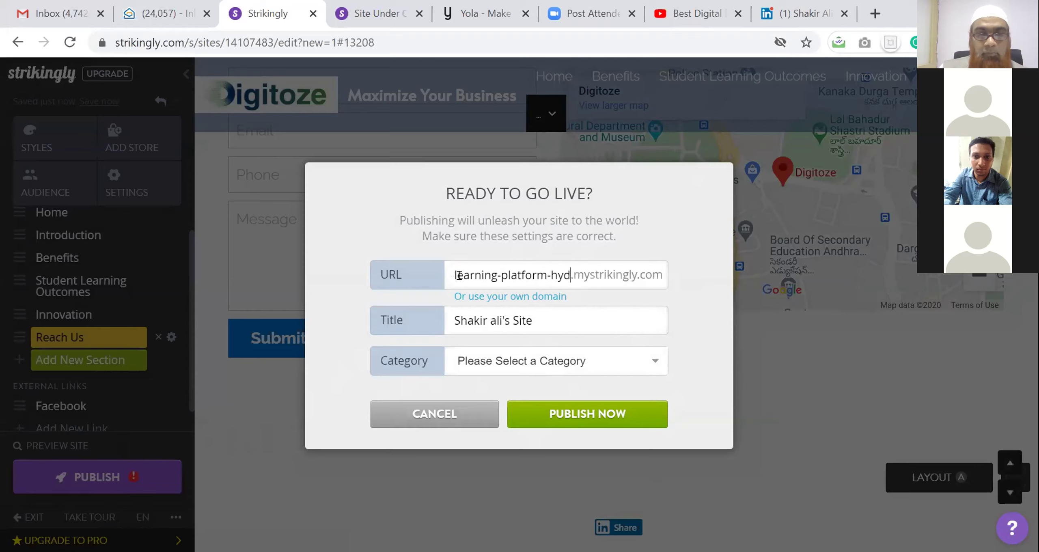
type("erabad")
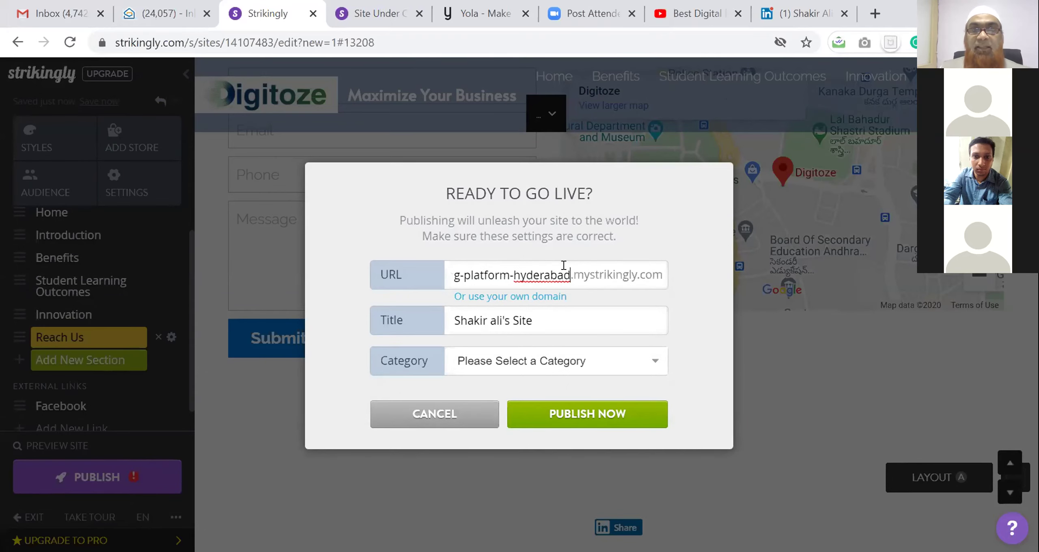
key("Home")
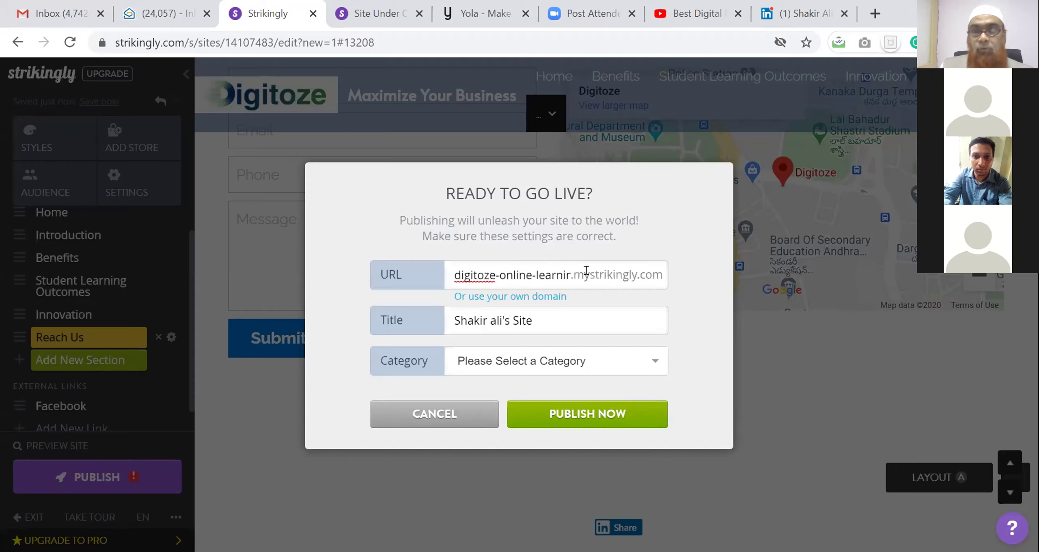
key("Right")
key("Right")
key("Right")
key("Right")
key("Right")
key("Right")
key("Right")
key("Right")
key("Right")
key("Right")
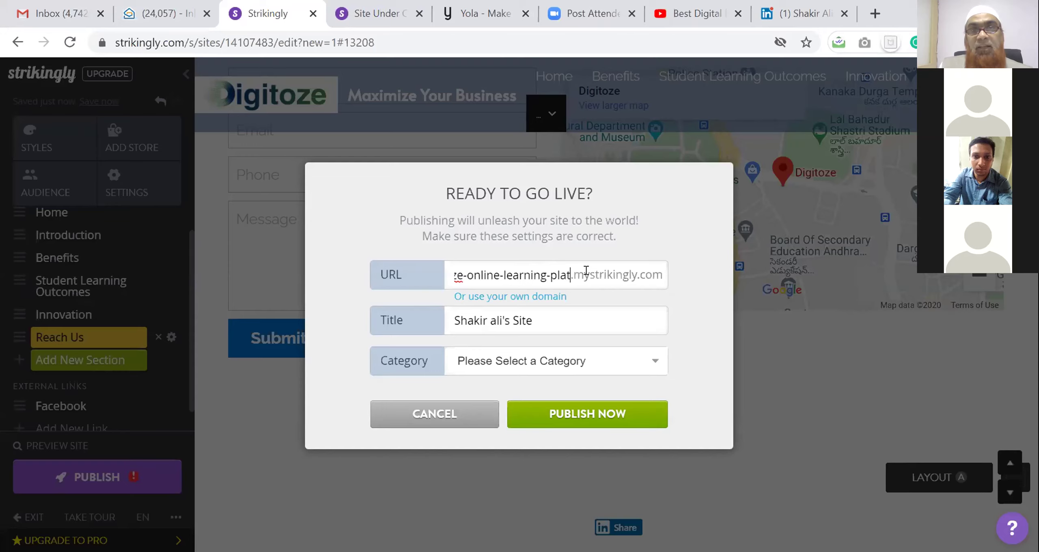
key("Right")
key("Right")
key("Right")
key("Right")
key("Right")
key("Right")
key("Right")
key("Right")
key("Right")
key("Right")
key("Right")
key("Right")
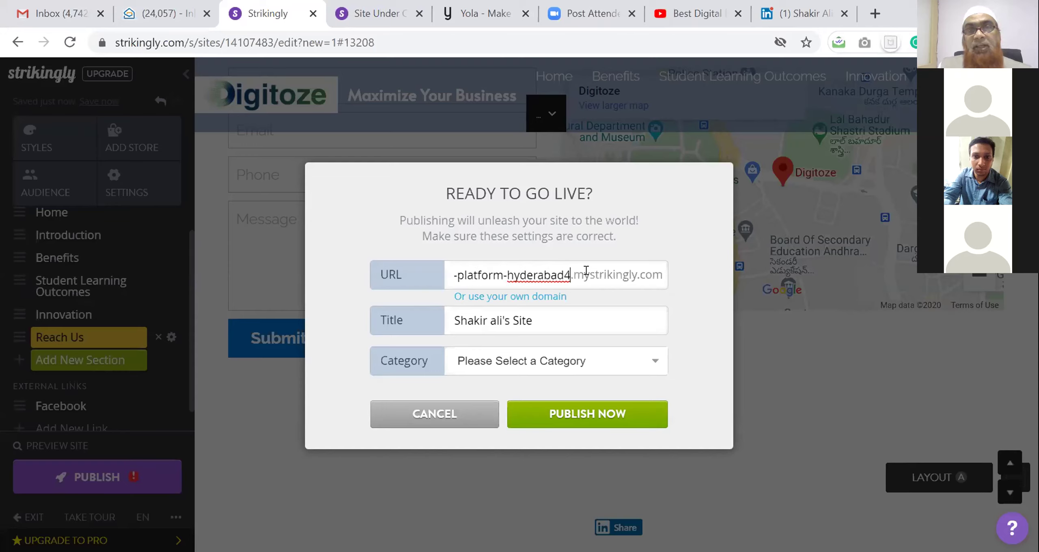
key("BackSpace")
key("shift+Left")
key("shift+Left")
key("shift+Left")
key("shift+Left")
key("shift+Left")
key("shift+Left")
key("shift+Left")
key("shift+Left")
key("shift+Left")
key("shift+Left")
key("shift+Left")
key("shift+Left")
key("shift+Left")
key("shift+Left")
key("shift+Left")
key("shift+Left")
key("shift+Left")
key("shift+Left")
key("shift+Left")
key("shift+Left")
key("shift+Left")
key("shift+Left")
key("shift+Left")
key("shift+Left")
key("shift+Left")
key("shift+Left")
key("shift+Left")
key("shift+Left")
key("shift+Left")
key("shift+Left")
key("shift+Left")
key("shift+Left")
key("shift+Left")
key("shift+Left")
key("shift+Left")
key("shift+Left")
key("shift+Left")
key("shift+Left")
key("shift+Left")
key("ctrl+c")
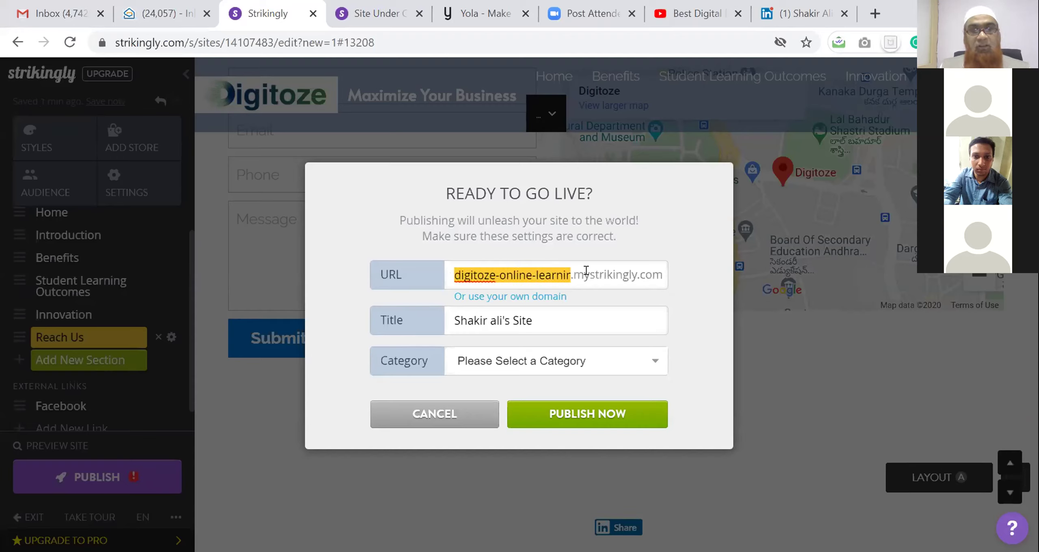
Paste the platform name as the site title and turn its start into 'Digitoze Online'
left_click(529, 317)
key("shift+Left")
key("shift+Left")
key("shift+Left")
key("shift+Left")
key("shift+Left")
key("shift+Left")
key("shift+Left")
key("shift+Left")
key("shift+Left")
key("shift+Left")
key("shift+Left")
key("shift+Left")
key("shift+Left")
key("shift+Left")
key("shift+Left")
key("shift+Left")
key("shift+Left")
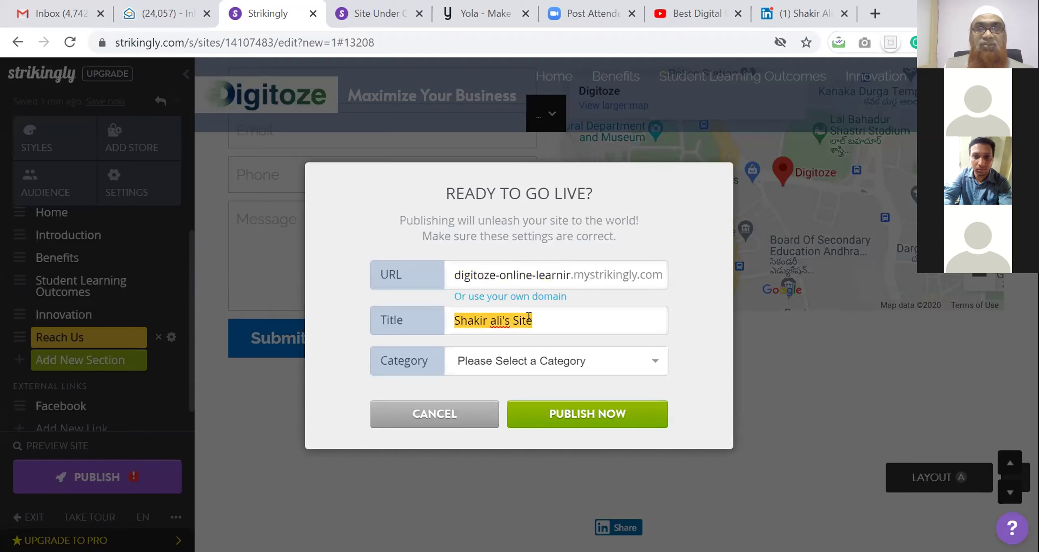
key("ctrl+v")
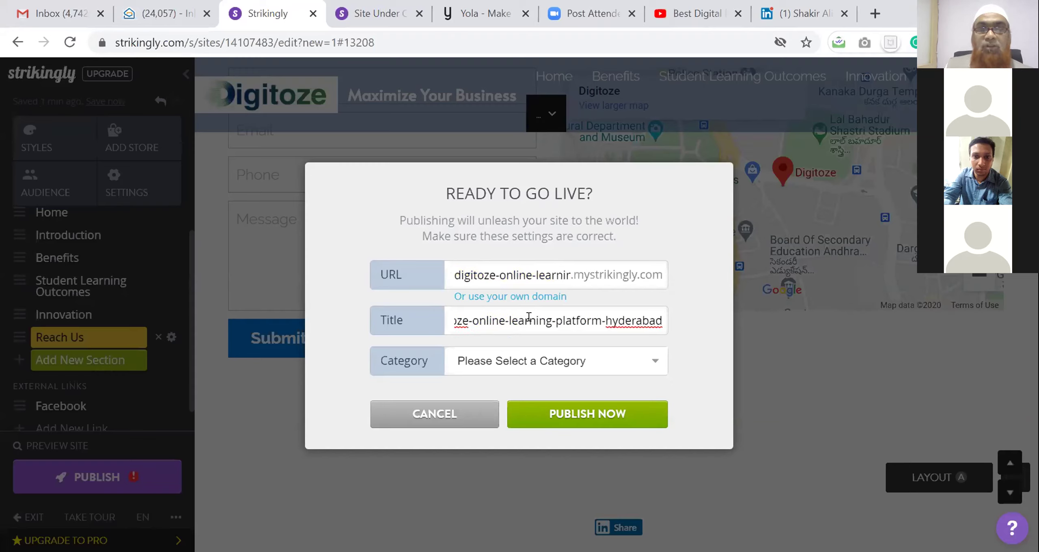
left_click(529, 316)
key("Home")
key("Delete")
type("D")
left_click(503, 320)
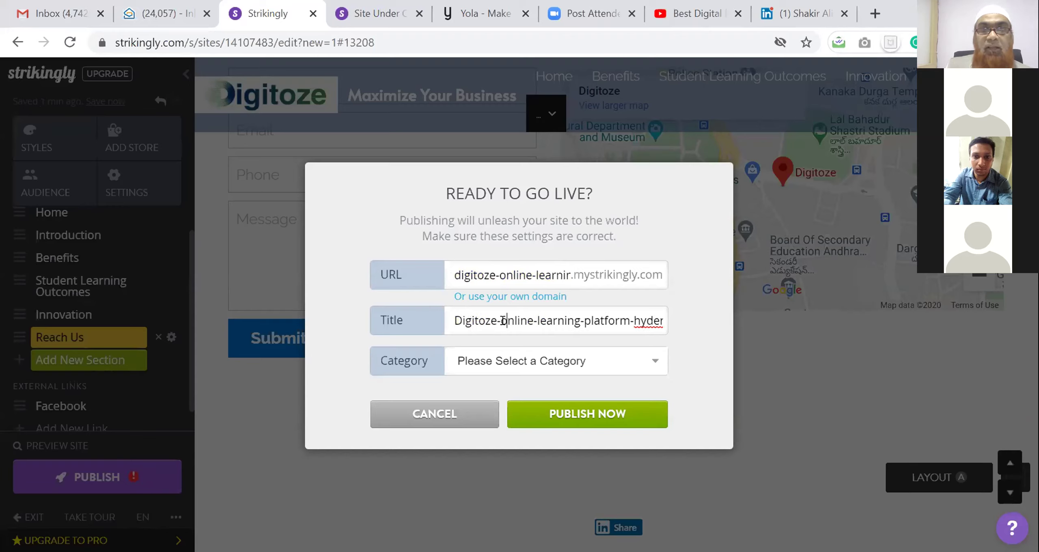
key("Delete")
key("BackSpace")
type("O")
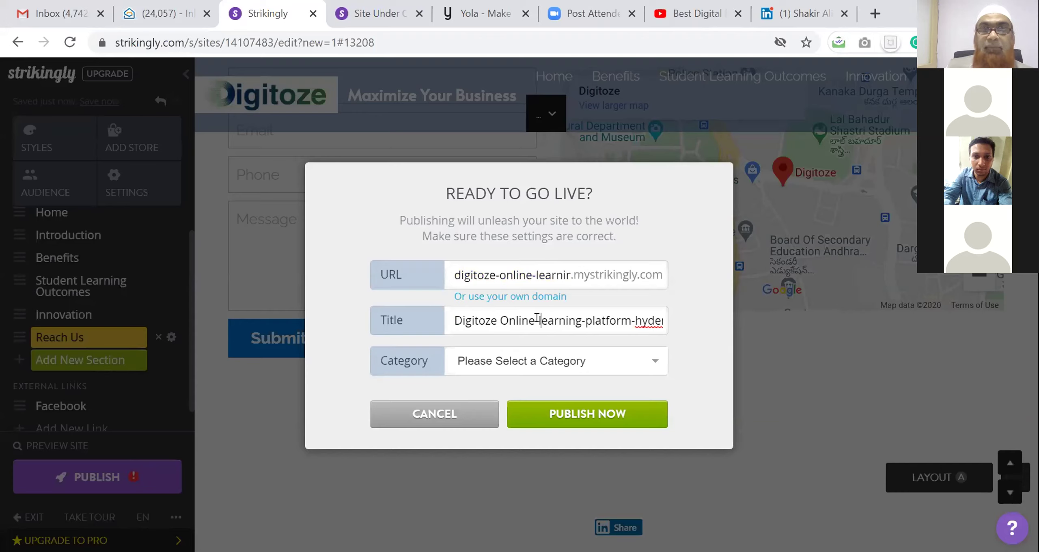
Finish the title as 'Digitoze Online Learning Platform Hyderabad' with capitals and spaces
key("Delete")
key("BackSpace")
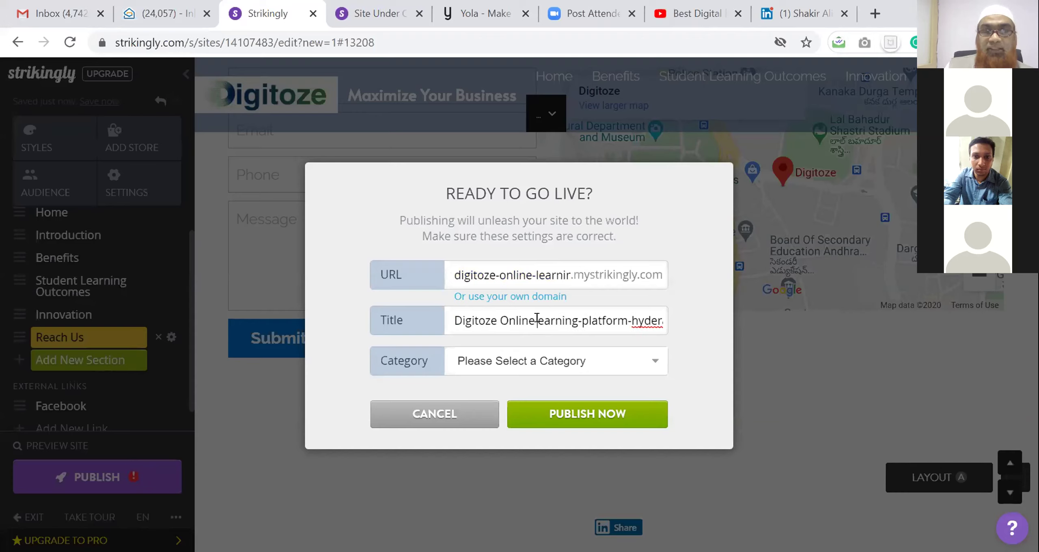
type("L")
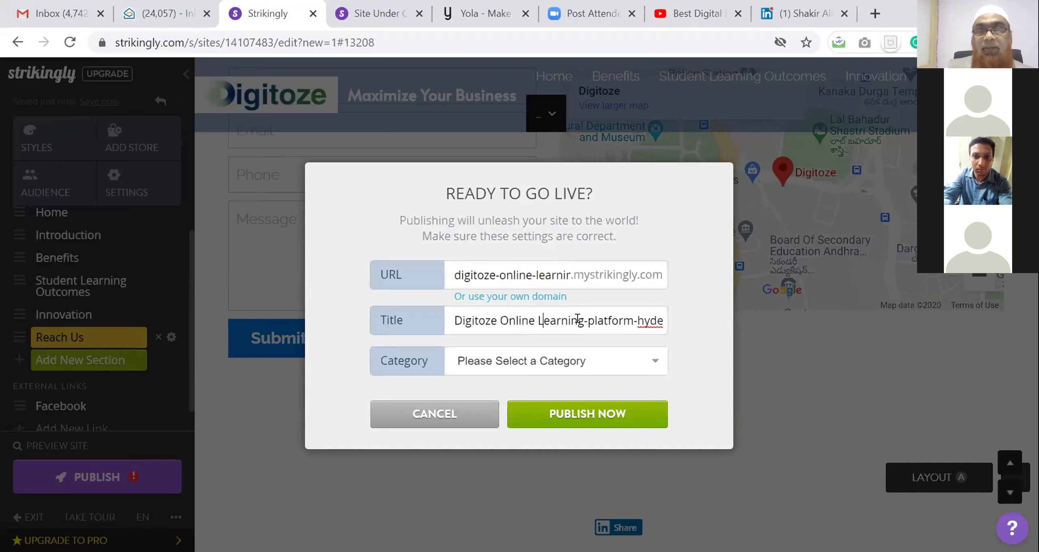
left_click(586, 312)
key("BackSpace")
type("P")
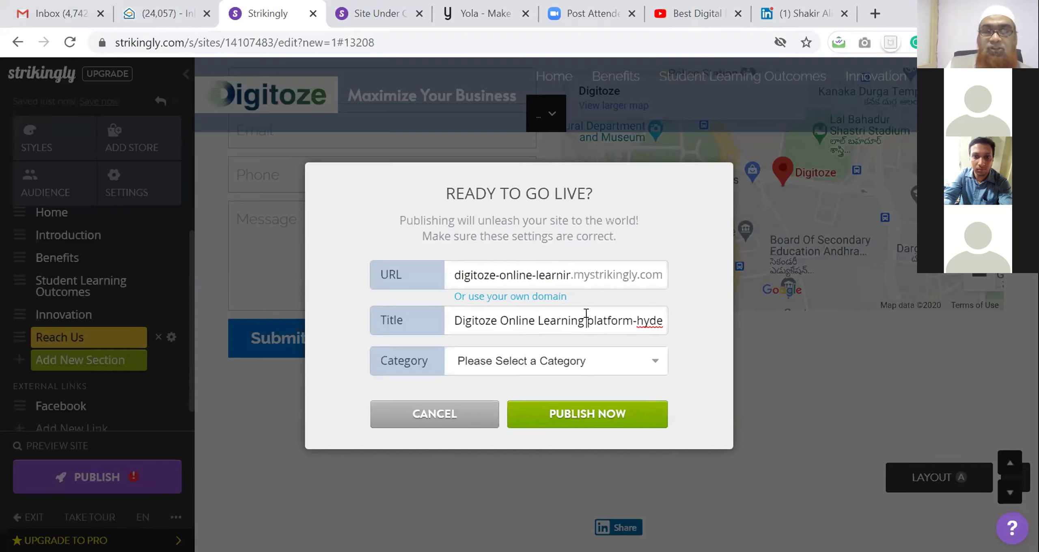
key("Delete")
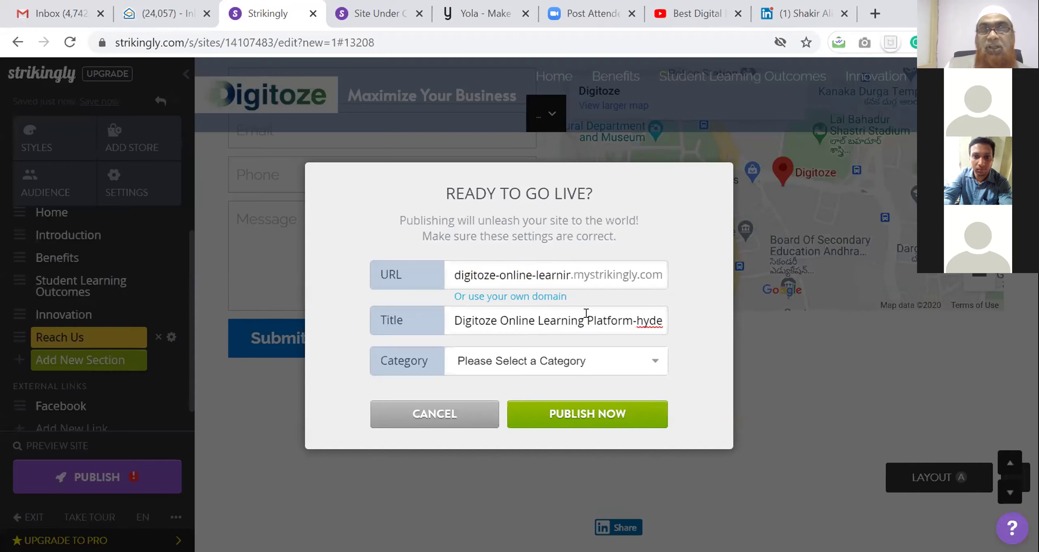
left_click(637, 320)
key("BackSpace")
type("H")
key("Delete")
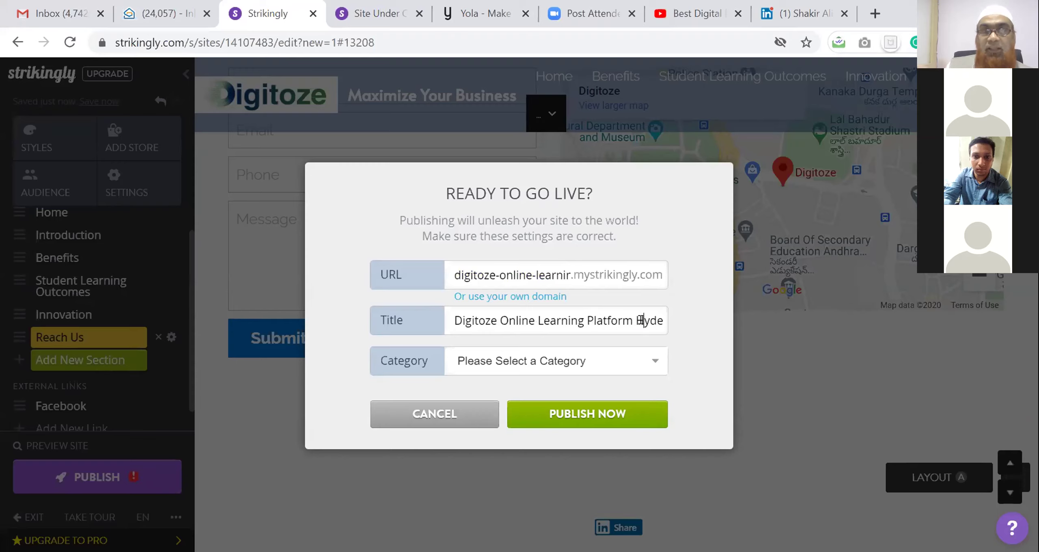
type("rabad")
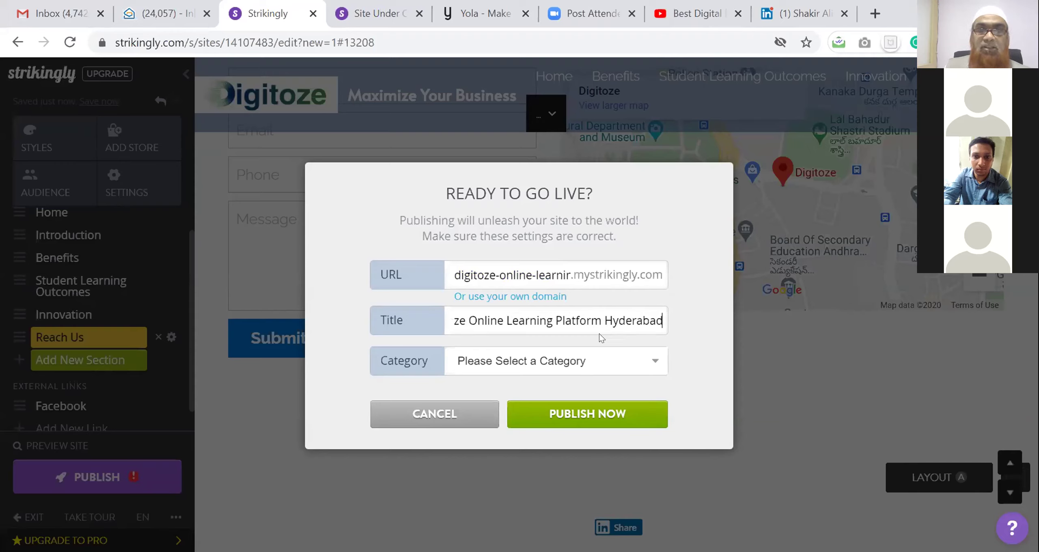
left_click(576, 367)
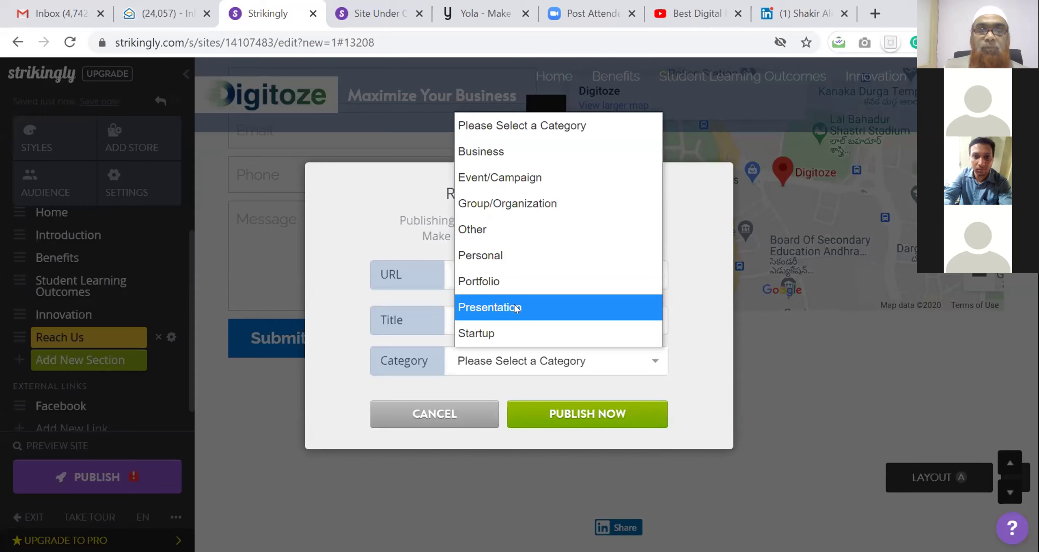
Choose the Business category, publish the site, and open its live mystrikingly address
left_click(496, 142)
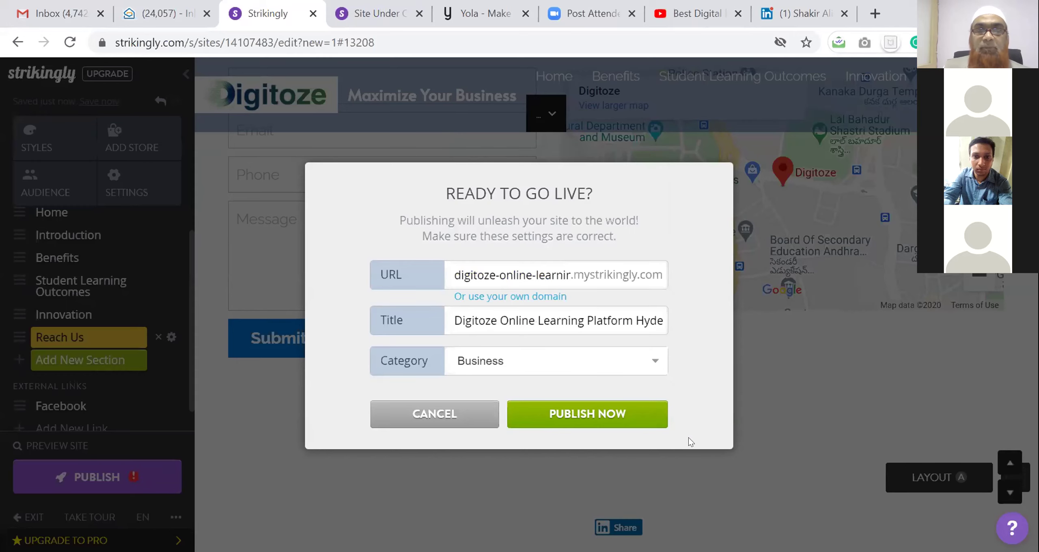
left_click(627, 418)
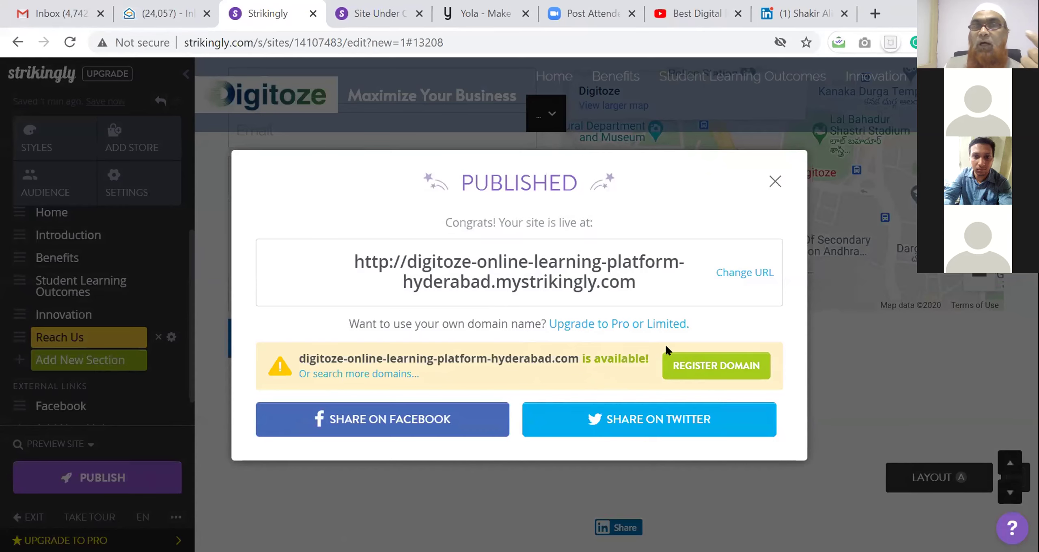
left_click(563, 265)
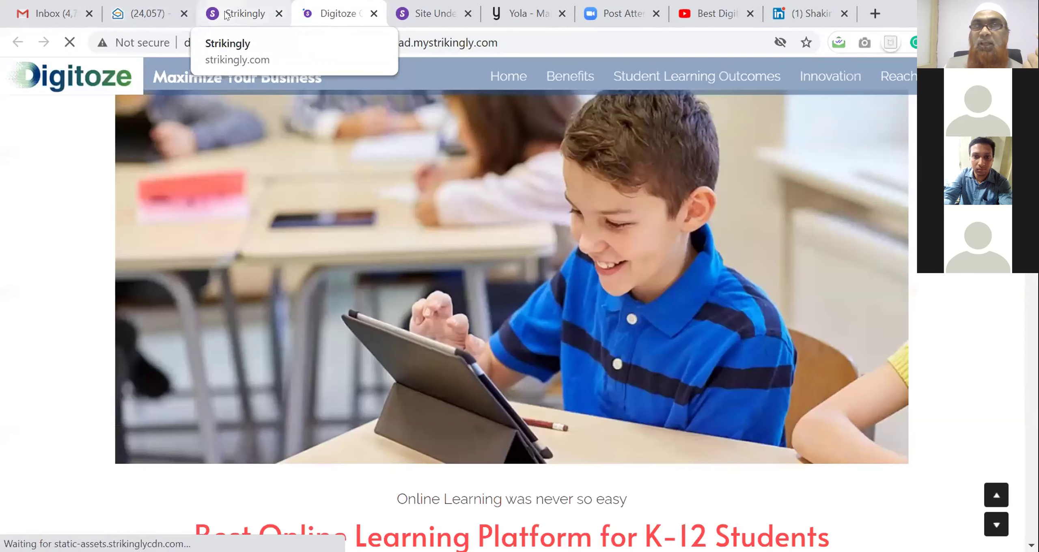
Scroll through the live Digitoze site and select its full web address
left_click(226, 15)
left_click(325, 14)
scroll(537, 269, "down", 6)
scroll(538, 272, "down", 10)
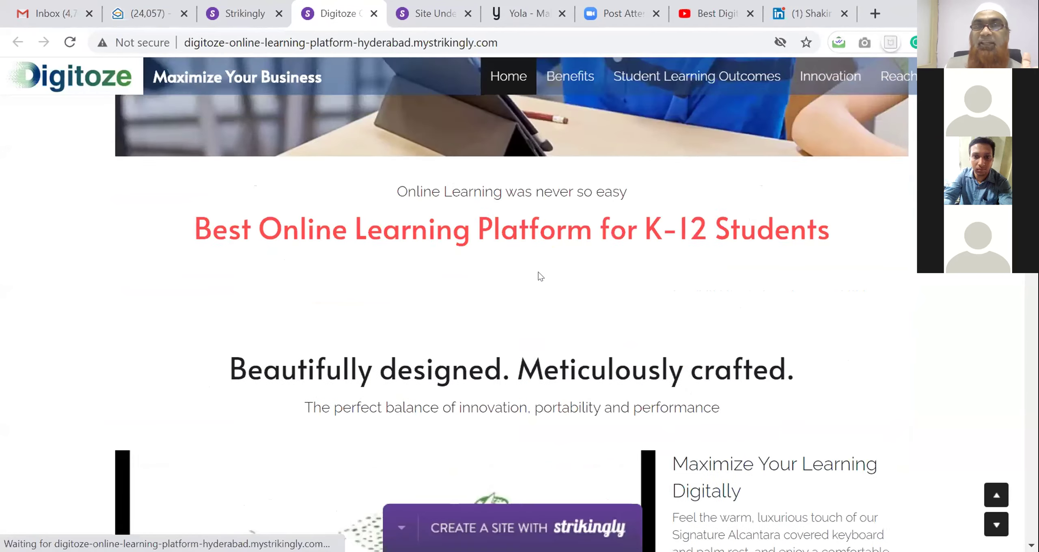
scroll(538, 272, "down", 8)
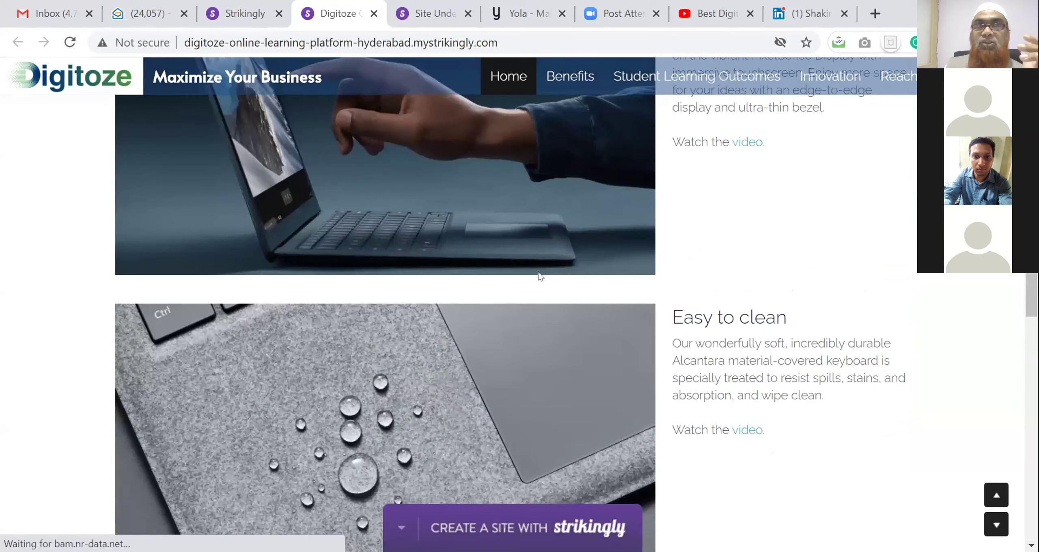
left_click(272, 42)
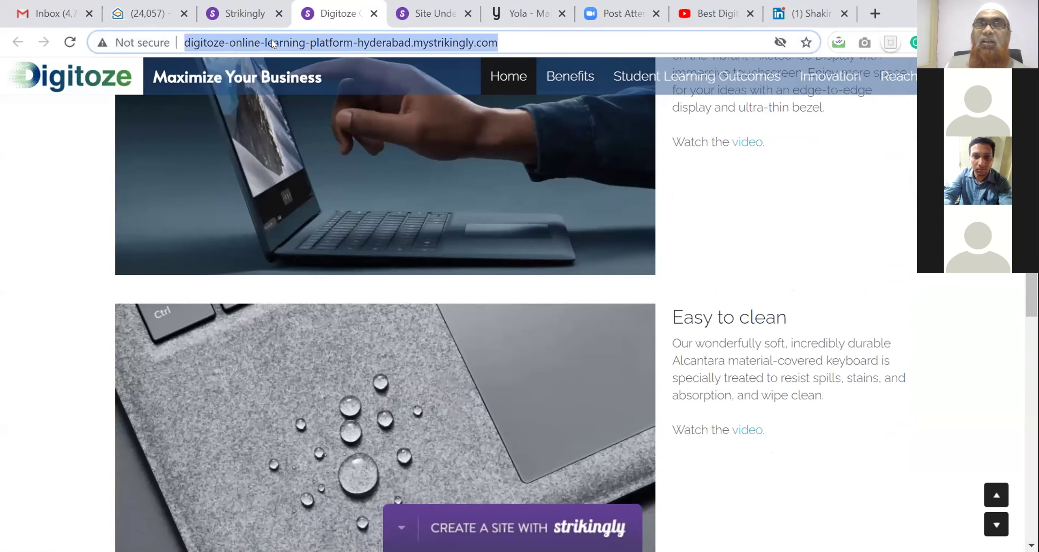
Close the publish confirmation in the editor and open the site settings
left_click(255, 13)
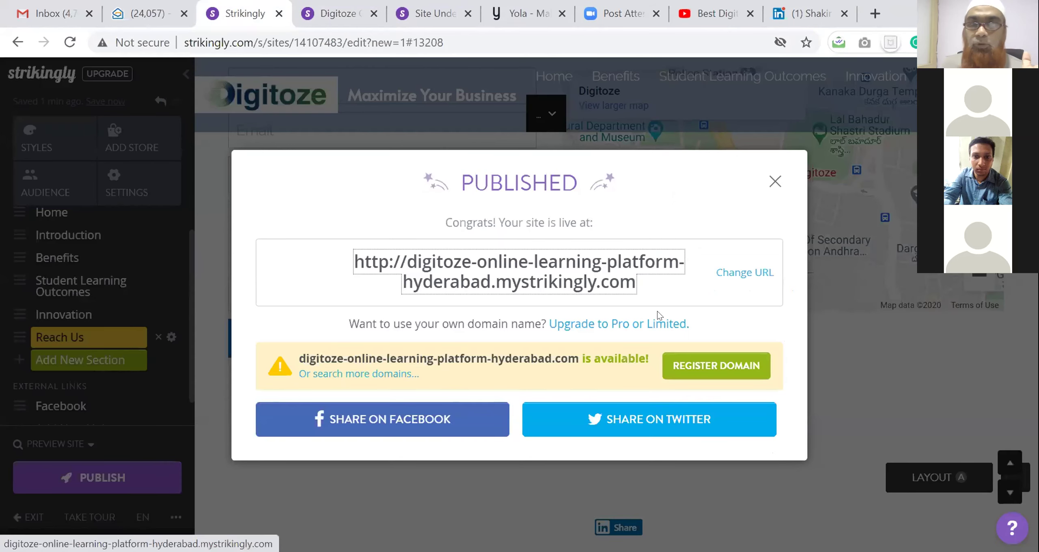
left_click(775, 182)
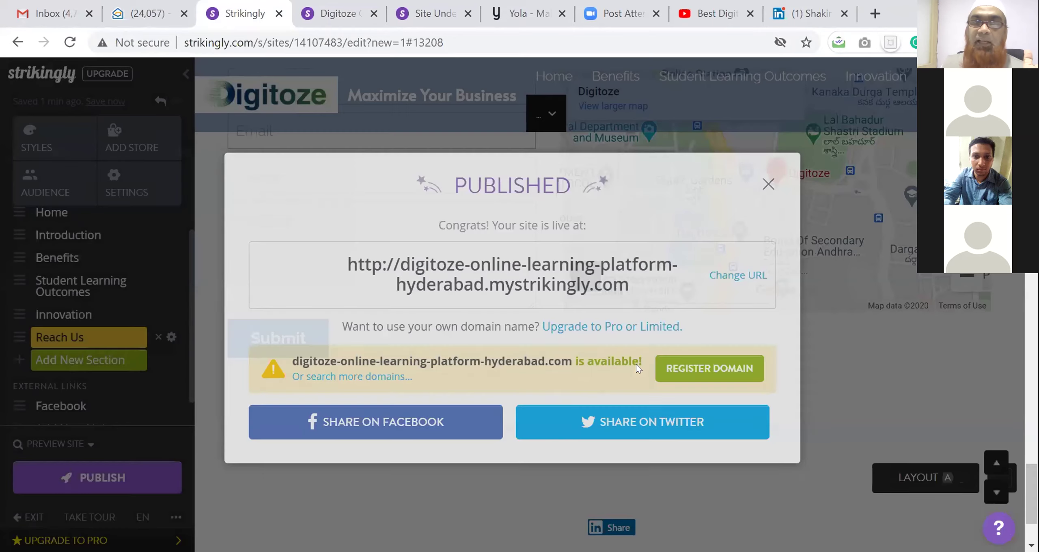
scroll(378, 353, "down", 3)
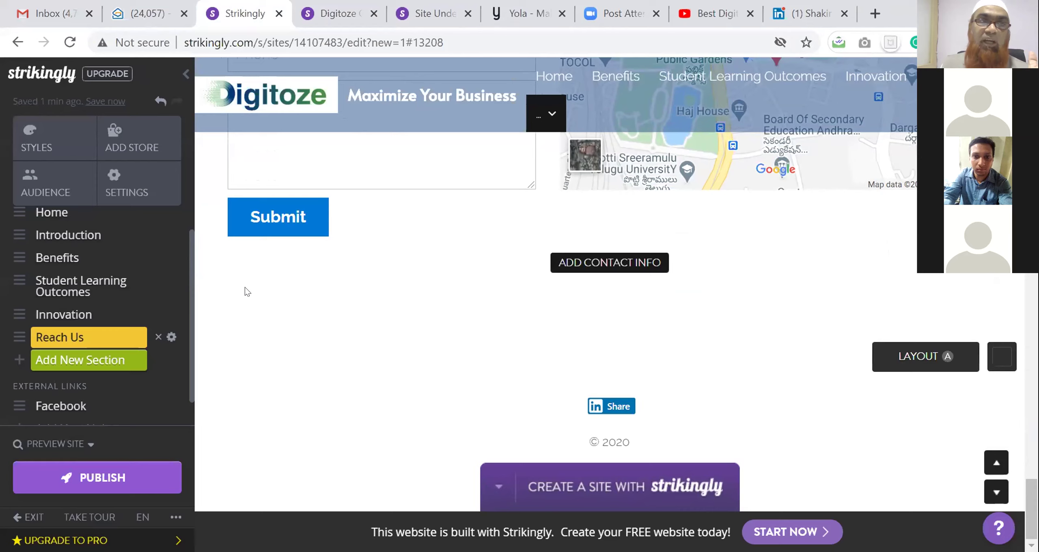
left_click(133, 189)
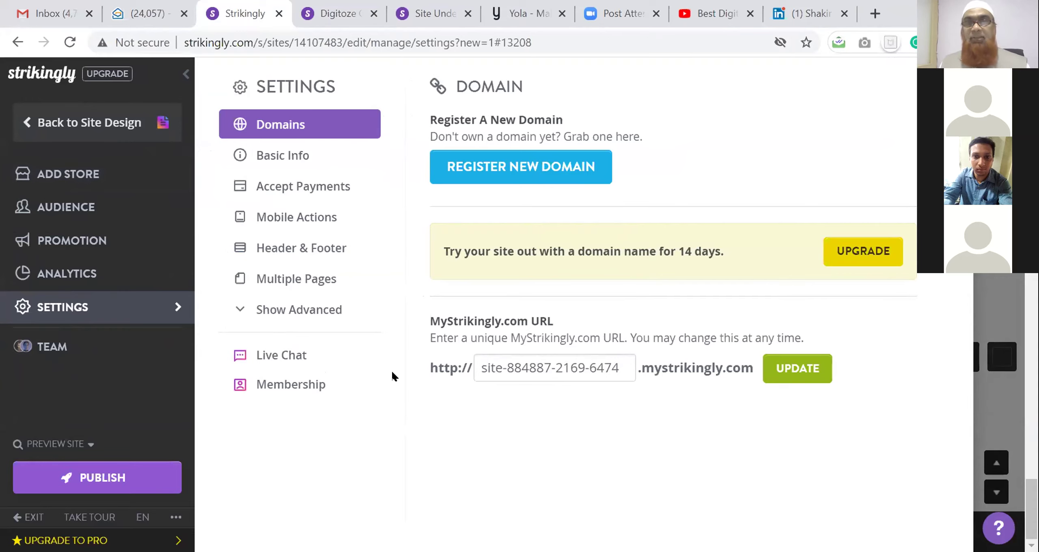
Copy the live subdomain into the MyStrikingly URL field and update it to digitoze-online-learning-platform-hyderabad
triple_click(528, 362)
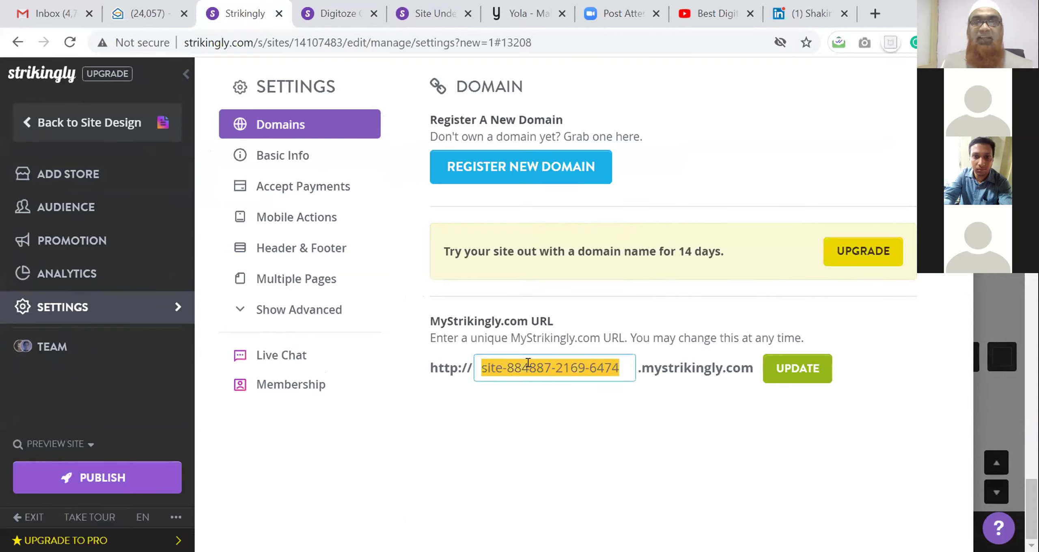
left_click(340, 13)
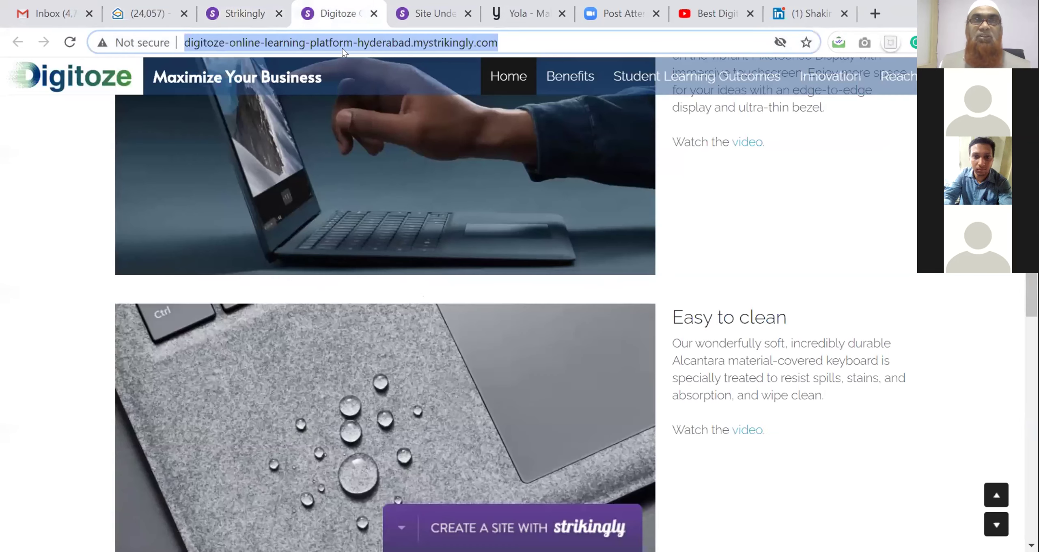
left_click(344, 42)
left_click_drag(411, 40, 183, 53)
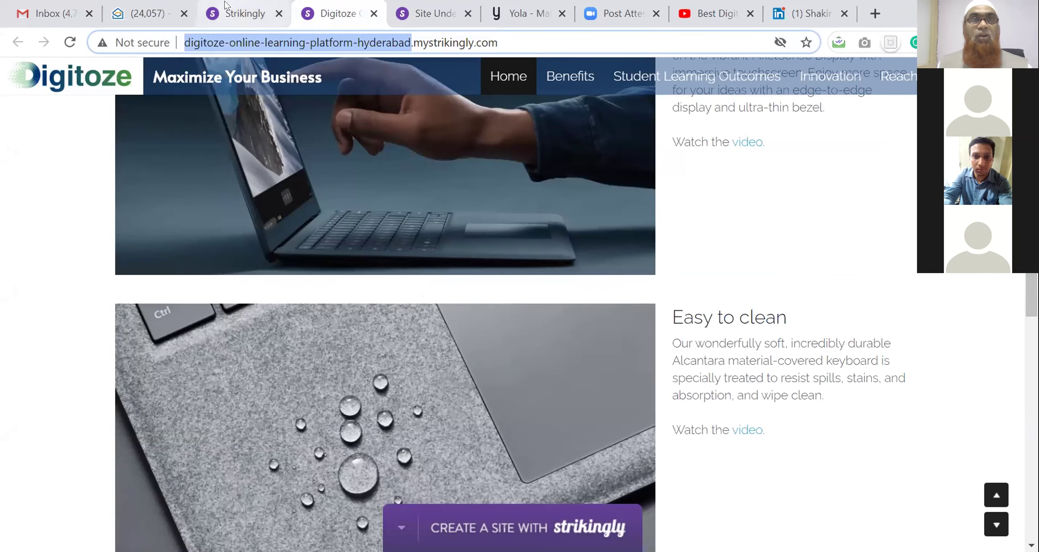
left_click(230, 8)
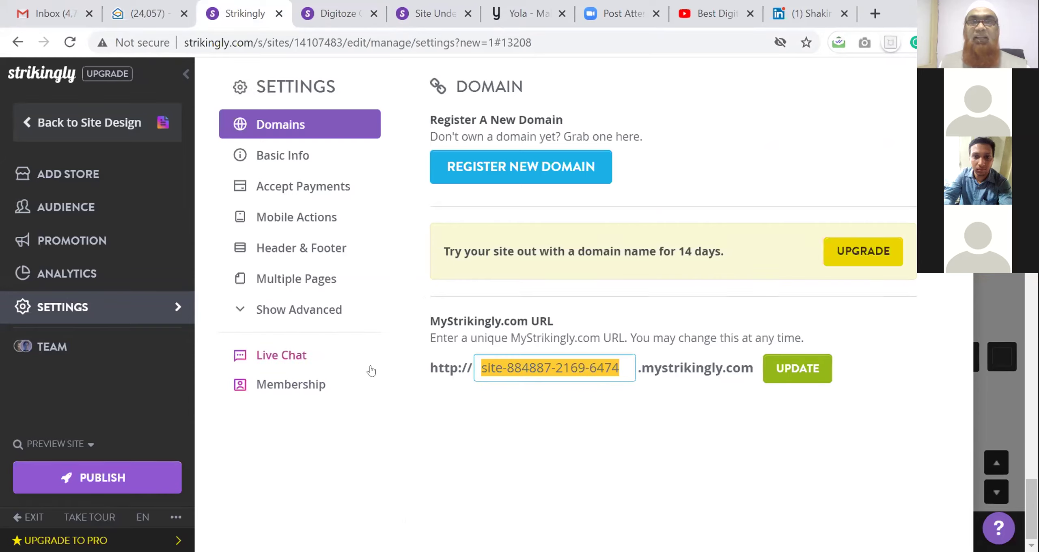
key("ctrl+v")
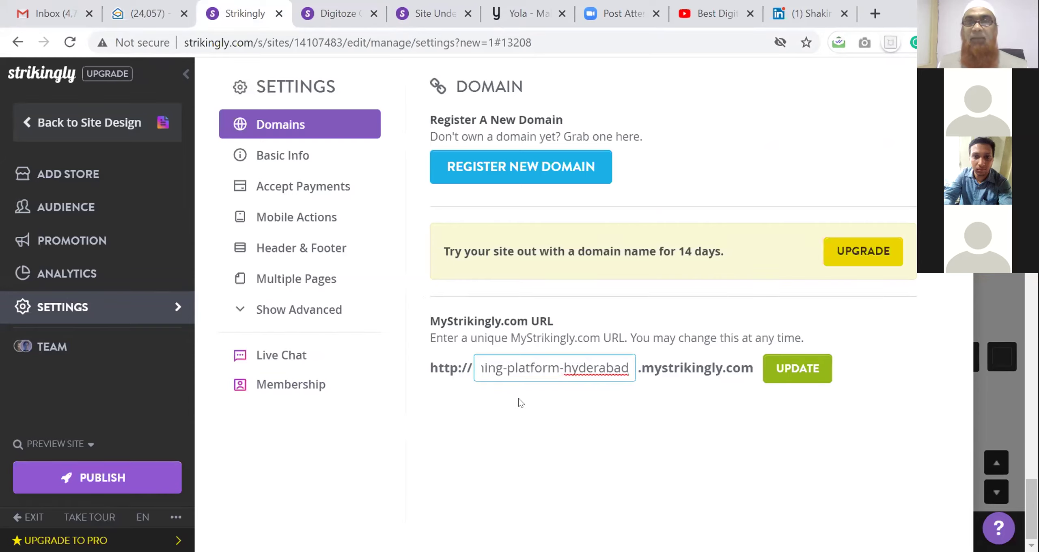
left_click(799, 368)
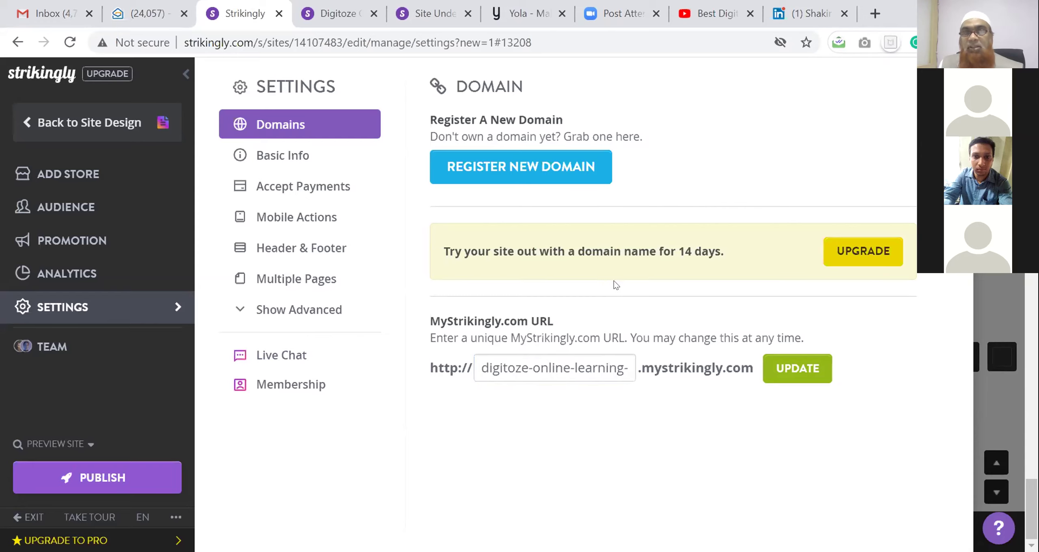
left_click(274, 161)
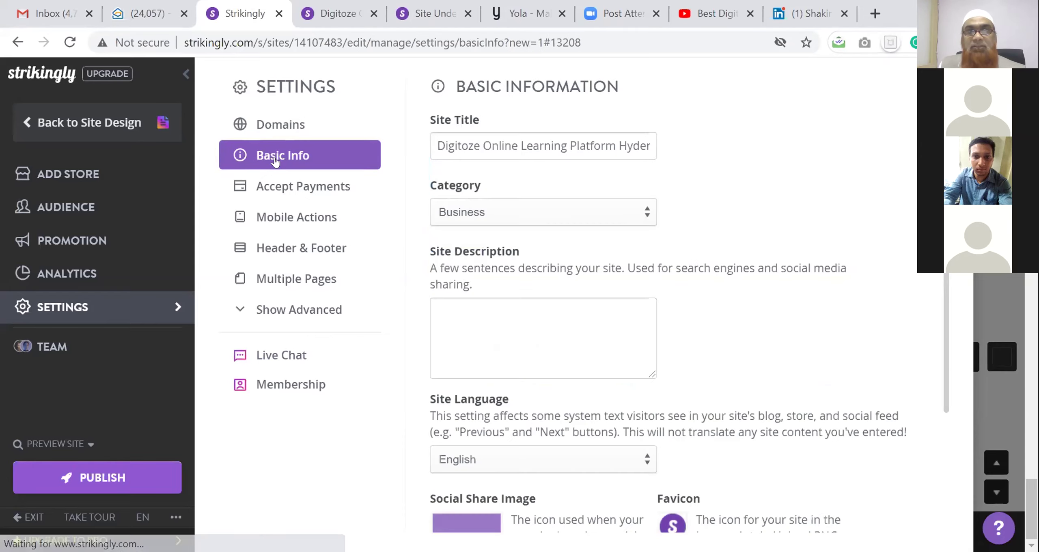
Paste the site title into the Site Description so it reads 'Digitoze Online Learning Platform Hyderabad'
left_click(438, 145)
left_click_drag(438, 144, 760, 146)
key("ctrl+c")
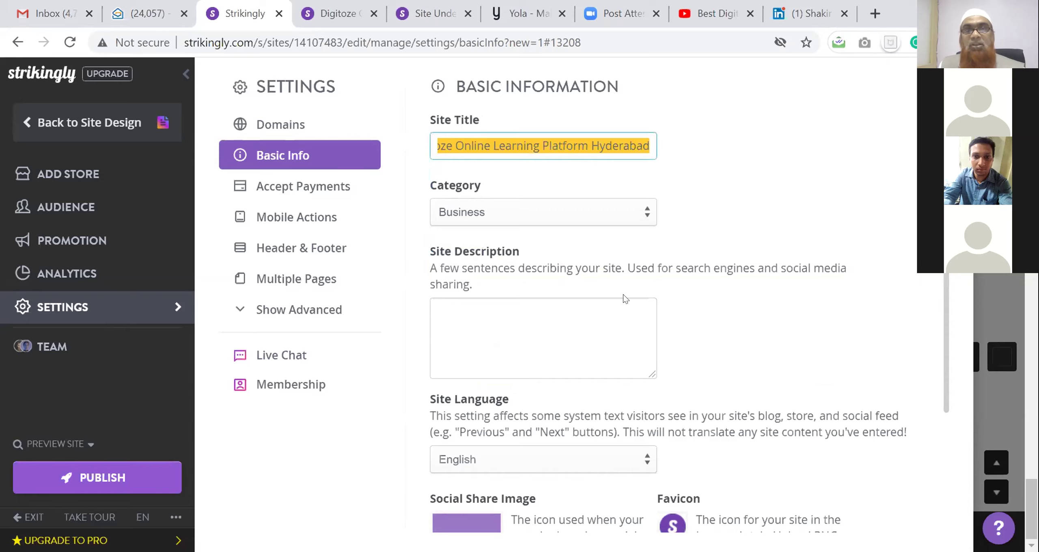
left_click(604, 308)
key("ctrl+v")
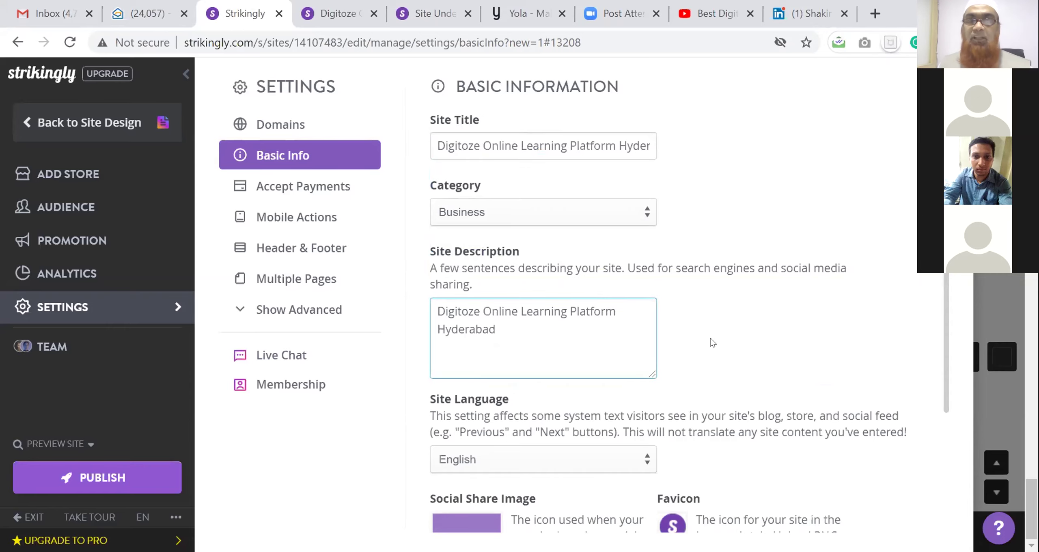
scroll(710, 337, "down", 4)
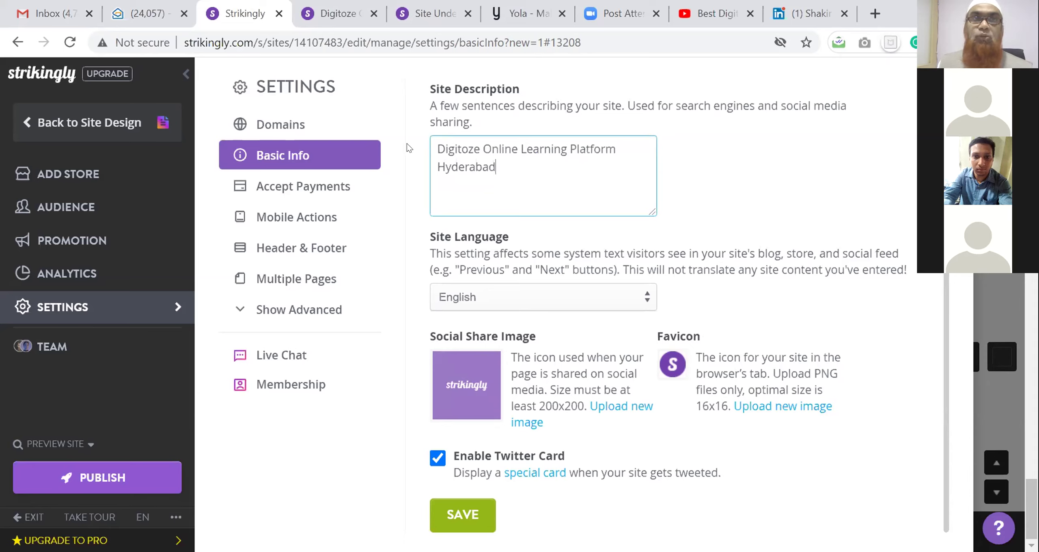
left_click(332, 17)
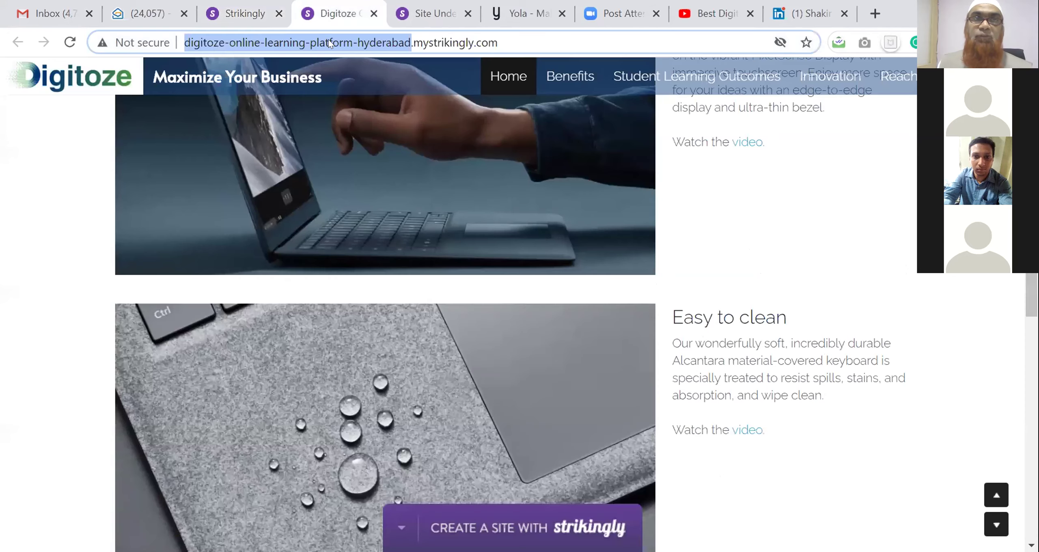
Paste the live site's mystrikingly address into a new LinkedIn post to check its link preview
left_click(359, 39)
key("ctrl+c")
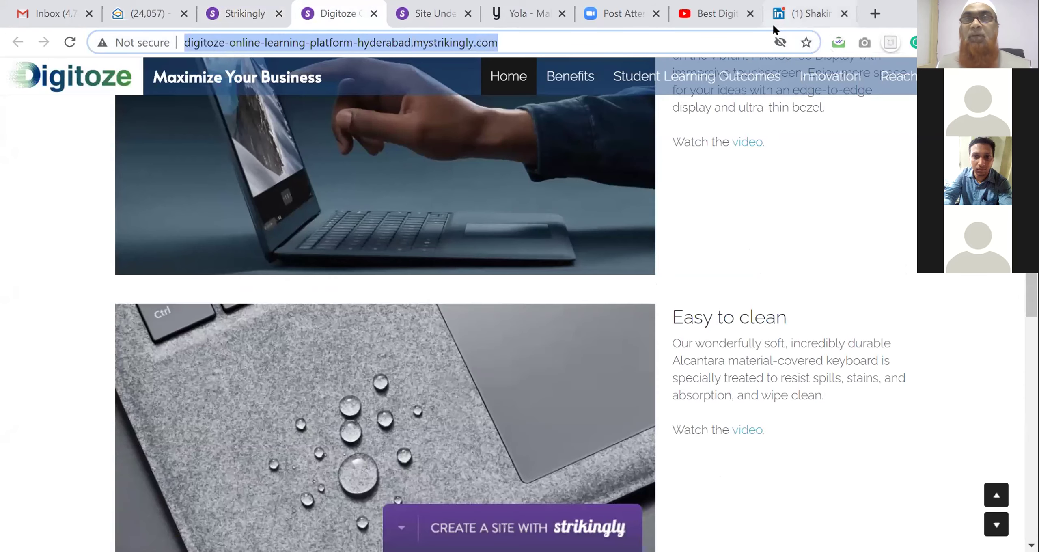
left_click(802, 19)
left_click(489, 77)
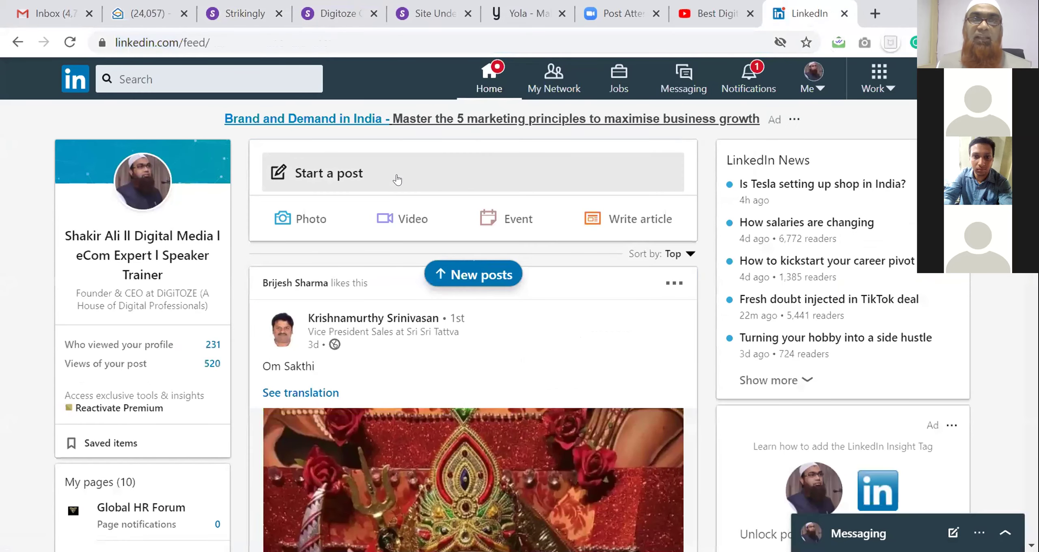
left_click(395, 177)
key("ctrl+v")
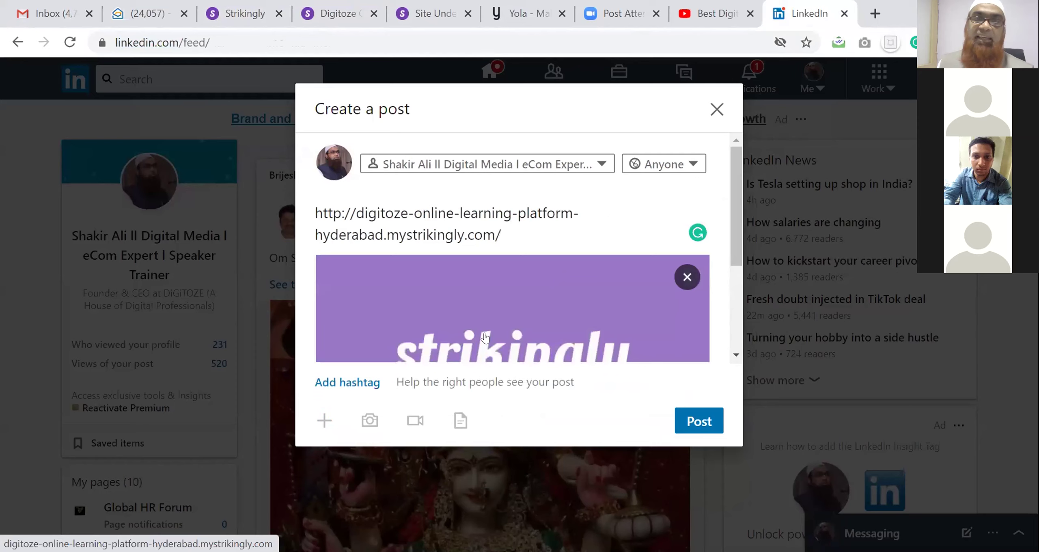
scroll(485, 337, "down", 2)
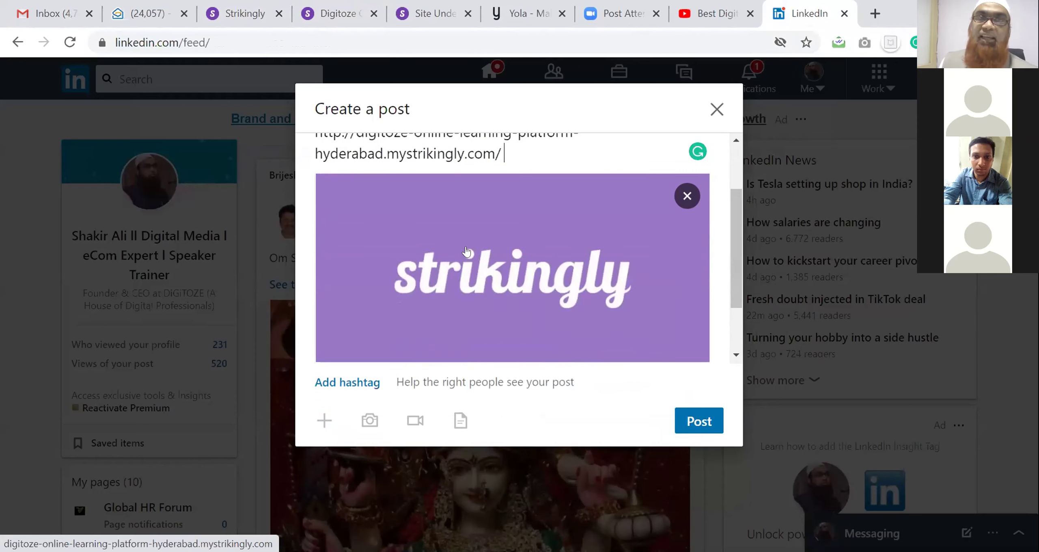
left_click(341, 17)
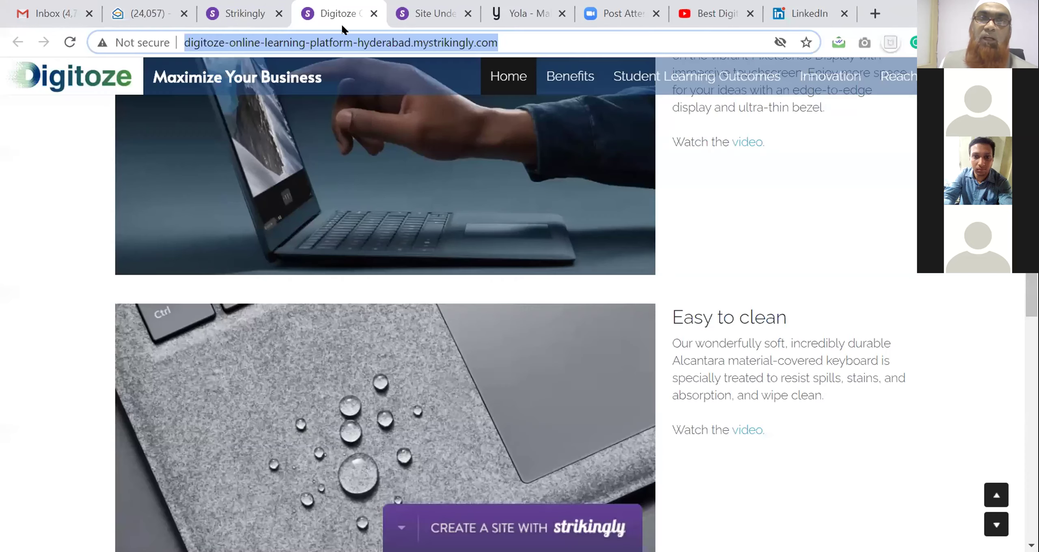
left_click(243, 14)
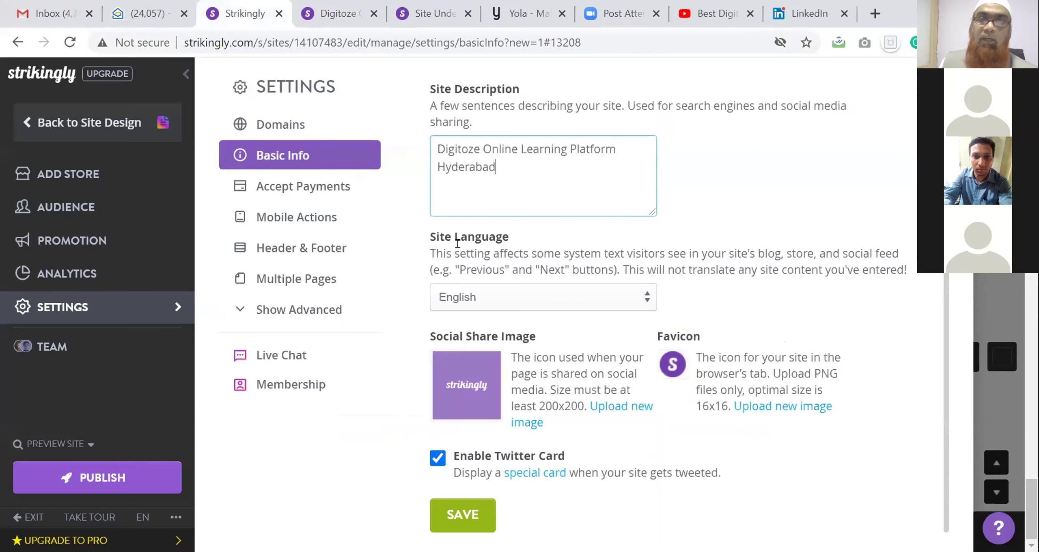
Set the Digitoze logo as social share image and the green D logo as favicon
left_click(598, 374)
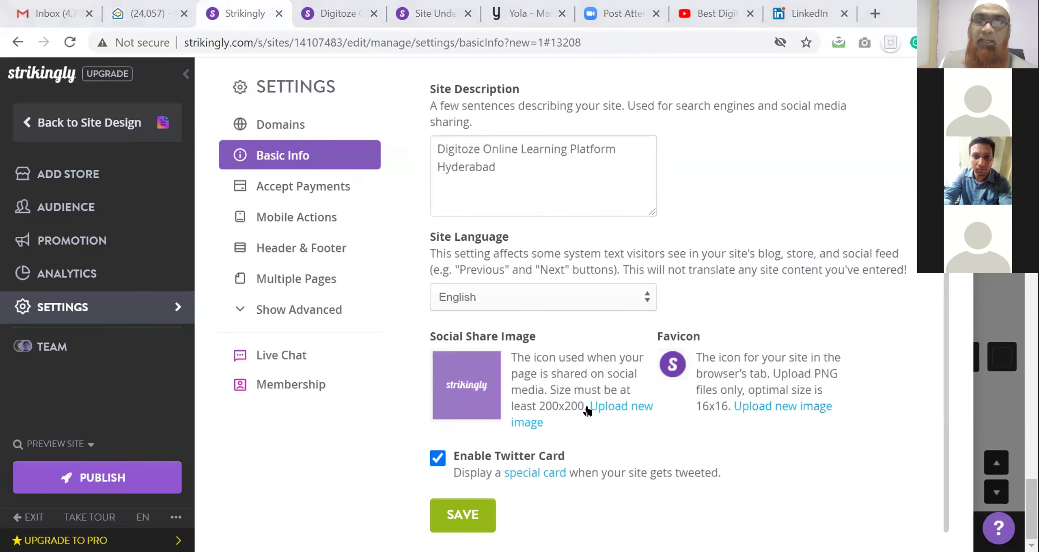
left_click(602, 407)
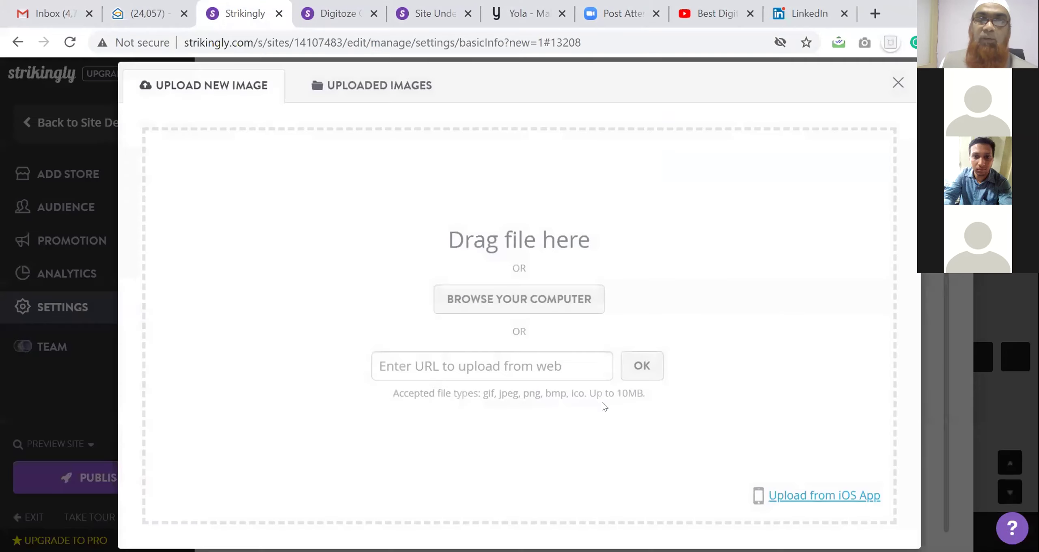
left_click(400, 86)
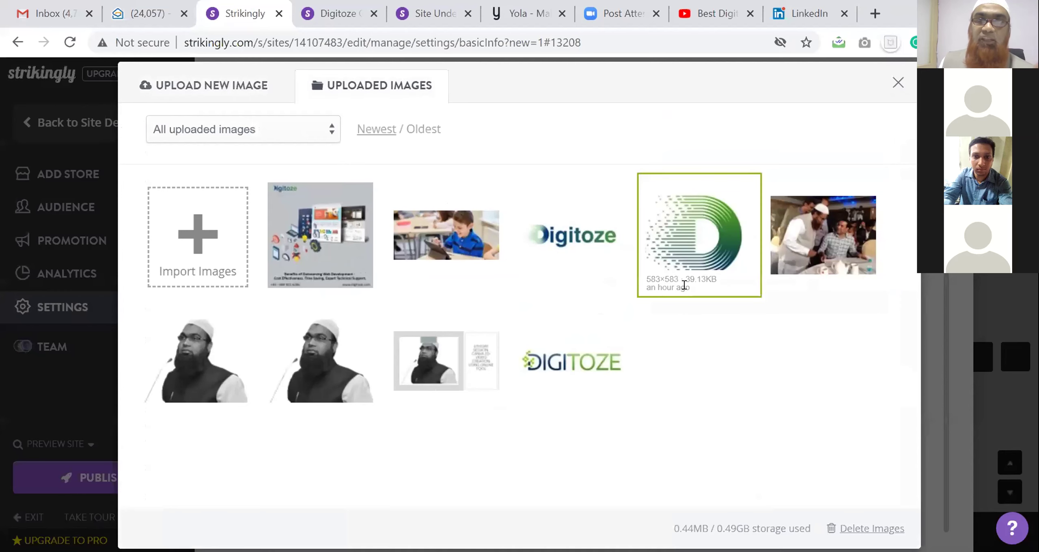
left_click(560, 236)
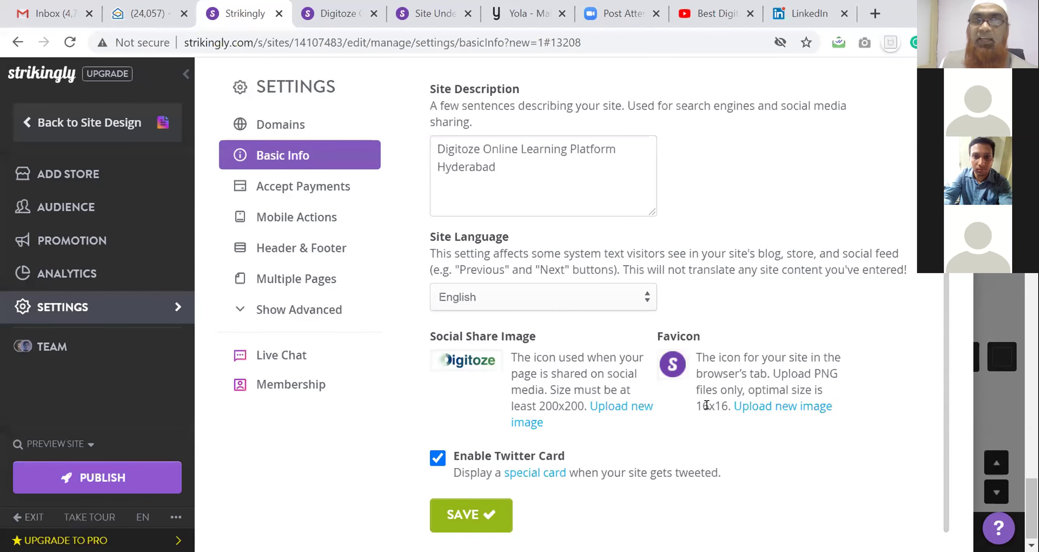
left_click(673, 366)
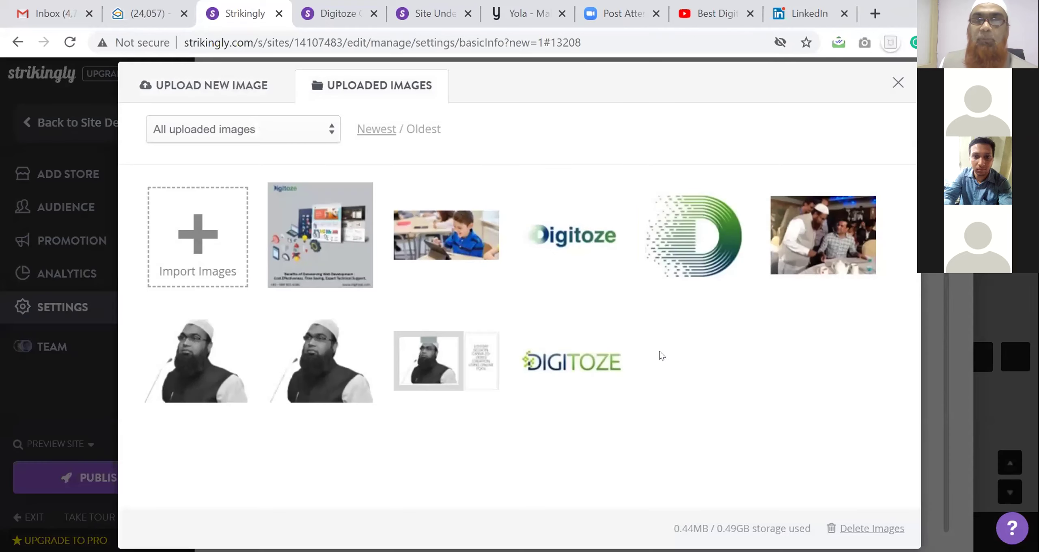
left_click(708, 260)
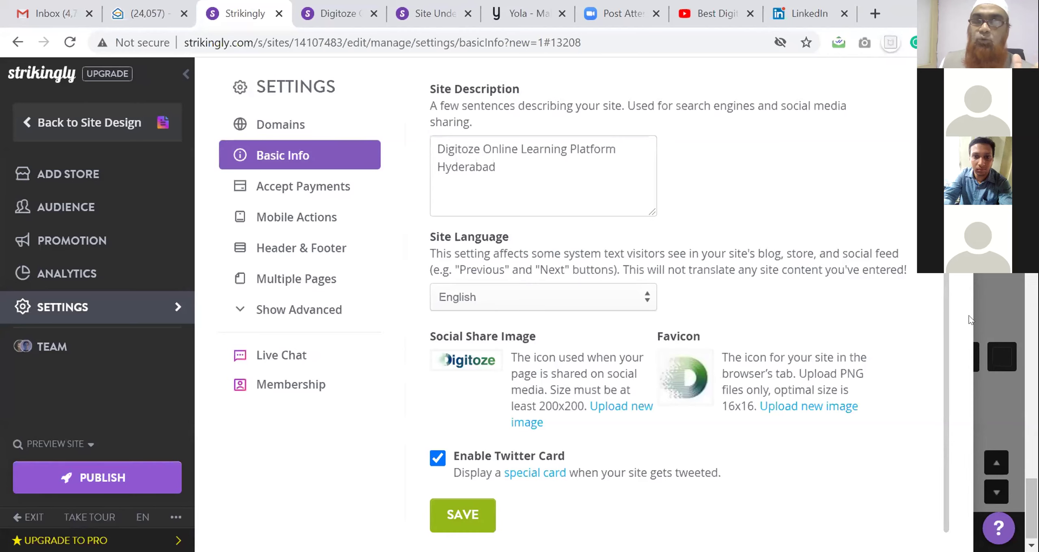
left_click(342, 196)
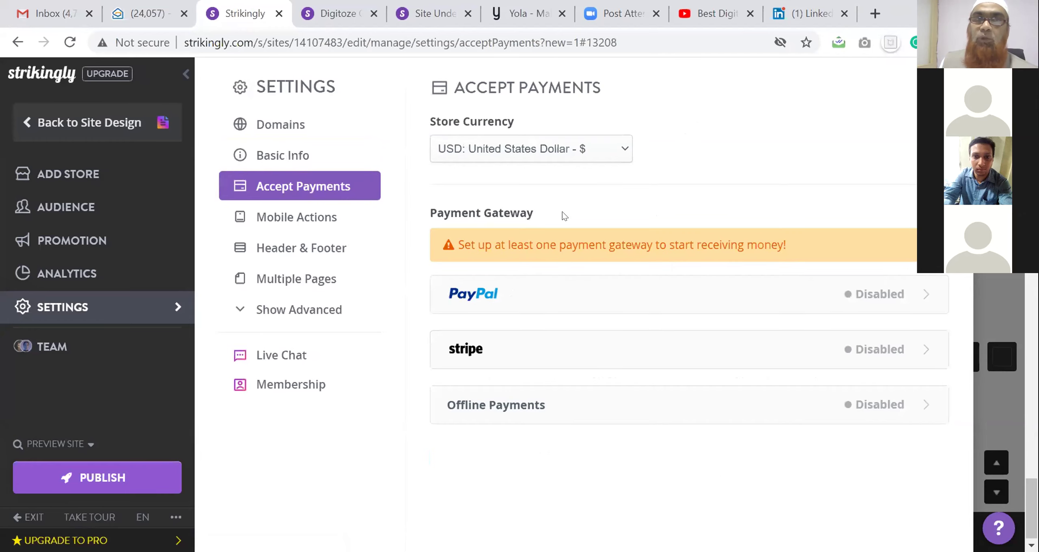
Set the store currency to INR: Indian Rupee
left_click(604, 164)
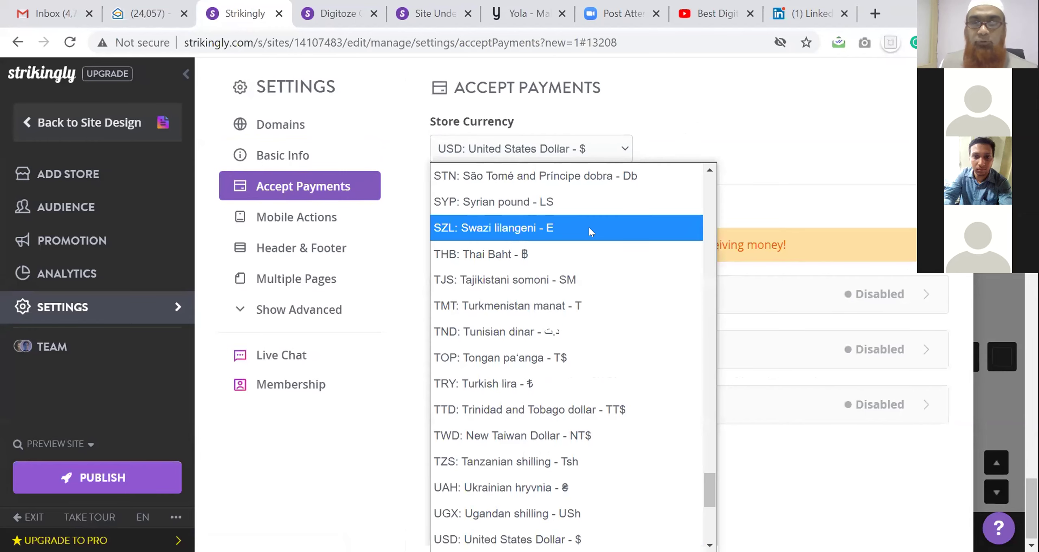
key("i")
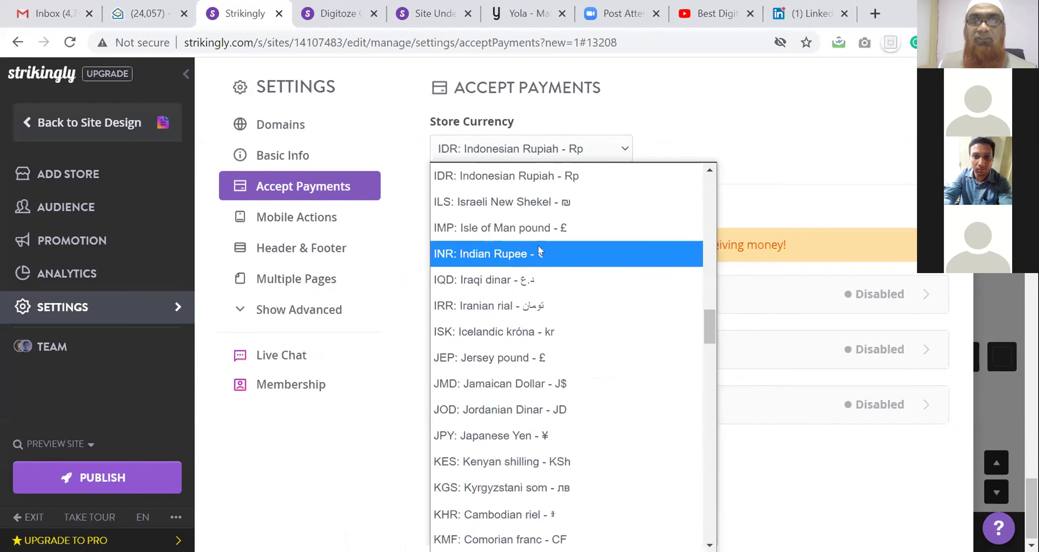
left_click(538, 249)
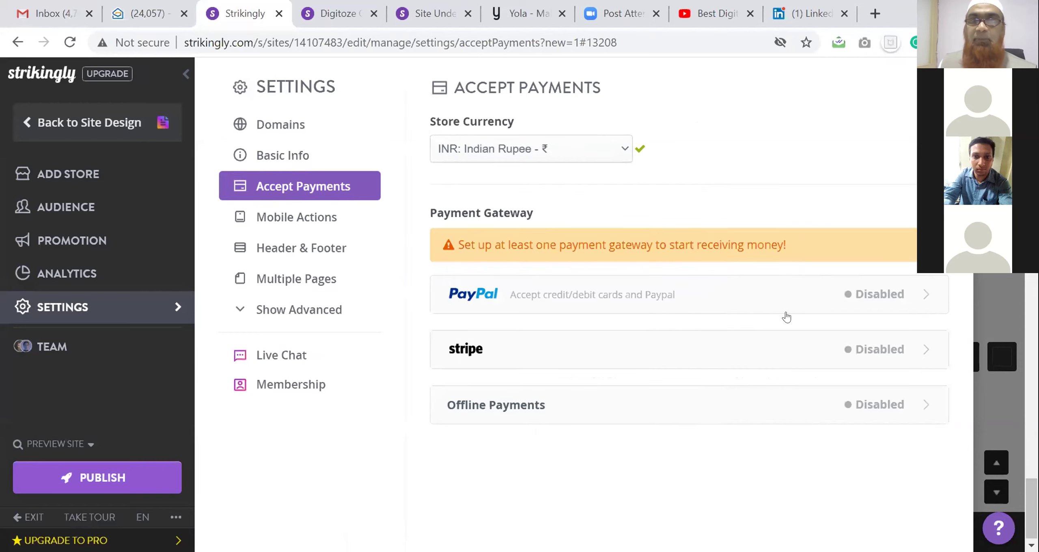
Fill the PayPal account email with the saved address and expand the Stripe connection options
left_click(863, 300)
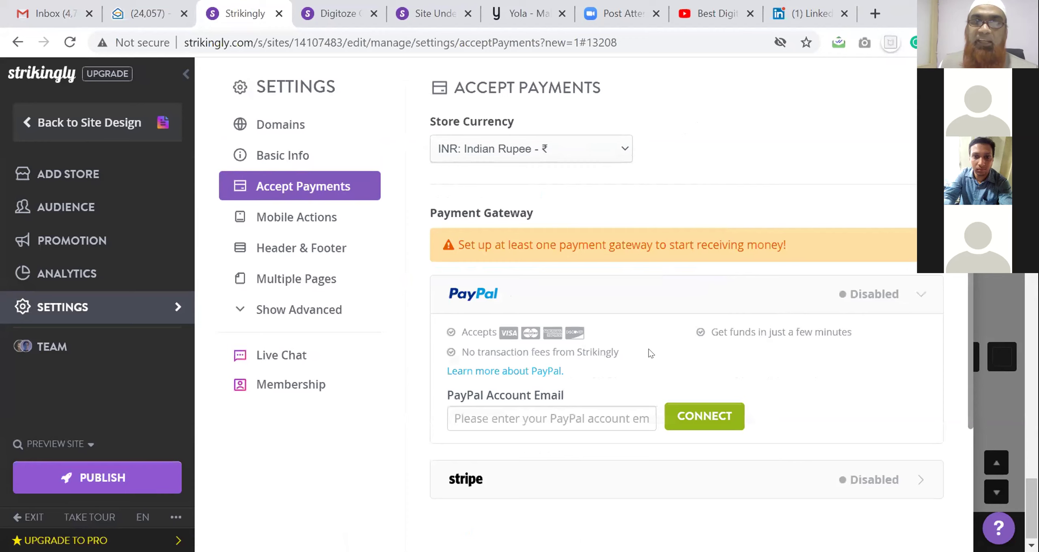
scroll(623, 366, "down", 2)
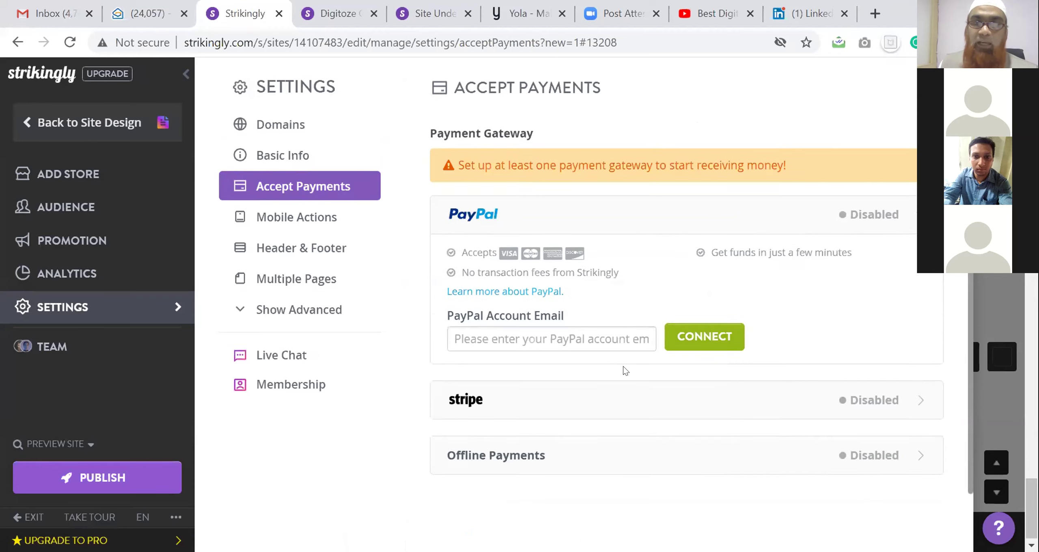
left_click(602, 337)
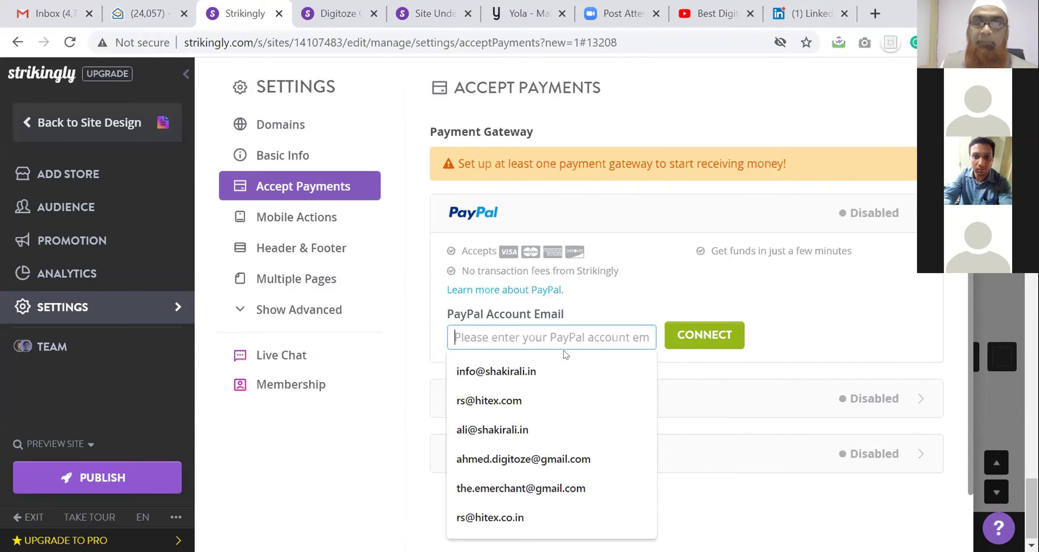
left_click(565, 377)
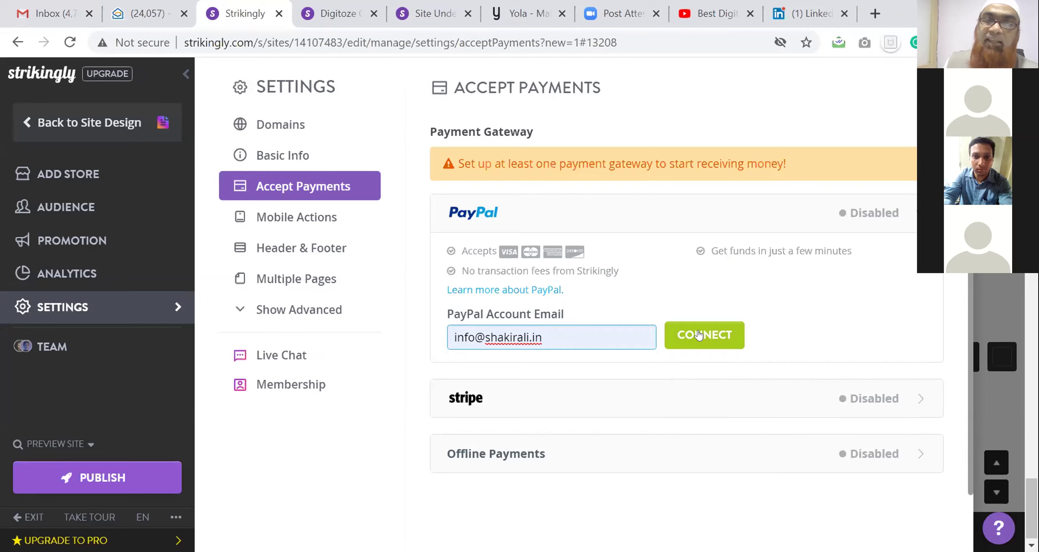
left_click(861, 404)
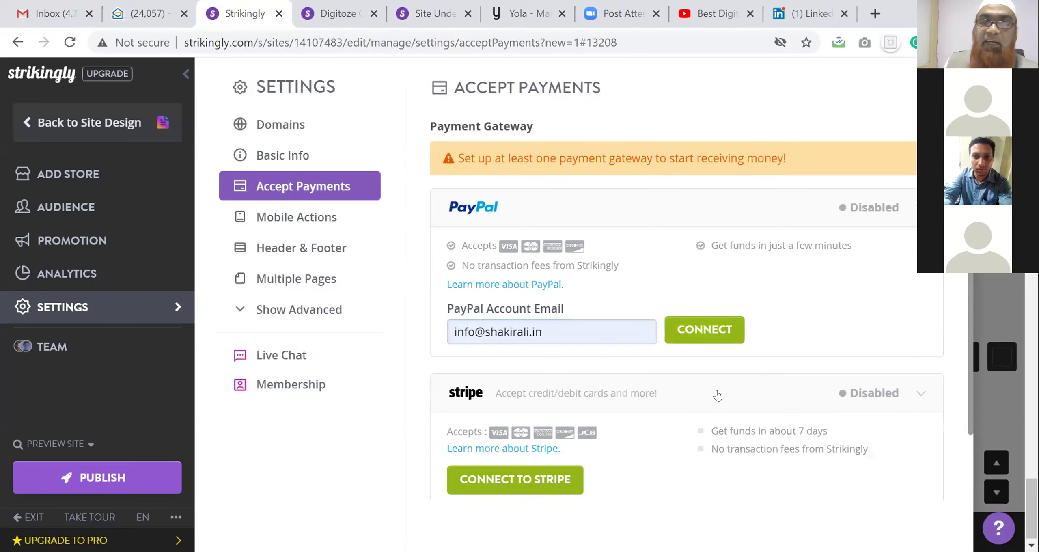
scroll(719, 389, "down", 2)
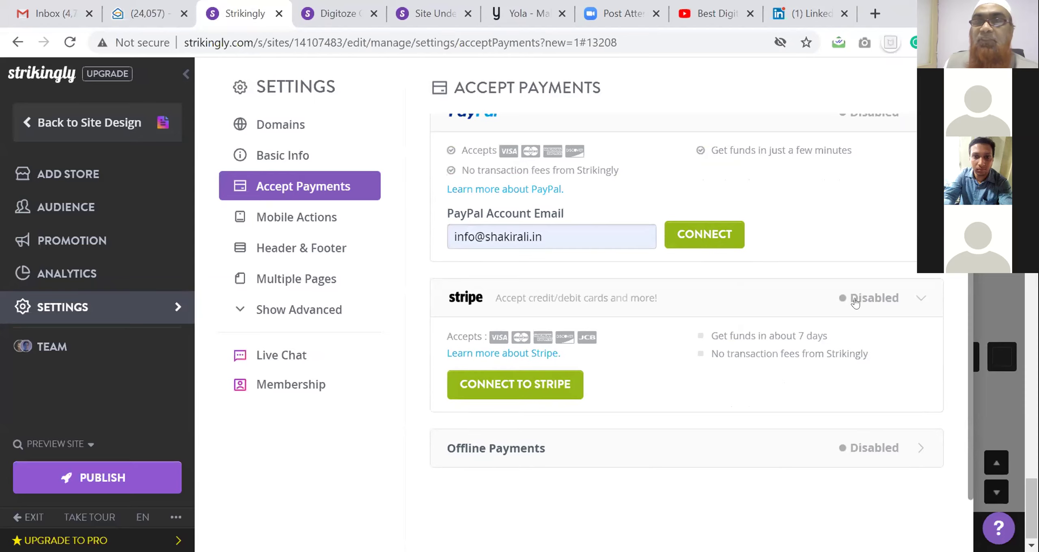
Start connecting Stripe, close the Stripe page, and expand Offline Payments
left_click(537, 376)
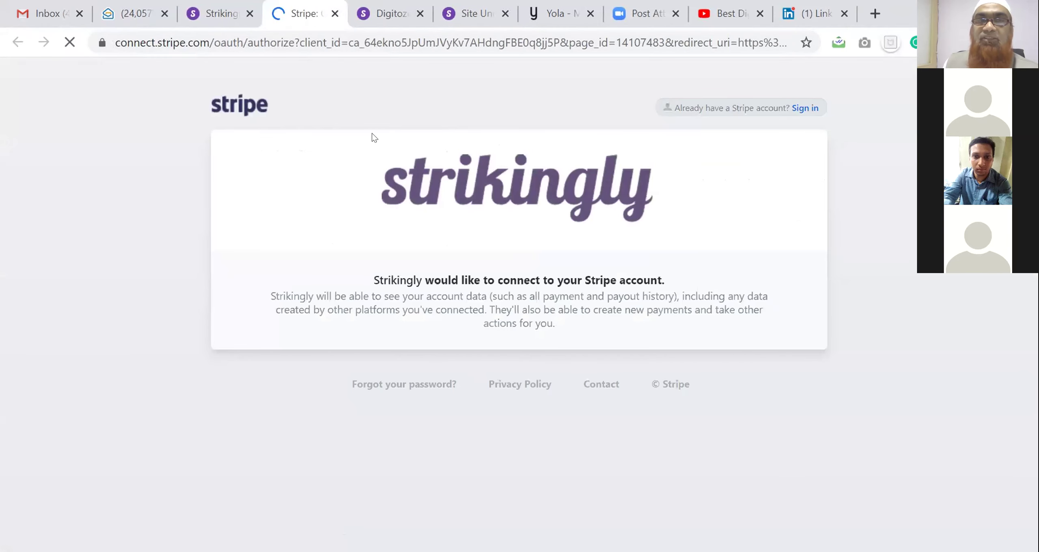
left_click(335, 14)
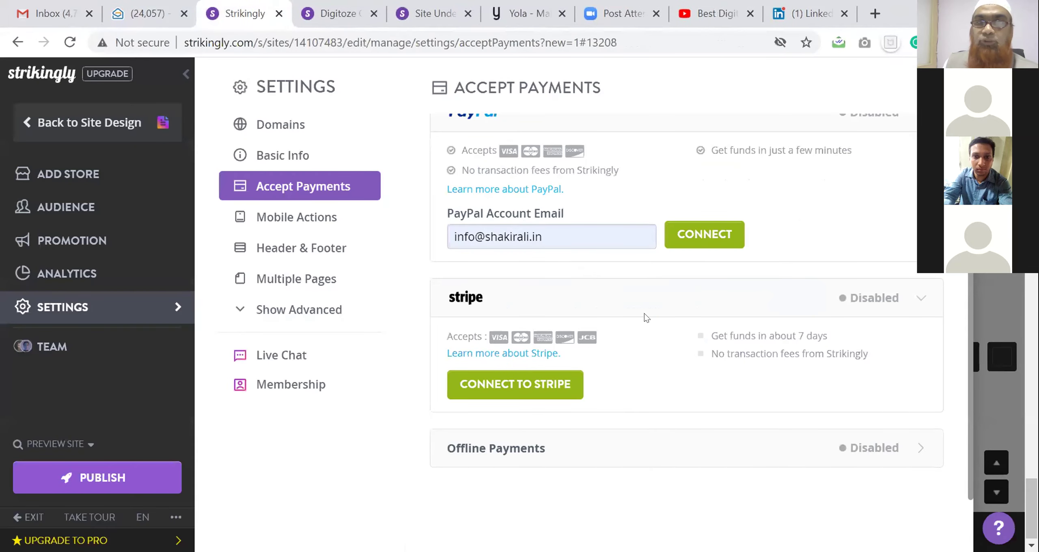
left_click(862, 447)
scroll(744, 422, "down", 4)
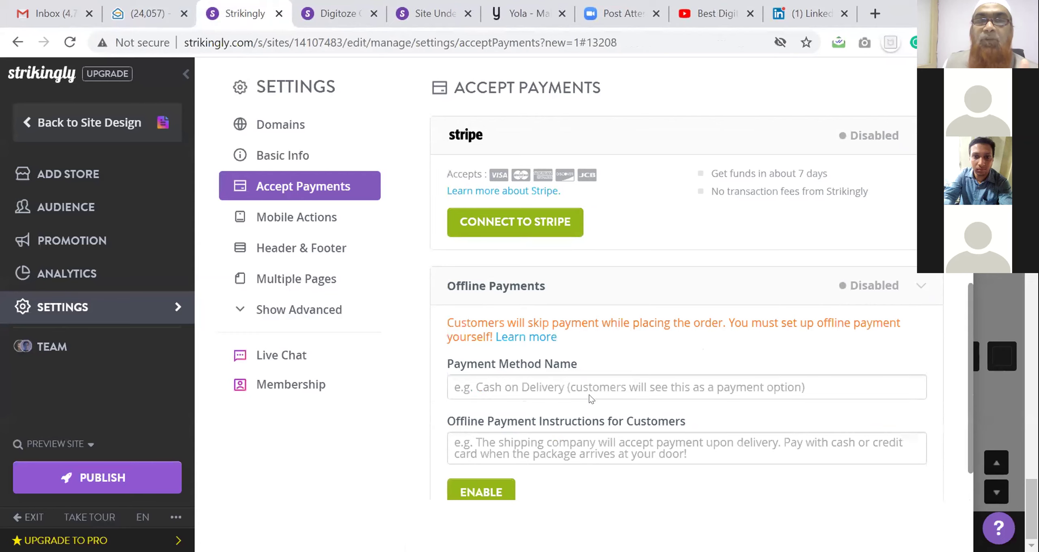
scroll(589, 394, "down", 1)
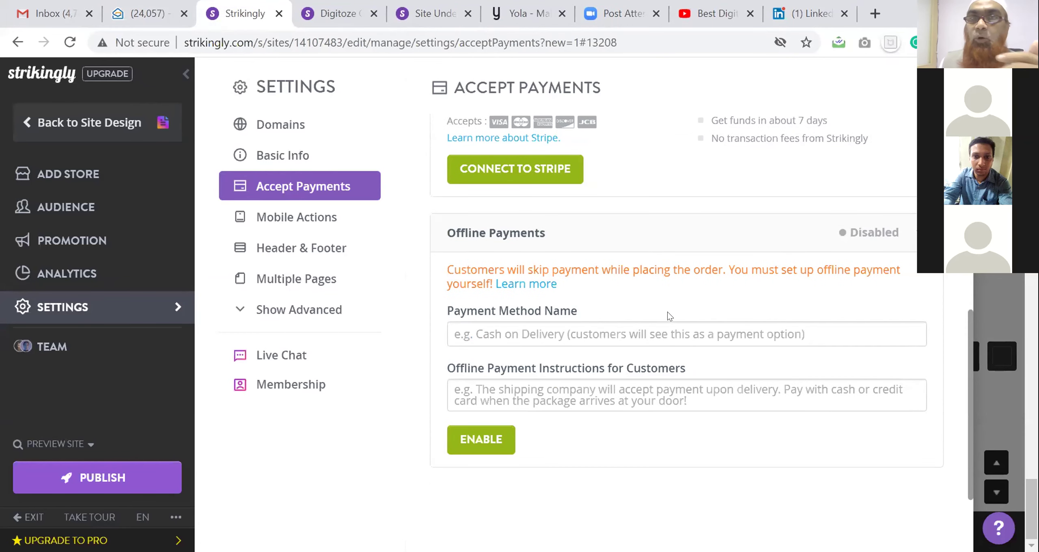
scroll(665, 311, "up", 8)
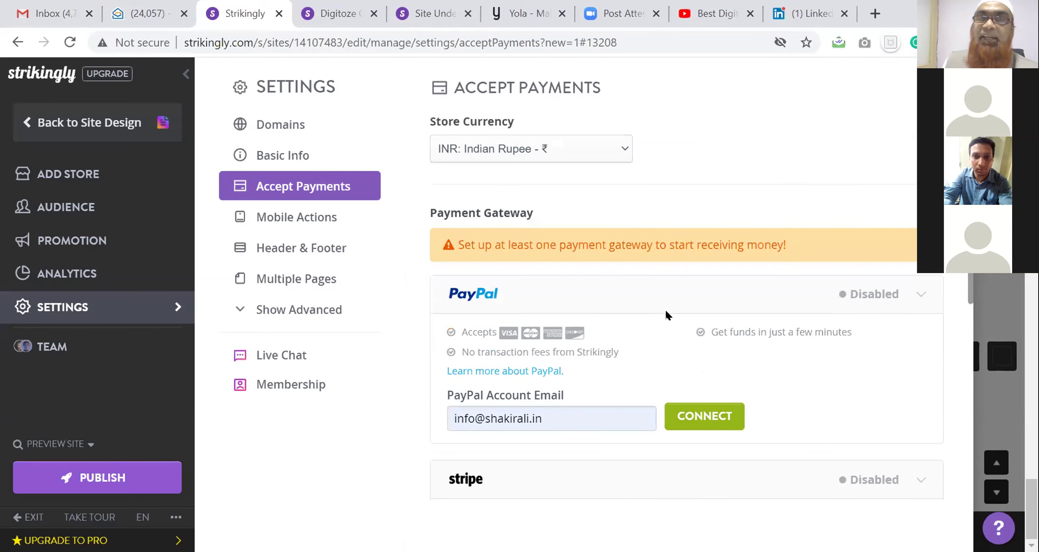
Collapse the PayPal, Stripe and Offline Payments rows, leaving all gateways disabled
left_click(599, 334)
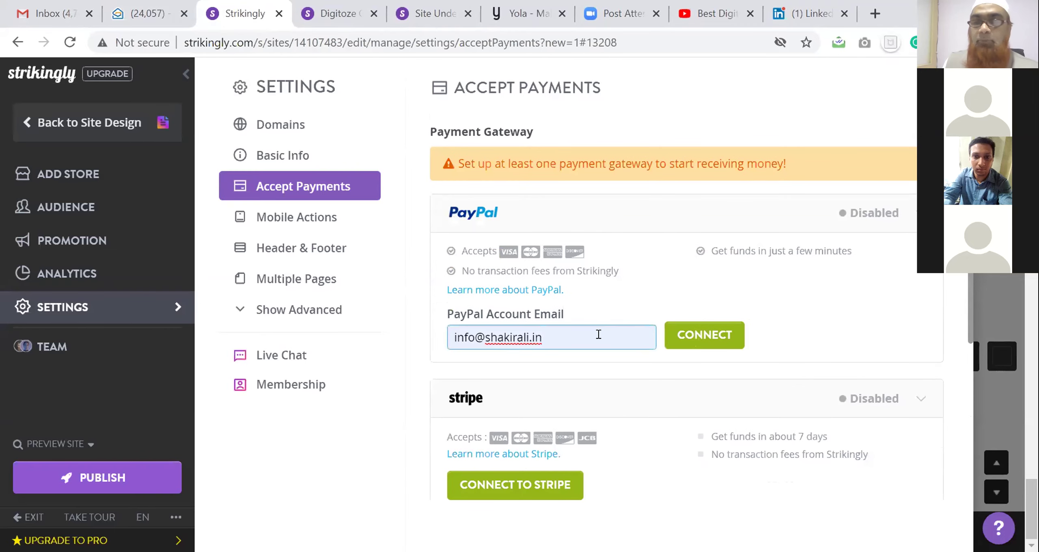
left_click(897, 217)
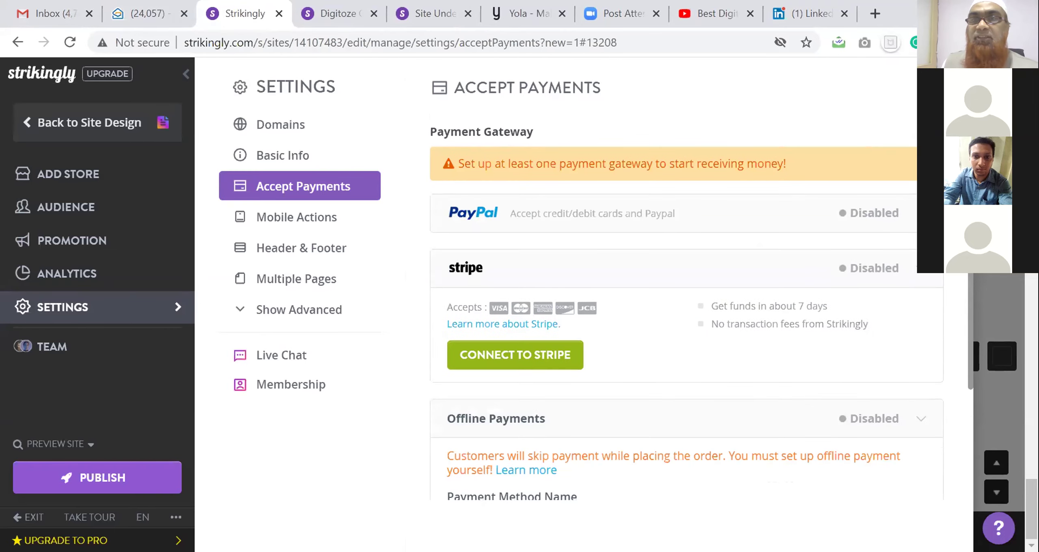
left_click(913, 267)
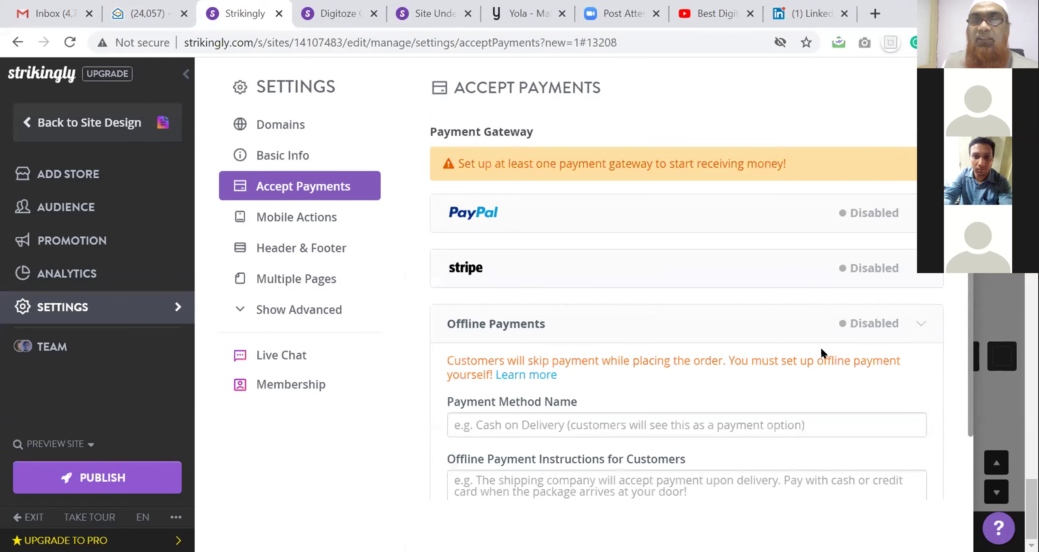
left_click(919, 326)
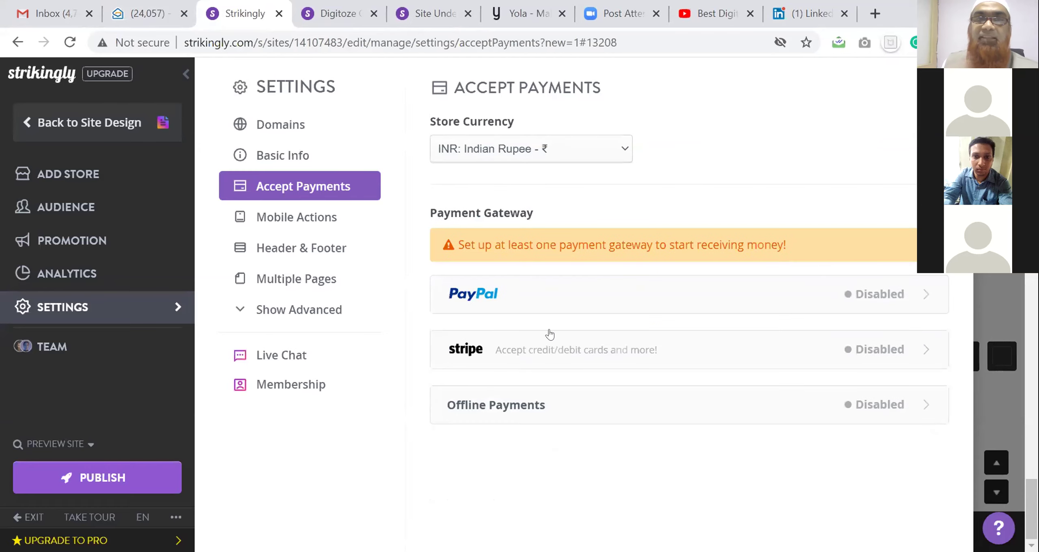
Look through the Mobile Actions, Header & Footer, Multiple Pages and advanced Site Search settings
left_click(286, 222)
left_click_drag(582, 258, 809, 258)
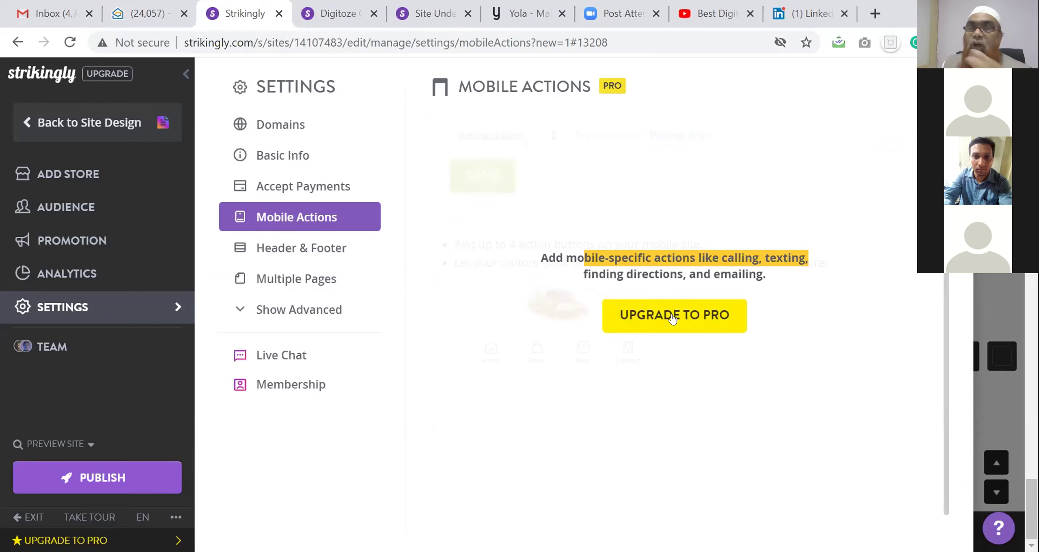
left_click(325, 248)
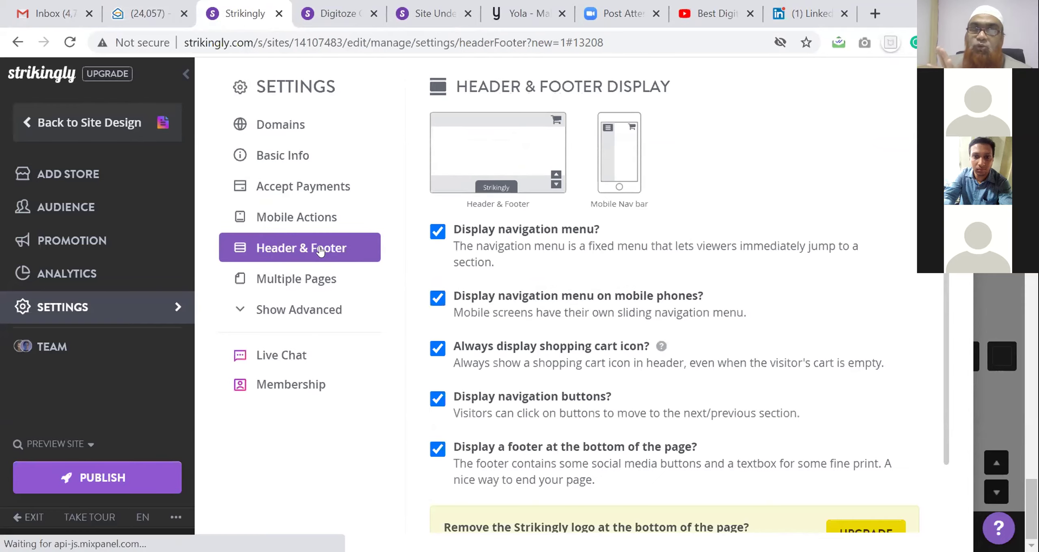
scroll(539, 257, "down", 2)
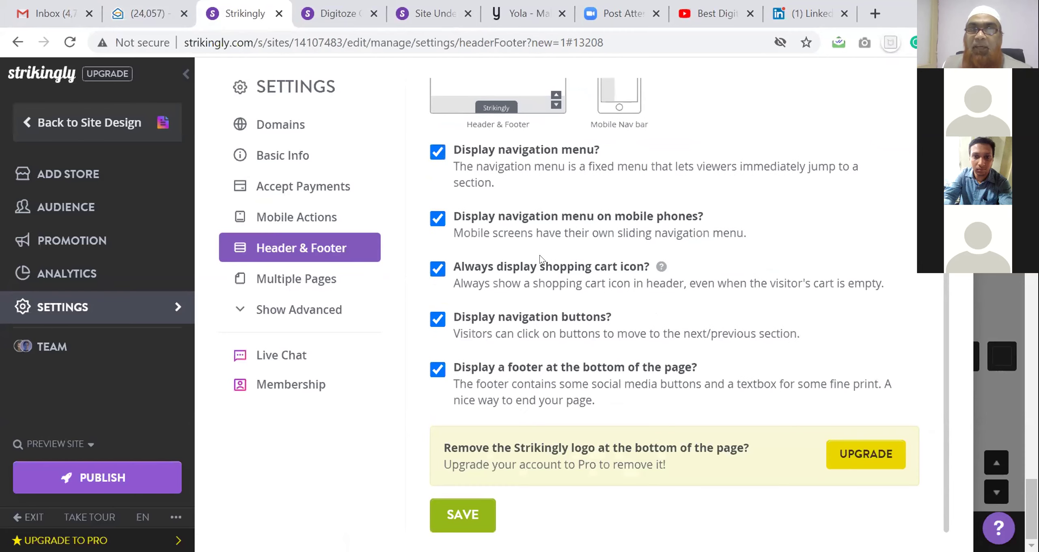
left_click(345, 283)
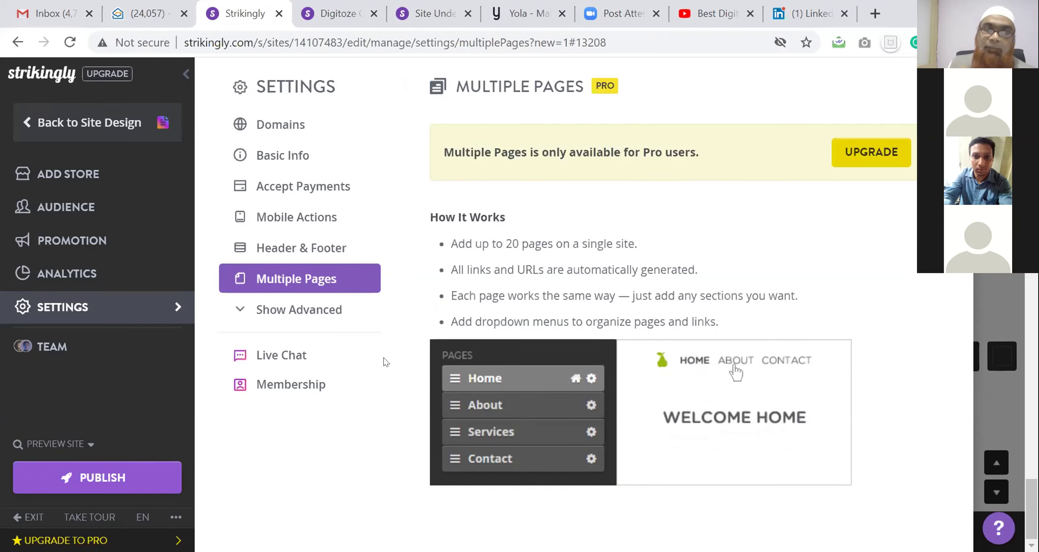
left_click(300, 317)
left_click(307, 342)
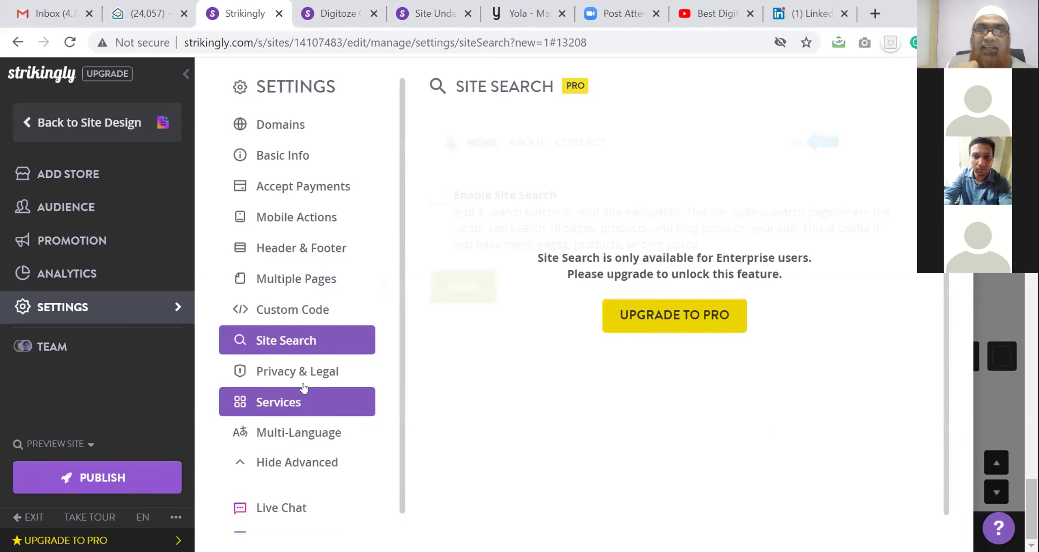
left_click(300, 371)
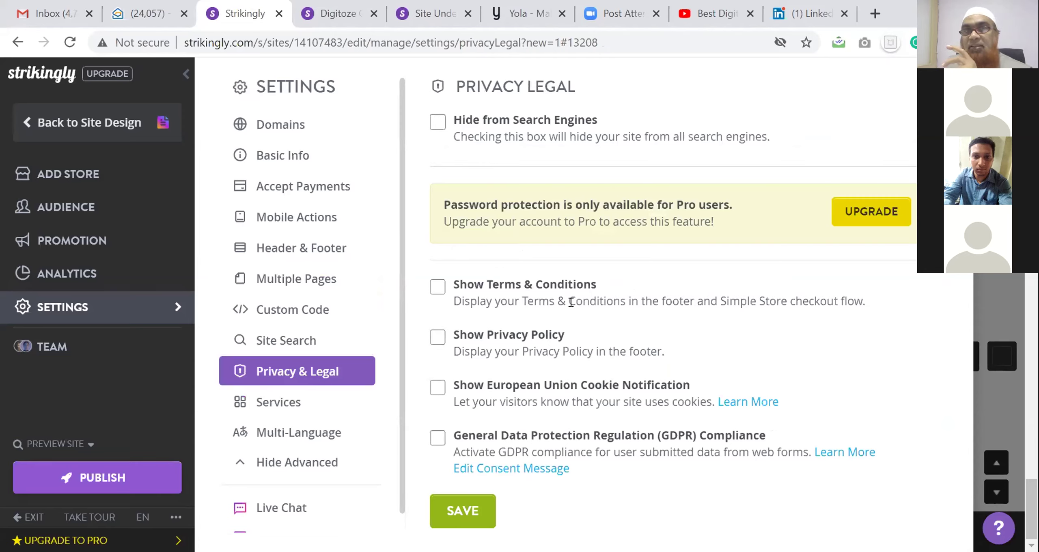
Enable Hide from Search Engines and Terms & Conditions with text 'This is terms & Condition testing place'
left_click(437, 123)
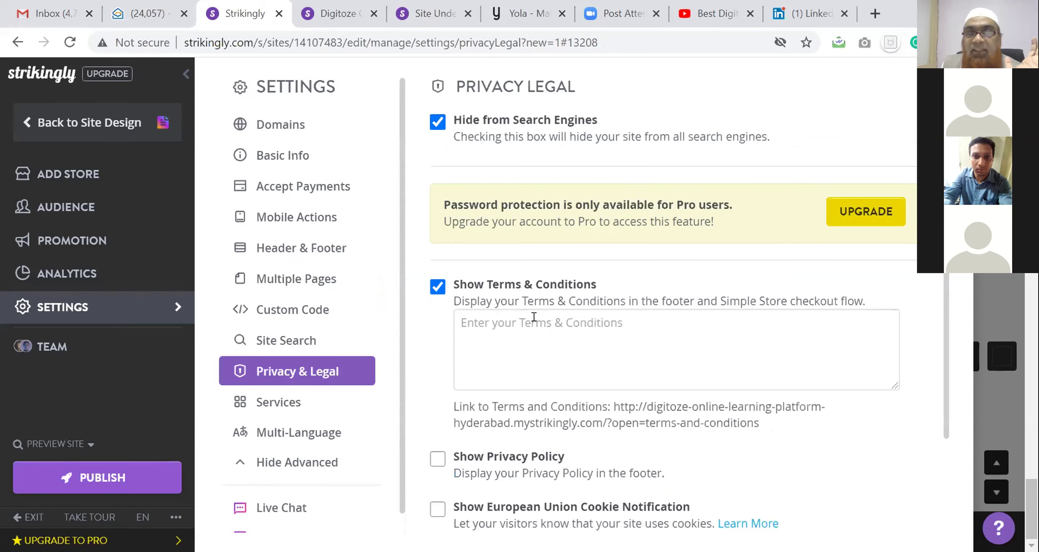
left_click(533, 317)
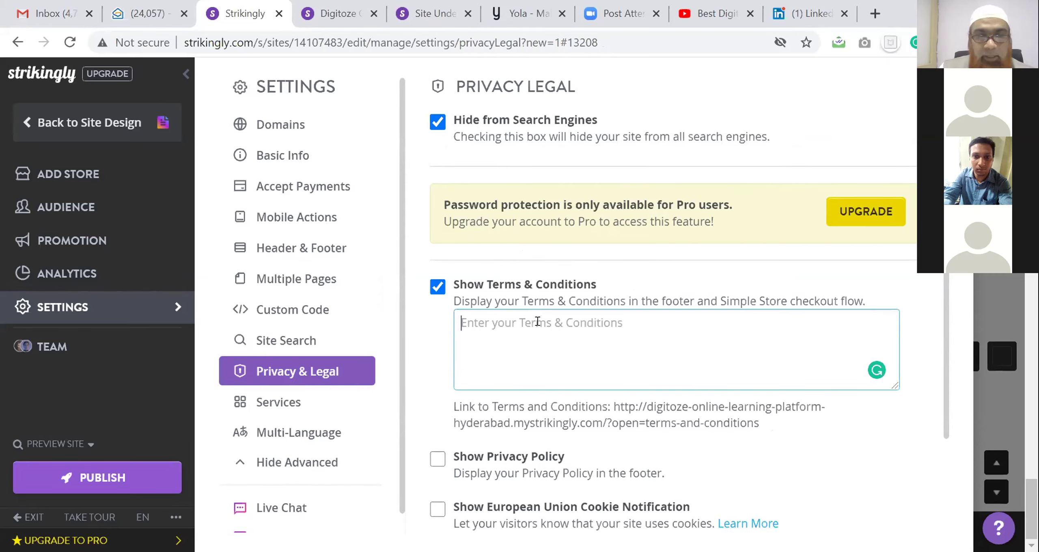
type("This is terms & Condition testing place")
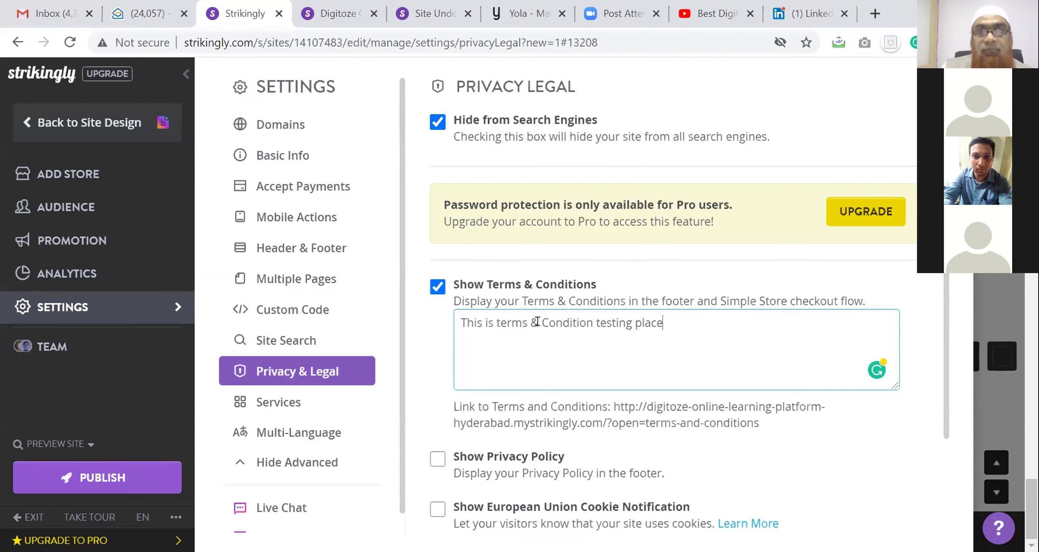
key("ctrl+a")
key("ctrl+c")
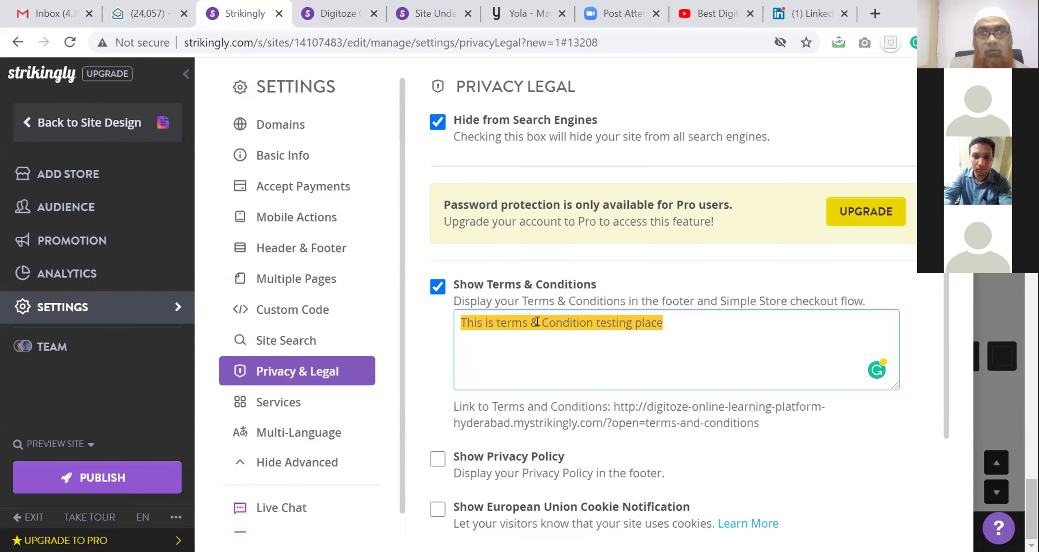
scroll(529, 404, "down", 3)
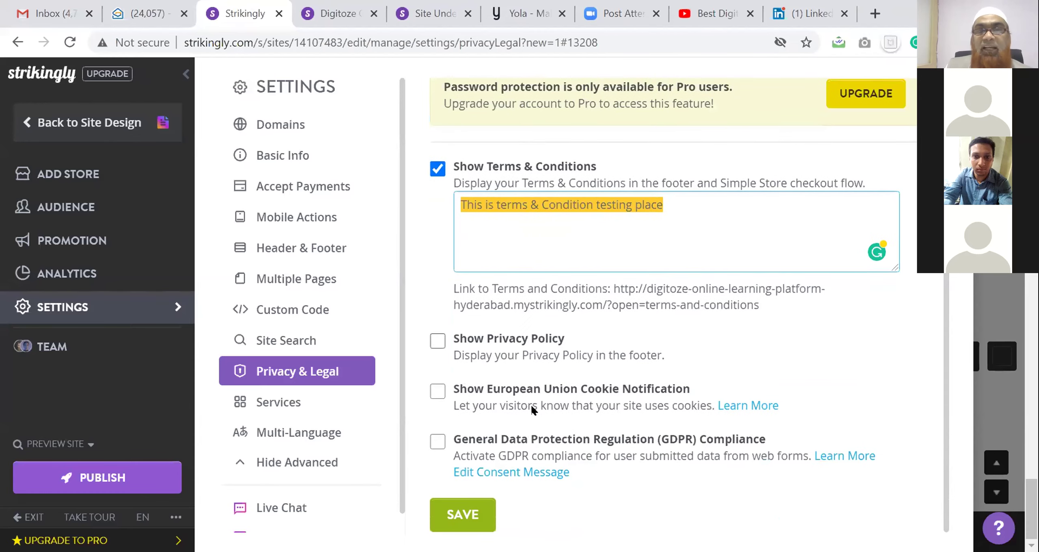
Enable Show Privacy Policy and fill it with the terms text plus '- Privacy Po'
left_click(438, 342)
left_click(536, 370)
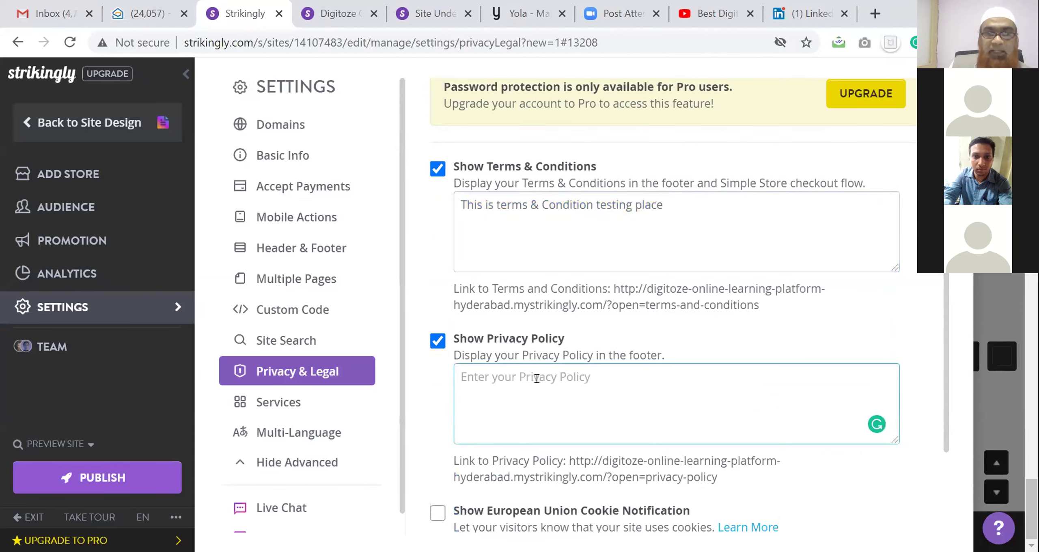
key("ctrl+v")
type("- Pr")
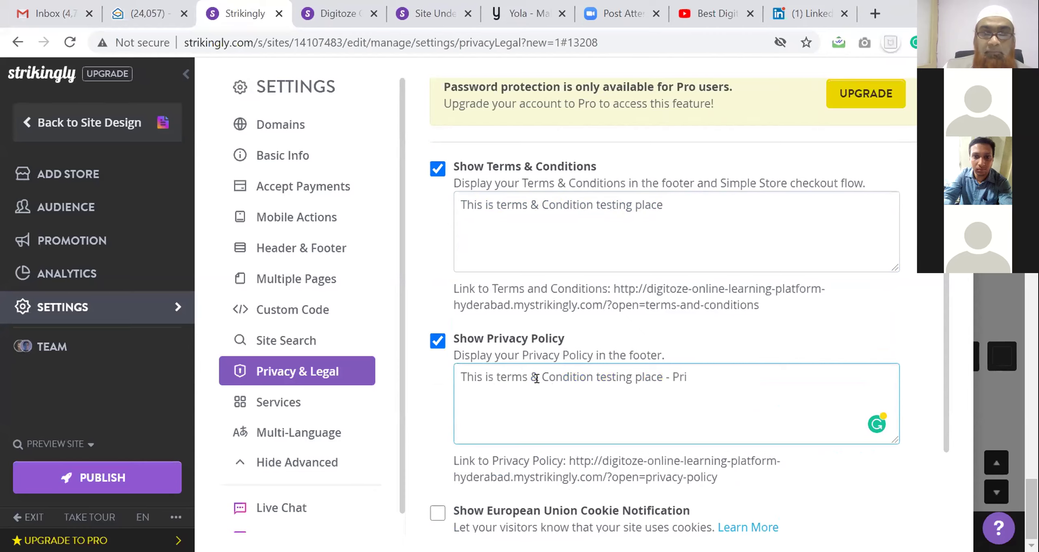
type("ivacy Policy")
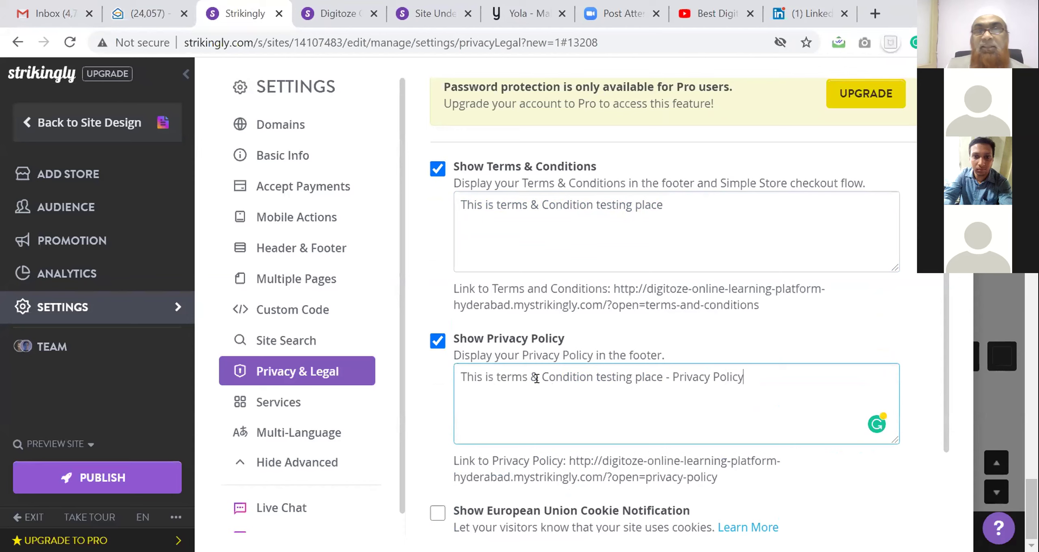
scroll(620, 355, "down", 2)
scroll(619, 355, "down", 1)
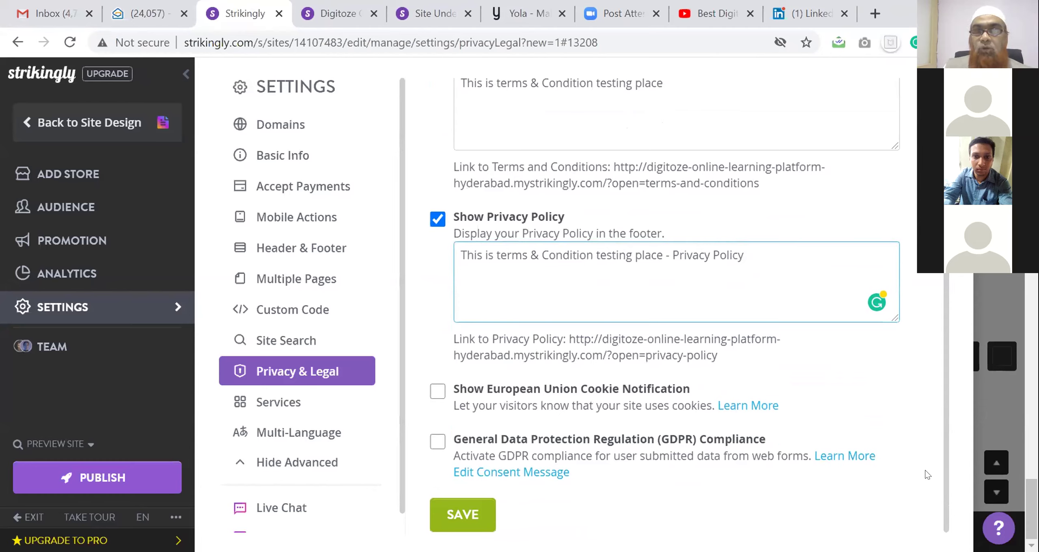
scroll(599, 390, "up", 1)
scroll(598, 389, "down", 1)
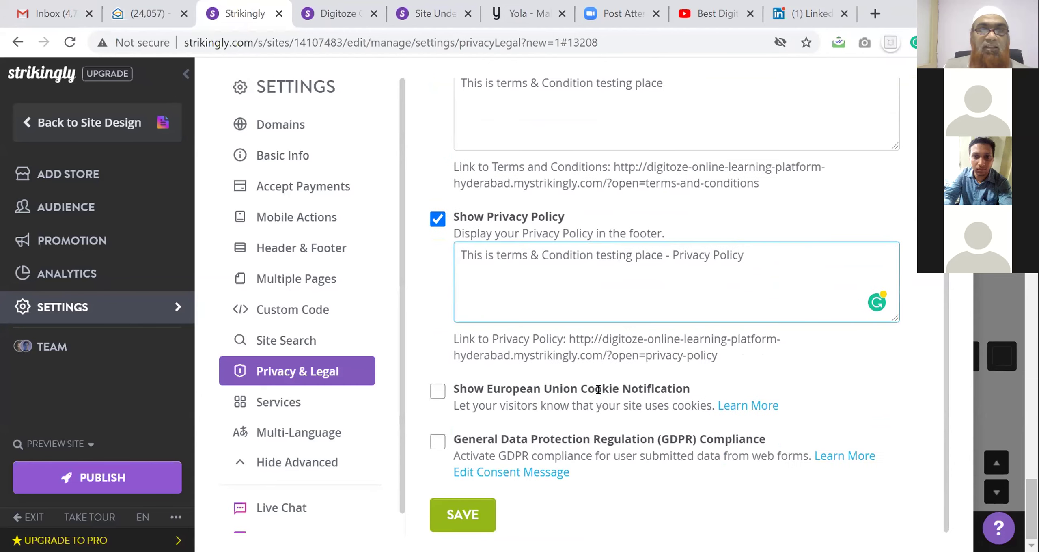
Review the Services, Multi-Language, Domains and Basic Info settings, collapsing the advanced list
left_click(266, 402)
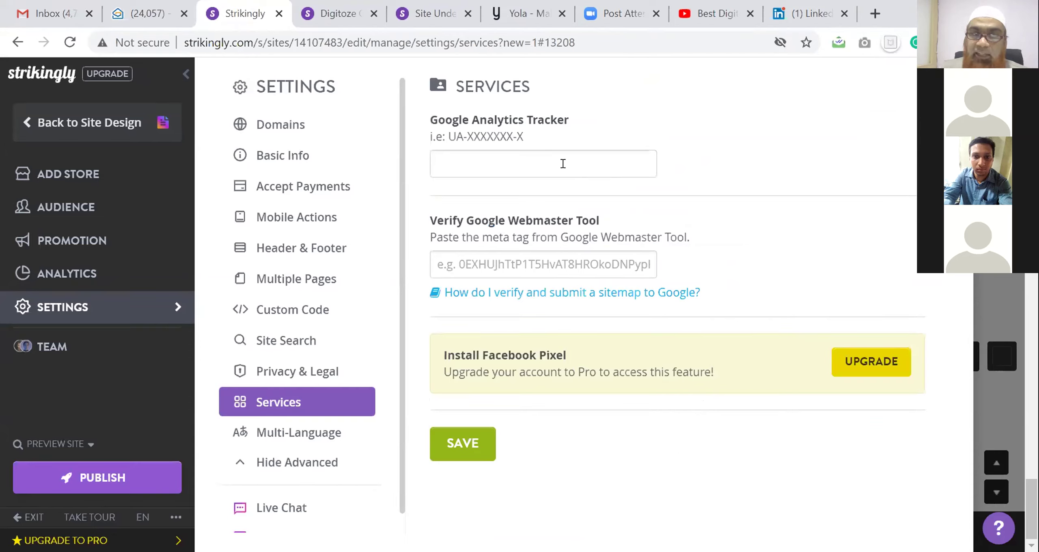
left_click(309, 432)
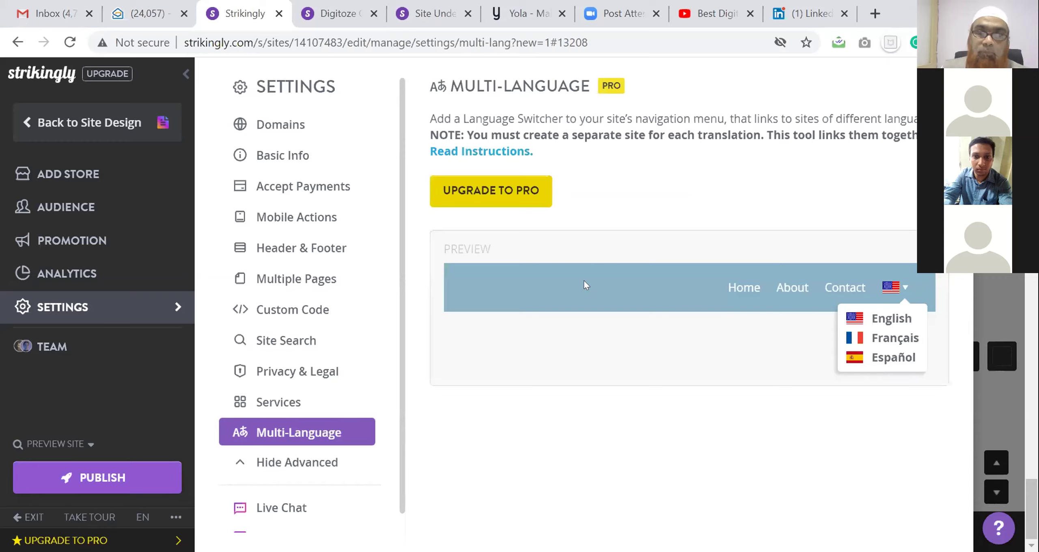
left_click(292, 465)
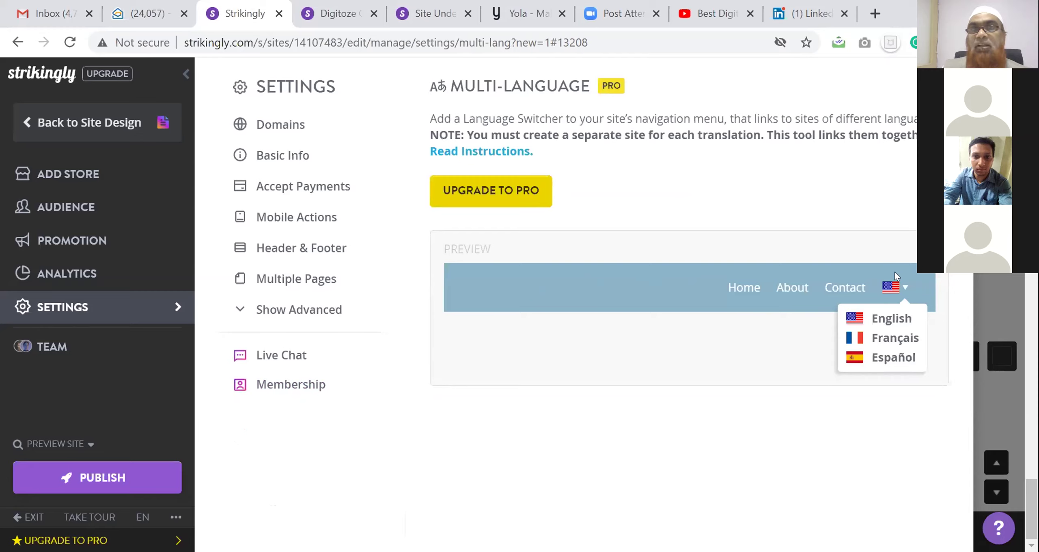
left_click(268, 125)
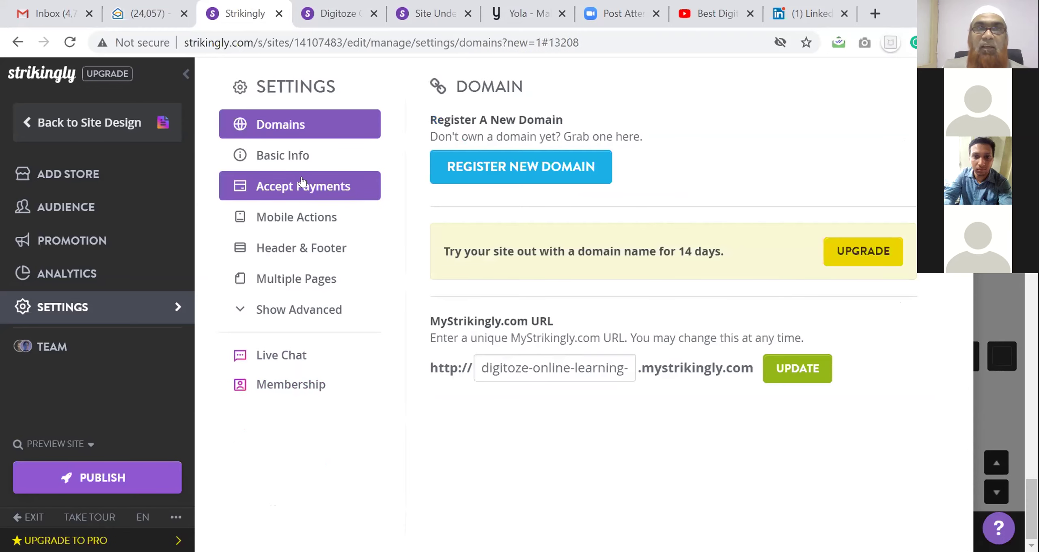
left_click(268, 156)
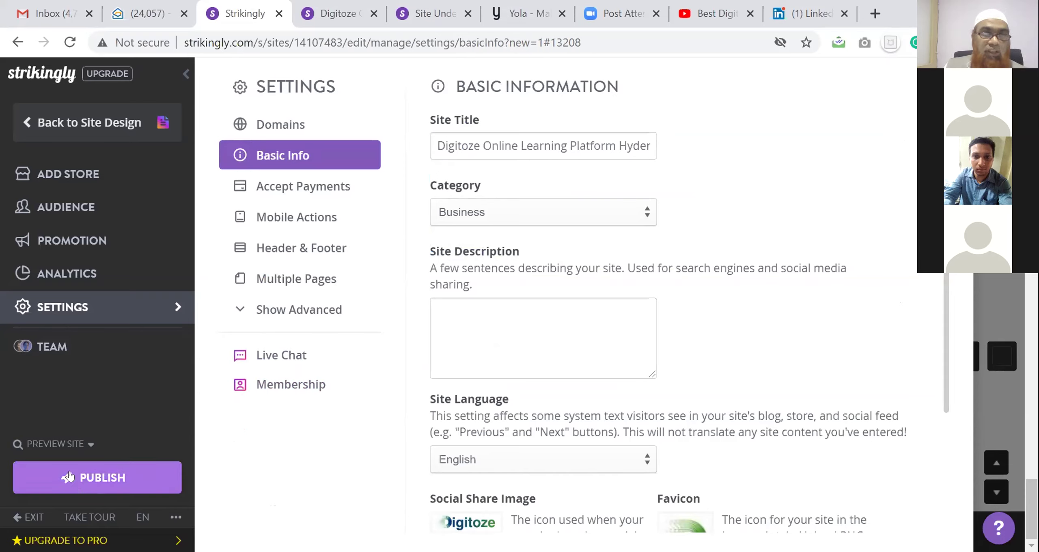
left_click(60, 443)
Publish the site and scroll through the live mystrikingly homepage in a new tab
left_click(66, 468)
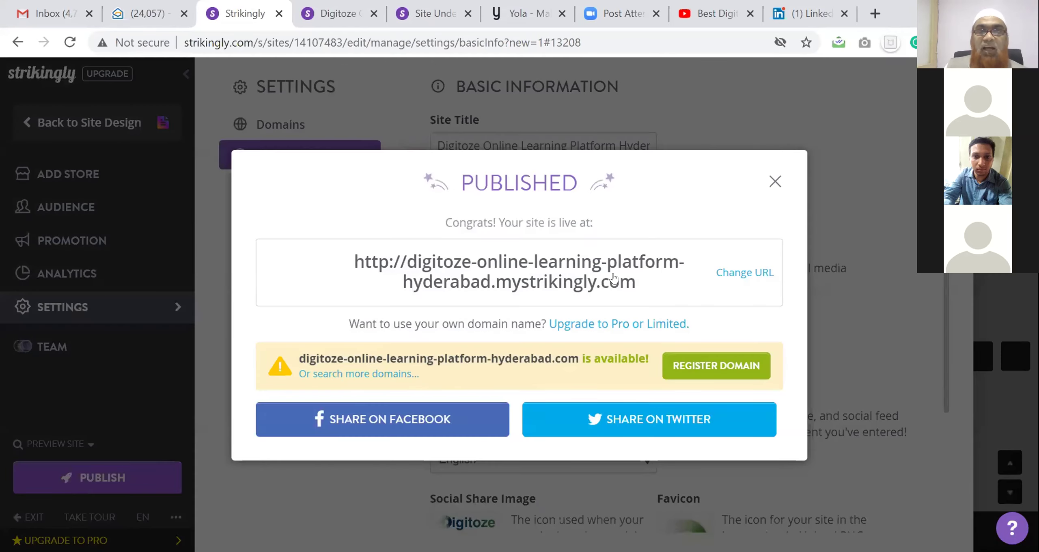
left_click(587, 273)
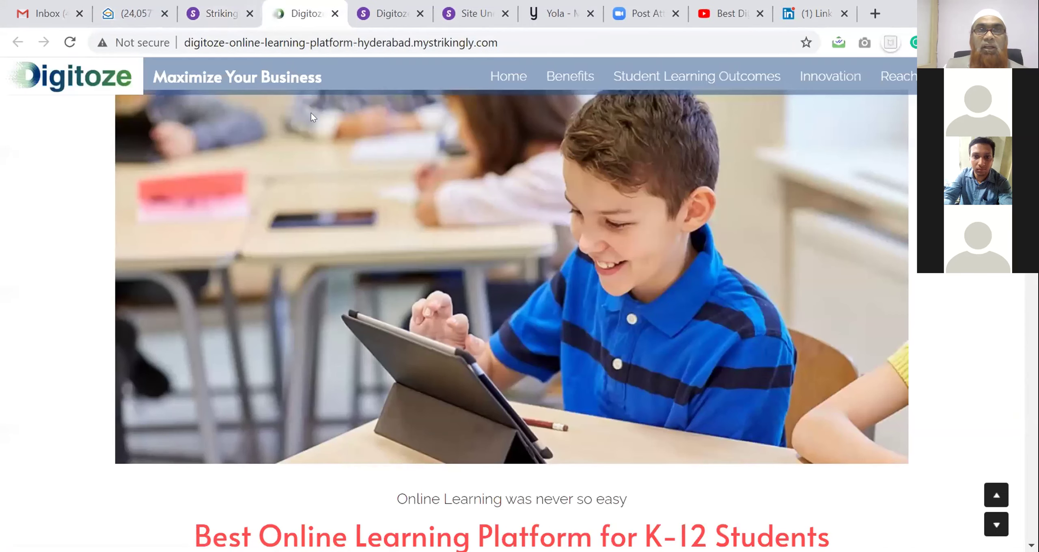
scroll(515, 127, "down", 10)
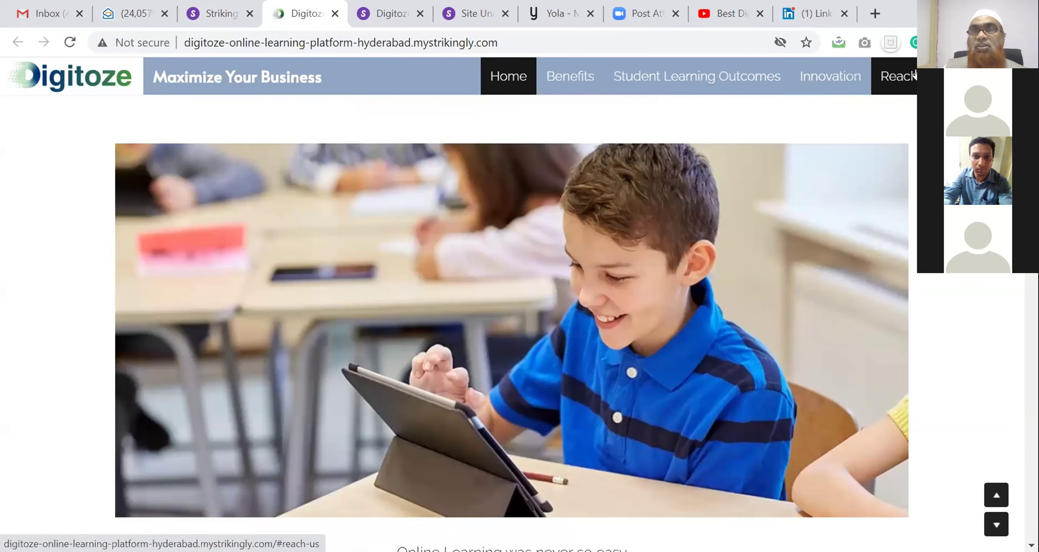
scroll(632, 228, "down", 15)
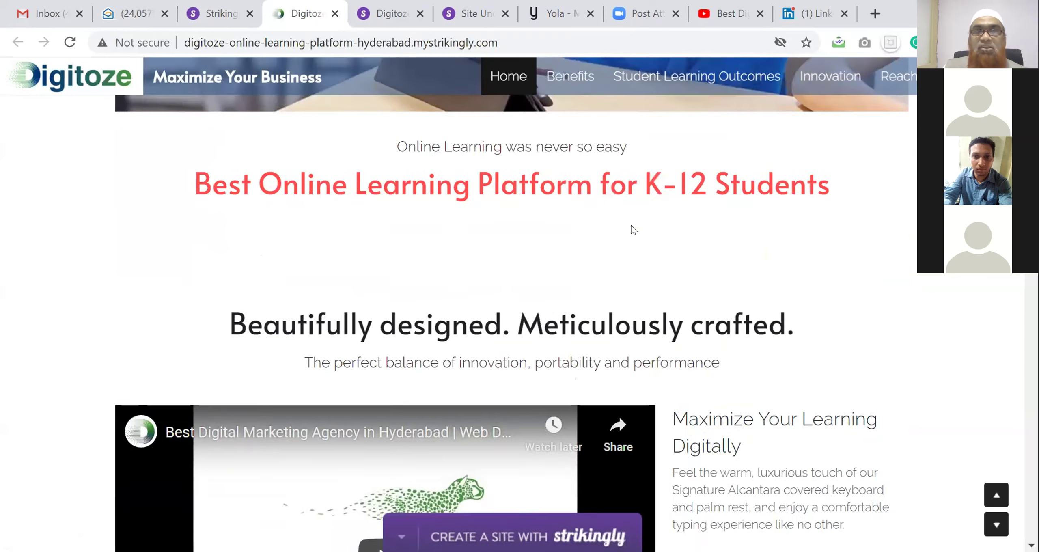
scroll(631, 226, "down", 20)
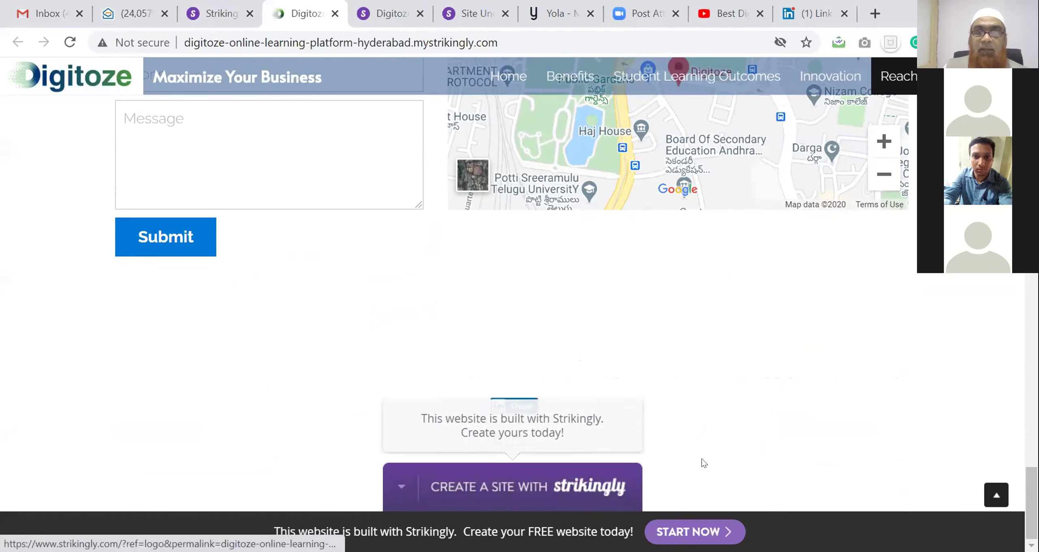
scroll(224, 367, "up", 3)
scroll(224, 366, "down", 3)
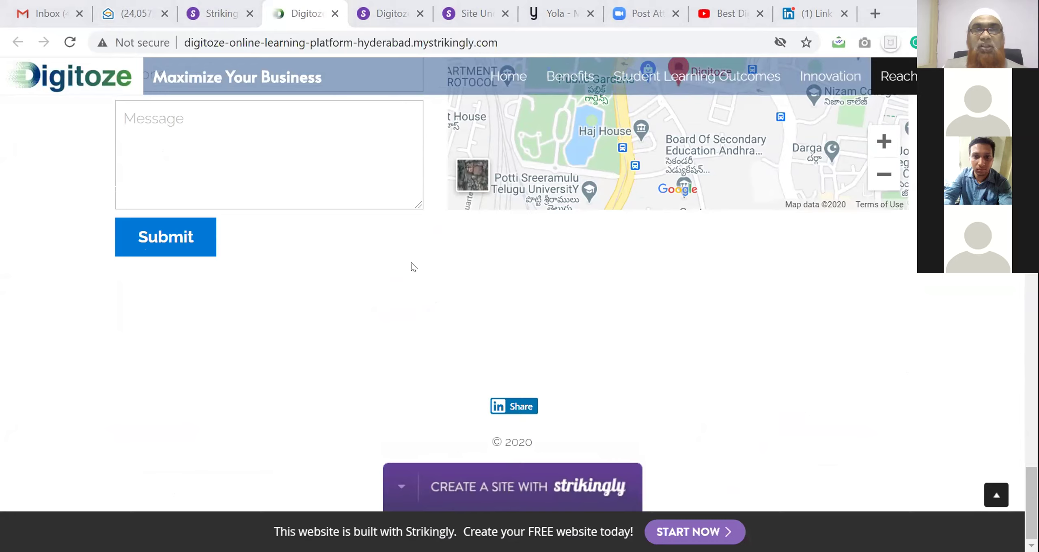
scroll(410, 263, "up", 20)
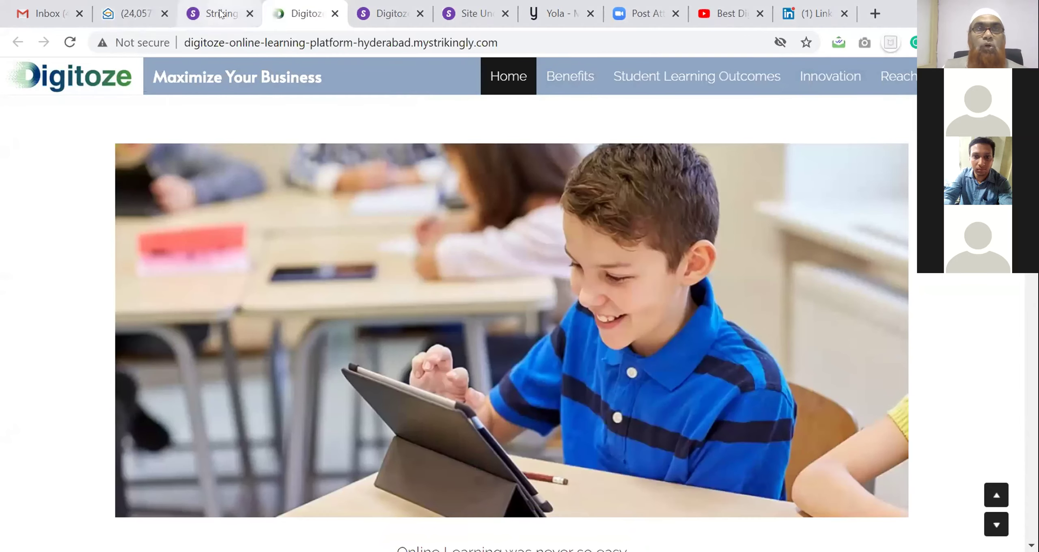
left_click(220, 13)
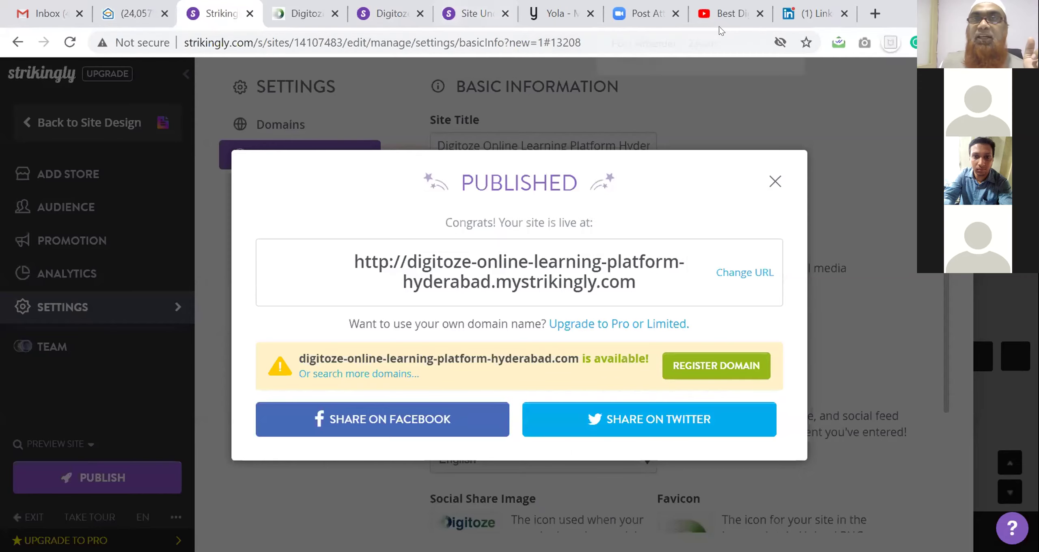
Discard the unfinished LinkedIn post draft containing the site link
left_click(814, 14)
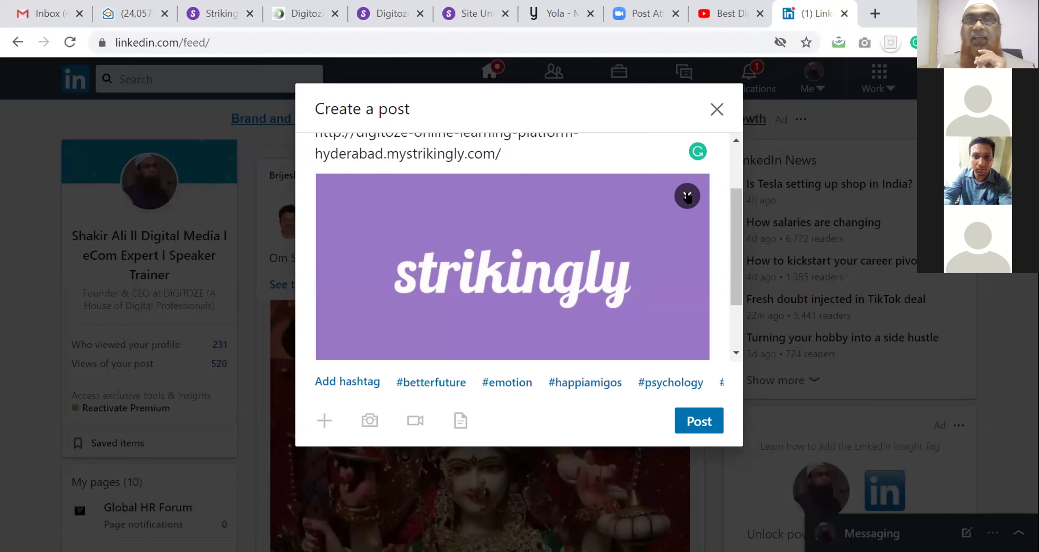
left_click(687, 196)
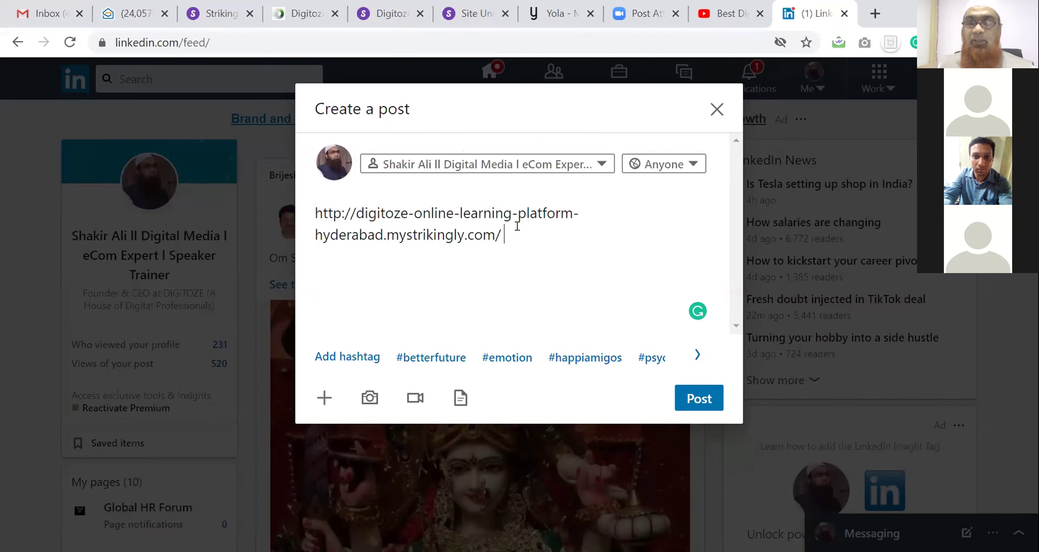
left_click_drag(517, 226, 312, 209)
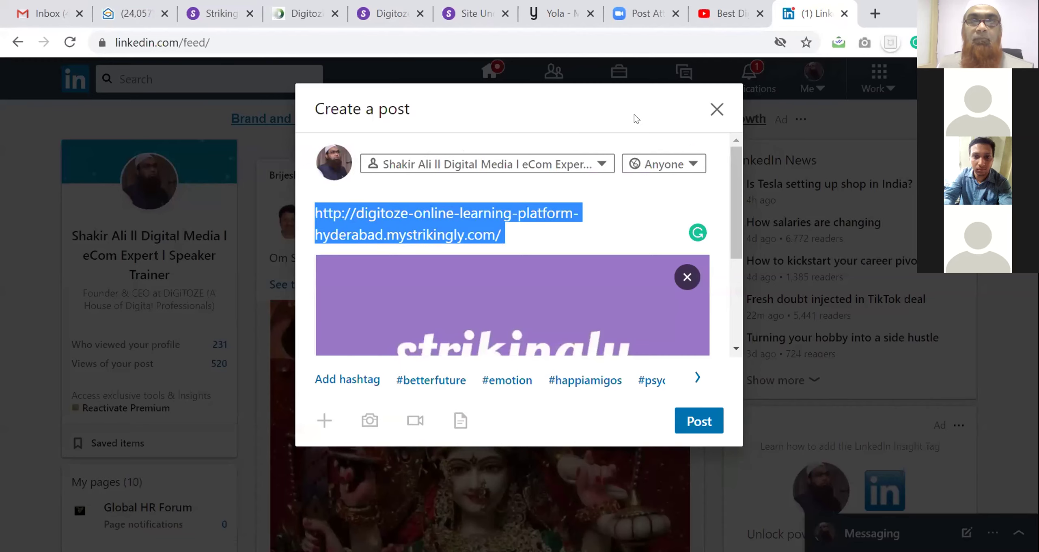
left_click(710, 112)
left_click(633, 217)
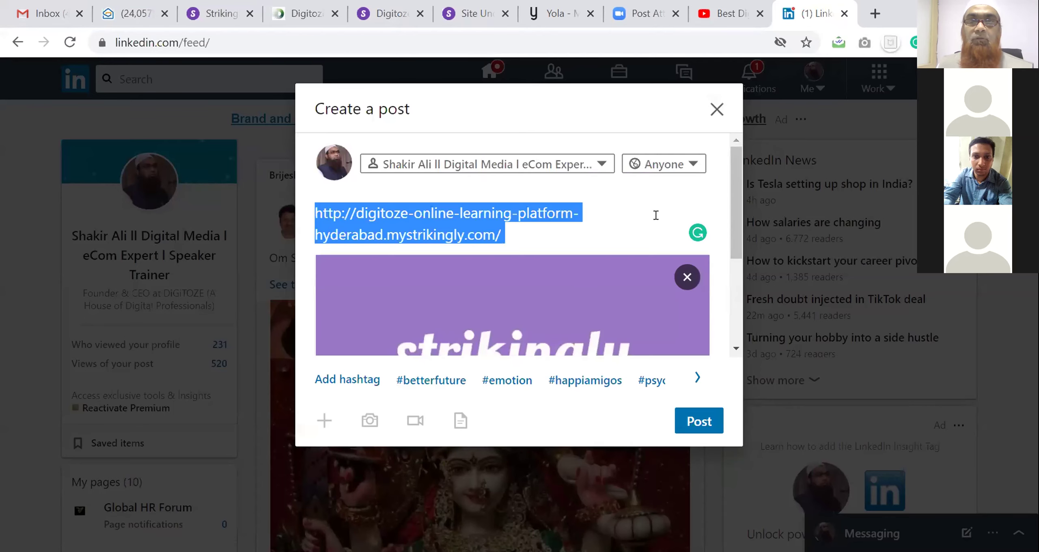
left_click(718, 109)
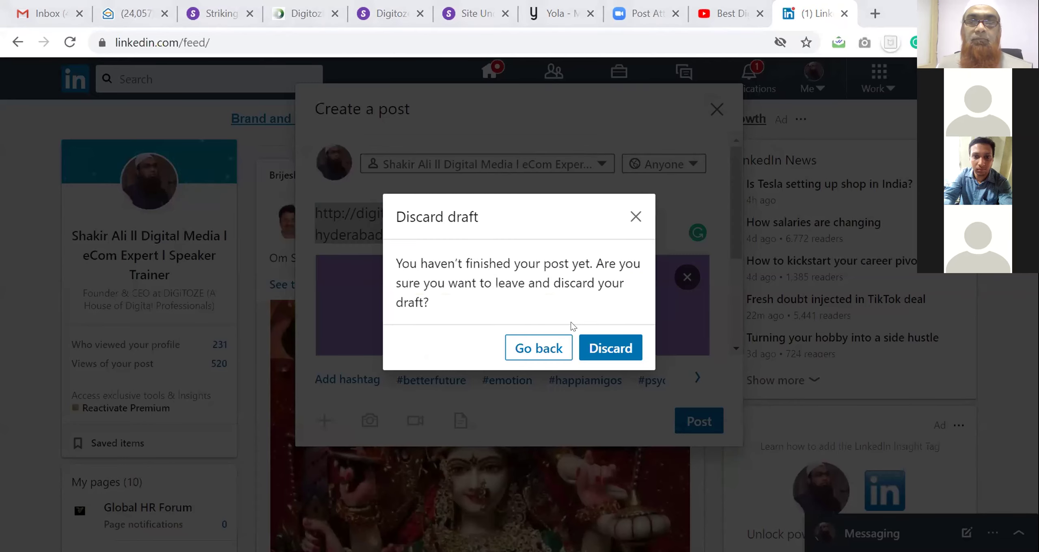
left_click(609, 348)
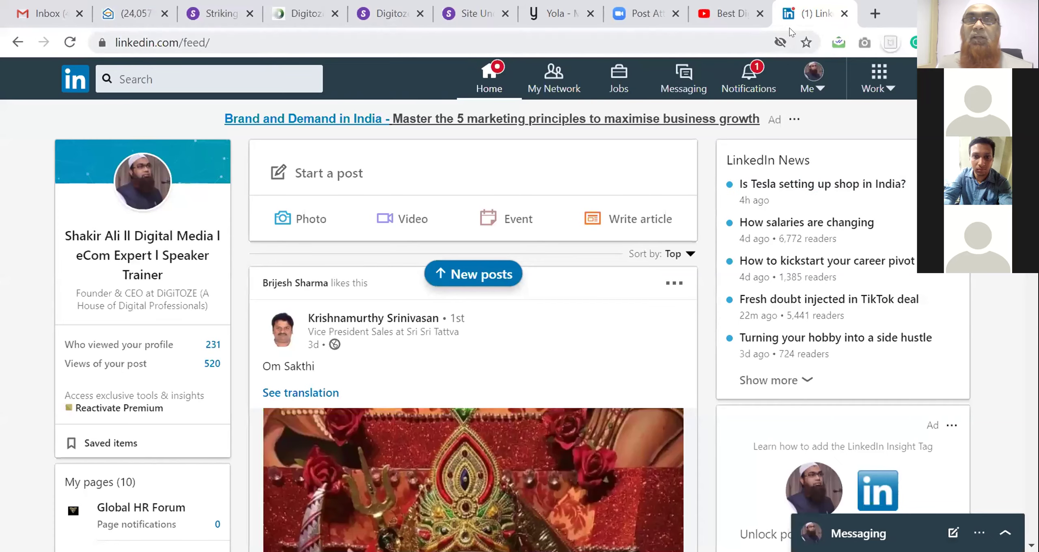
left_click(875, 13)
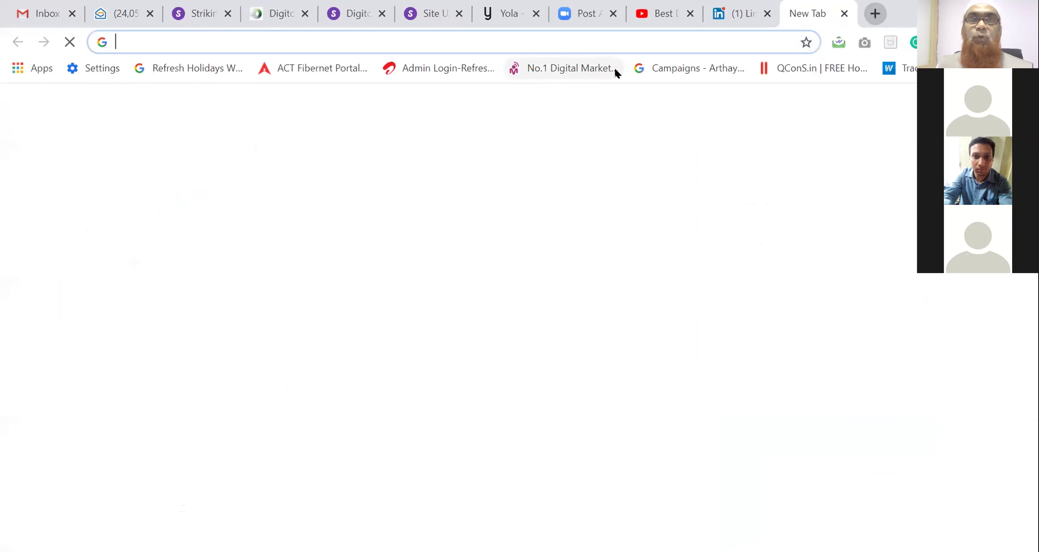
Go to facebook.com and paste the copied text into a new post
left_click(616, 39)
type("f")
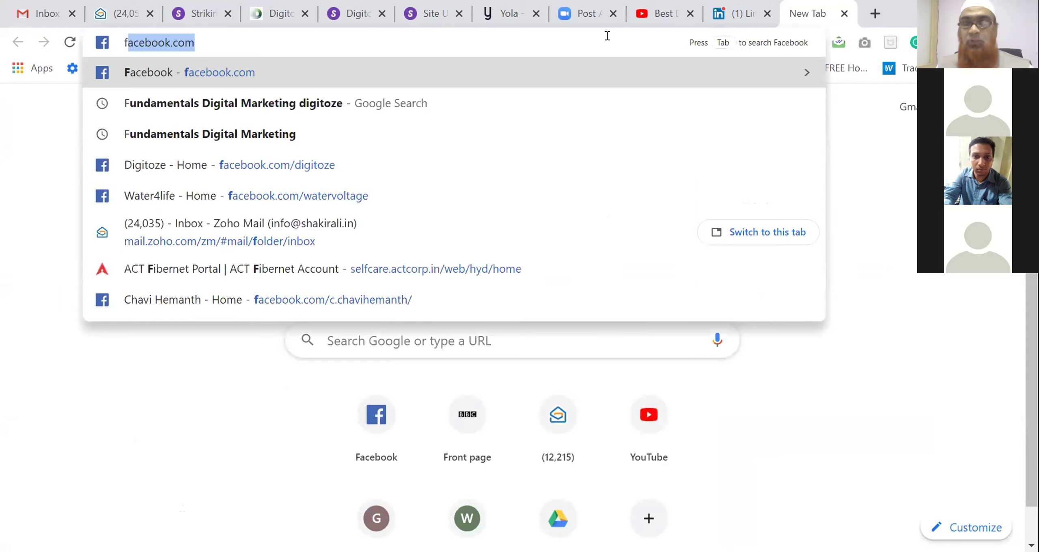
key("Return")
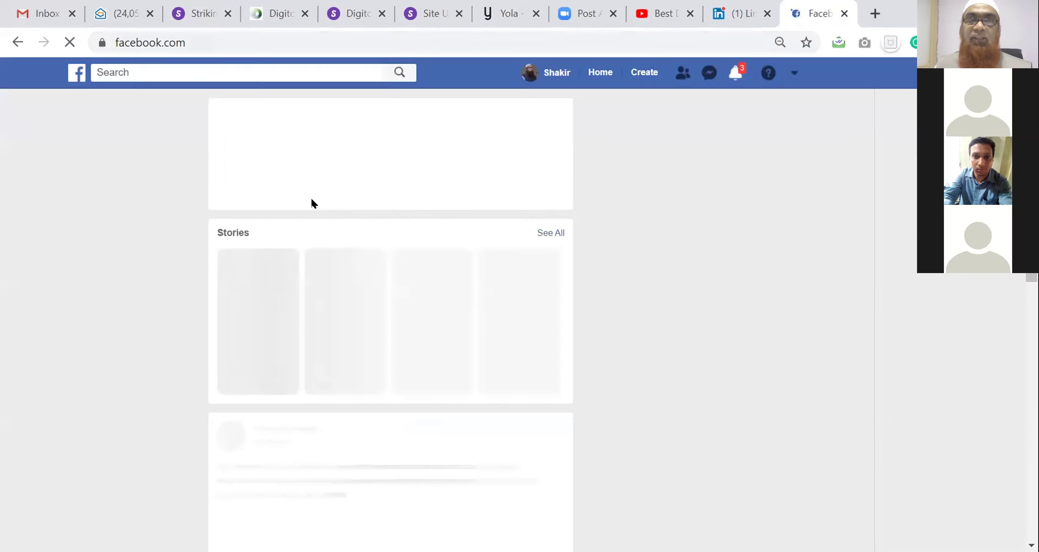
left_click(283, 141)
type("This is terms & Condition testing place")
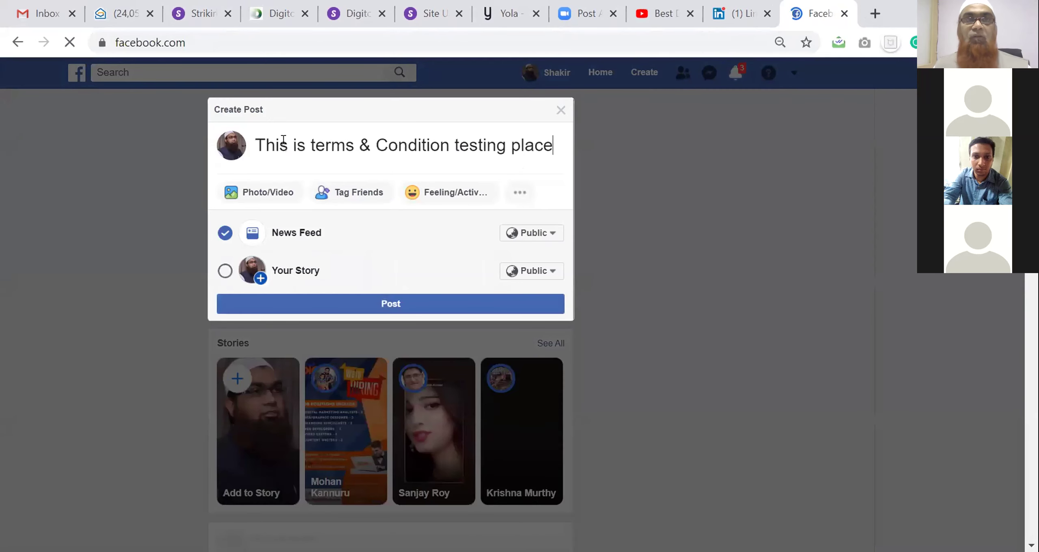
Replace the Facebook post text with the Digitoze mystrikingly URL and close the draft unposted
left_click(351, 15)
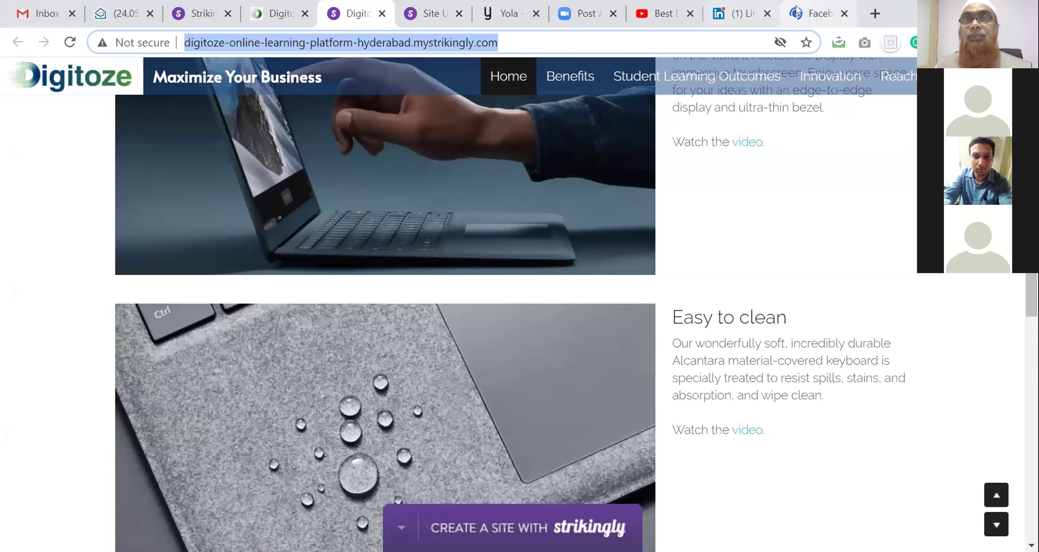
left_click(814, 14)
left_click(381, 147)
key("ctrl+a")
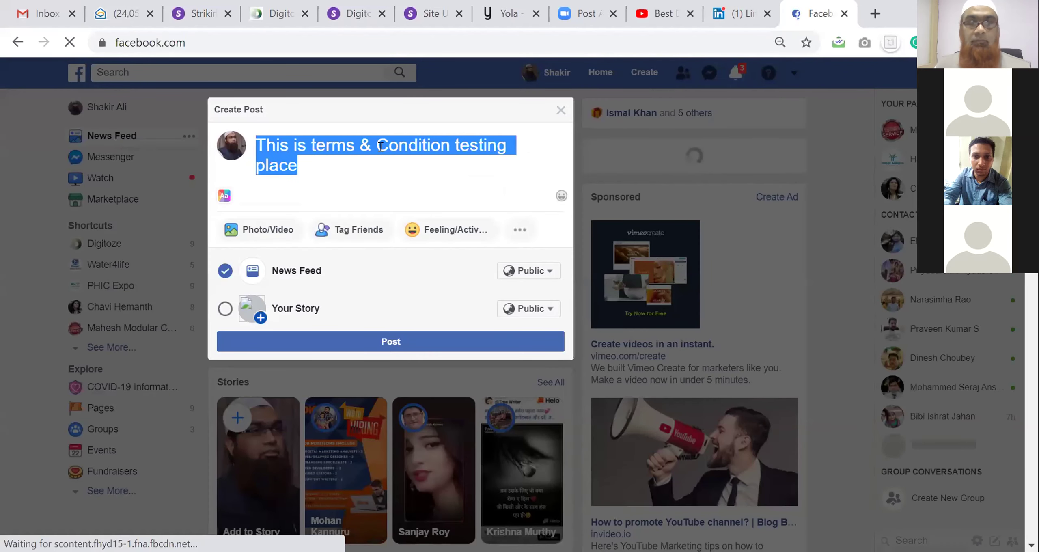
type("http://digitoze-online-learning-platform-hyderabad.mystrikingly.com/")
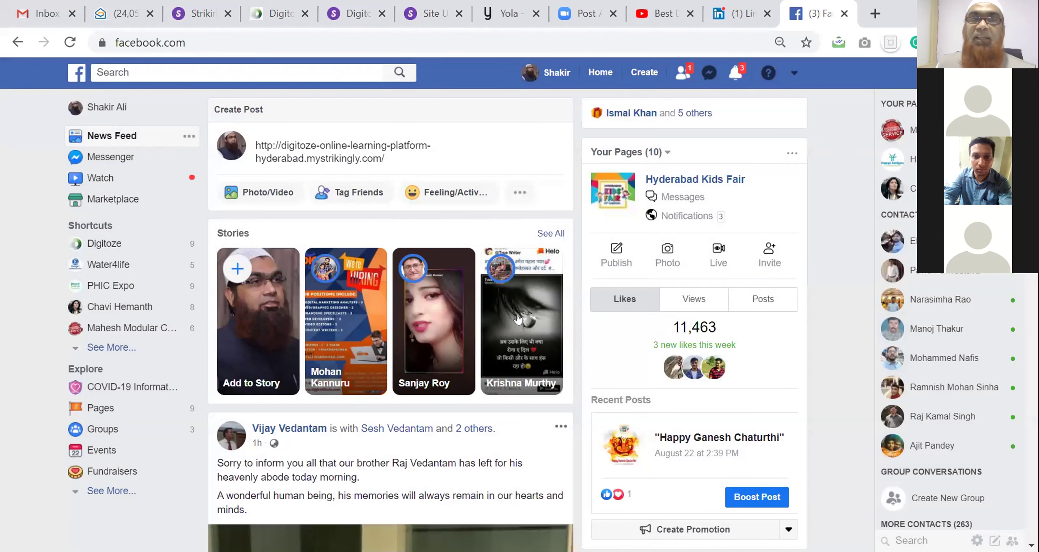
left_click(561, 111)
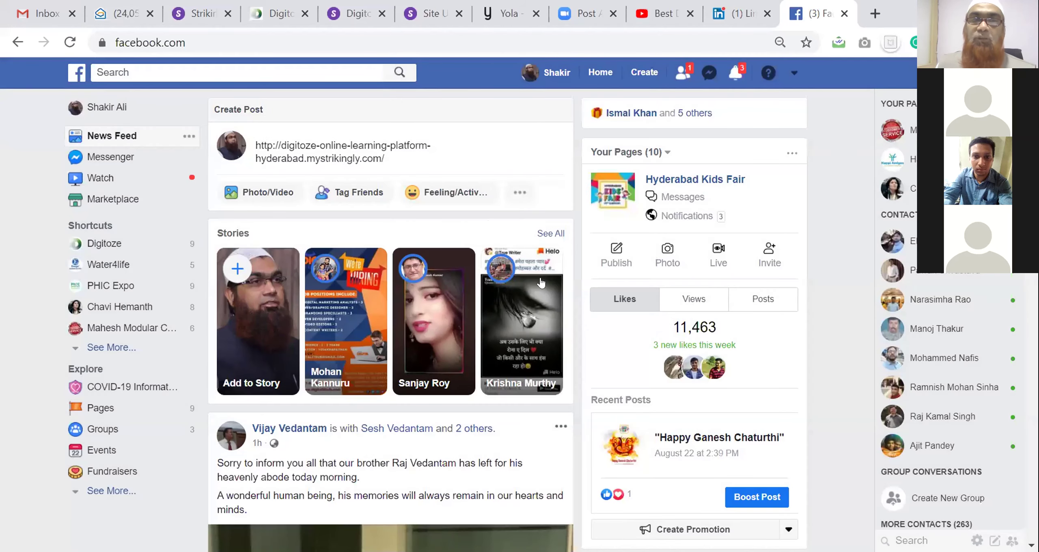
left_click(736, 13)
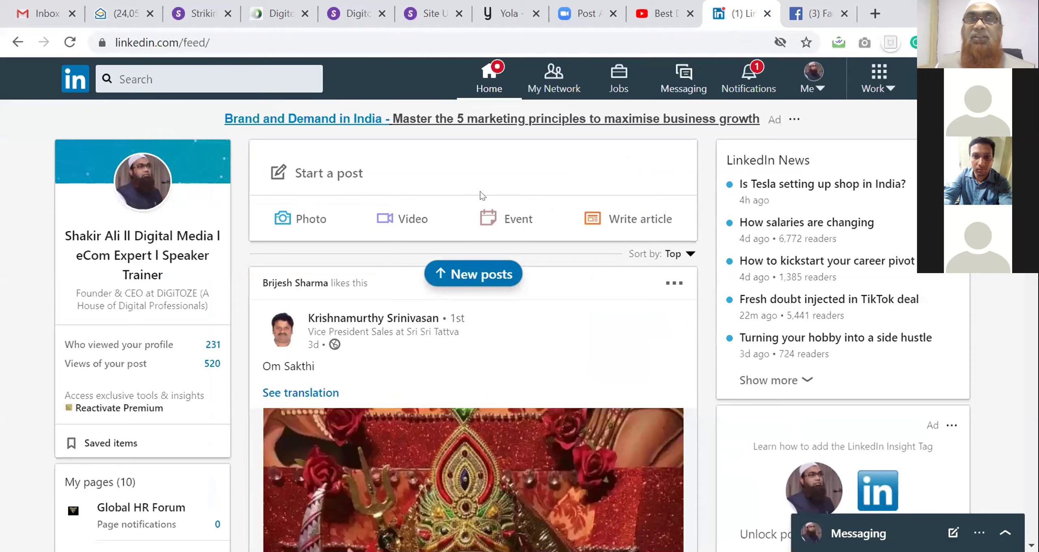
Paste the site URL into a new LinkedIn post and remove its link preview
left_click(349, 176)
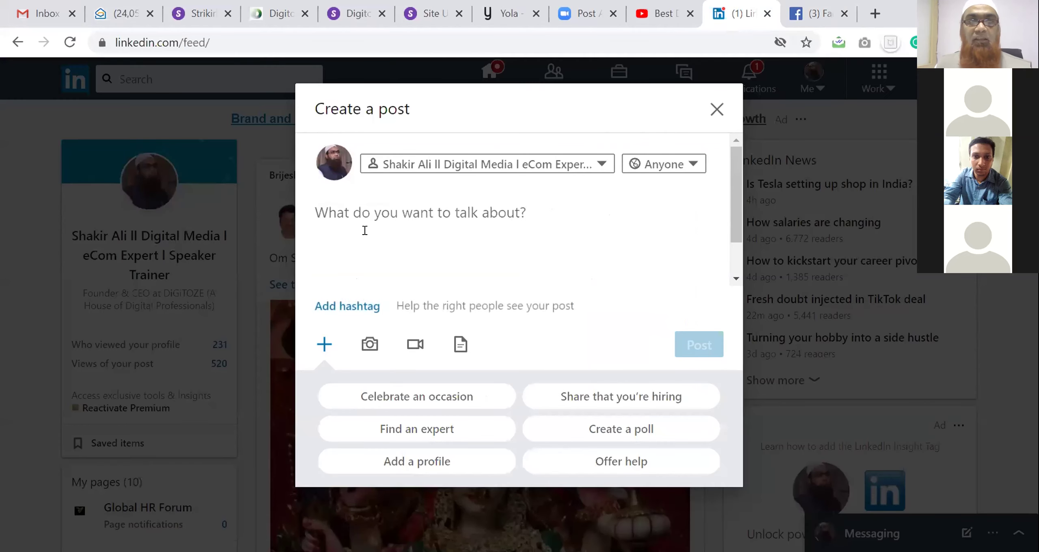
type("http://digitoze-online-learning-platform-hyderabad.mystrikingly.com/")
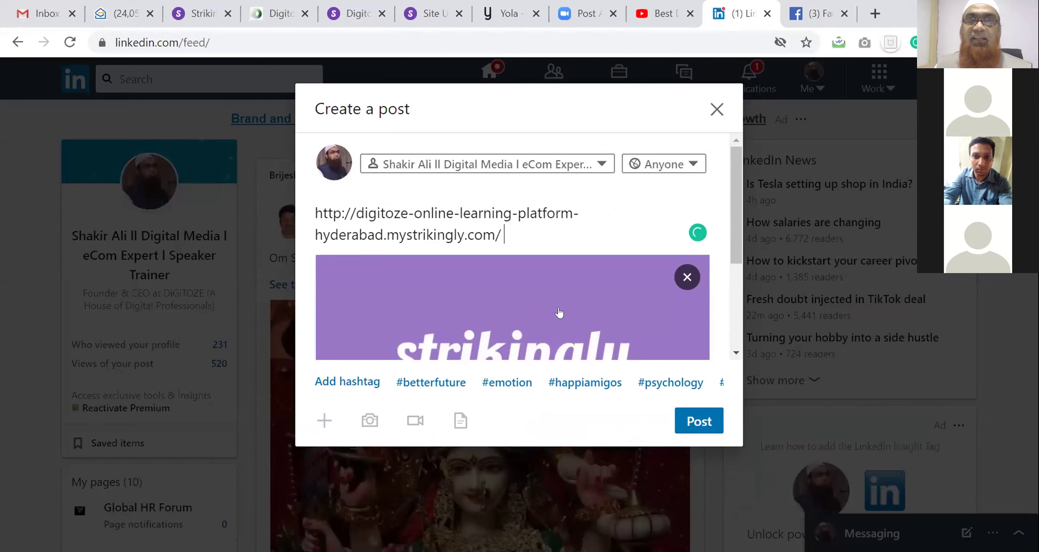
left_click(687, 278)
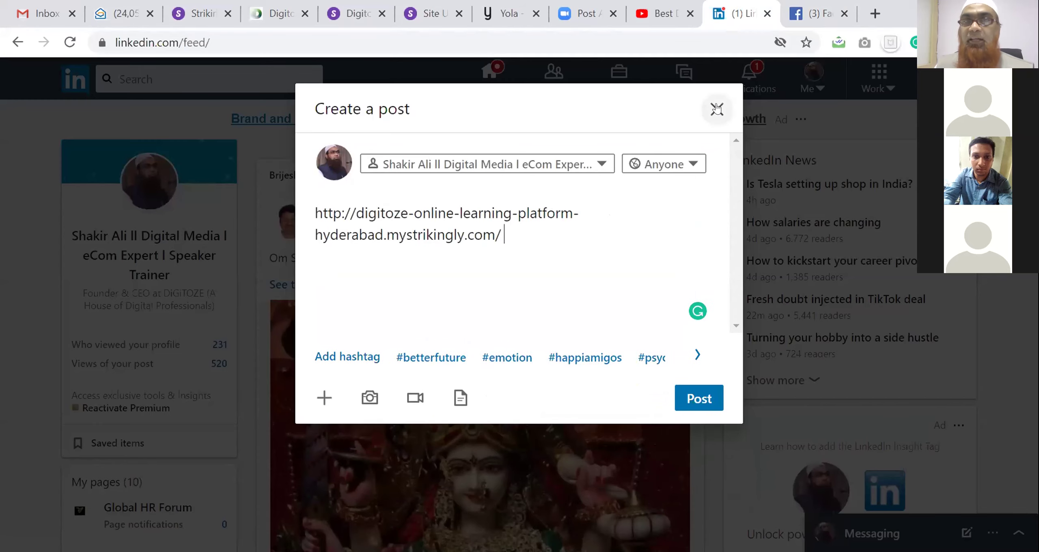
Discard the LinkedIn draft and select the old site address in the under-construction tab
left_click(718, 108)
left_click(610, 348)
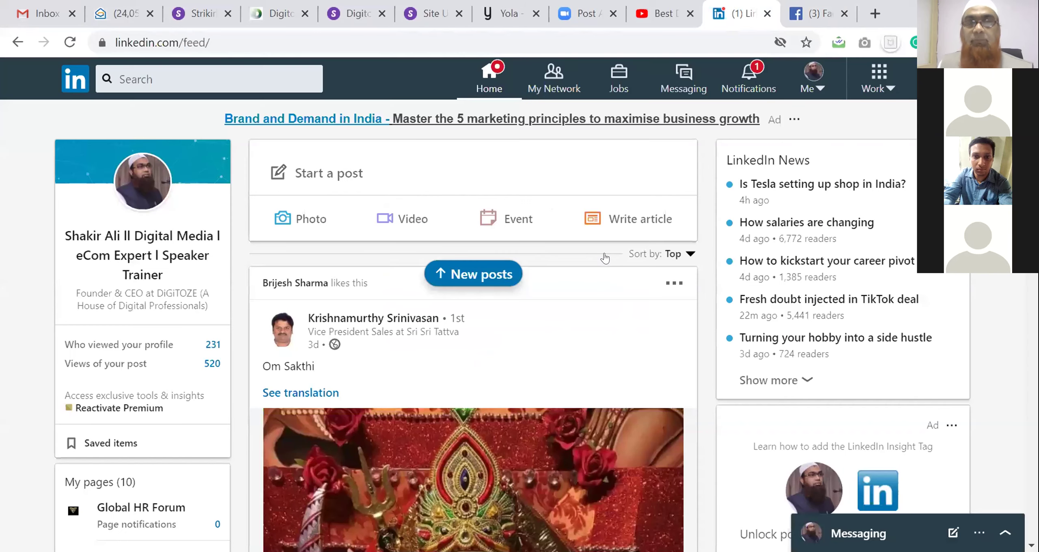
left_click(429, 13)
left_click(426, 45)
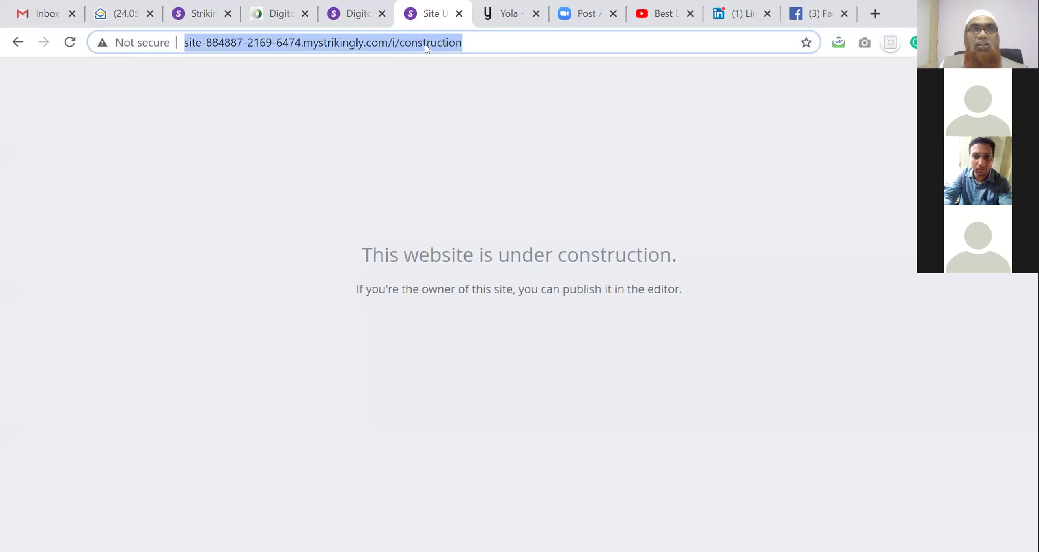
Close the under-construction tab and reload the live Digitoze site
left_click(458, 14)
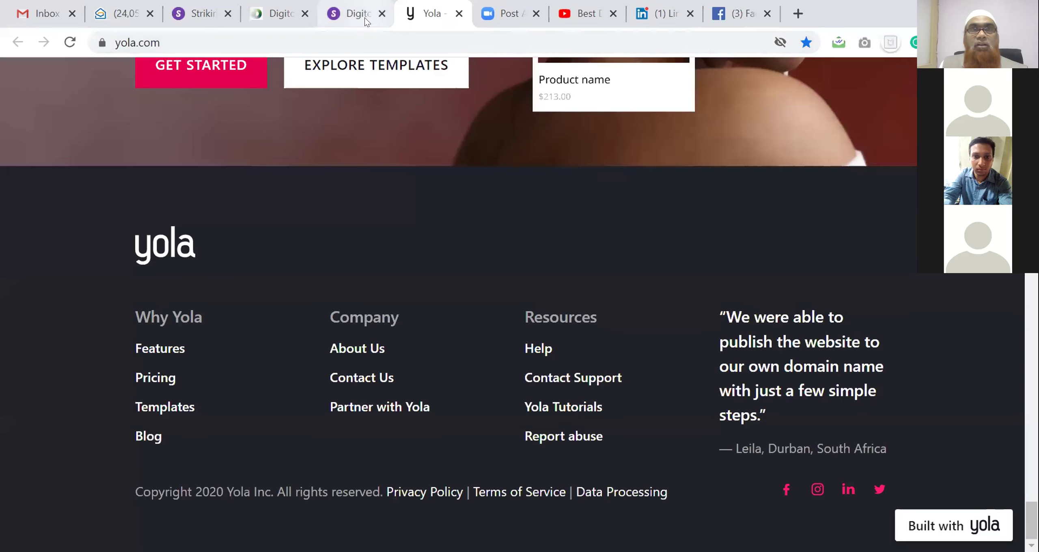
left_click(372, 24)
scroll(468, 200, "up", 7)
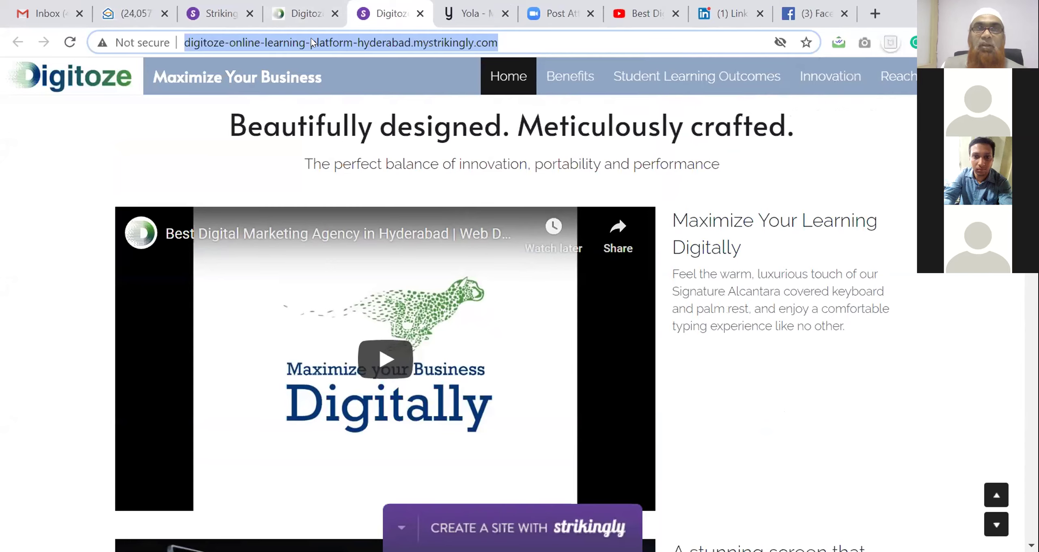
key("Return")
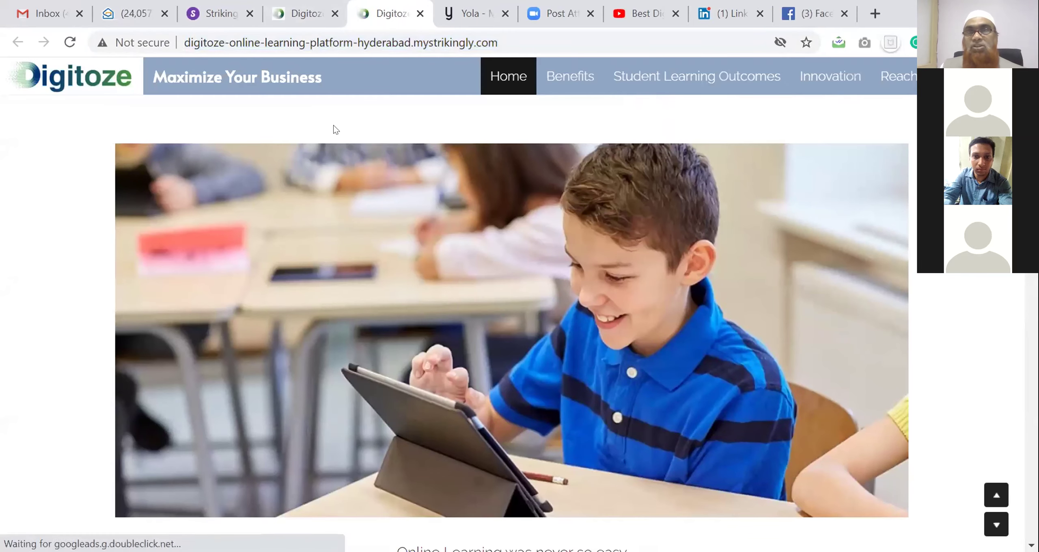
left_click(364, 44)
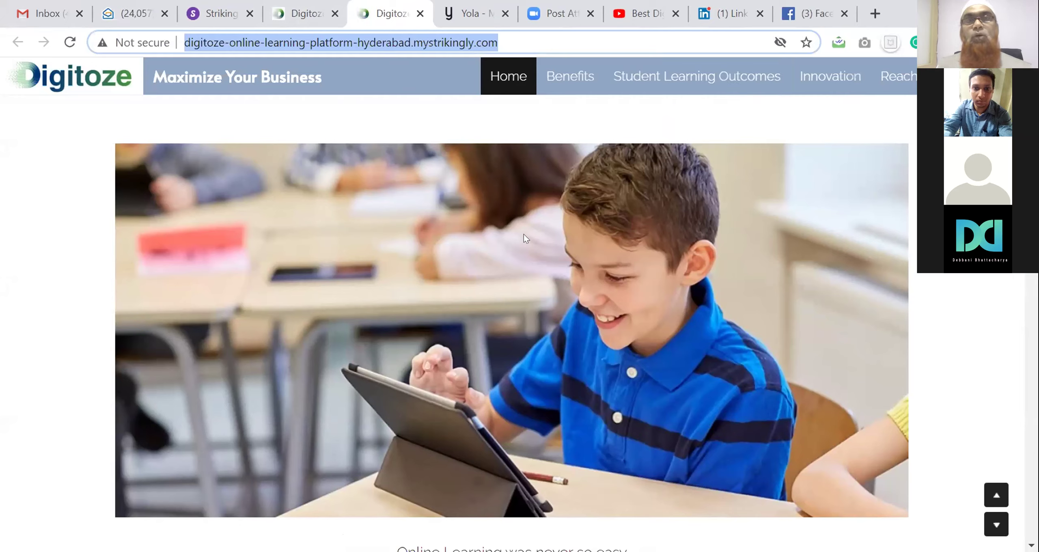
Scroll through the live Digitoze site, then close the duplicate Digitoze tab
scroll(617, 231, "down", 3)
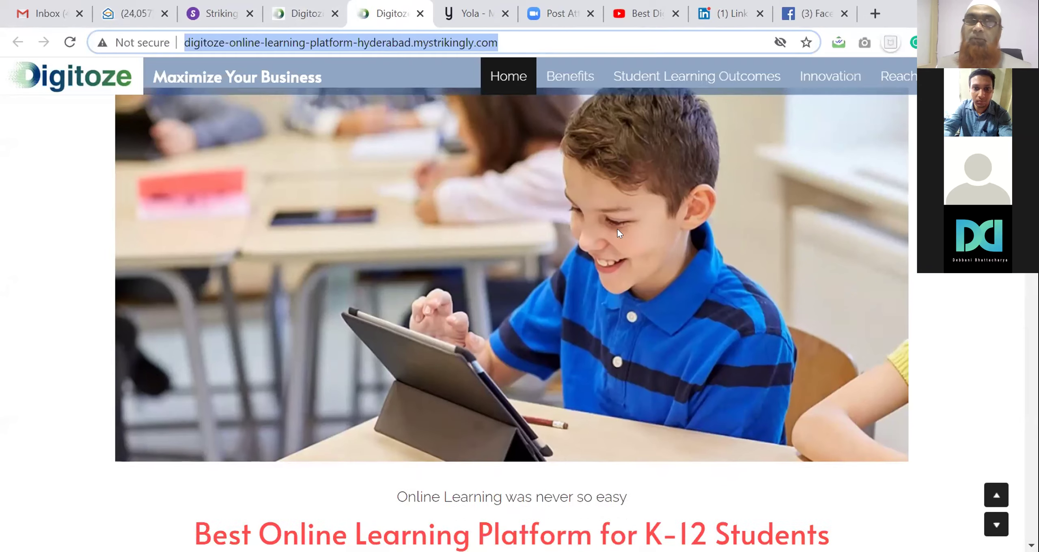
scroll(617, 229, "up", 3)
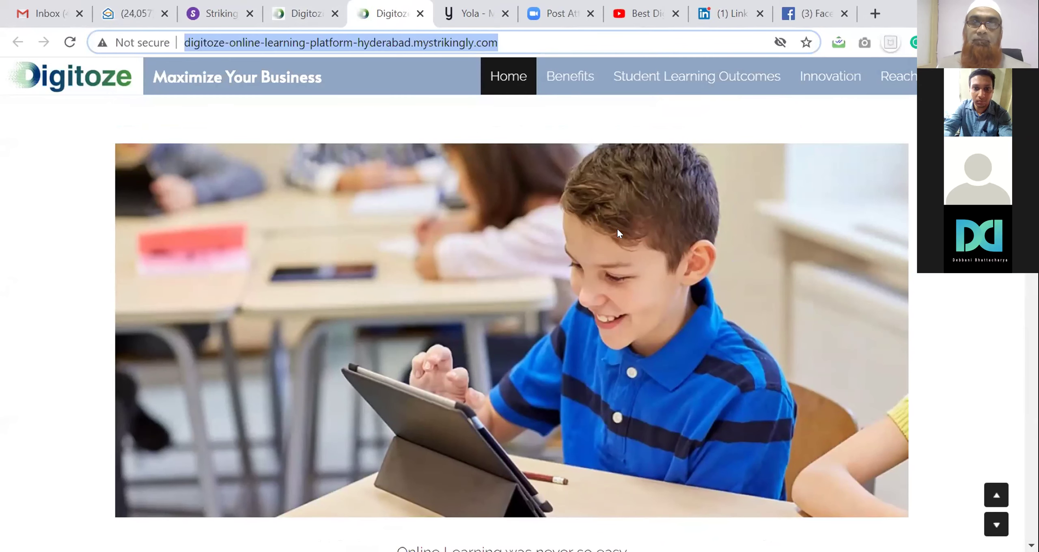
scroll(617, 231, "down", 3)
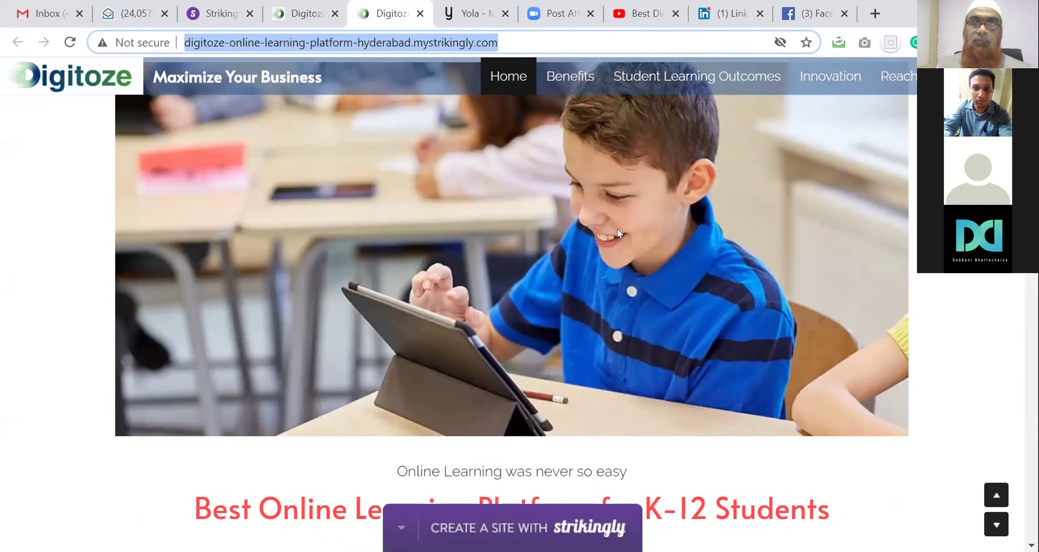
scroll(617, 231, "up", 3)
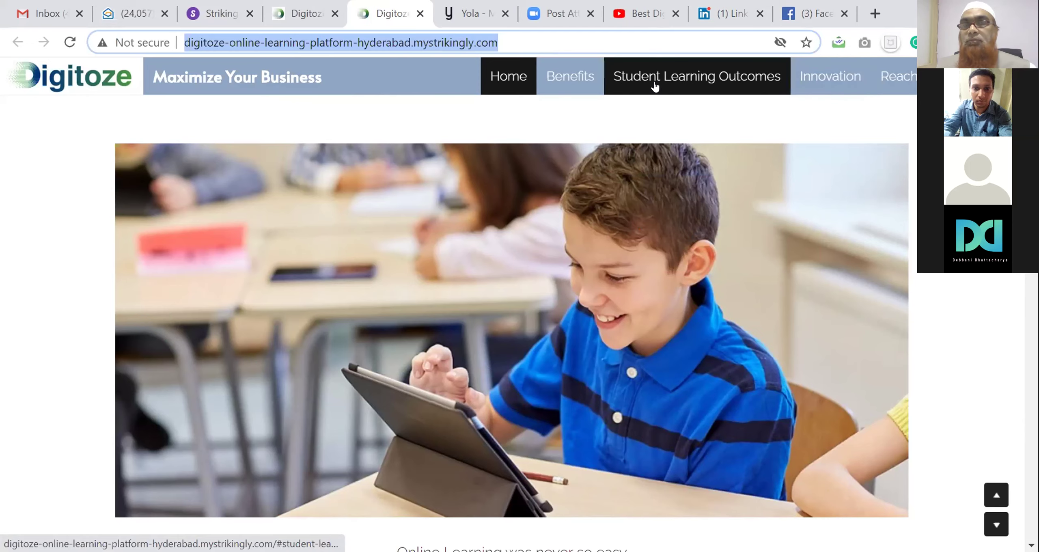
scroll(576, 238, "down", 3)
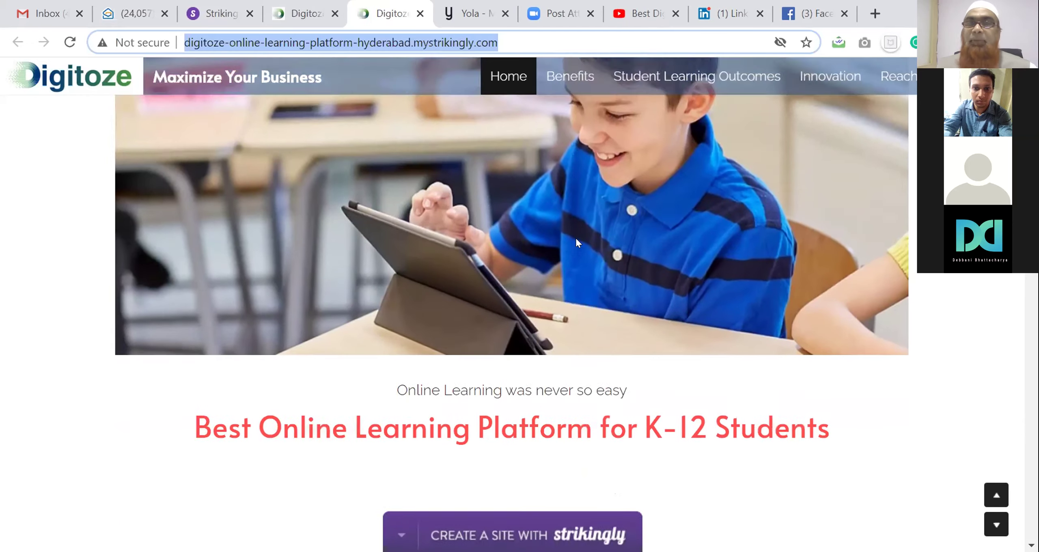
scroll(576, 241, "down", 2)
scroll(579, 243, "down", 5)
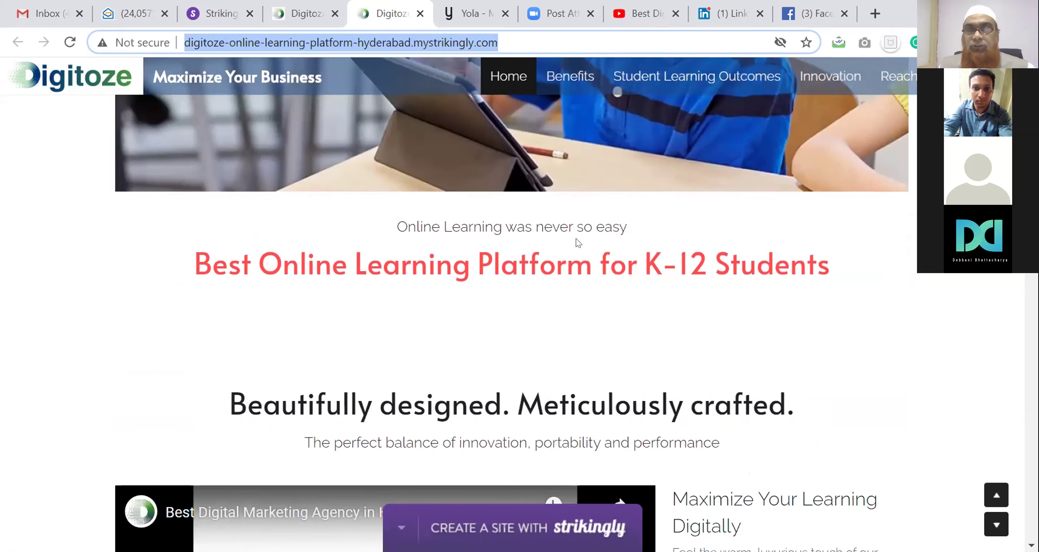
scroll(576, 241, "up", 10)
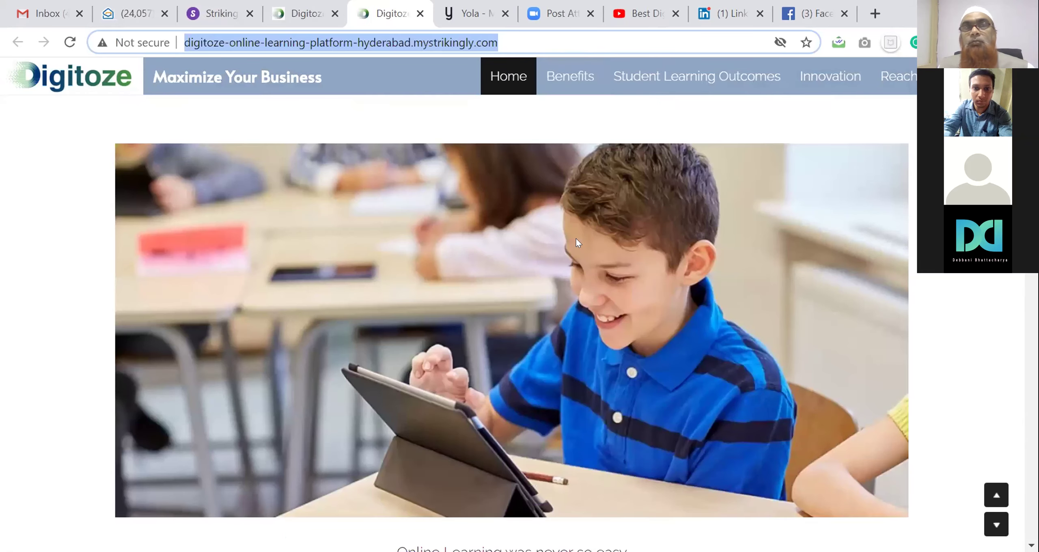
left_click(307, 15)
left_click(334, 14)
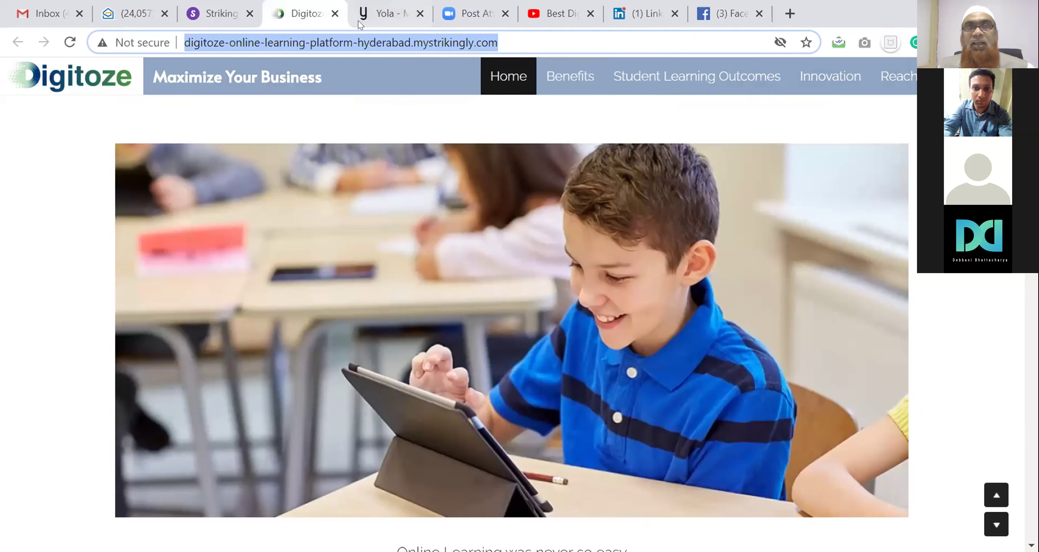
Return to the Strikingly editor and open the custom domain registration page
left_click(211, 17)
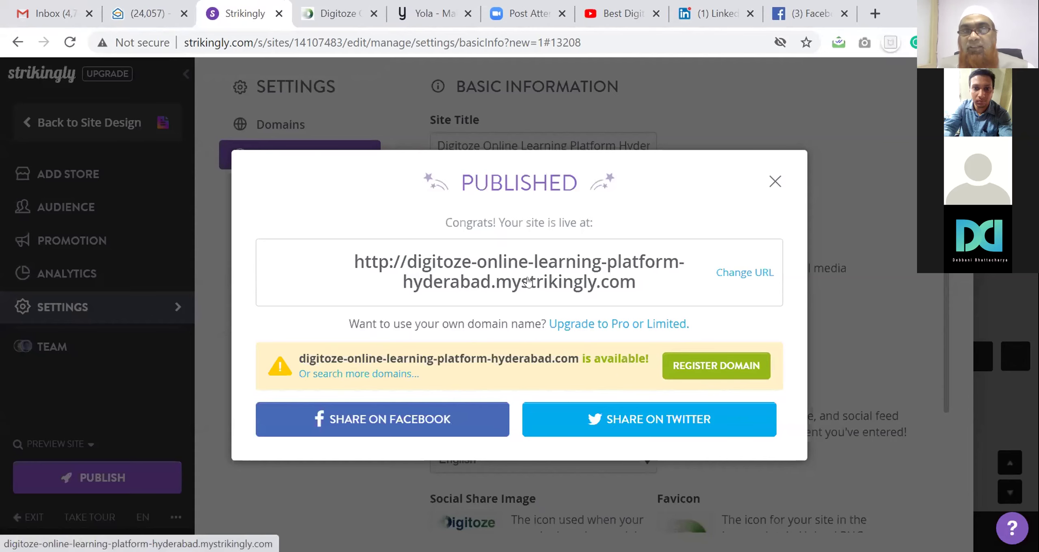
left_click(682, 366)
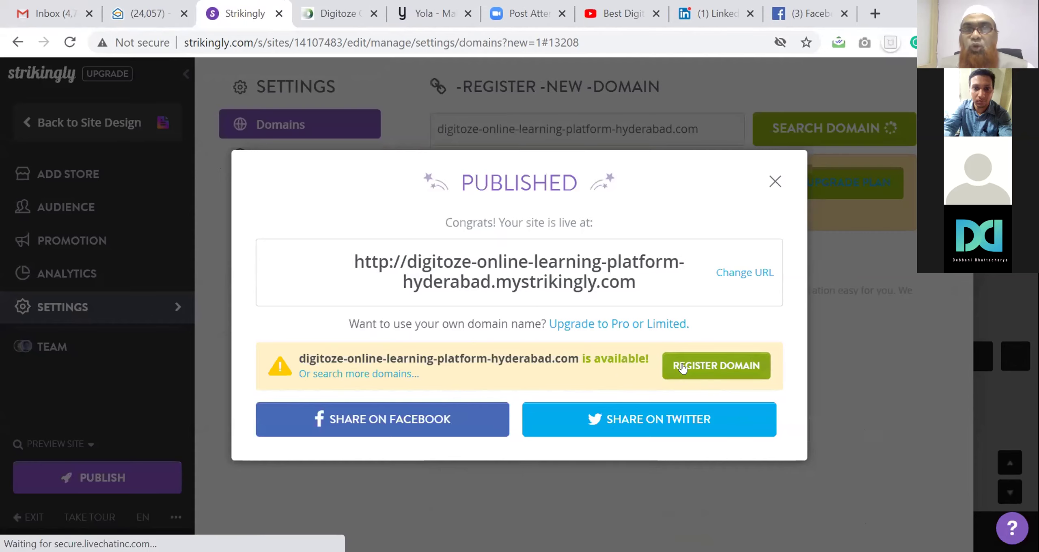
left_click(775, 183)
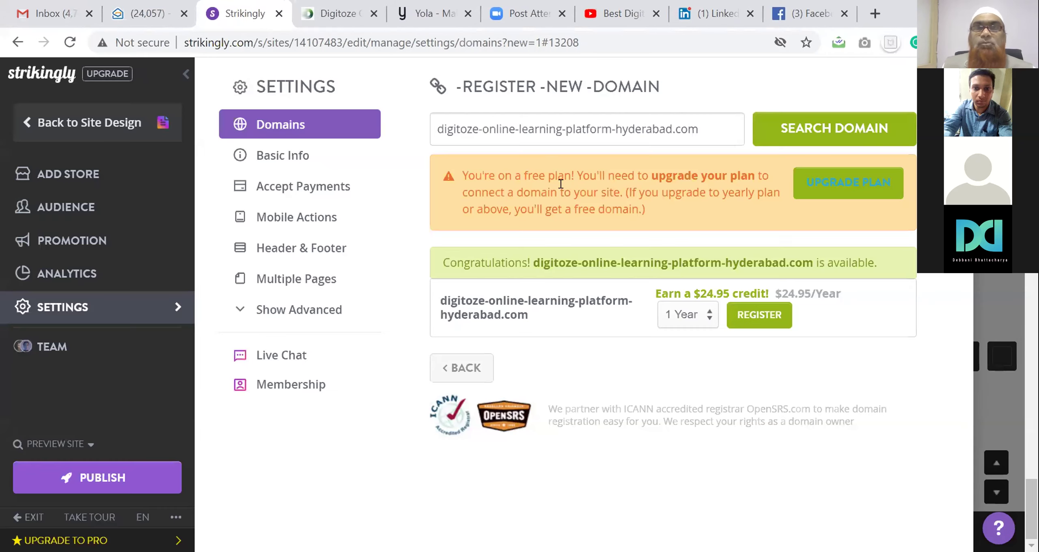
Search for digitozelearning and confirm digitozelearning.com is available at $24.95/year
triple_click(552, 128)
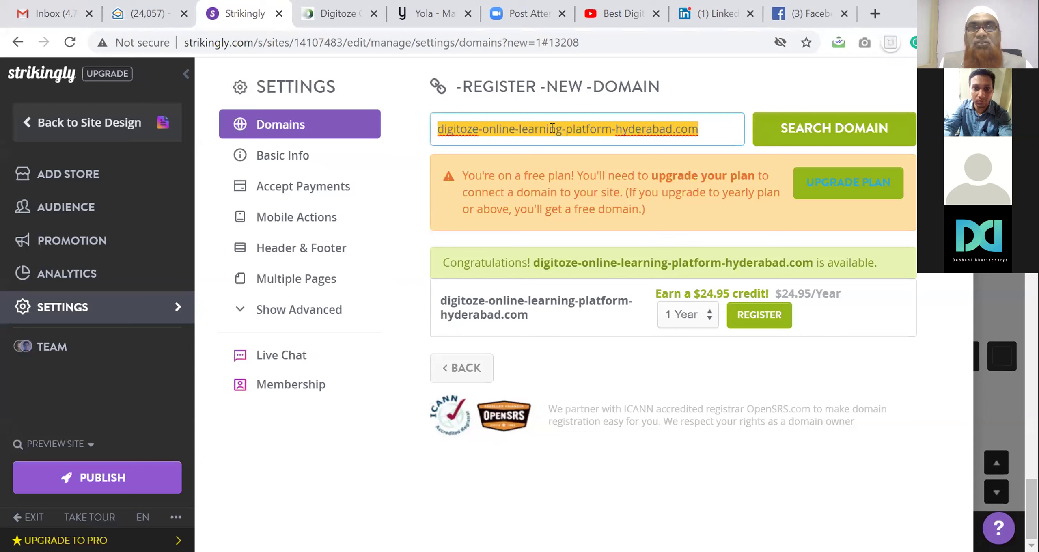
type("di")
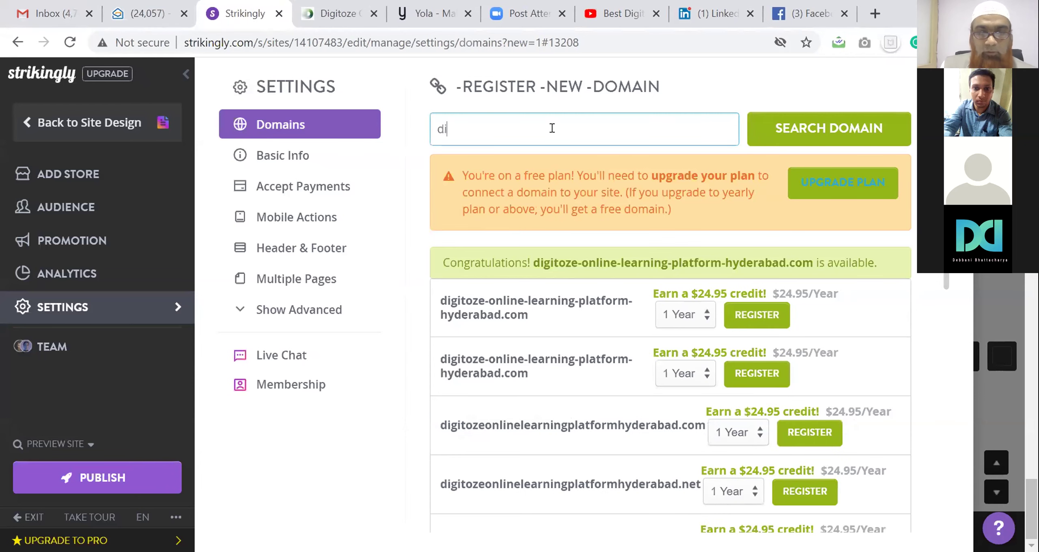
type("gitoze")
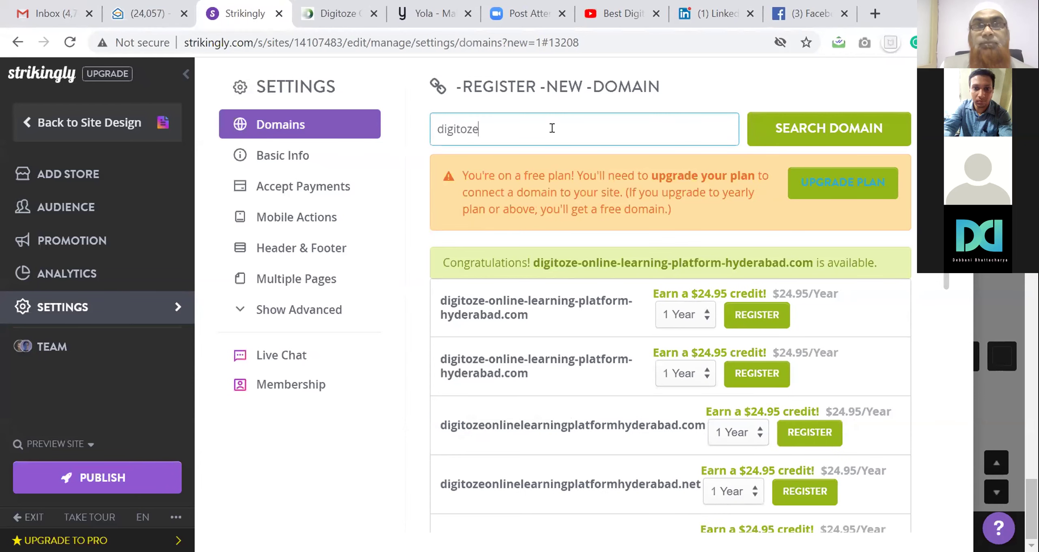
type("learning")
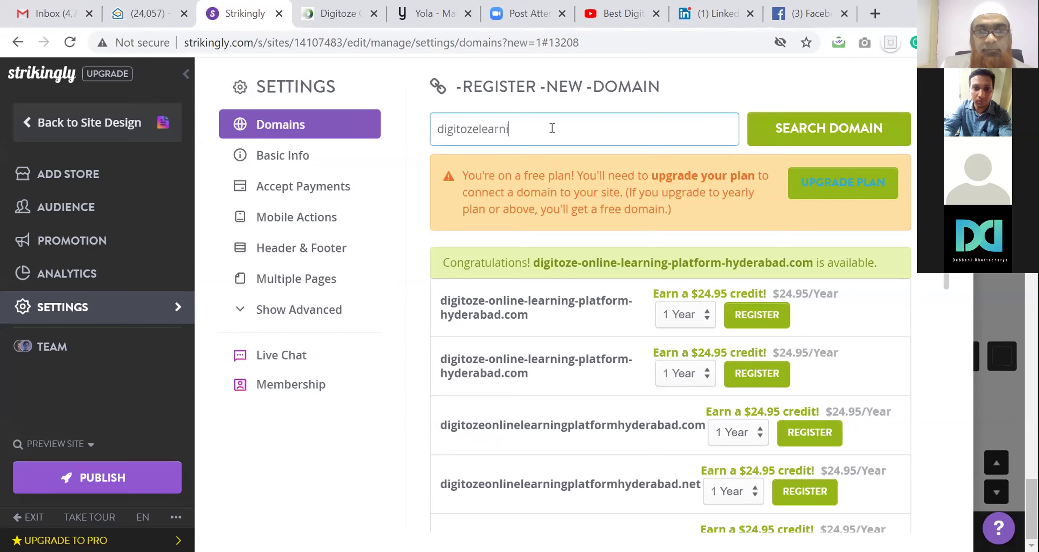
left_click(794, 126)
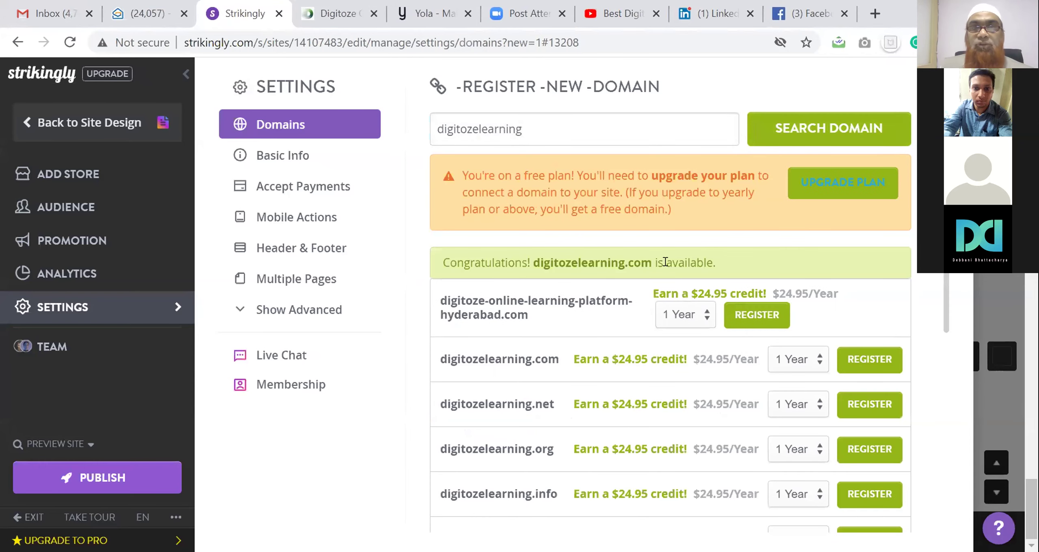
mouse_move(615, 357)
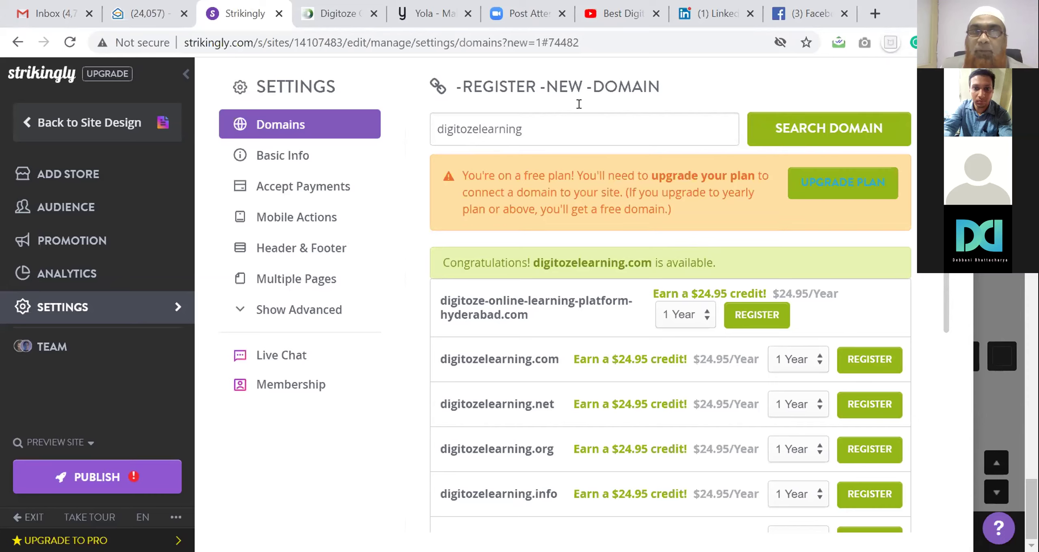
left_click_drag(439, 358, 552, 357)
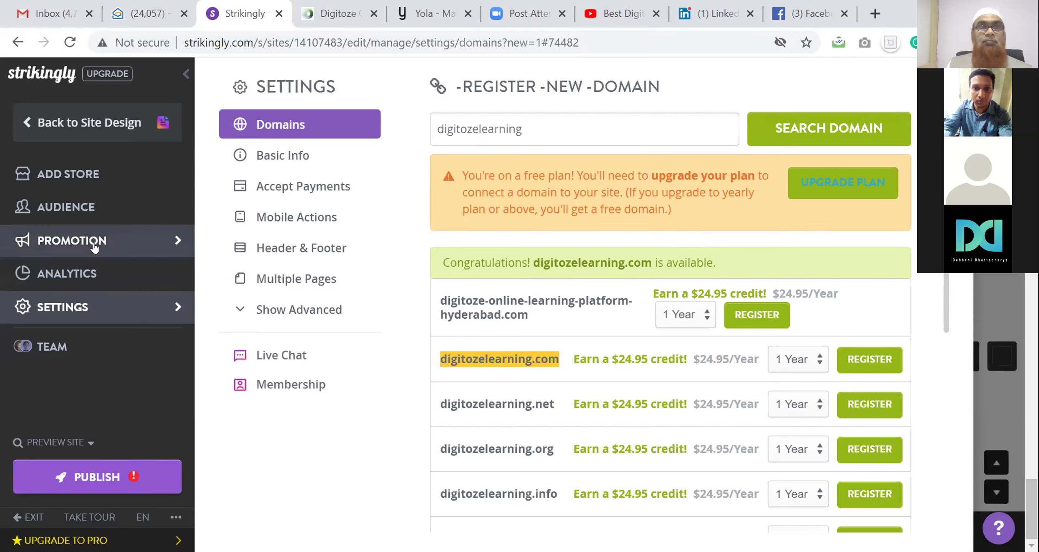
left_click(80, 178)
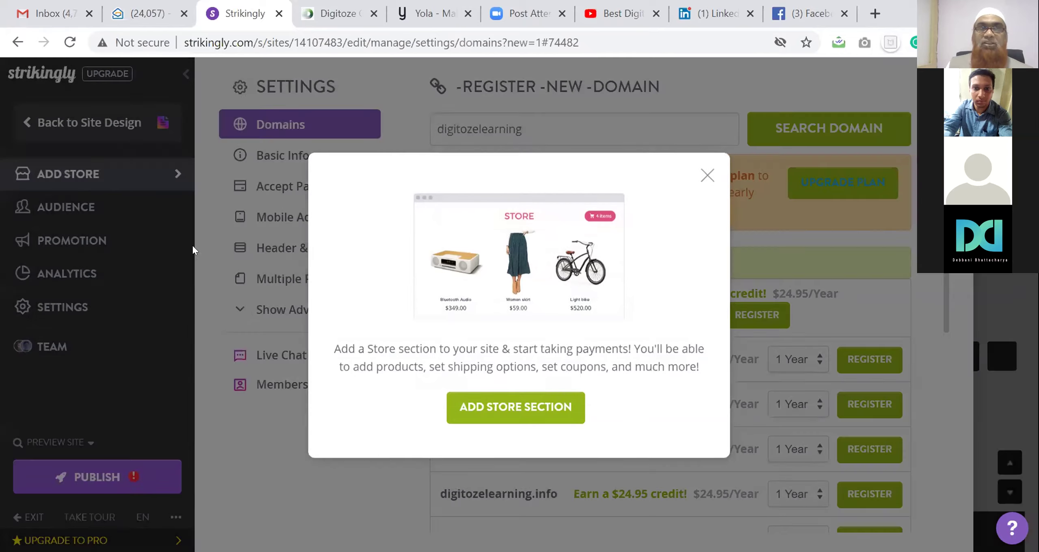
Dismiss the store offer and follow PROMOTION's SEO Checklist to the meta description setting
left_click(194, 249)
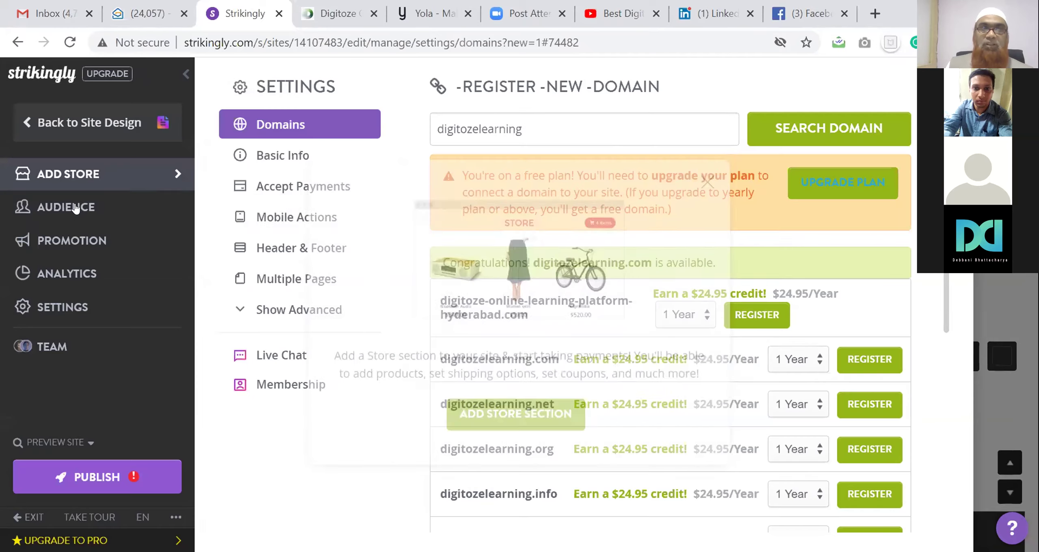
left_click(69, 240)
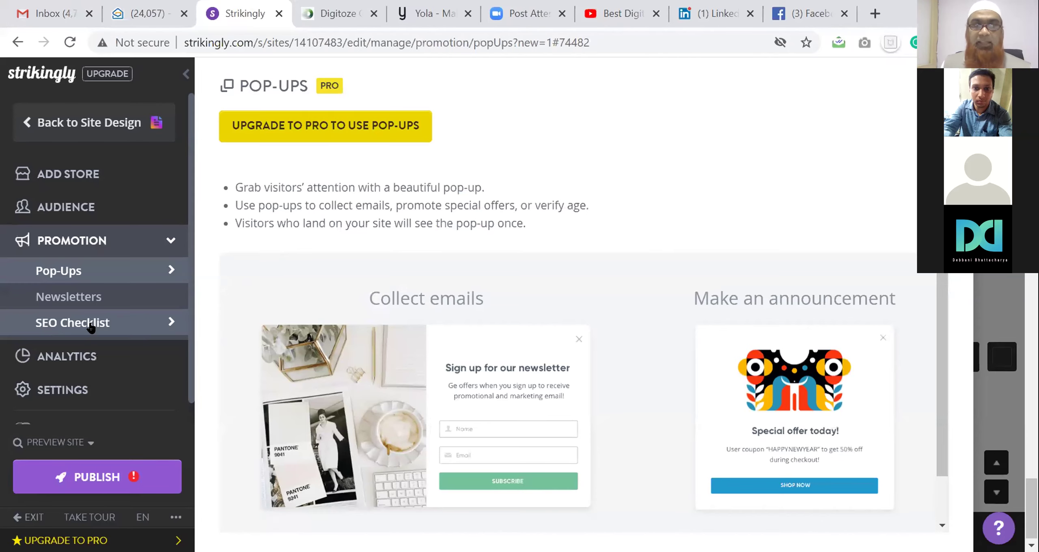
left_click(91, 325)
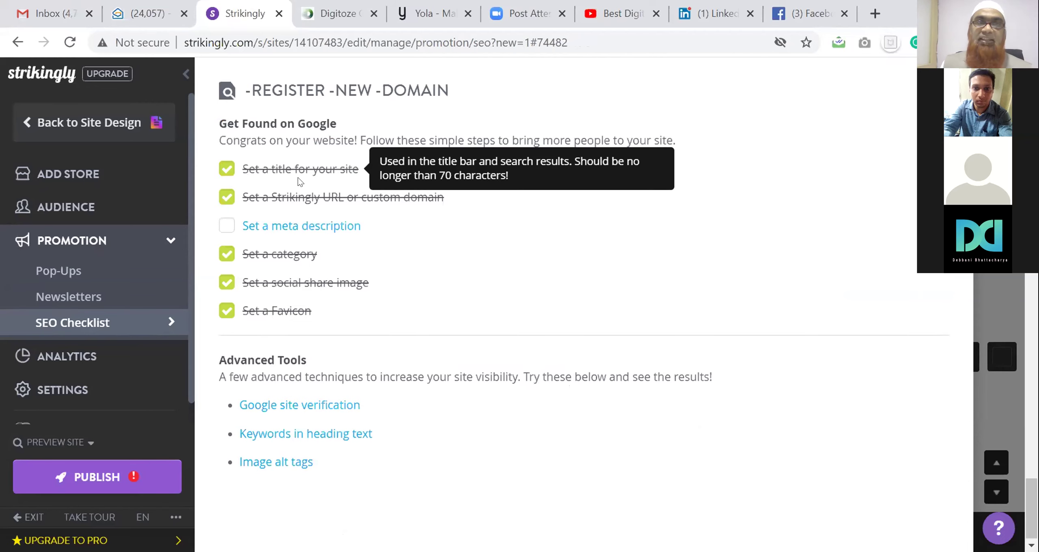
left_click(260, 228)
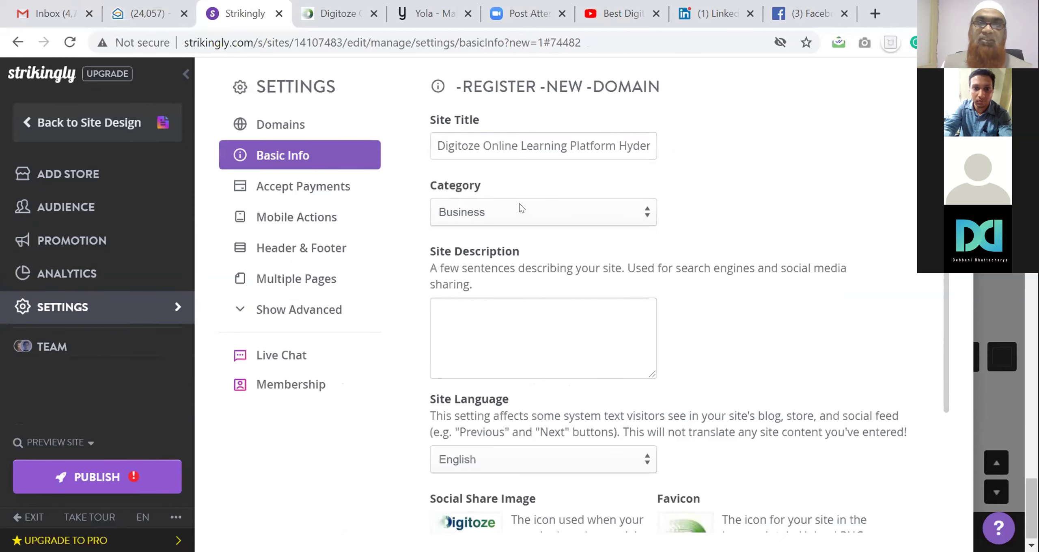
Review the empty Site Description in Basic Info, then go to the Team page
left_click(495, 316)
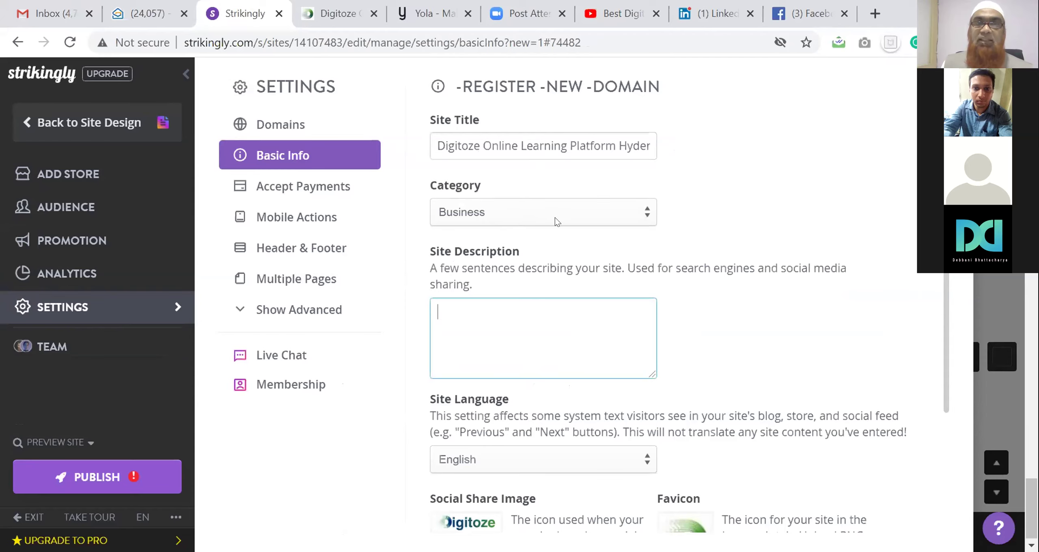
scroll(555, 218, "down", 2)
scroll(555, 219, "down", 2)
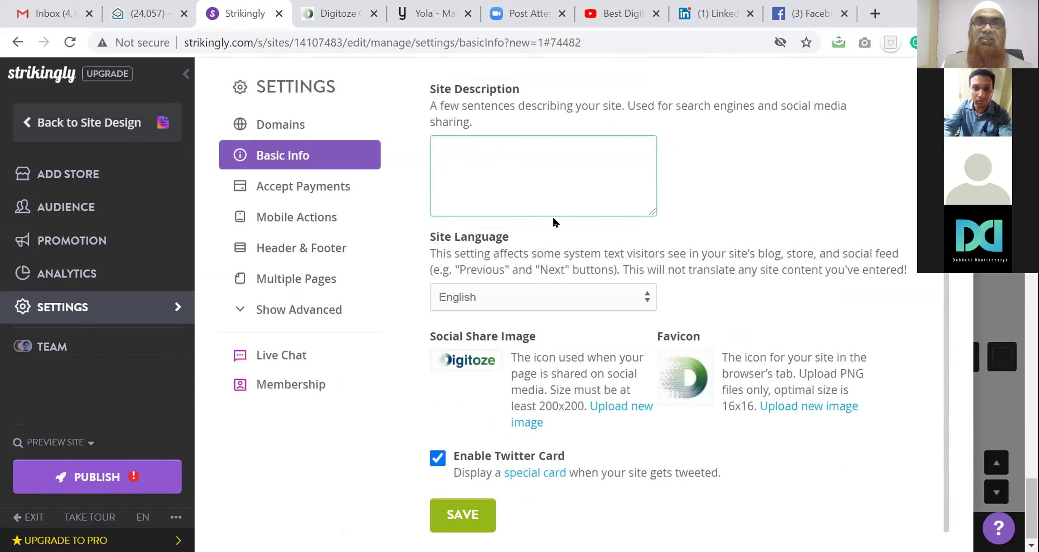
left_click(134, 346)
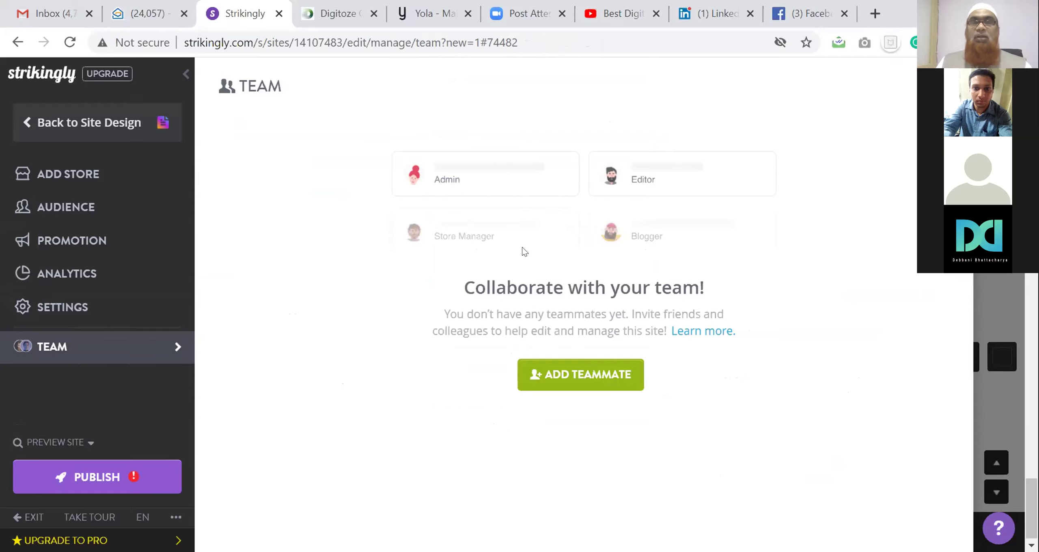
Republish the site at digitoze-online-learning-platform-hyderabad.mystrikingly.com and open a blank browser tab
left_click(85, 477)
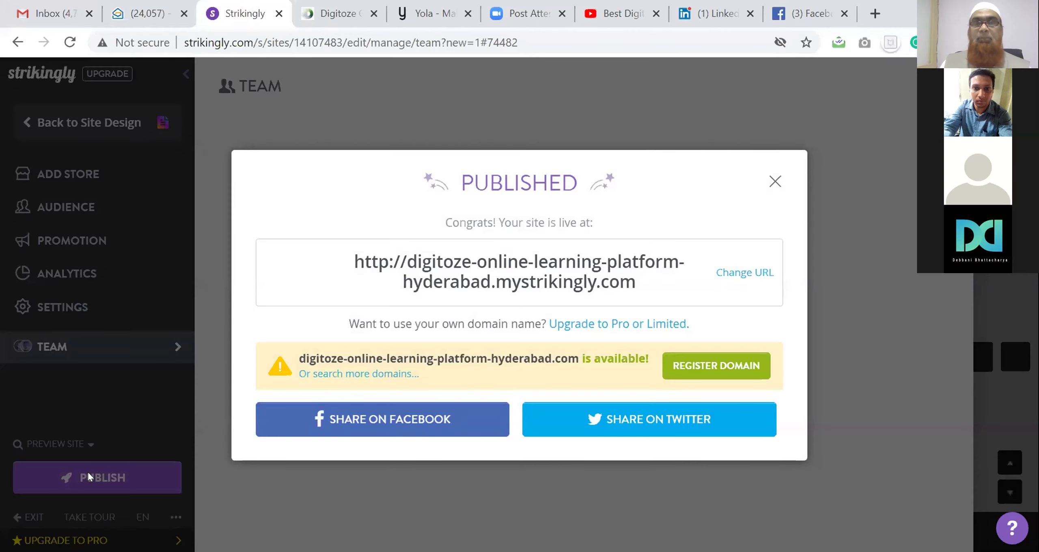
left_click(741, 273)
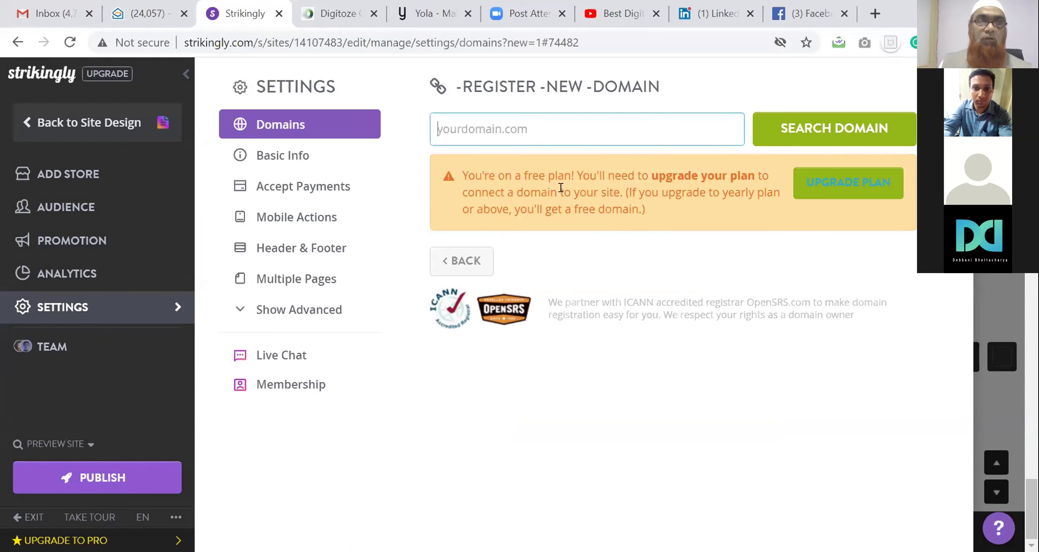
left_click(112, 467)
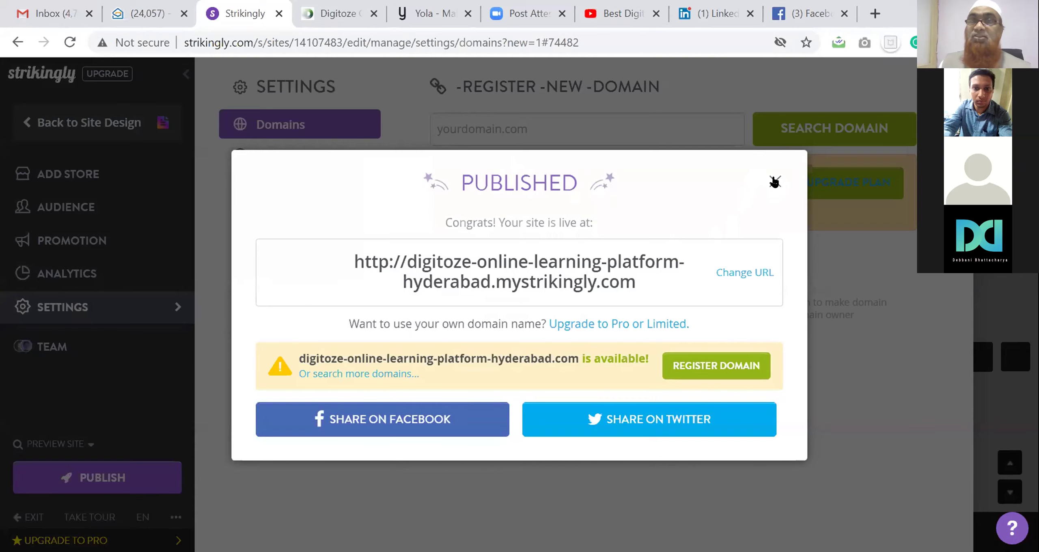
left_click(775, 181)
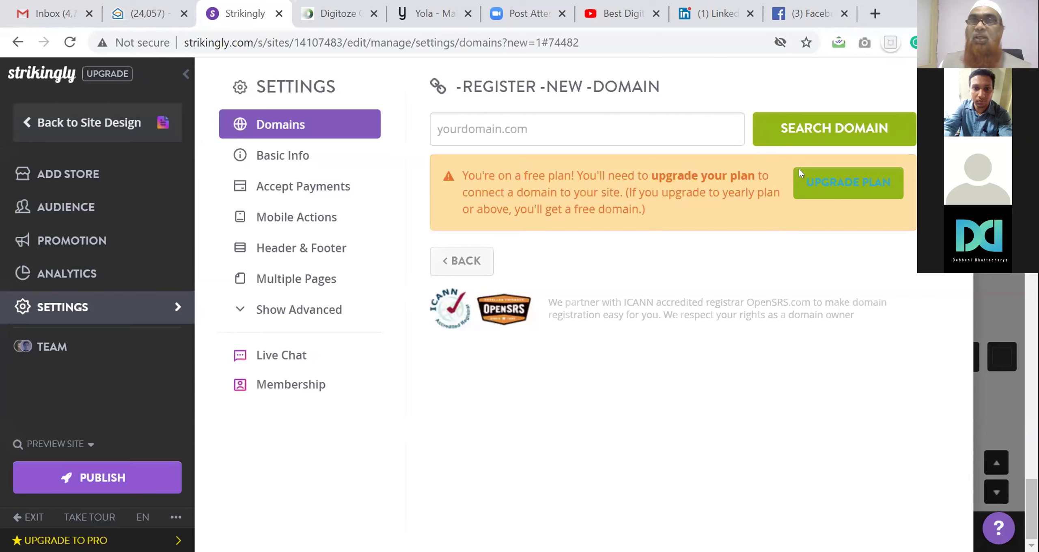
left_click(875, 13)
left_click(623, 43)
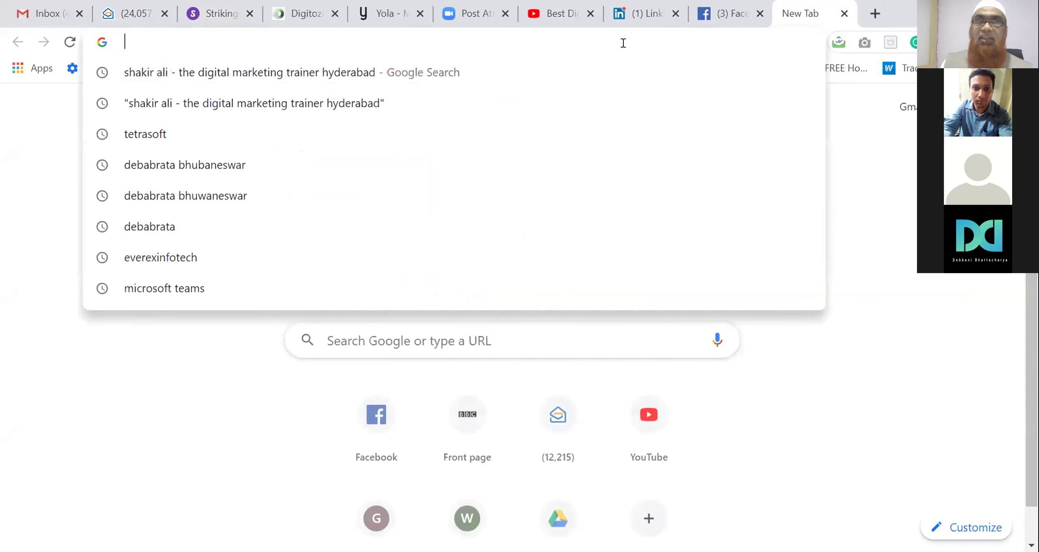
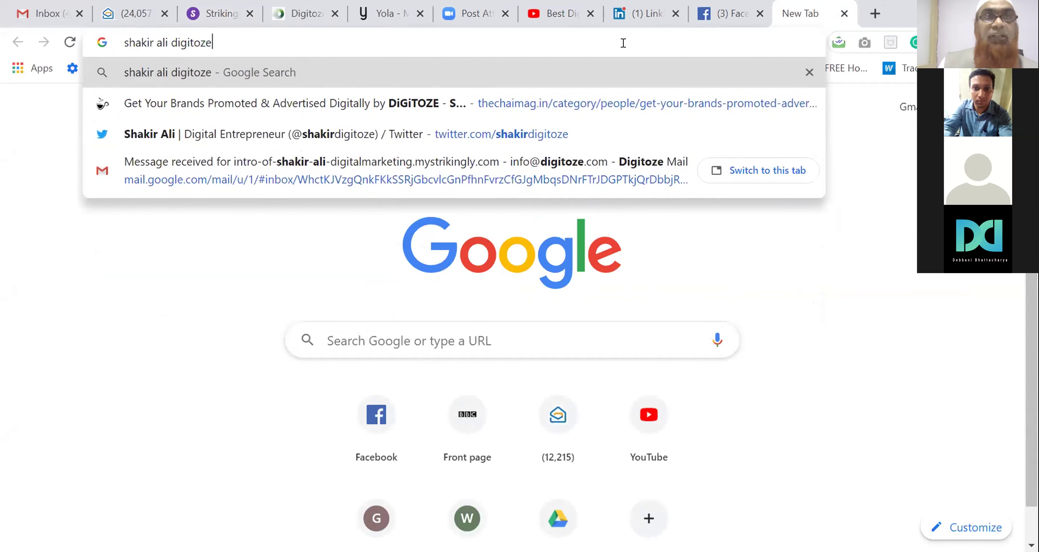
Google the site owner's name with 'digitoze', then add 'strikingly' to the search
key("Return")
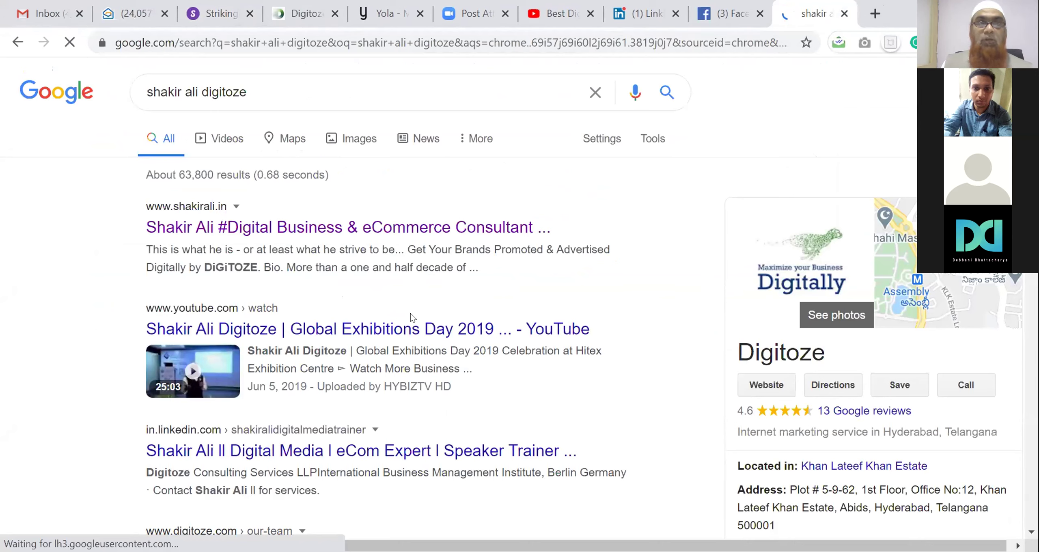
left_click(339, 79)
type("s")
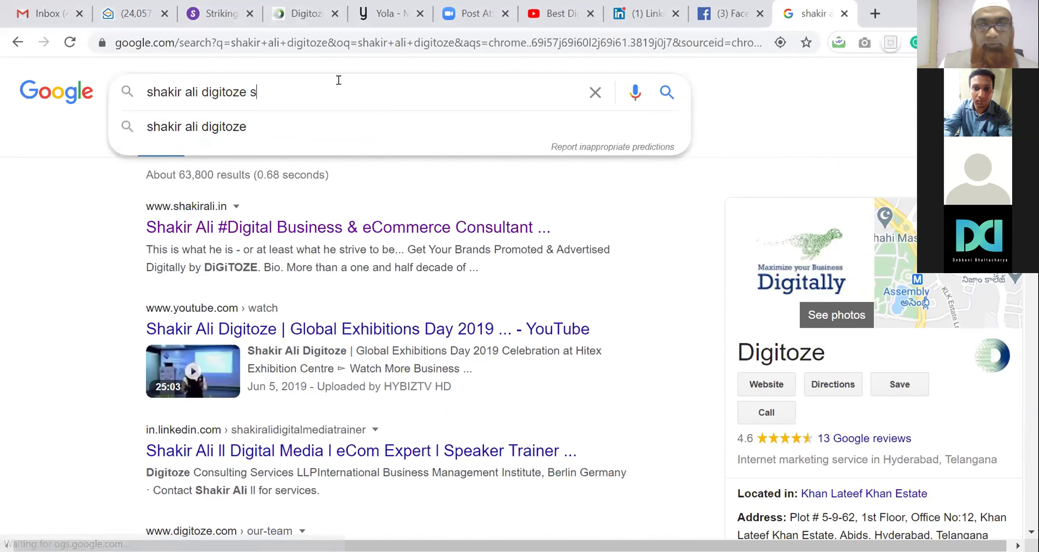
type("trikingly")
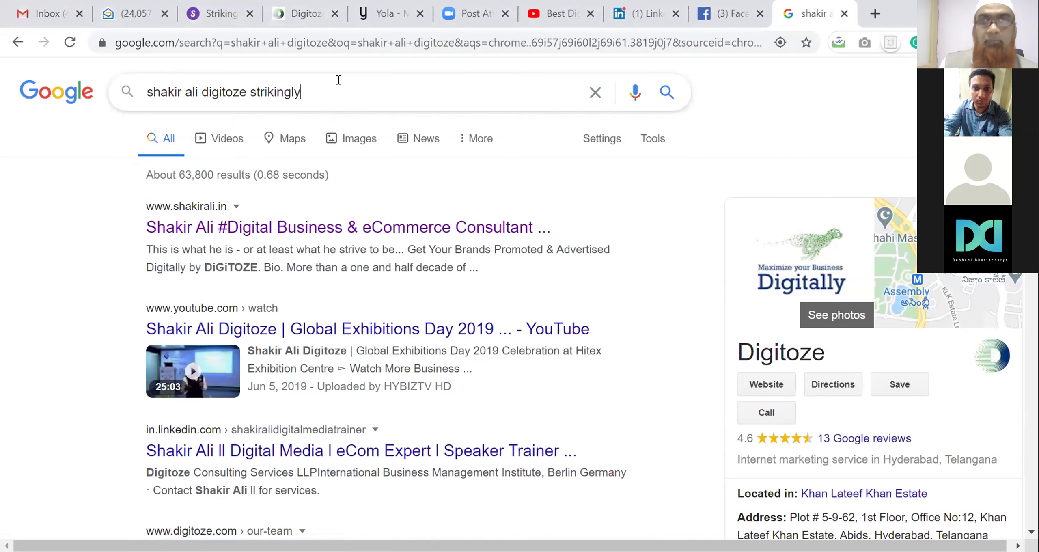
key("Return")
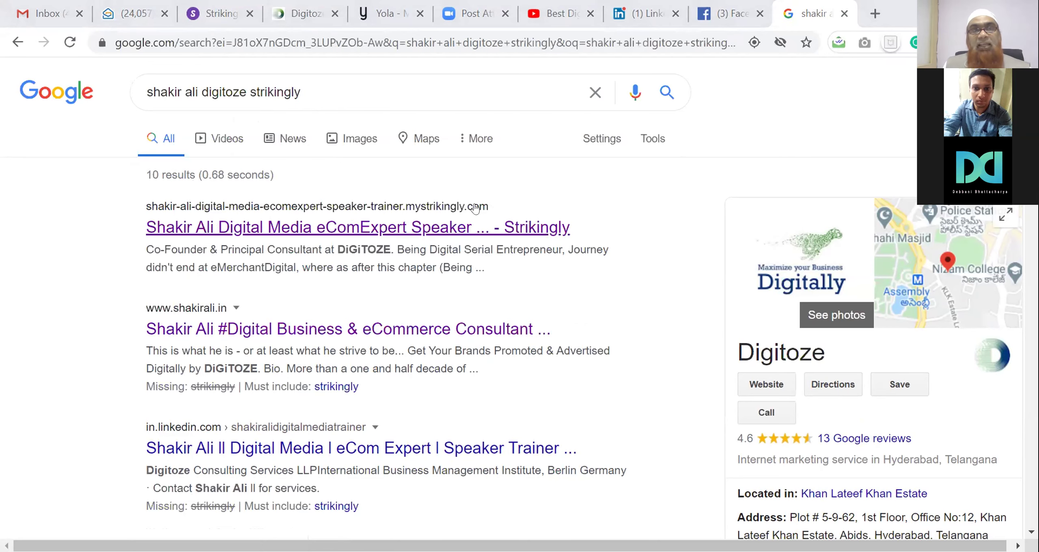
Check the top Strikingly result (Page Not Found), close the tab, and view Preview Site
left_click(482, 230)
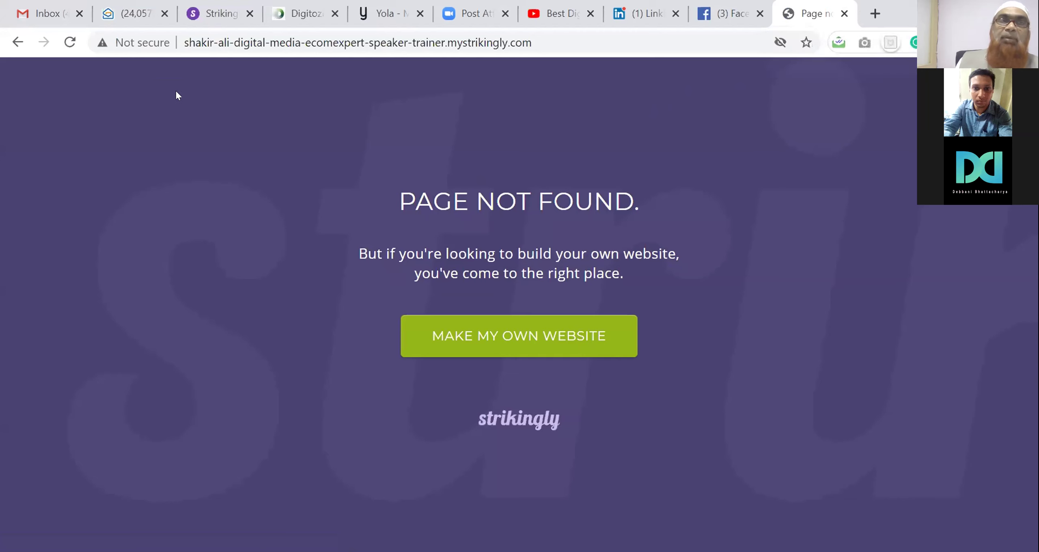
left_click(19, 42)
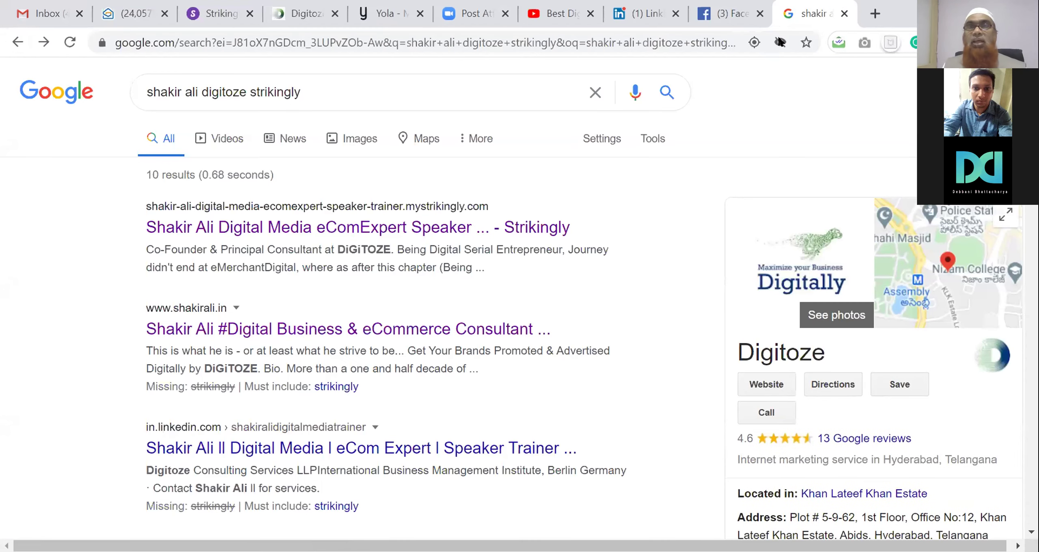
left_click(843, 15)
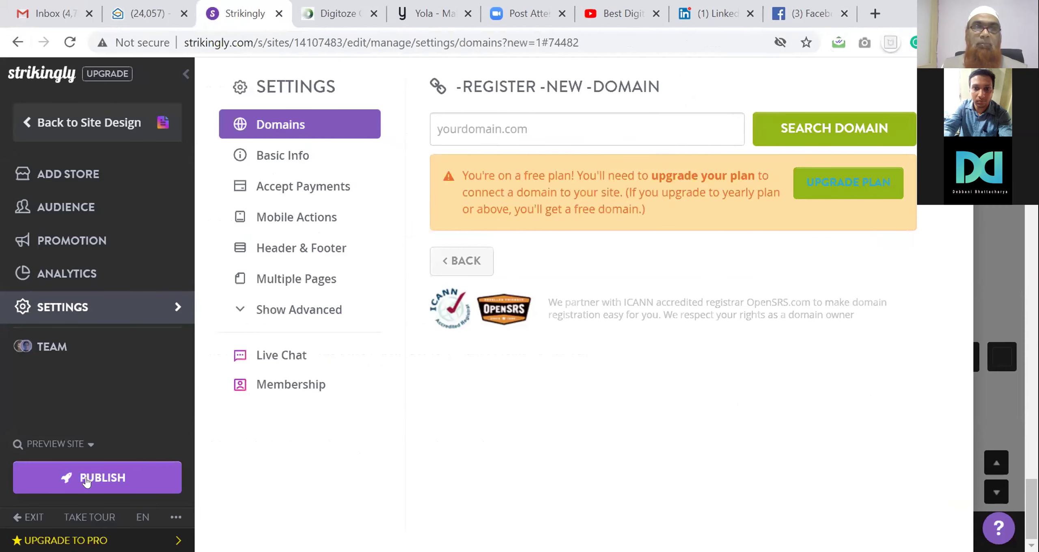
left_click(41, 445)
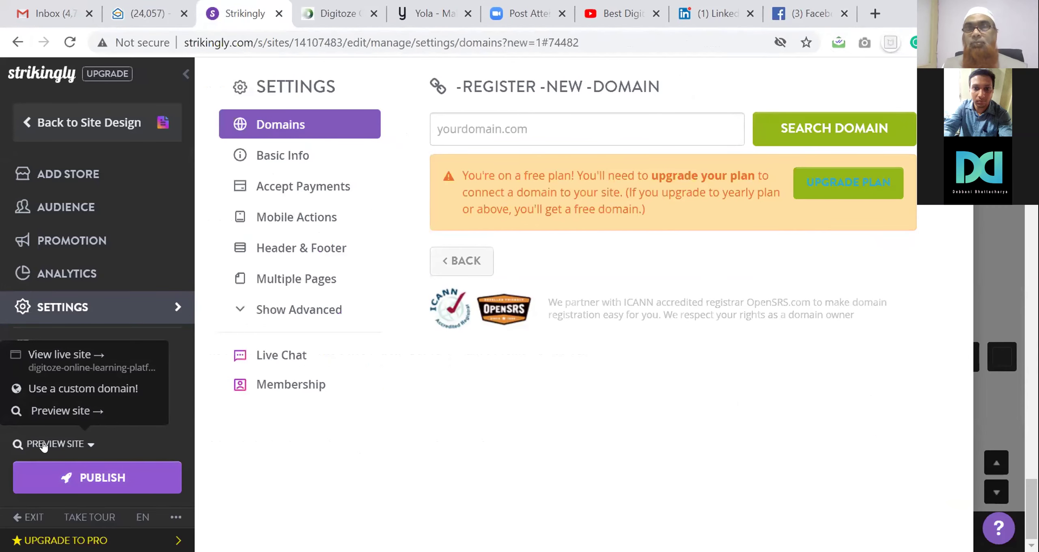